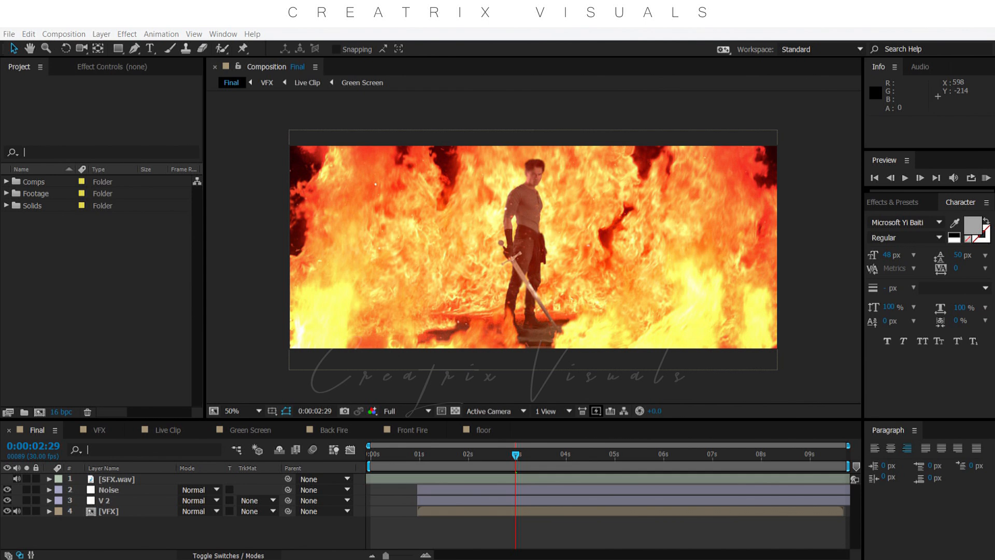
- Open the Footage folder and play the green-screen clip MVI_8459, pausing to examine the actor with the sword
left_click(238, 327)
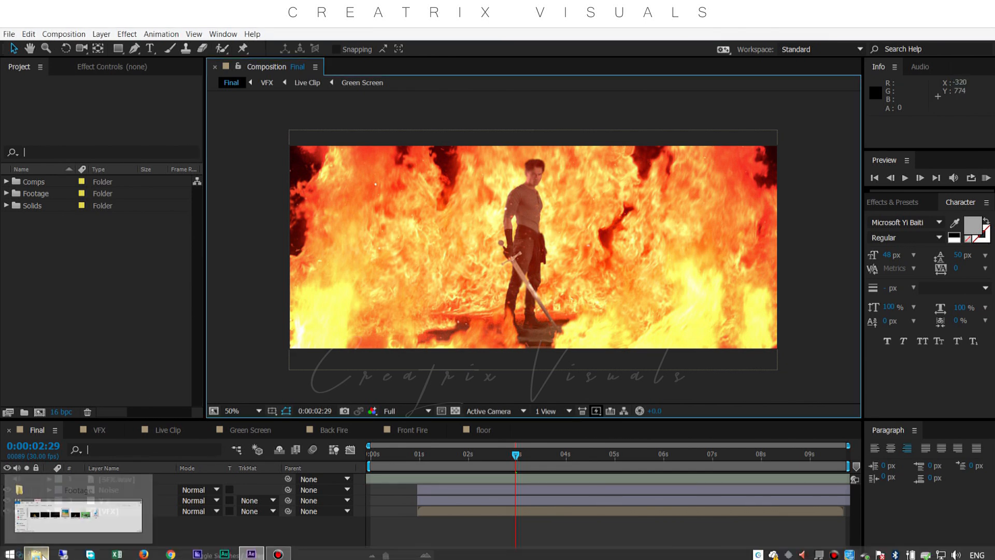
left_click(43, 553)
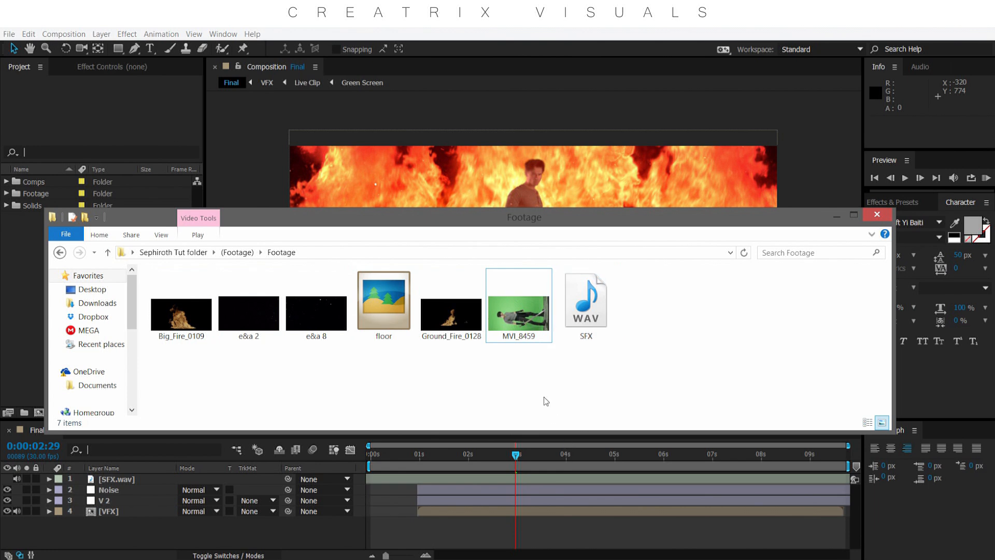
double_click(527, 317)
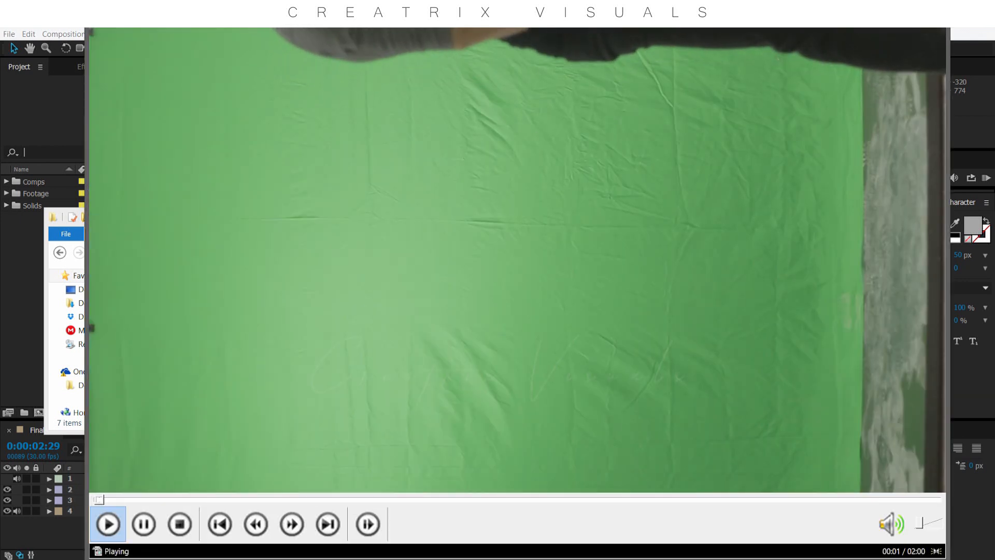
left_click_drag(632, 7, 610, 66)
left_click(357, 472)
left_click(287, 396)
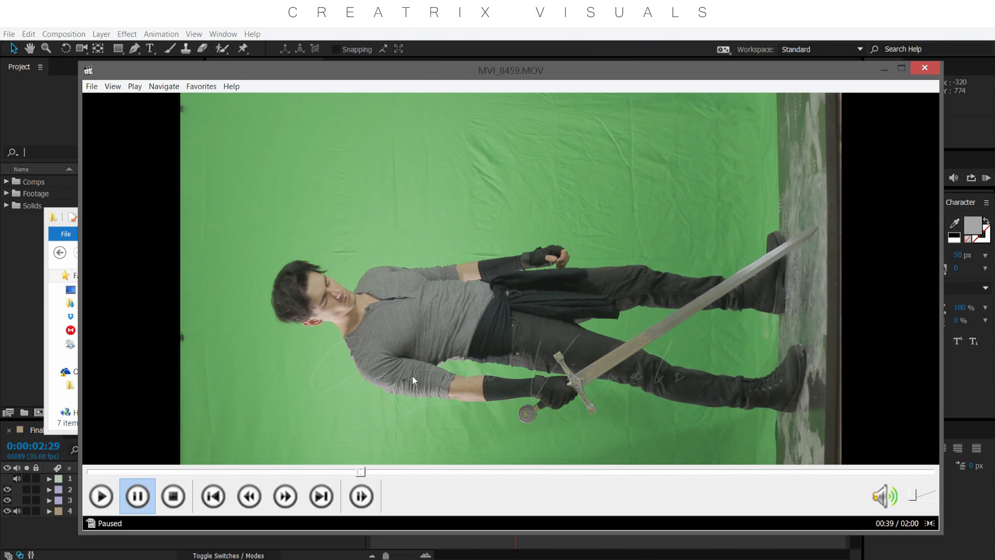
key("space")
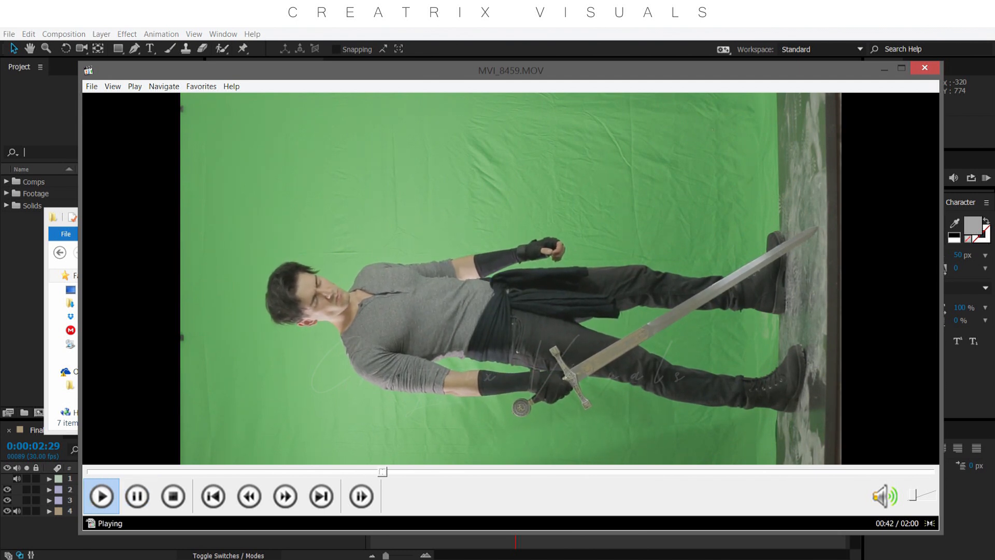
key("space")
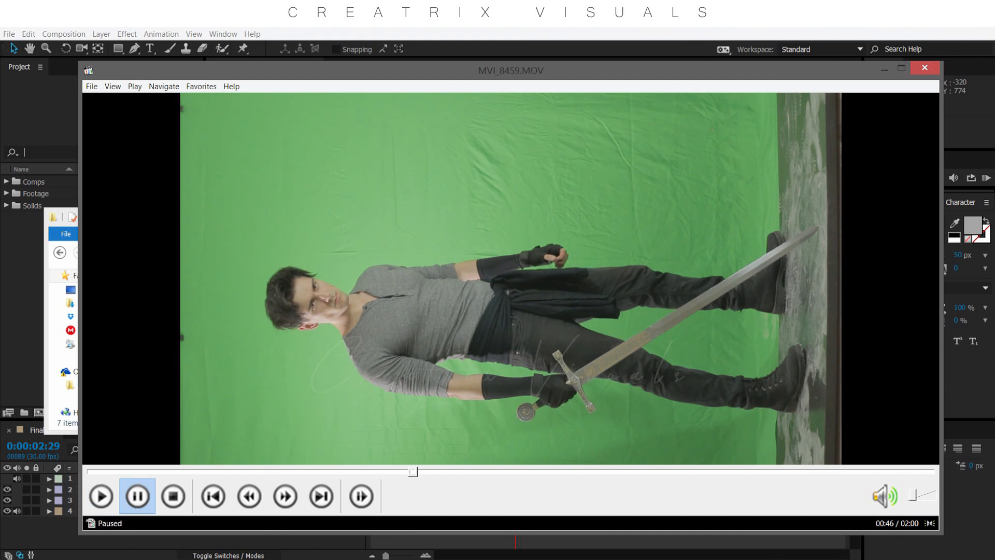
key("space")
key("space")
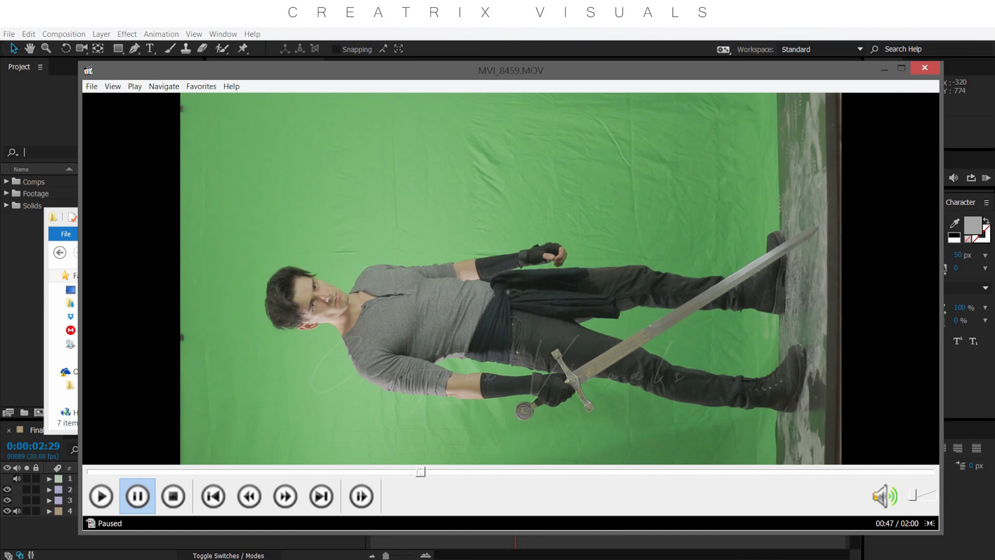
- Skim ahead through the MVI_8459 clip to about 01:02, return to about 00:53, pause it and close the player
left_click(742, 182)
left_click(459, 472)
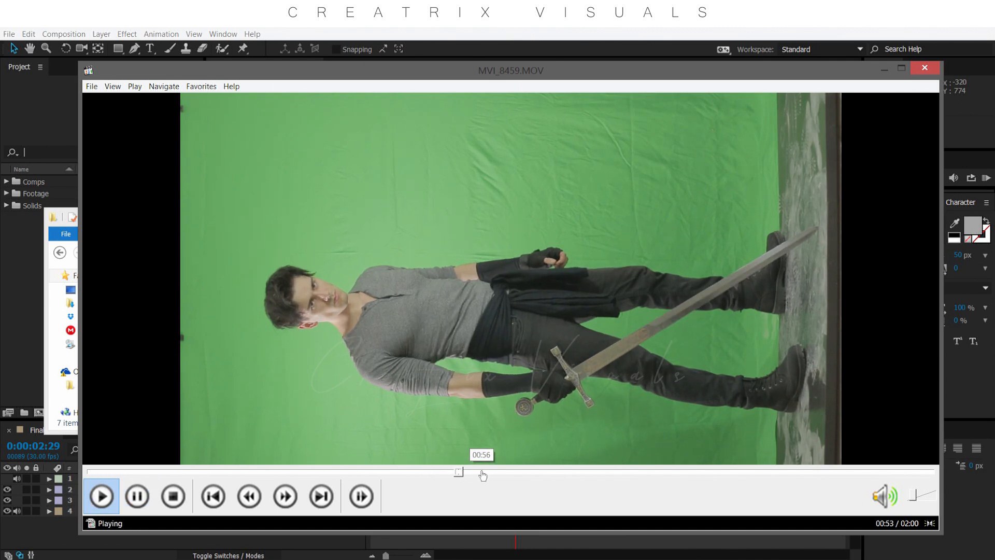
left_click(492, 474)
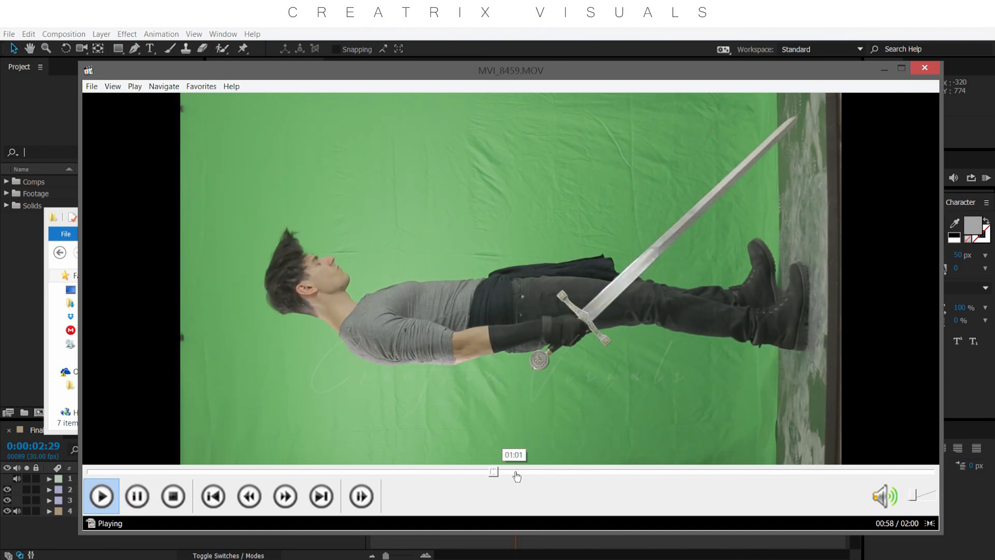
left_click(522, 476)
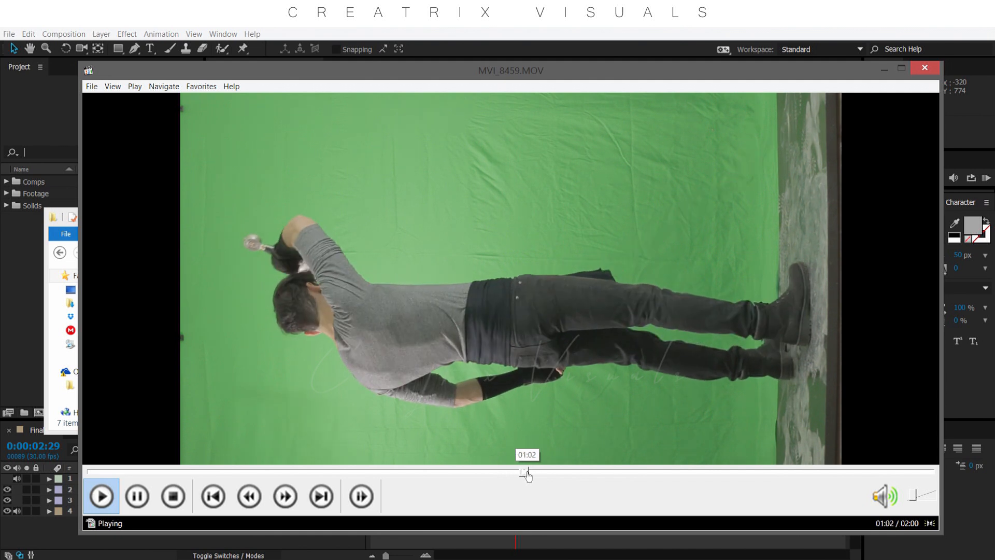
left_click(459, 473)
left_click(481, 312)
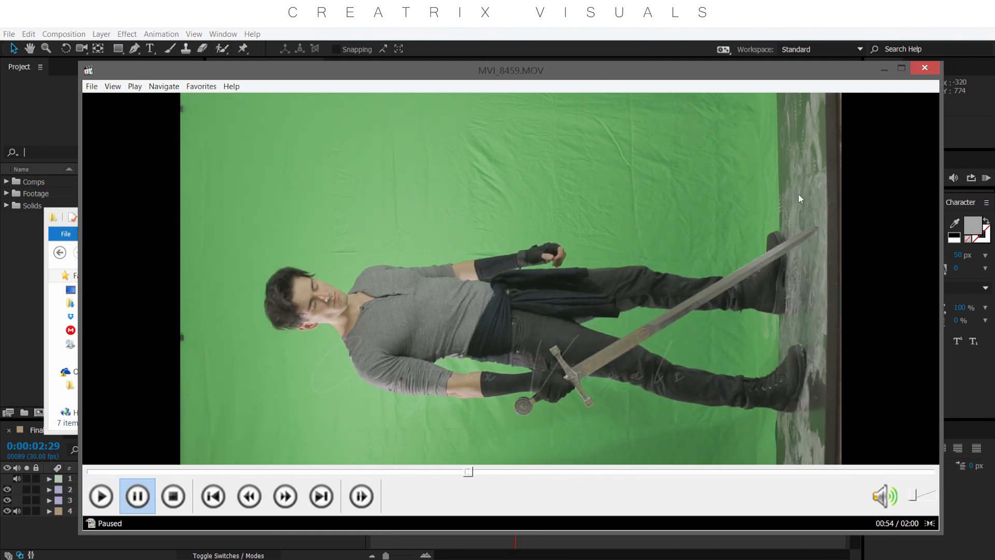
left_click(926, 69)
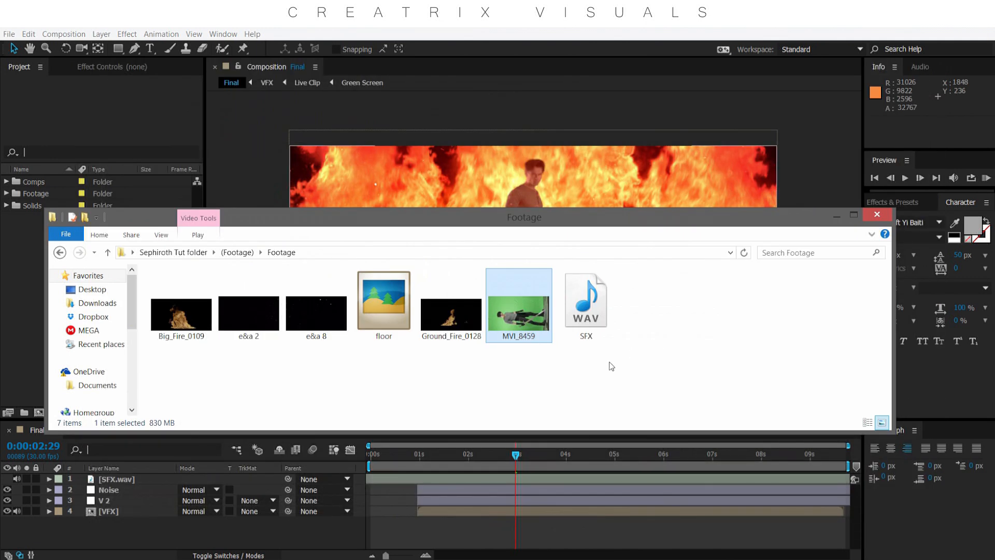
- Examine the SFX sound file and the e&a 2 and e&a 8 clips in the Footage folder
left_click_drag(536, 222, 546, 239)
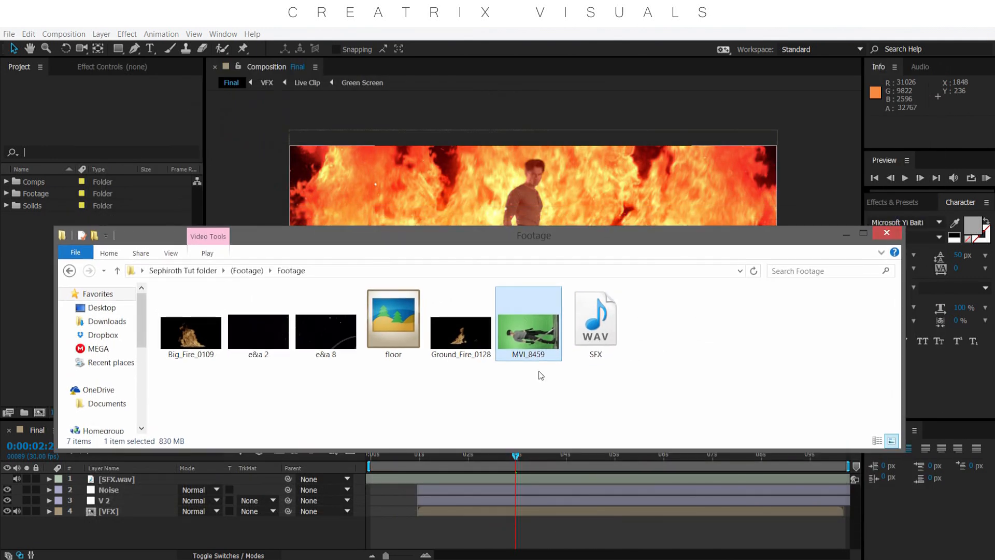
key("Right")
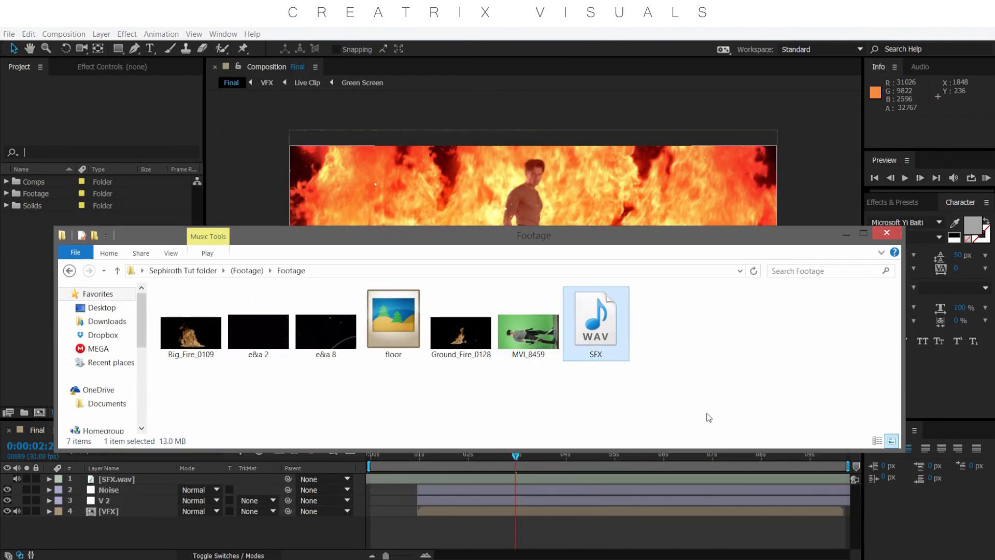
left_click(707, 413)
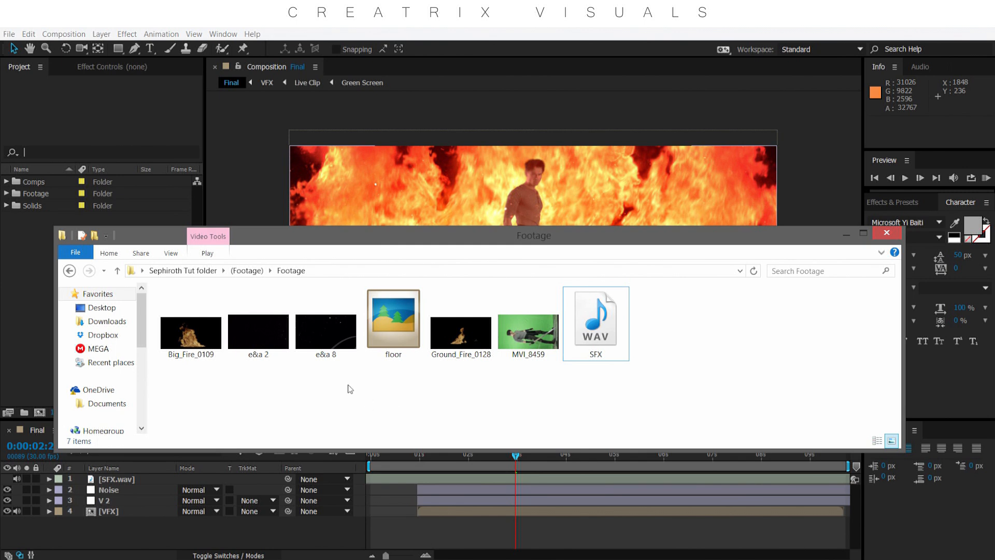
left_click_drag(262, 381, 315, 342)
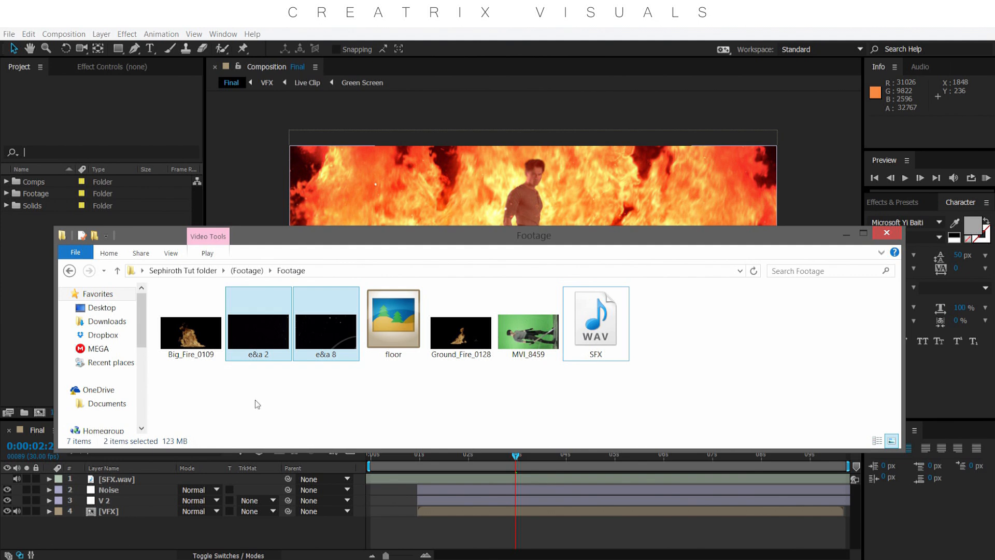
left_click(234, 402)
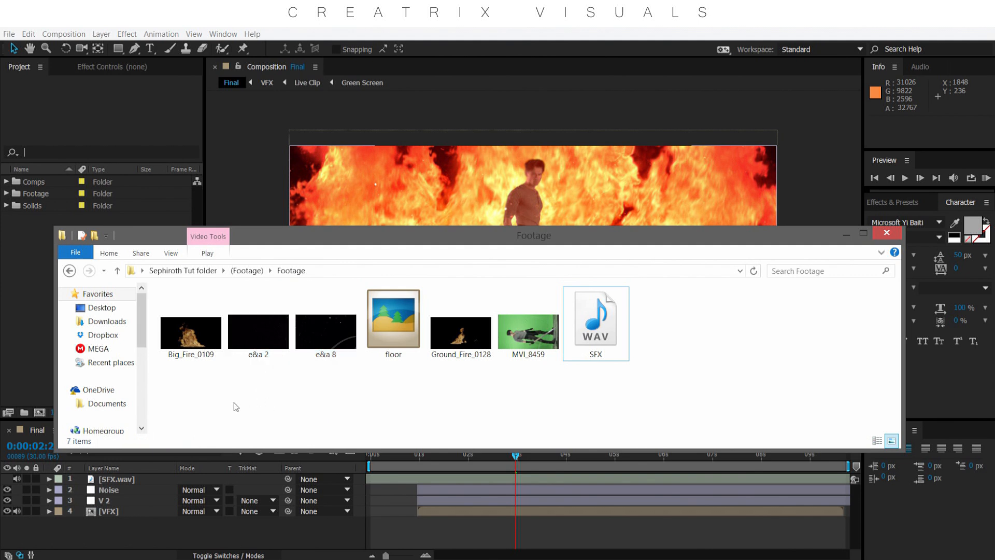
- Examine the Big_Fire_0109 clip and the floor image in the Footage folder, and minimize the folder window
left_click(202, 348)
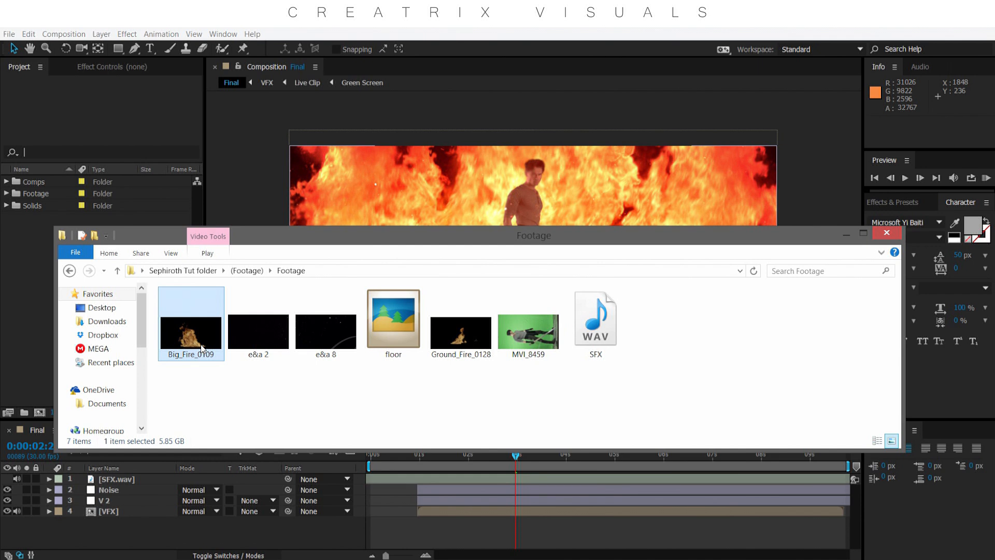
left_click(206, 382)
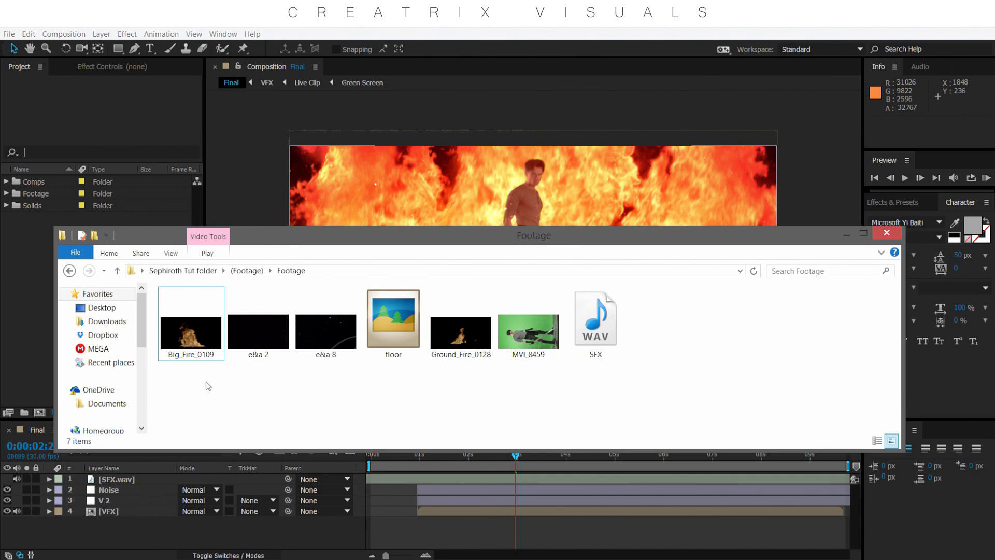
left_click(182, 356)
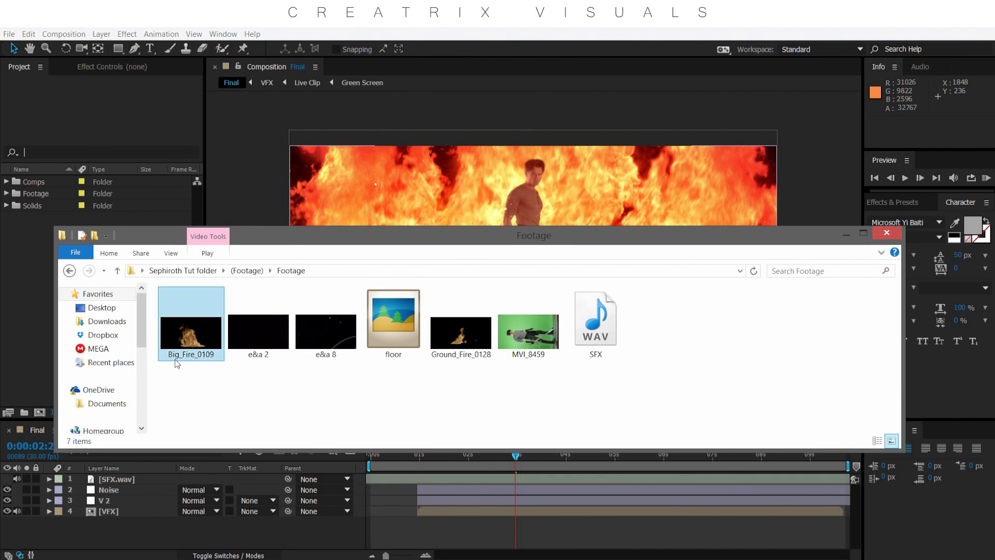
left_click(210, 346)
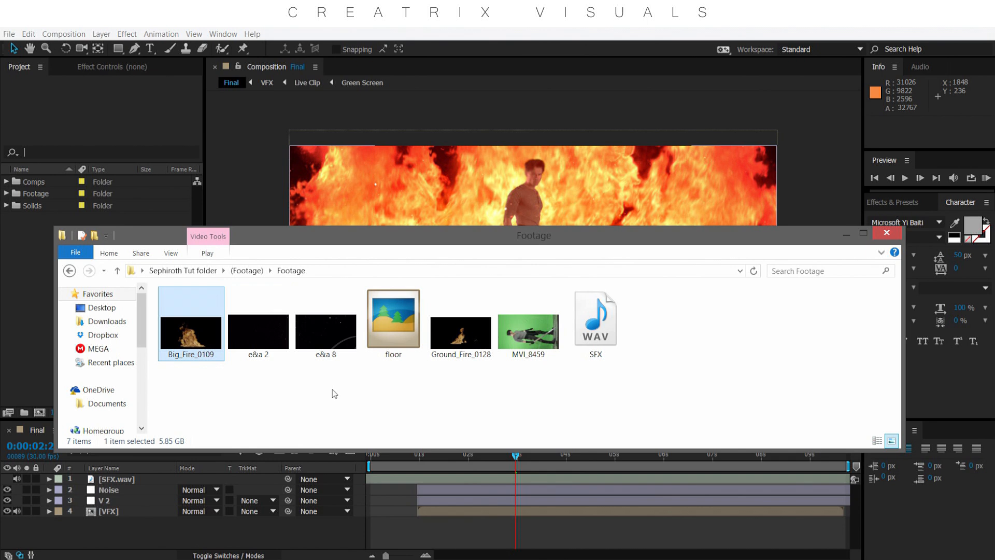
left_click(477, 378)
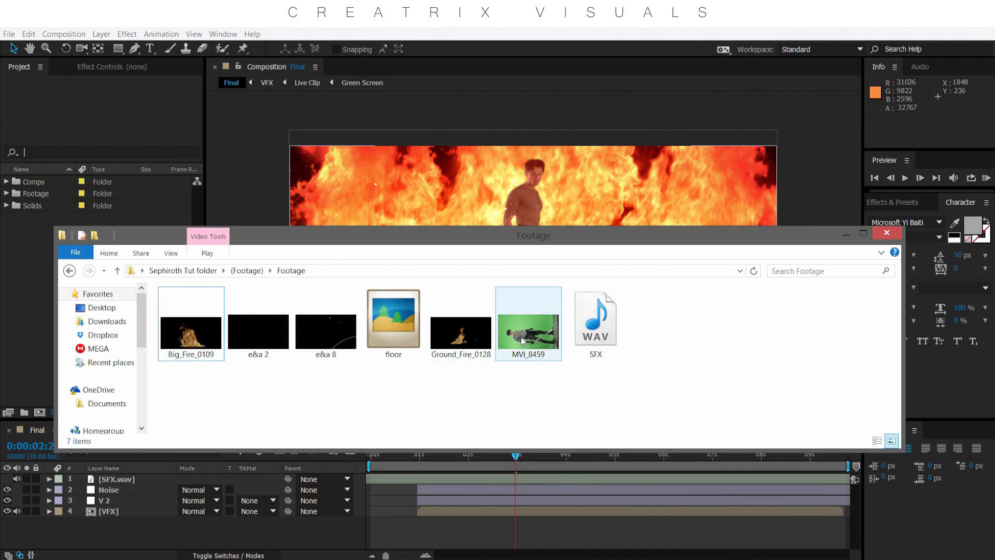
left_click(396, 336)
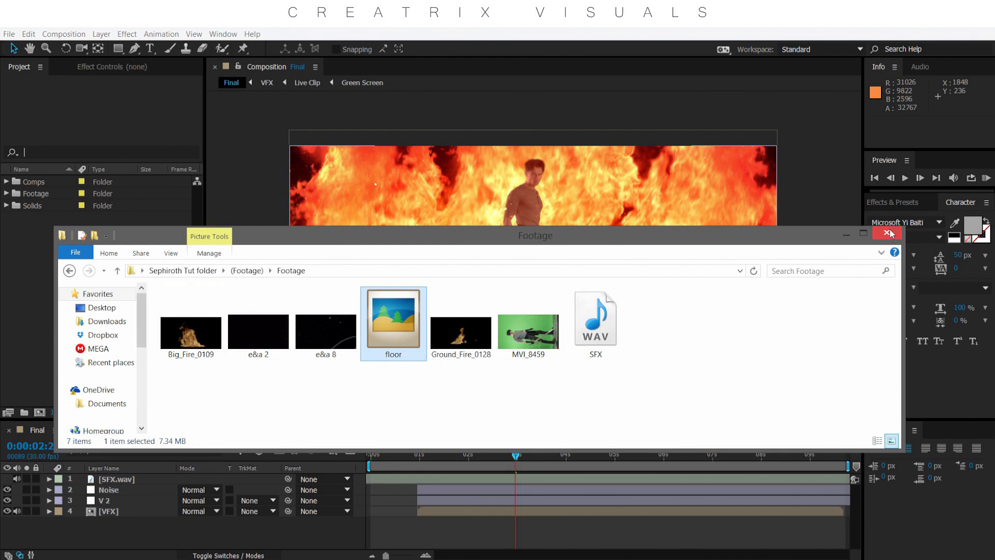
left_click(846, 236)
- Select the VFX layer in the Final composition and view the VFX and Live Clip compositions
left_click(110, 270)
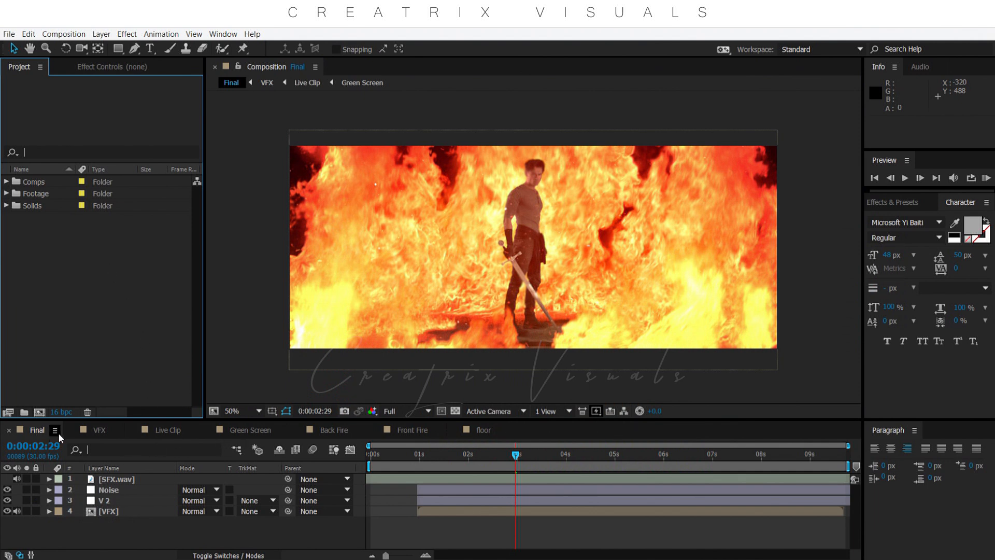
left_click(108, 511)
left_click(94, 431)
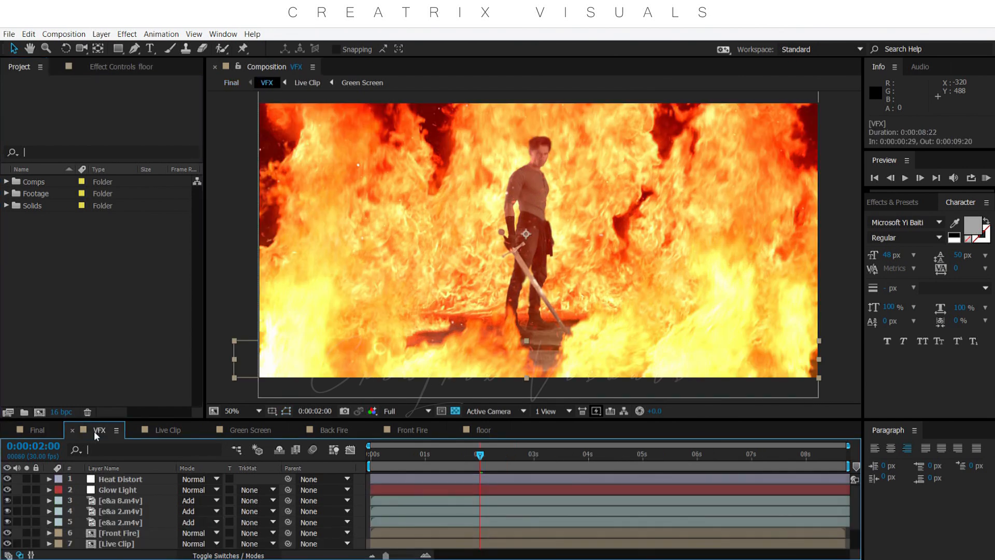
left_click(161, 428)
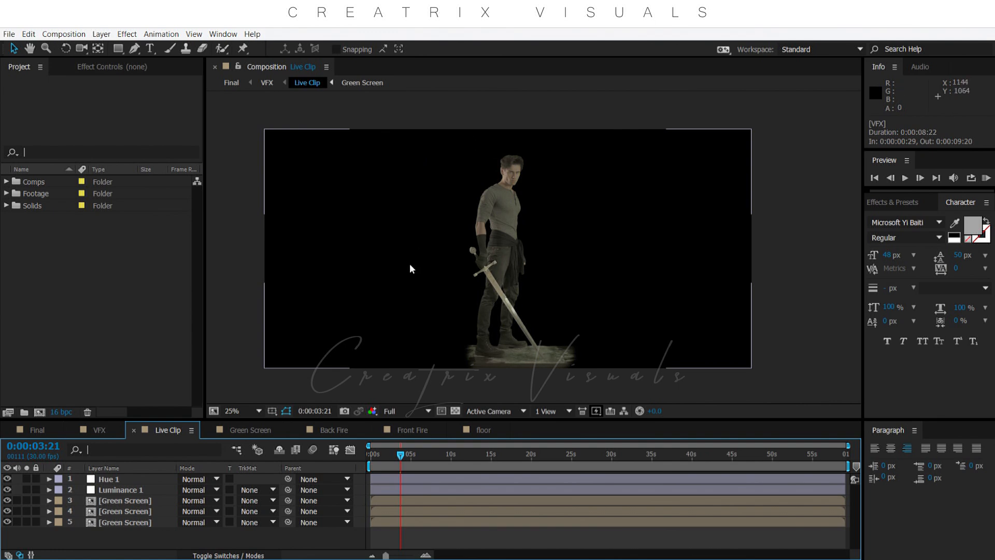
- Open the Green Screen composition and examine the whole rotated MVI_8459 footage in the viewer
left_click(235, 429)
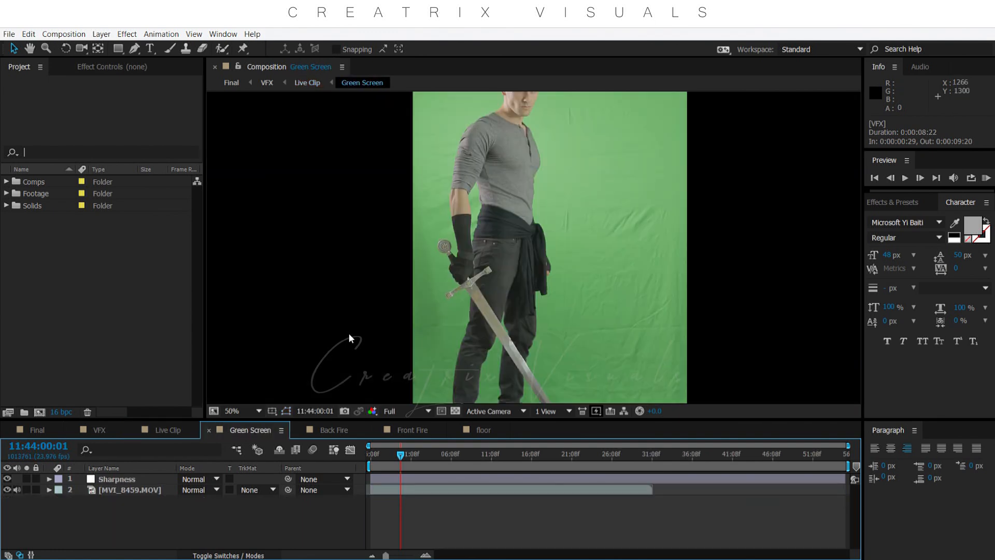
key("comma")
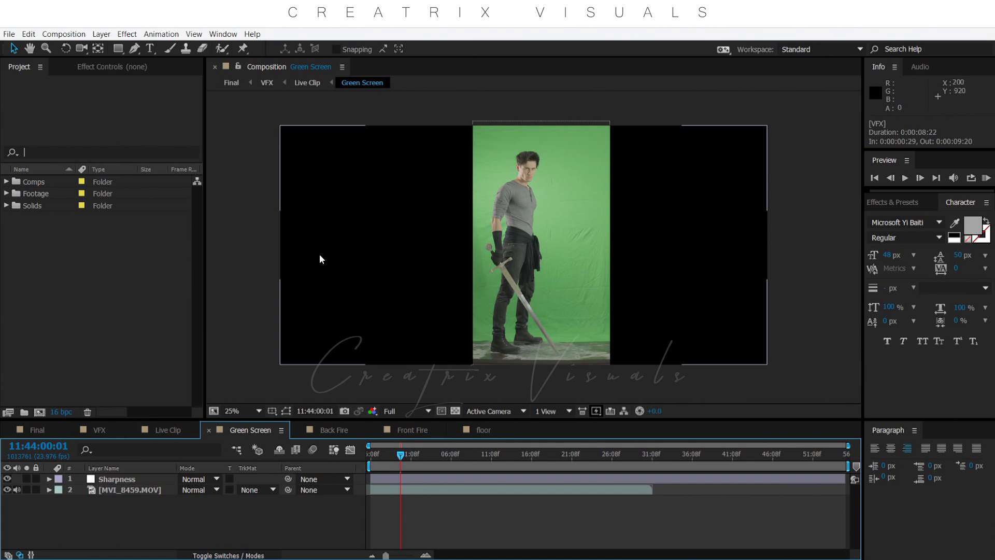
scroll(507, 202, "up", 2)
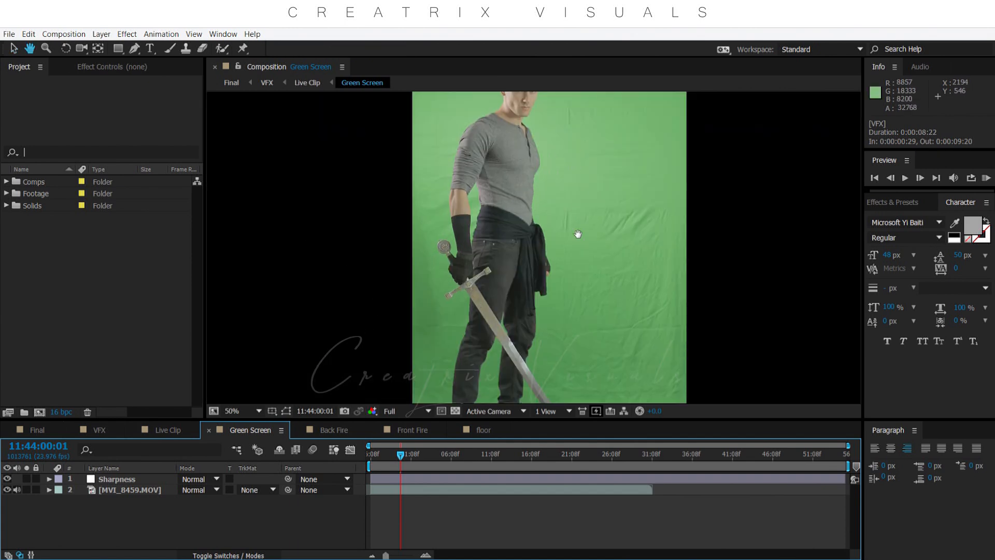
scroll(578, 232, "up", 3)
scroll(536, 269, "down", 2)
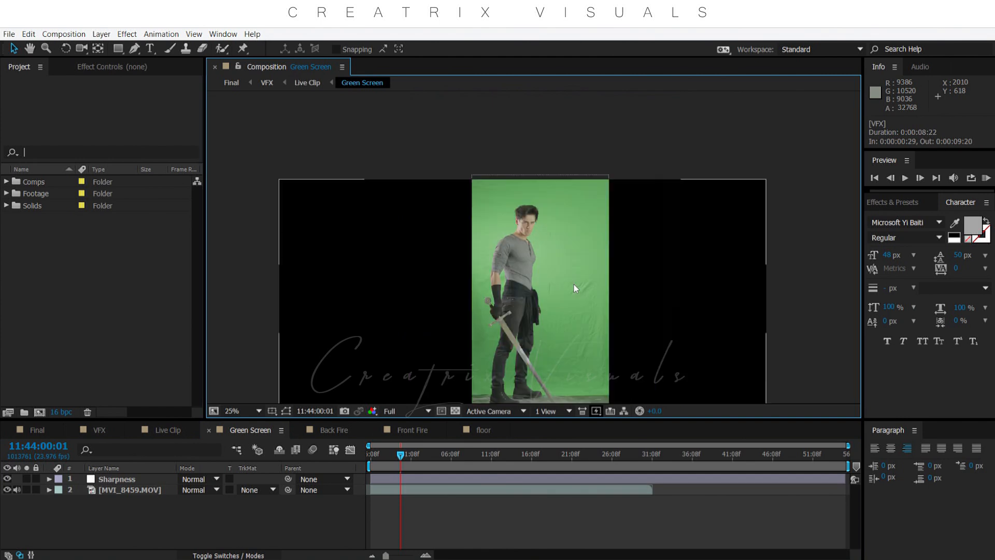
scroll(564, 275, "down", 2)
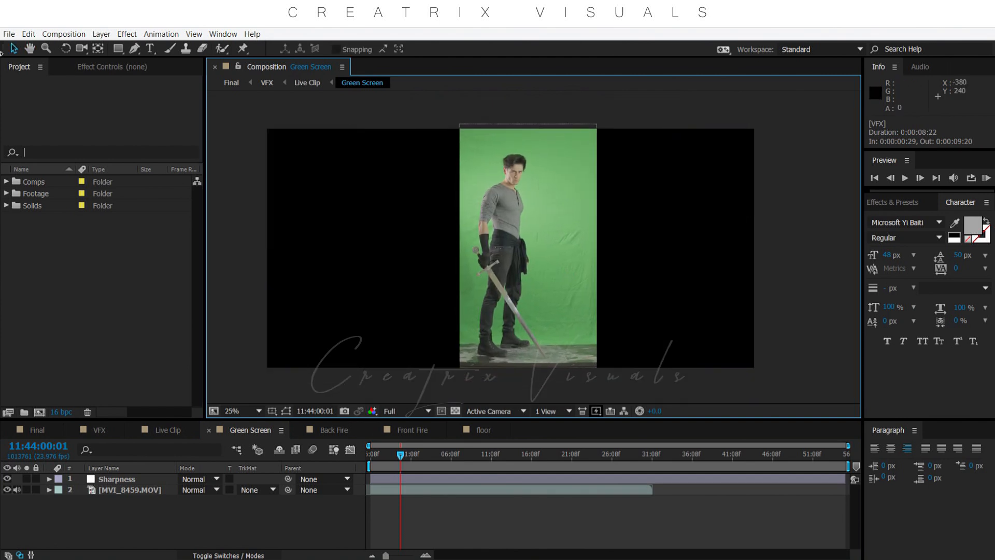
- Examine the size, frame rate and duration in the Green Screen composition's settings and close them
left_click(63, 34)
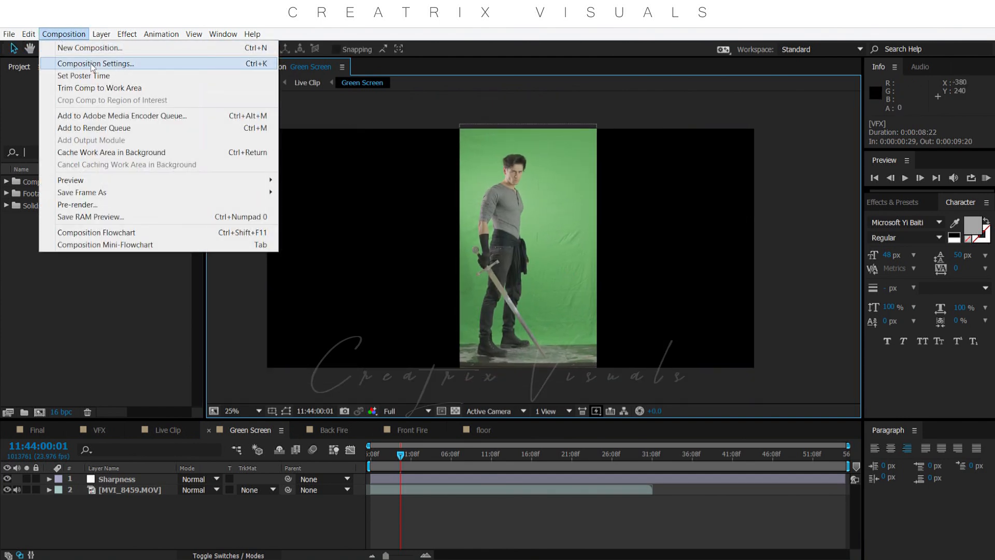
left_click(92, 65)
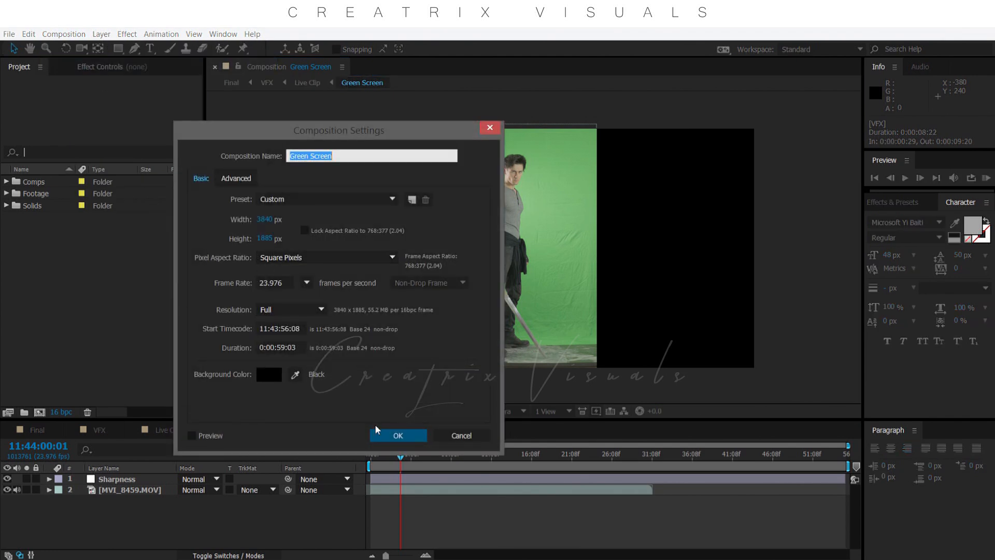
left_click(385, 437)
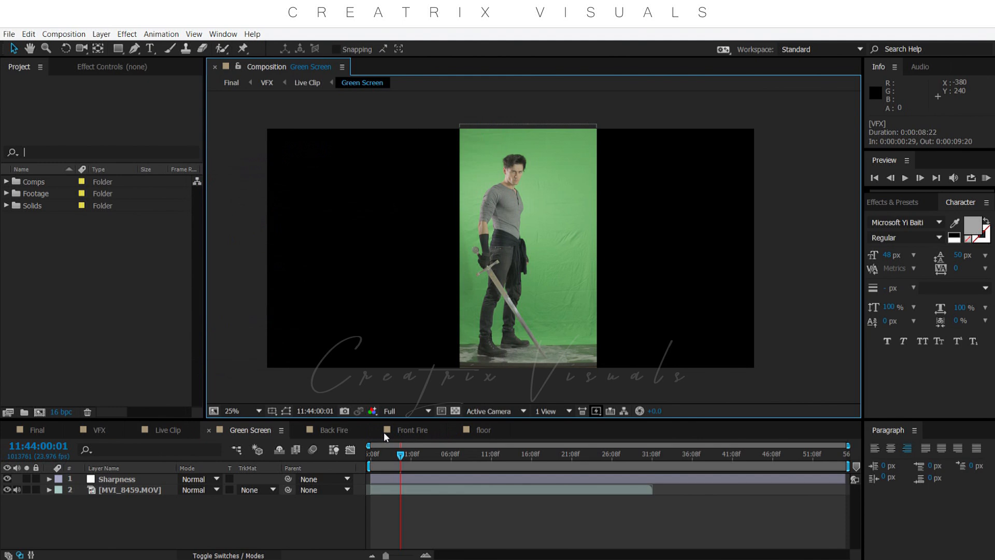
- Select the Sharpness layer in the Green Screen composition
right_click(584, 188)
right_click(546, 217)
left_click(508, 259)
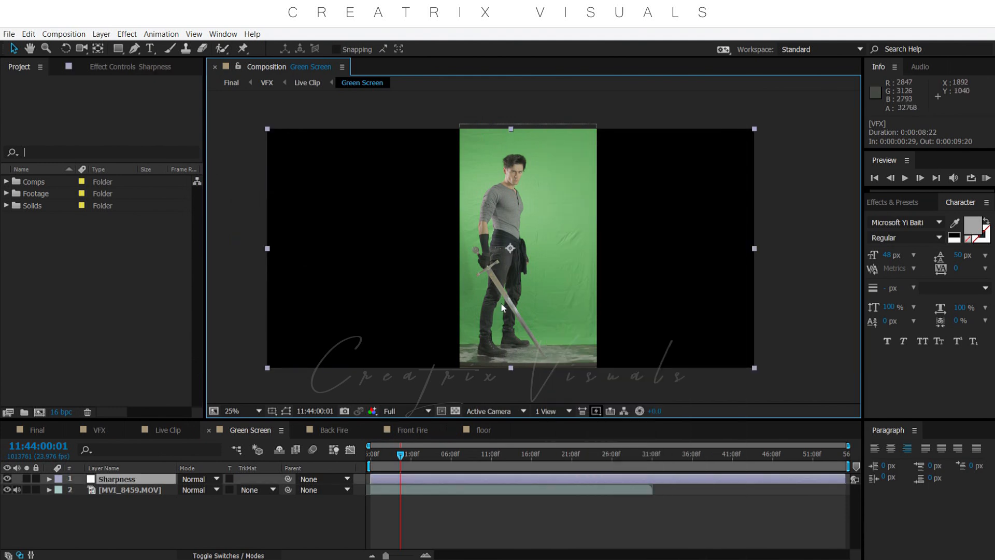
- Check the rotation setting of the MVI_8459 layer in the Green Screen composition and close it
left_click(129, 490)
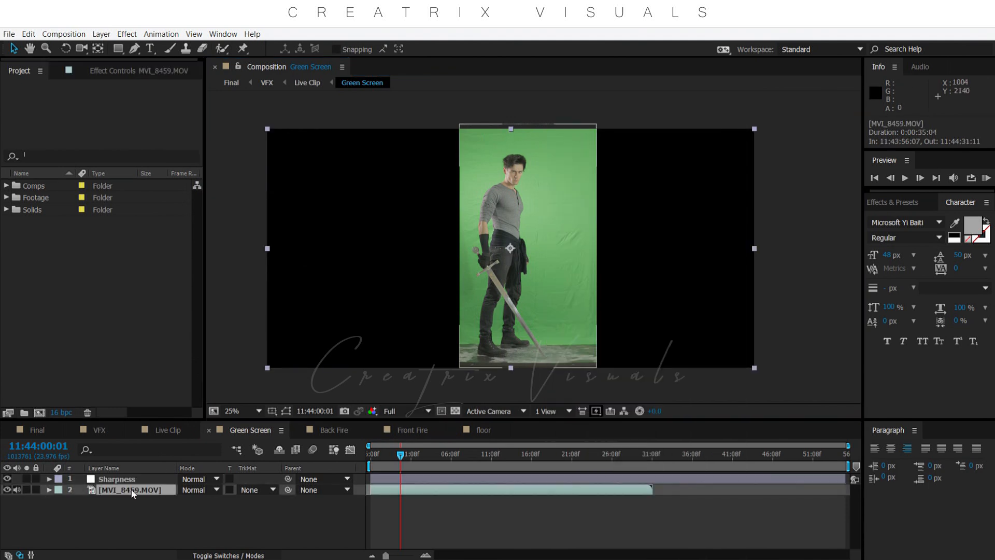
right_click(497, 214)
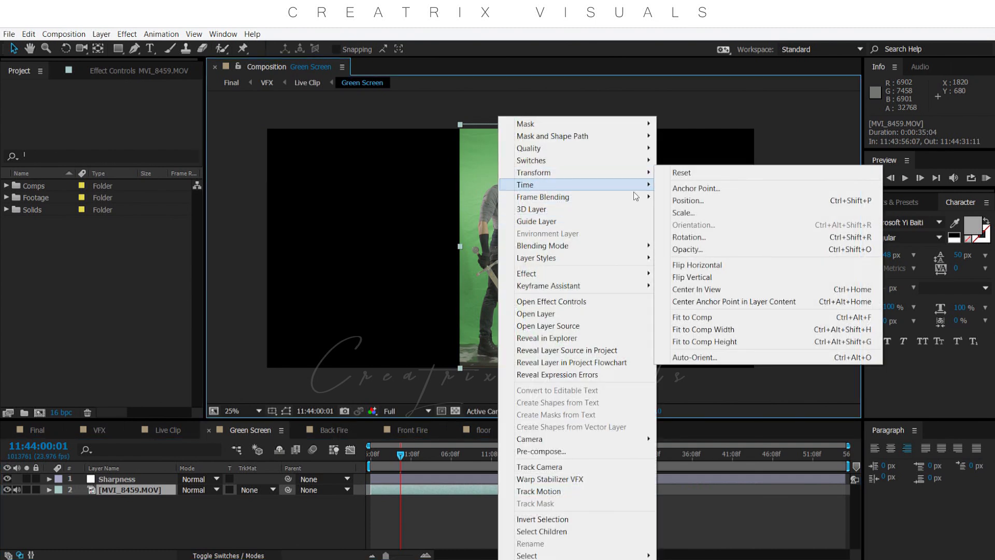
left_click(717, 239)
left_click(496, 236)
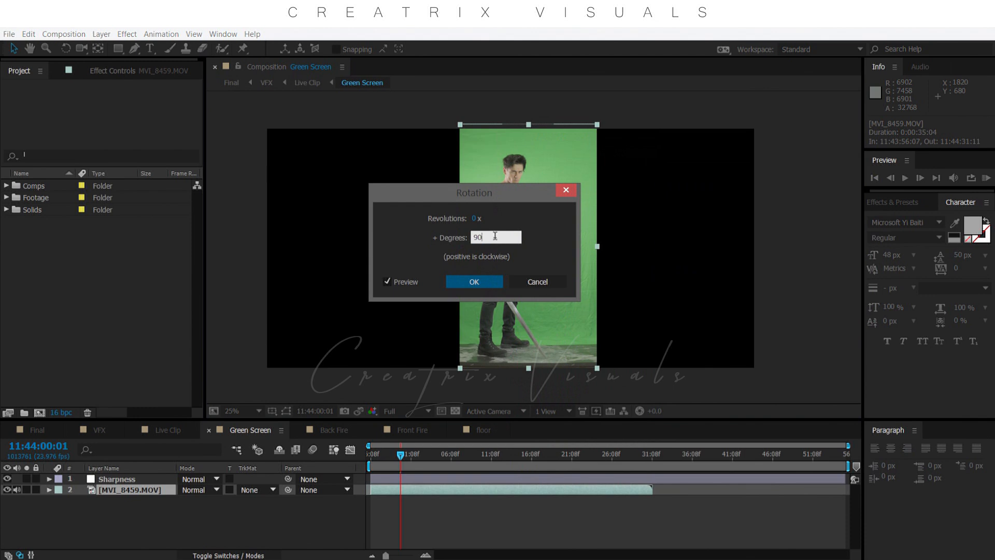
left_click(566, 190)
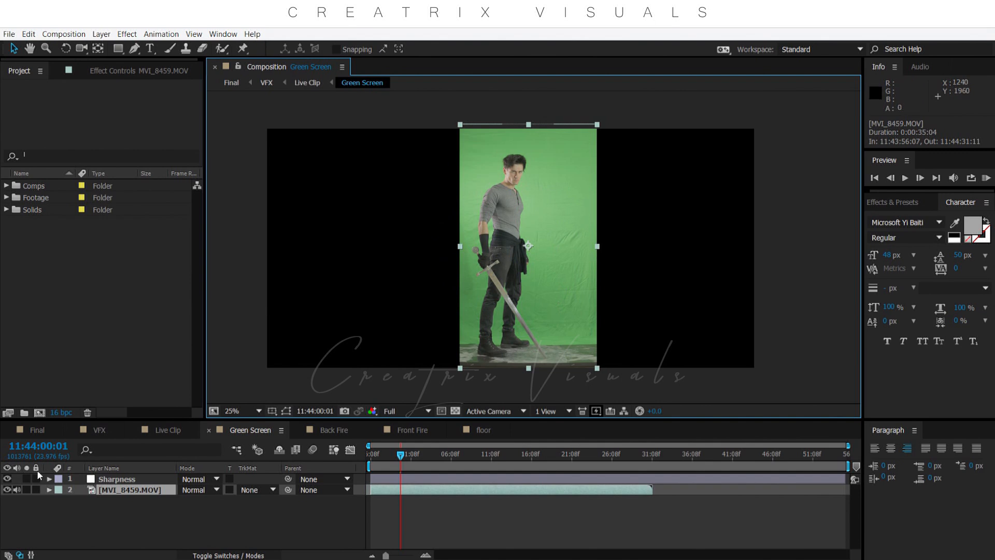
- View the original MVI_8459 clip in the Footage folder, then examine the rotated footage in the composition viewer
left_click(83, 522)
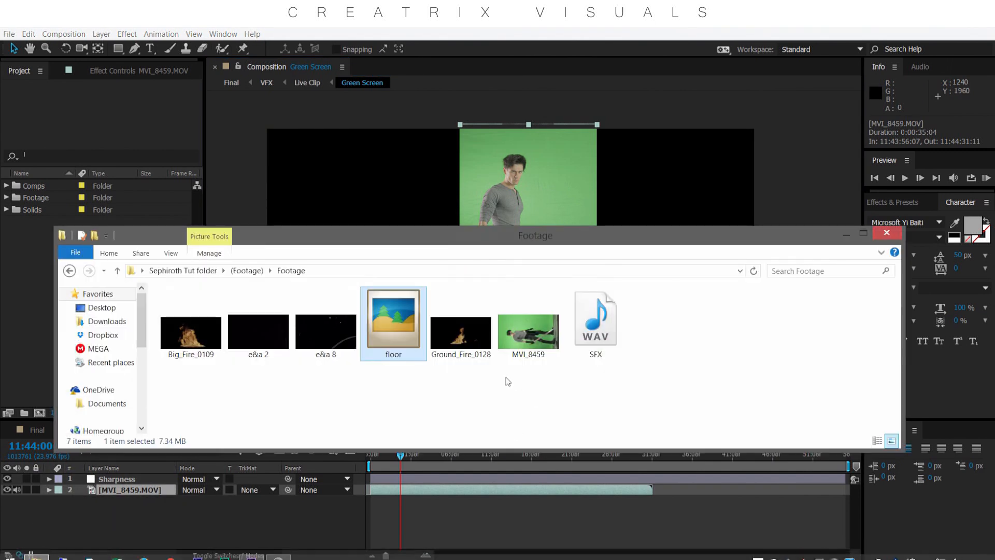
left_click(844, 236)
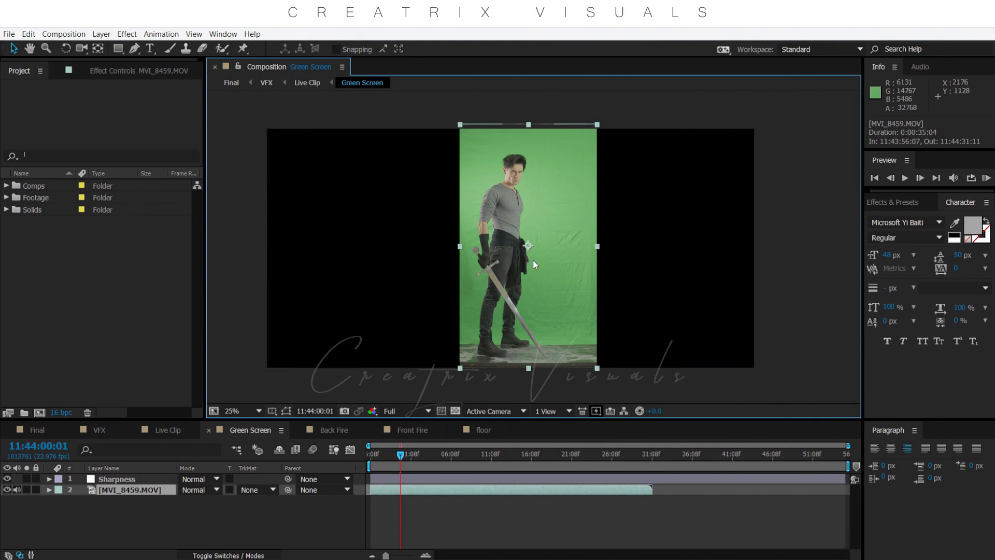
scroll(521, 247, "up", 4)
left_click_drag(521, 247, 543, 381)
mouse_move(557, 236)
left_mouse_down()
mouse_move(582, 295)
mouse_move(556, 218)
left_mouse_up()
scroll(562, 239, "down", 4)
left_click_drag(567, 304, 541, 279)
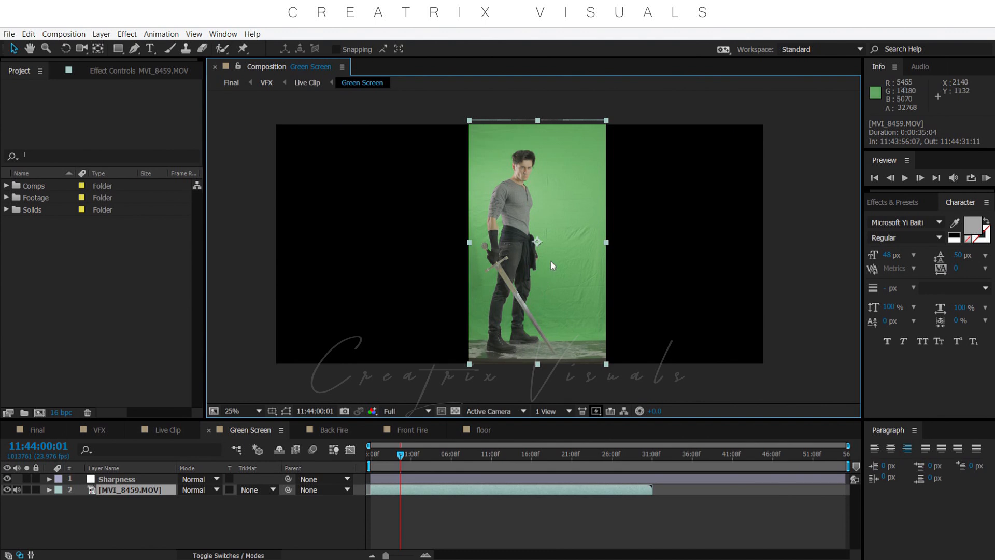
- Show the Denoiser II settings on the MVI_8459 layer and examine the actor's upper body at up to 100%
left_click(126, 70)
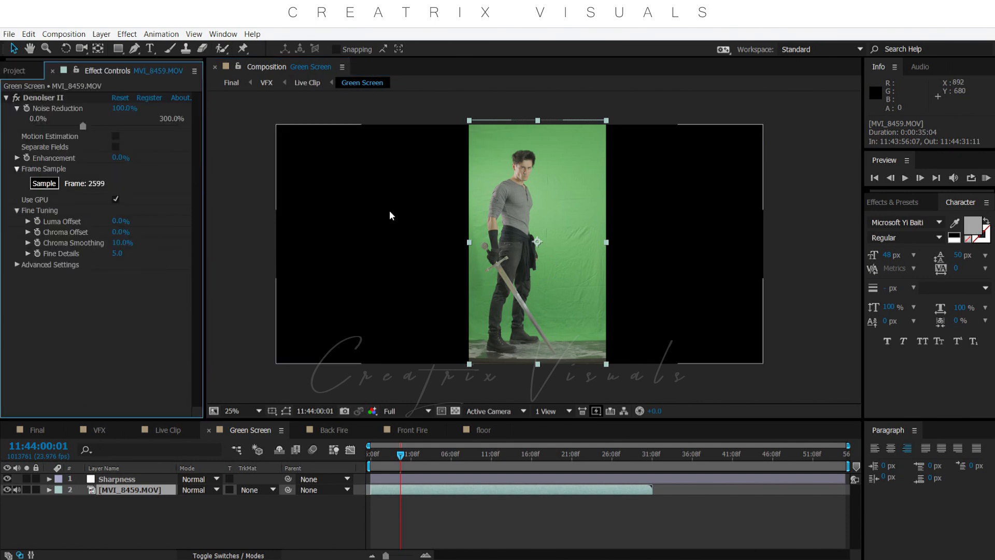
key("period")
key("h")
left_click_drag(522, 171, 523, 254)
key("v")
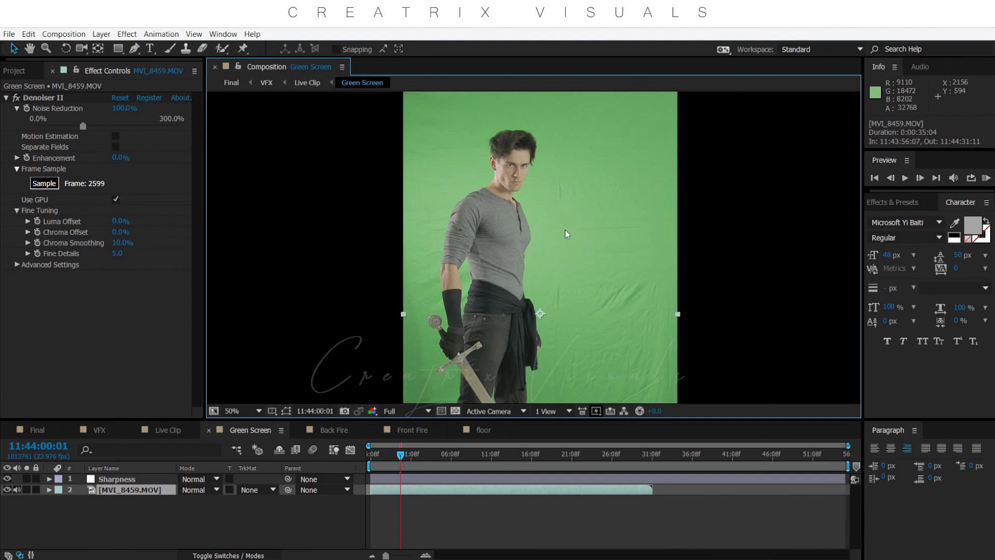
scroll(566, 234, "up", 1)
key("space")
left_click_drag(573, 191, 561, 333)
left_click_drag(653, 336, 584, 271)
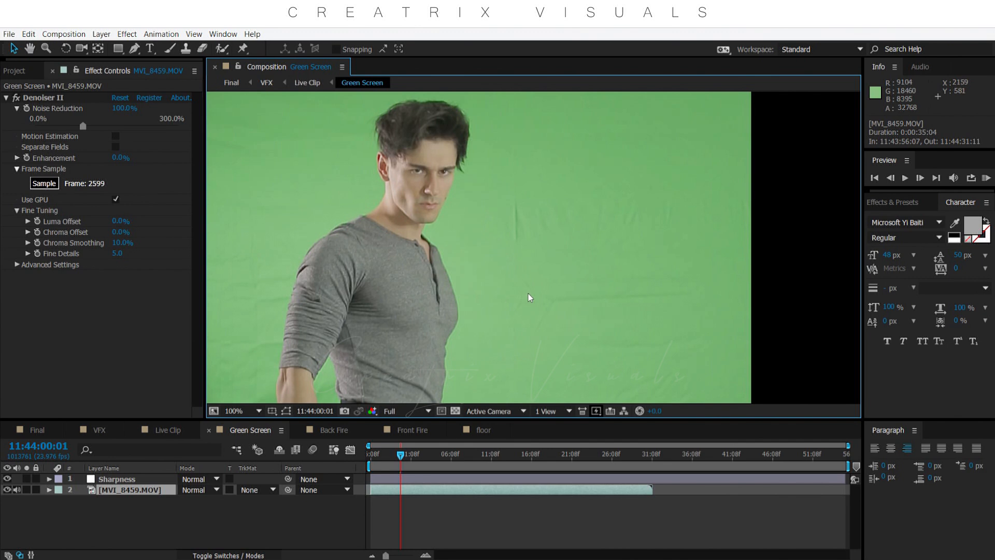
scroll(514, 299, "down", 1)
key("space")
left_click_drag(531, 326, 564, 259)
scroll(548, 305, "down", 2)
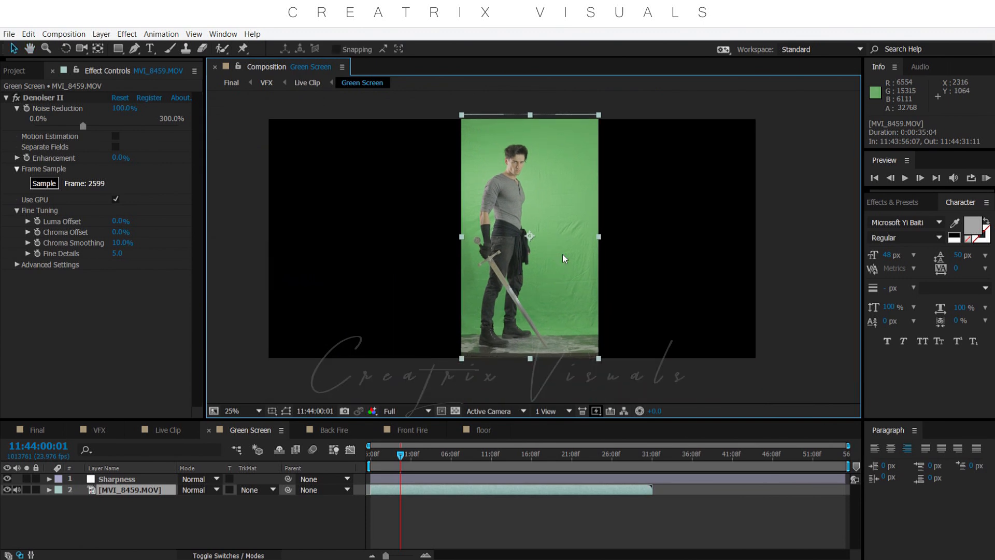
- Turn off Denoiser II and examine the noise in the green backdrop around the actor's head at 400%
key("period")
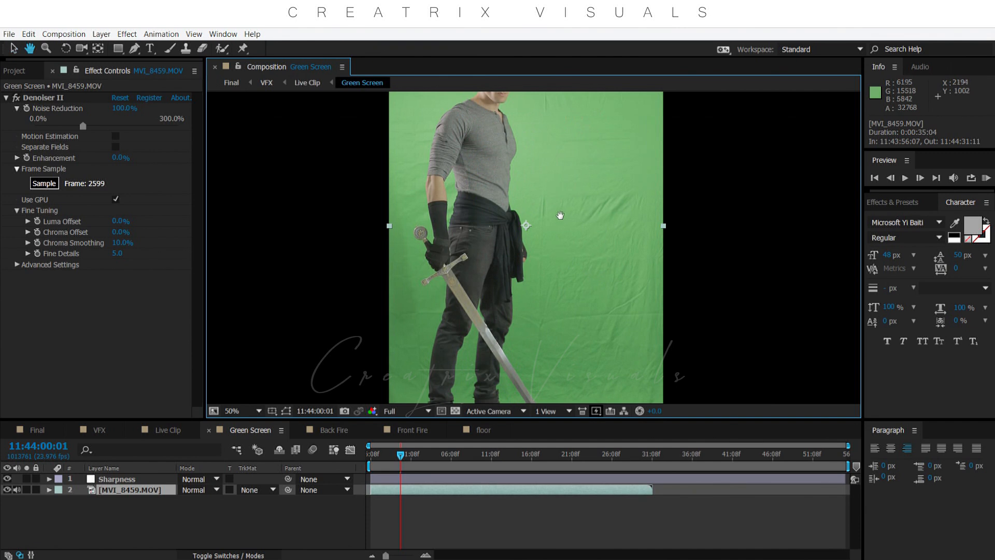
left_click_drag(564, 259, 570, 293)
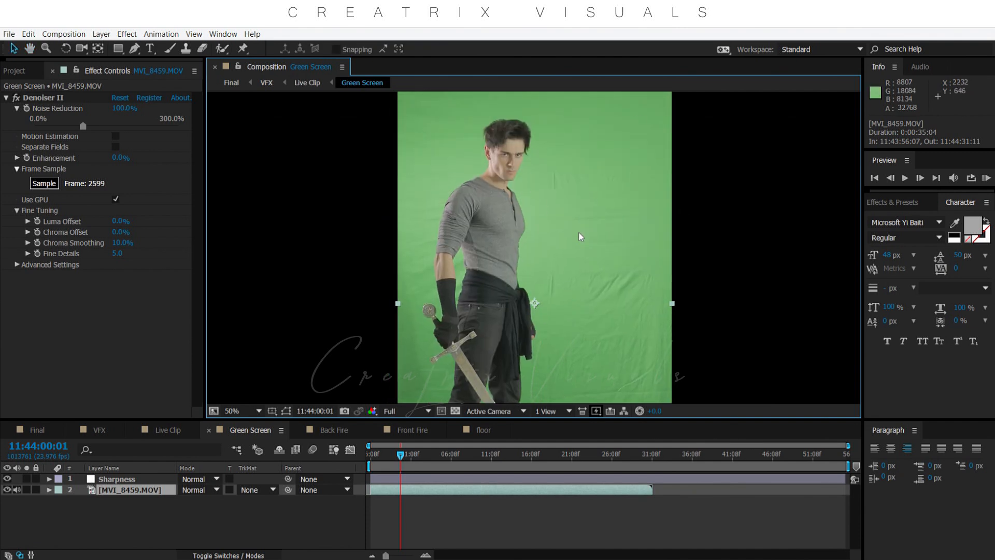
key("period")
left_click_drag(566, 196, 568, 295)
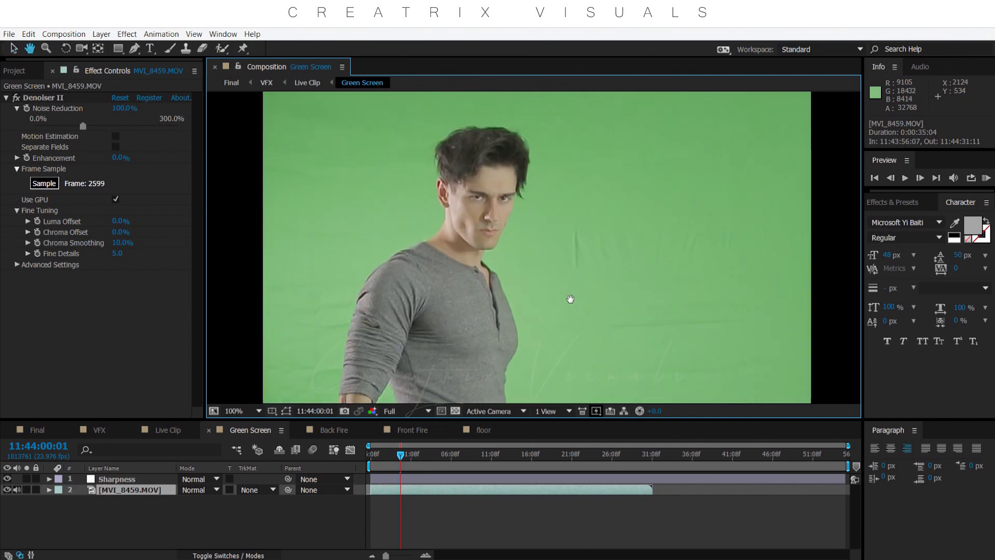
left_click_drag(410, 145, 473, 242)
scroll(473, 242, "up", 2)
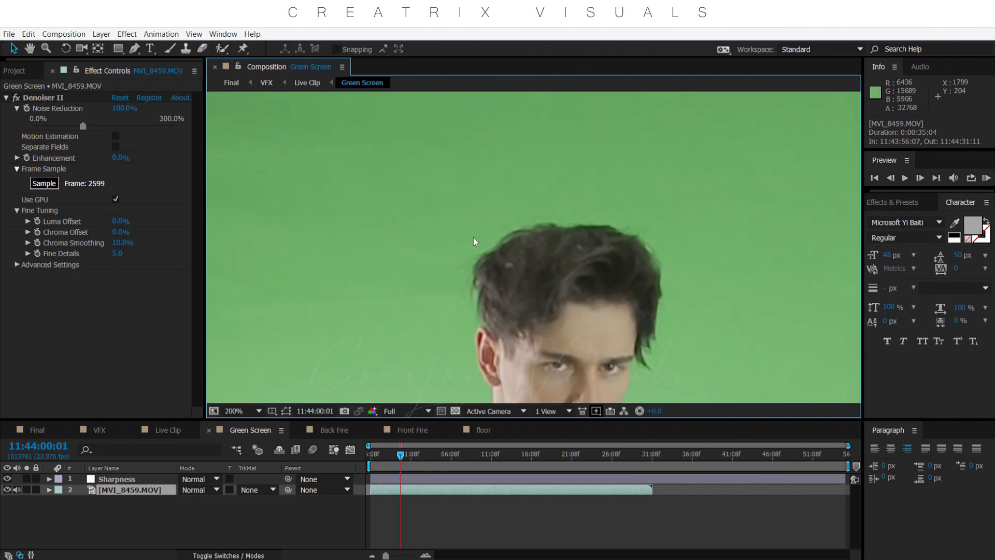
left_click_drag(404, 204, 850, 414)
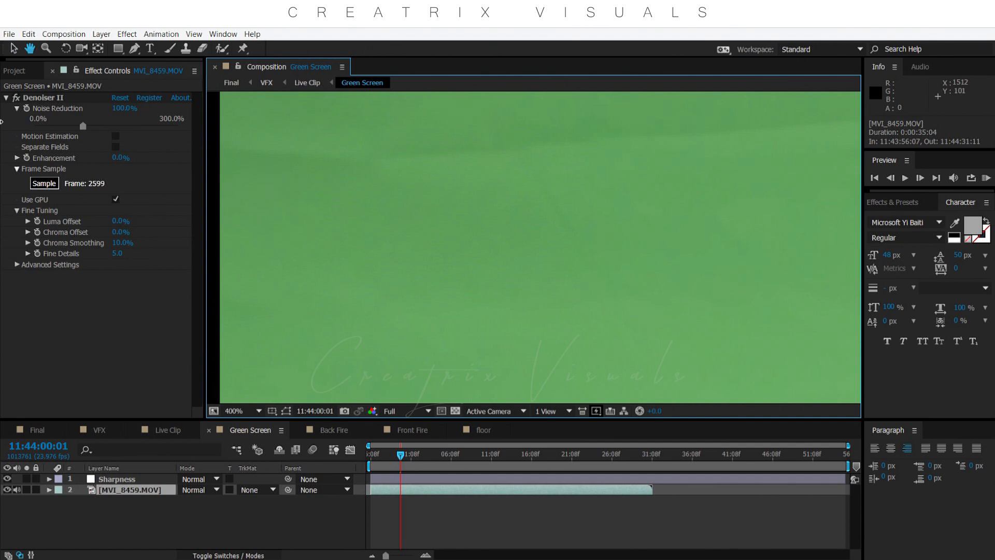
left_click(16, 98)
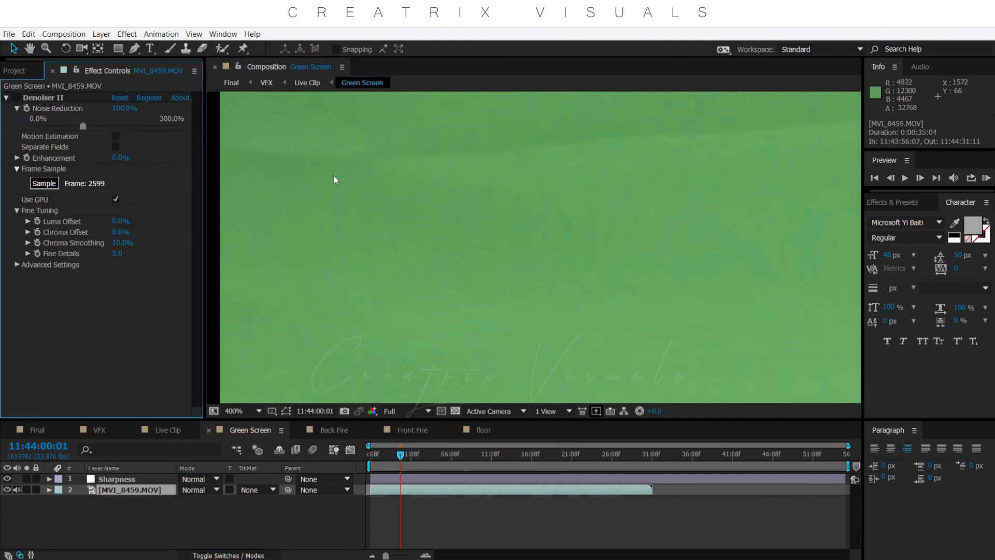
left_click_drag(677, 202, 236, 264)
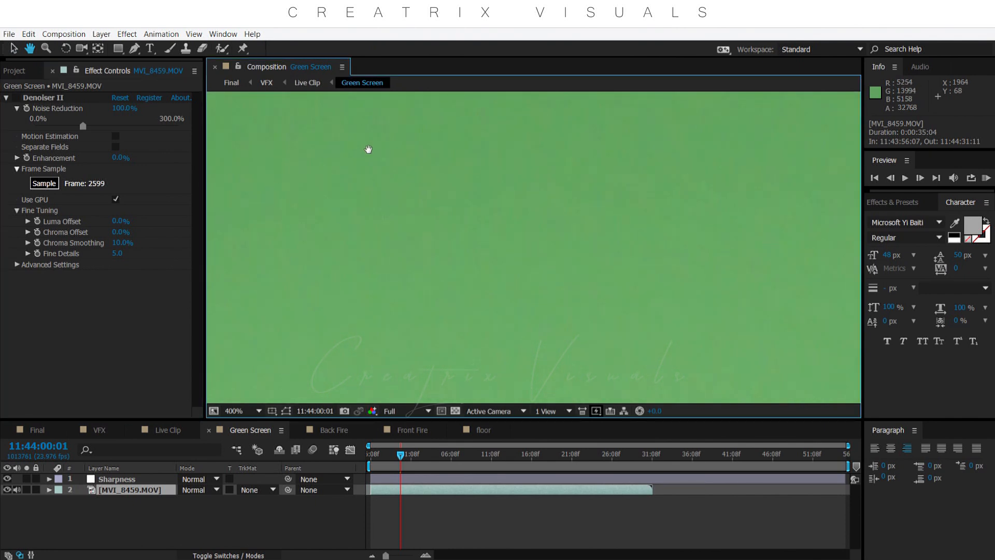
- Examine the actor's face and the sword hilt at 200% with Denoiser II turned off
scroll(511, 240, "down", 2)
left_click_drag(479, 390, 444, 156)
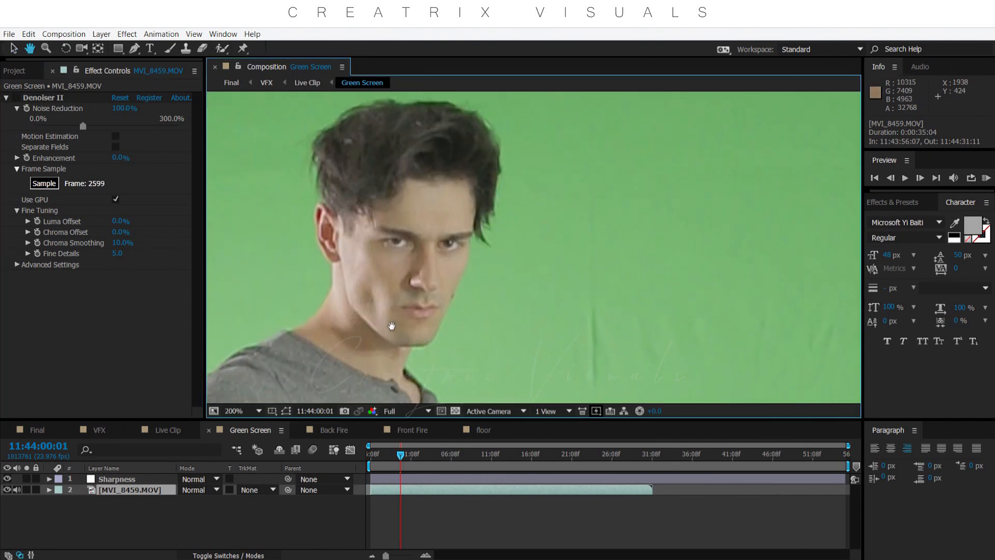
left_click_drag(389, 328, 460, 200)
left_click_drag(515, 117, 537, 86)
left_click_drag(409, 320, 385, 122)
left_click_drag(467, 239, 451, 250)
key("v")
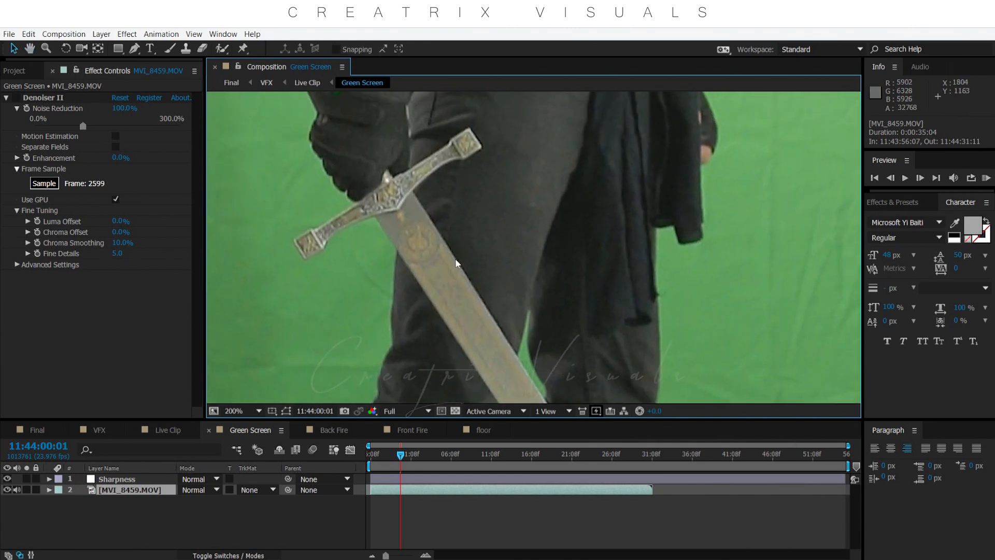
- Compare the sword hilt and dark clothing at 400% with Denoiser II on and off, leaving the effect on
key("period")
key("h")
left_click_drag(611, 267, 222, 244)
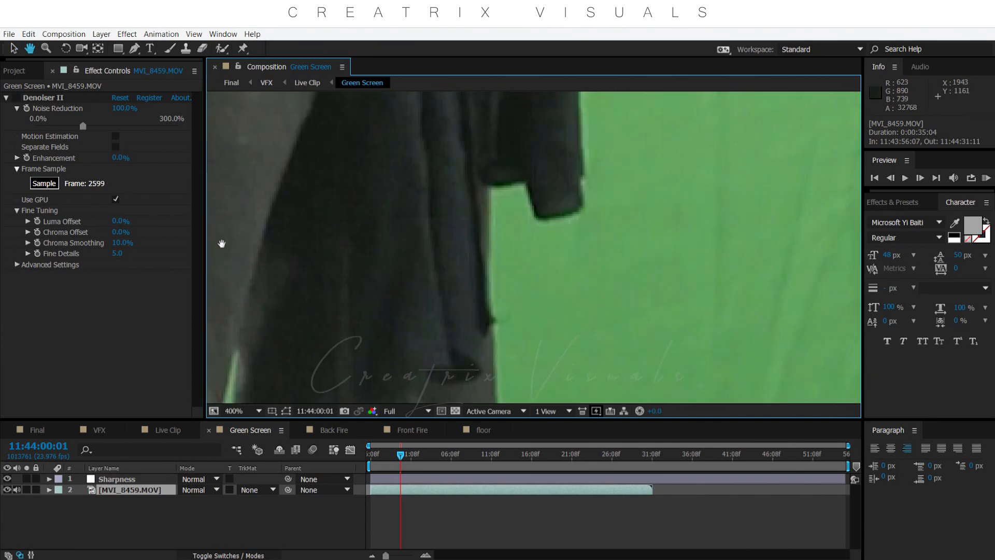
left_click_drag(492, 214, 610, 226)
left_click_drag(370, 158, 408, 282)
key("v")
left_click(17, 100)
left_click(16, 98)
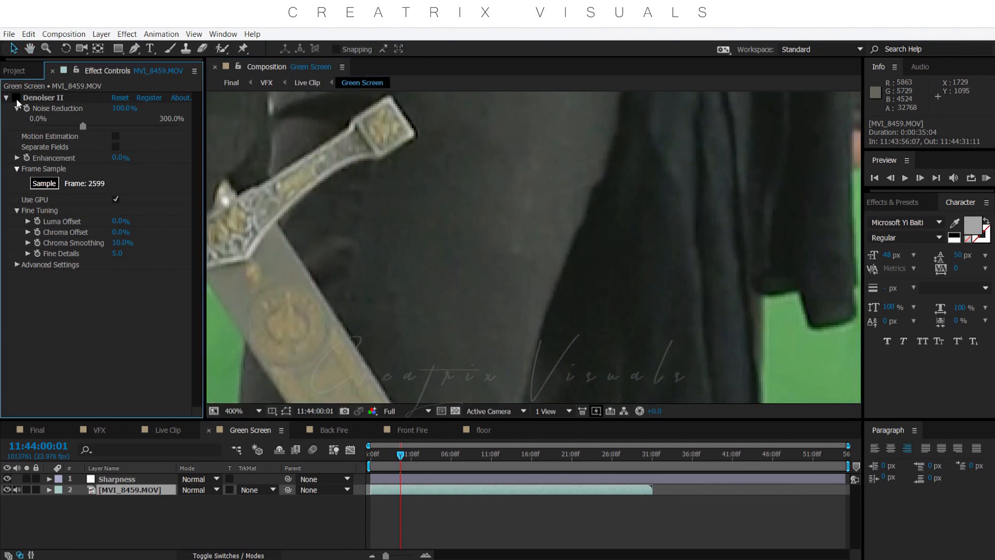
left_click(16, 100)
- Compare the trouser fabric above the sword guard at 400% with Denoiser II off and on
scroll(493, 271, "down", 1)
key("space")
left_click_drag(501, 243, 566, 263)
key("space")
left_click_drag(621, 242, 595, 271)
left_click_drag(568, 136, 557, 401)
left_click_drag(570, 218, 584, 383)
left_click_drag(575, 381, 522, 194)
left_click_drag(467, 371, 529, 170)
scroll(528, 170, "up", 1)
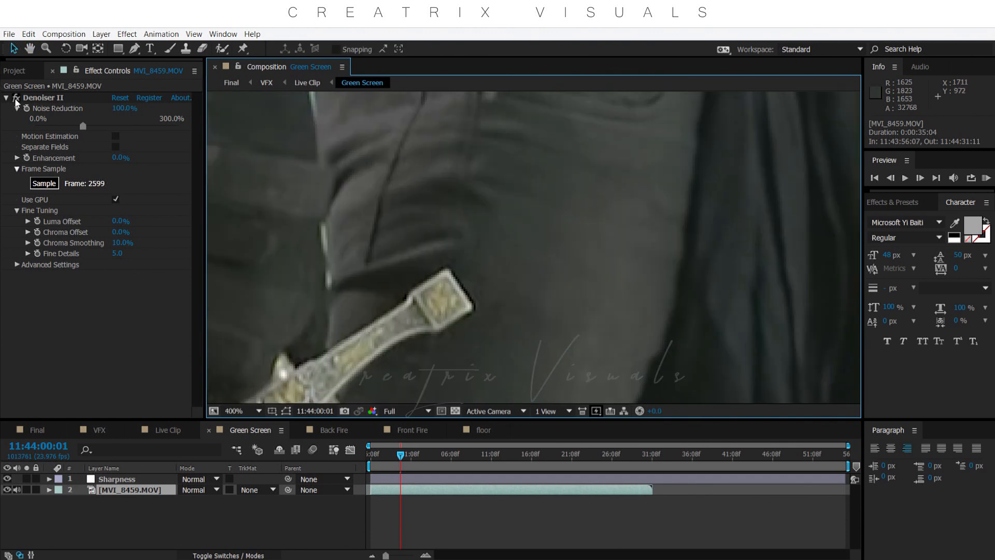
left_click(16, 100)
left_click(16, 98)
- Compare the trouser leg and nearby backdrop with Denoiser II off and on, and return to the whole frame
scroll(375, 239, "down", 2)
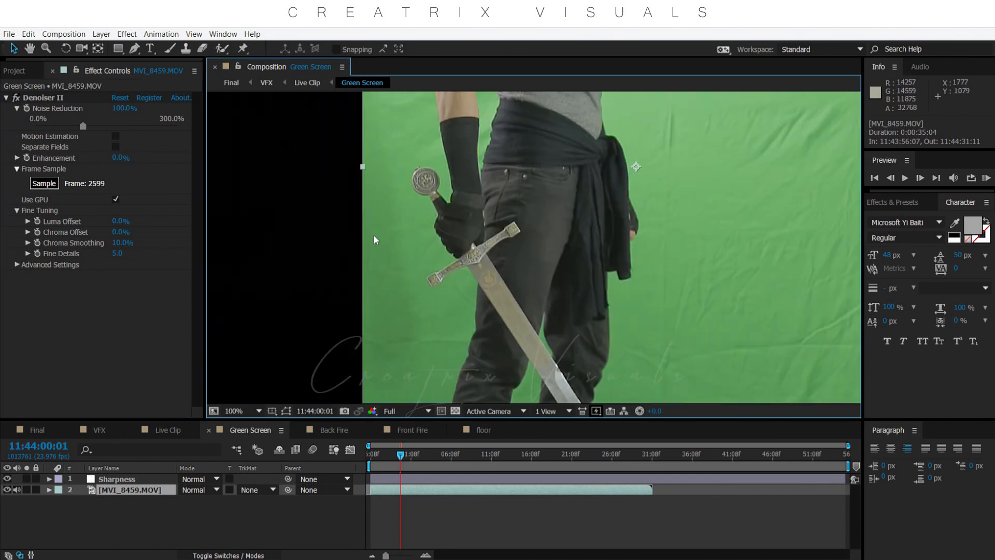
left_click_drag(438, 282, 516, 104)
scroll(506, 221, "up", 1)
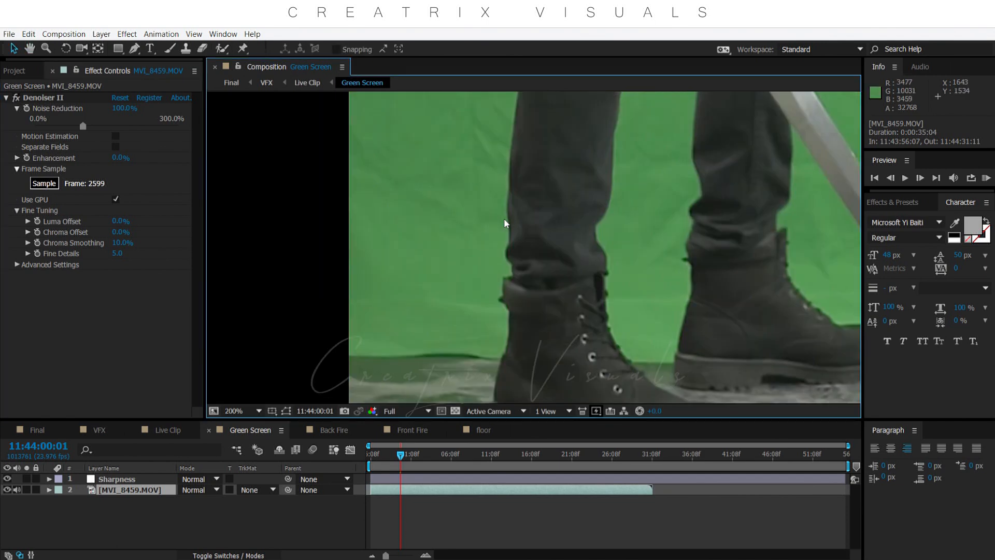
left_click_drag(445, 189, 411, 322)
scroll(469, 282, "up", 1)
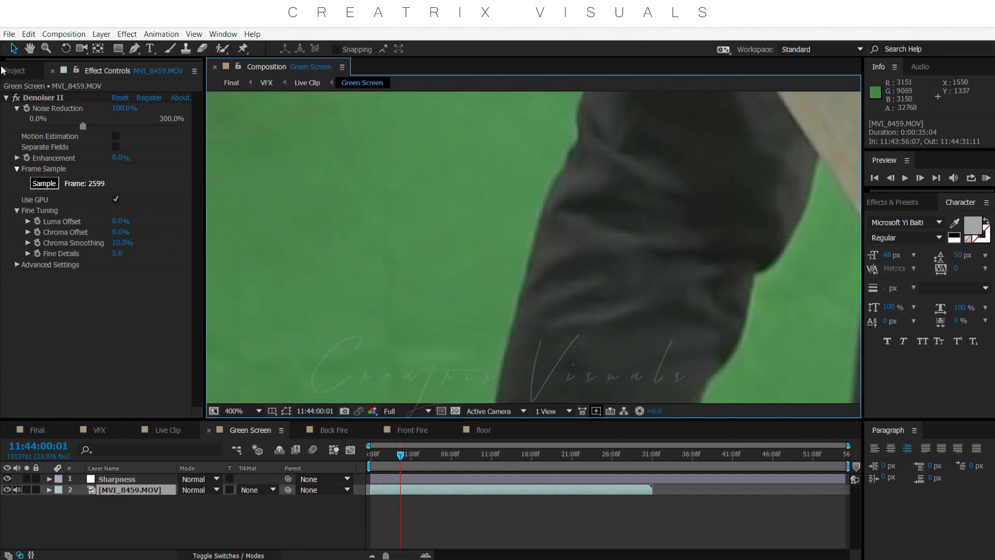
left_click(16, 98)
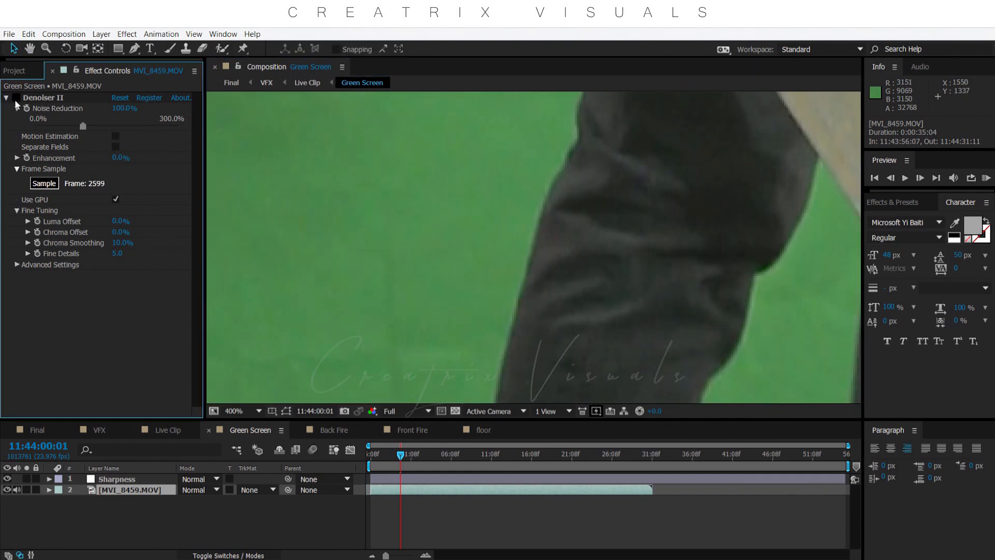
scroll(380, 216, "down", 3)
left_click_drag(616, 203, 559, 274)
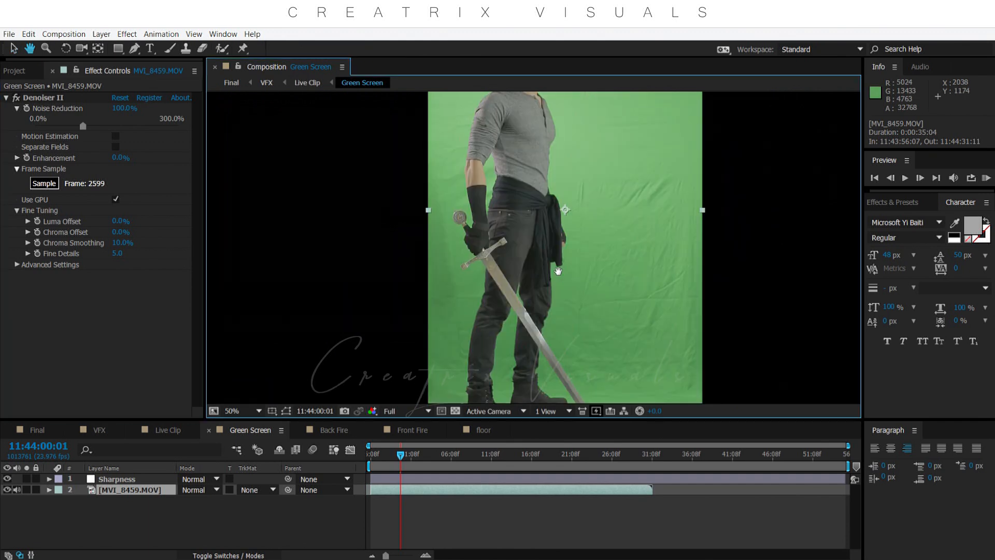
scroll(561, 273, "down", 1)
left_click_drag(578, 194, 575, 216)
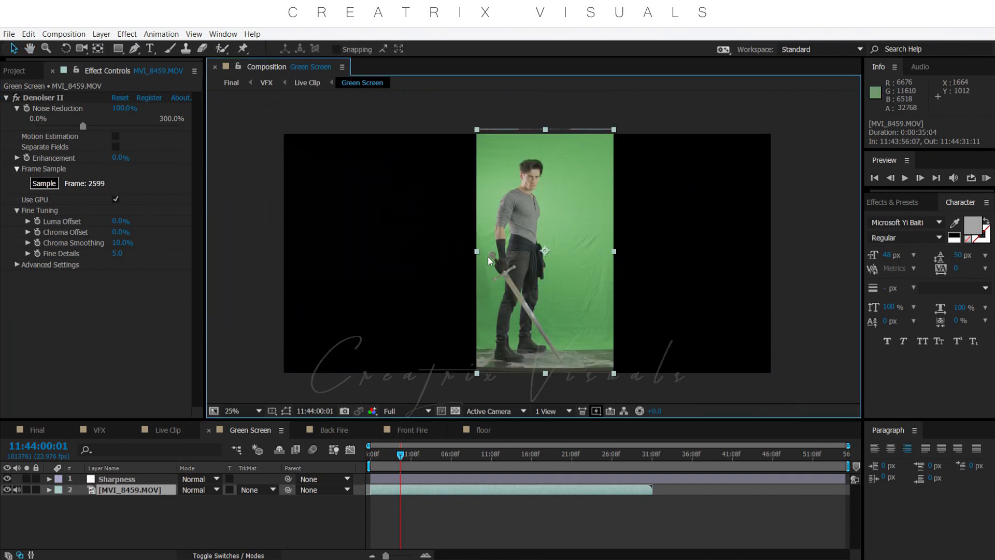
- Select the Denoiser II effect and examine the denoised swordsman at 100% and in full frame
left_click(52, 99)
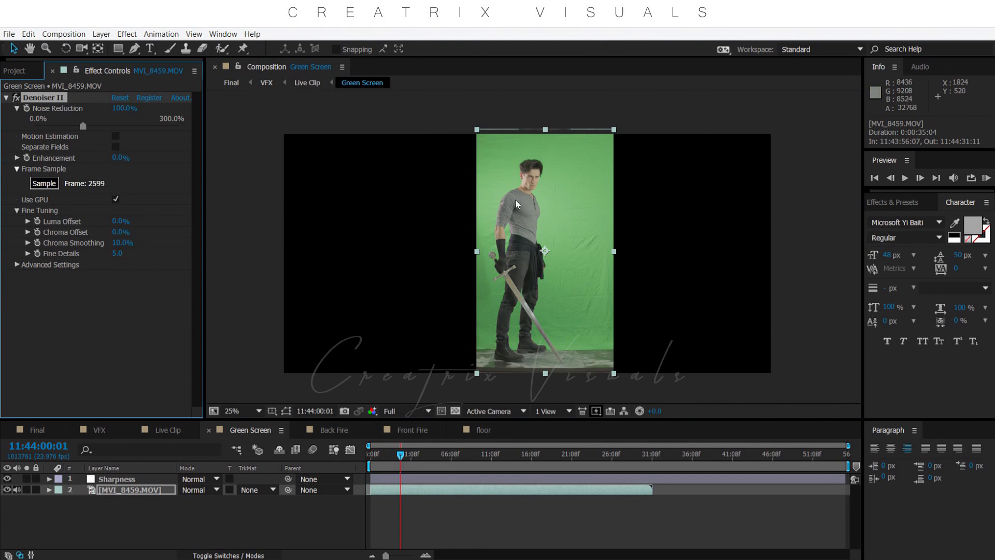
scroll(518, 204, "up", 1)
scroll(517, 204, "up", 2)
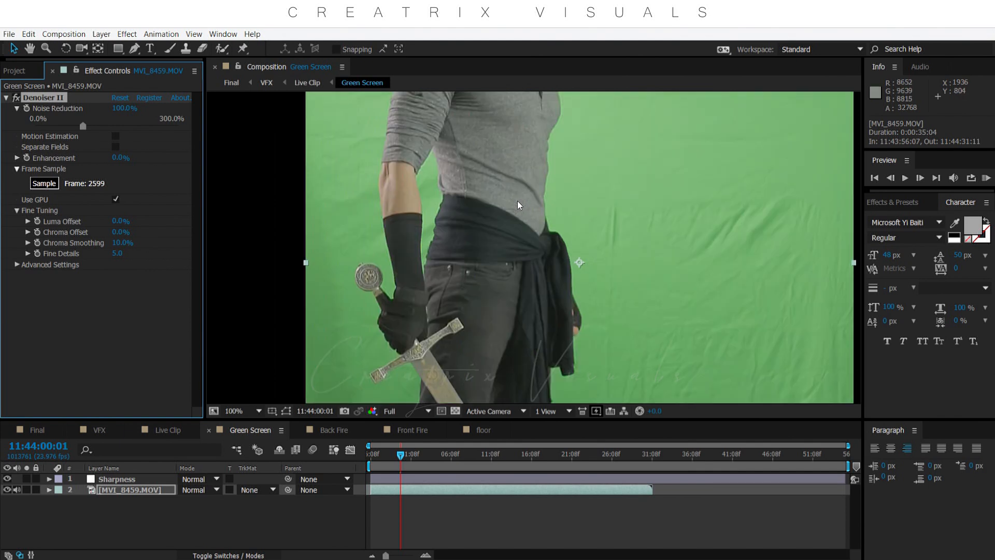
scroll(518, 204, "down", 2)
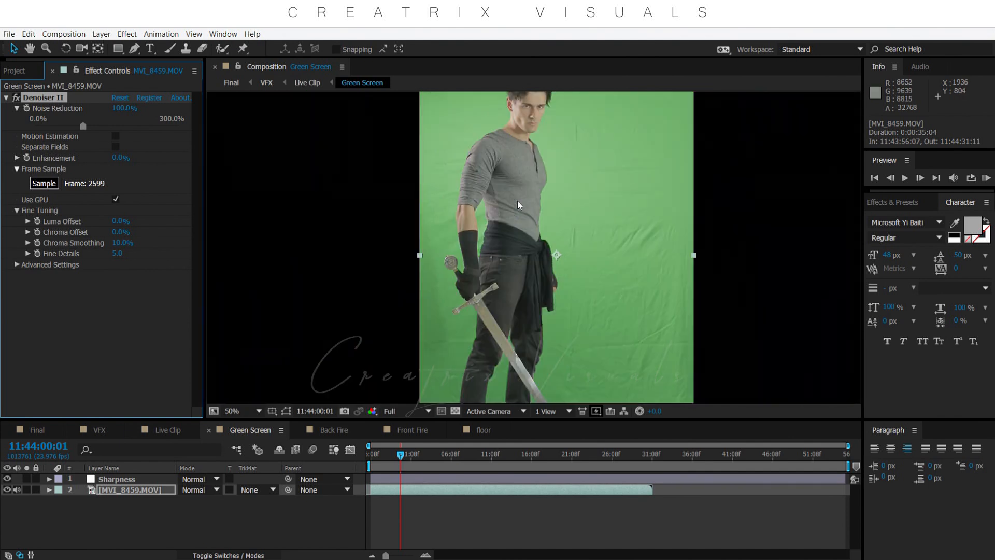
scroll(519, 205, "down", 1)
- Select the Sharpness adjustment layer and compare the swordsman's torso and sword hilt at 100% with the layer hidden and shown
left_click(136, 479)
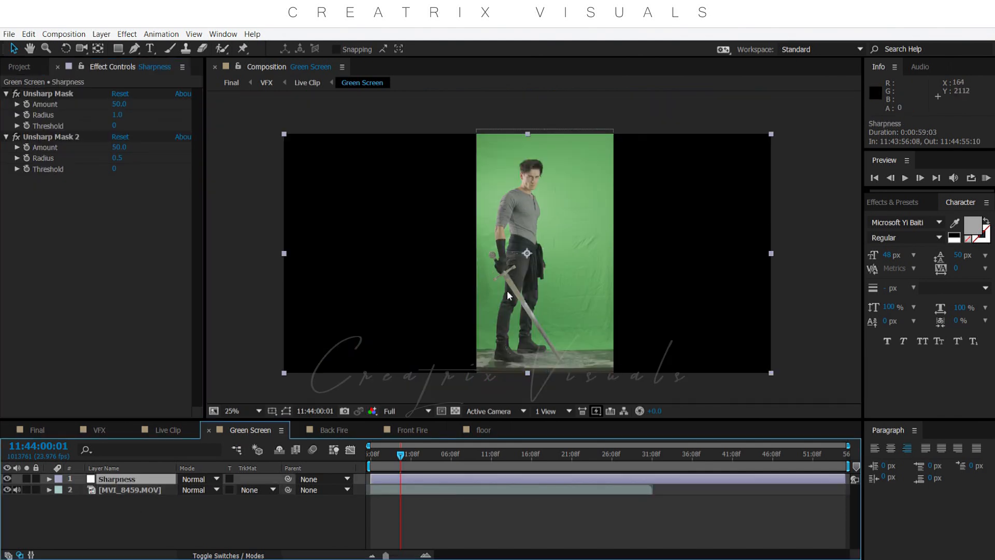
left_click_drag(641, 138, 644, 136)
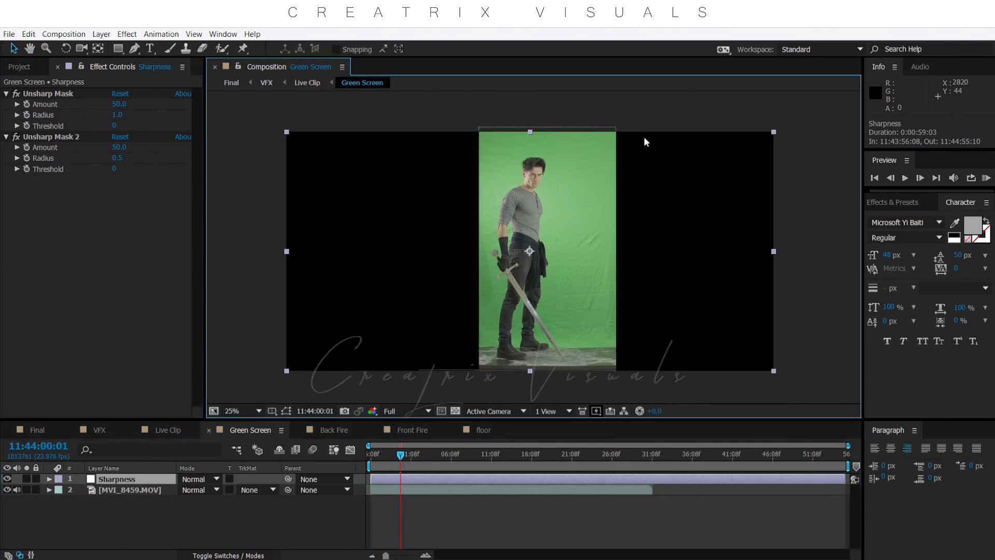
scroll(572, 185, "up", 1)
left_click_drag(563, 132, 546, 275)
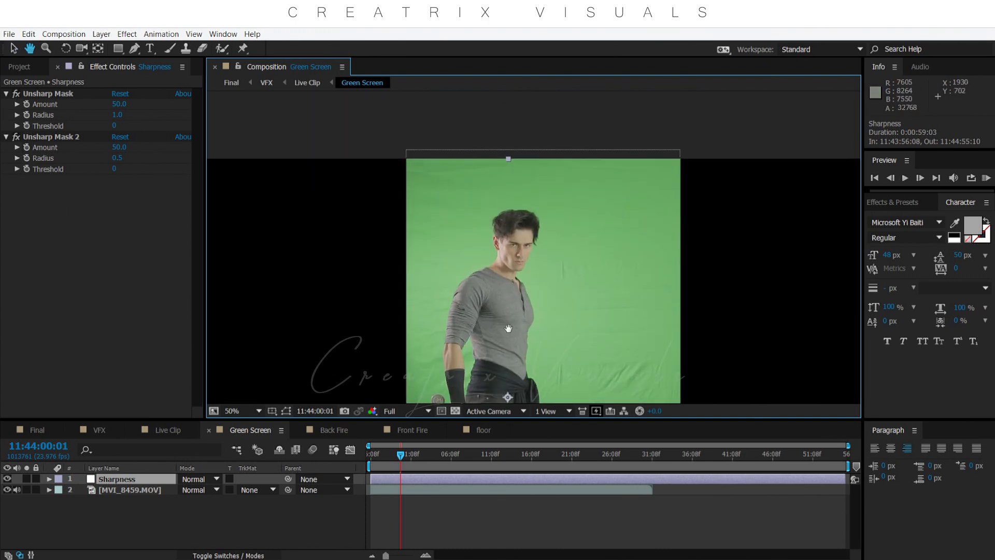
scroll(524, 292, "up", 1)
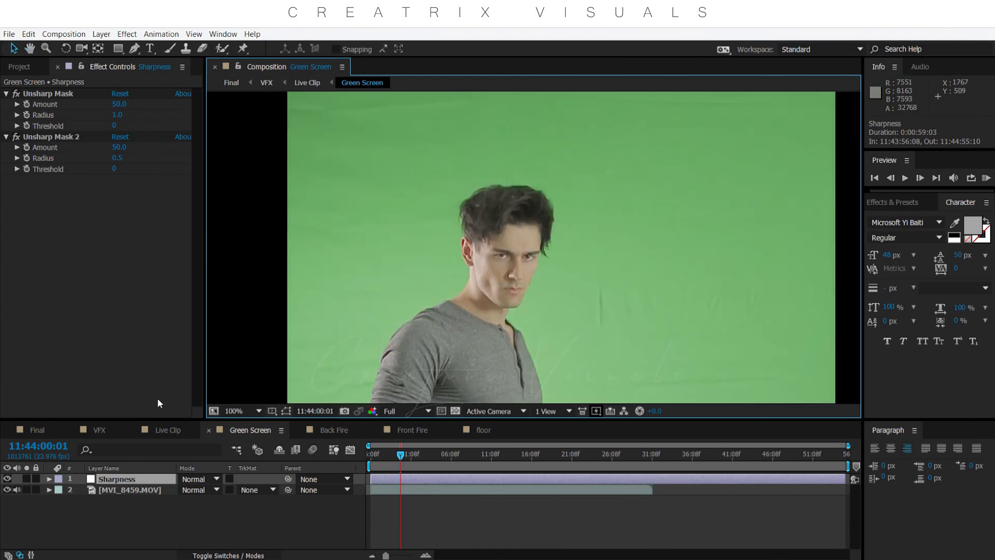
left_click_drag(533, 325, 544, 93)
left_click_drag(527, 271, 543, 330)
left_click(6, 480)
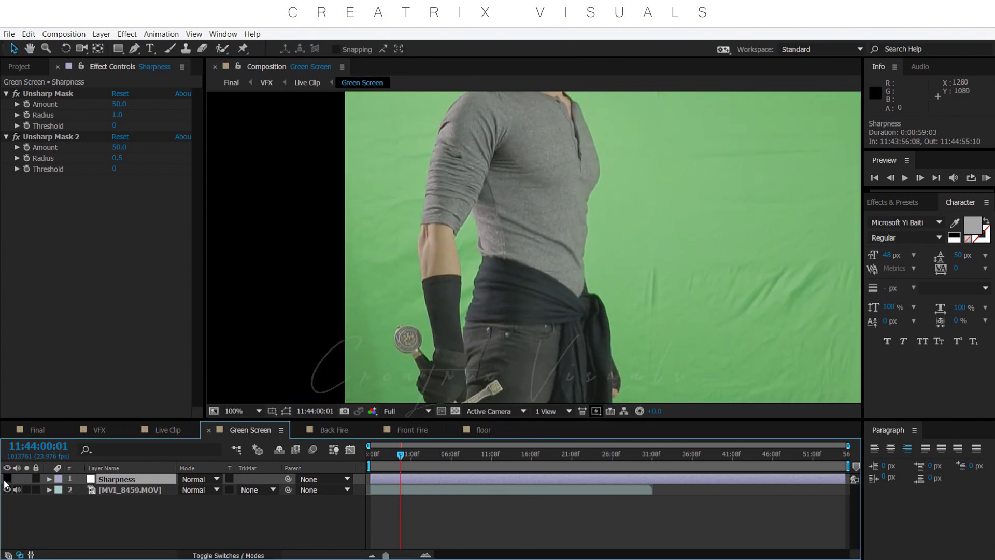
left_click(6, 479)
- Compare the swordsman's hair at 400% with the Sharpness layer hidden and shown, and return to the whole frame
scroll(415, 295, "up", 2)
left_click_drag(481, 158, 461, 459)
left_click_drag(576, 110, 514, 449)
left_click_drag(472, 169, 446, 442)
left_click_drag(498, 246, 439, 312)
key("v")
left_click(7, 478)
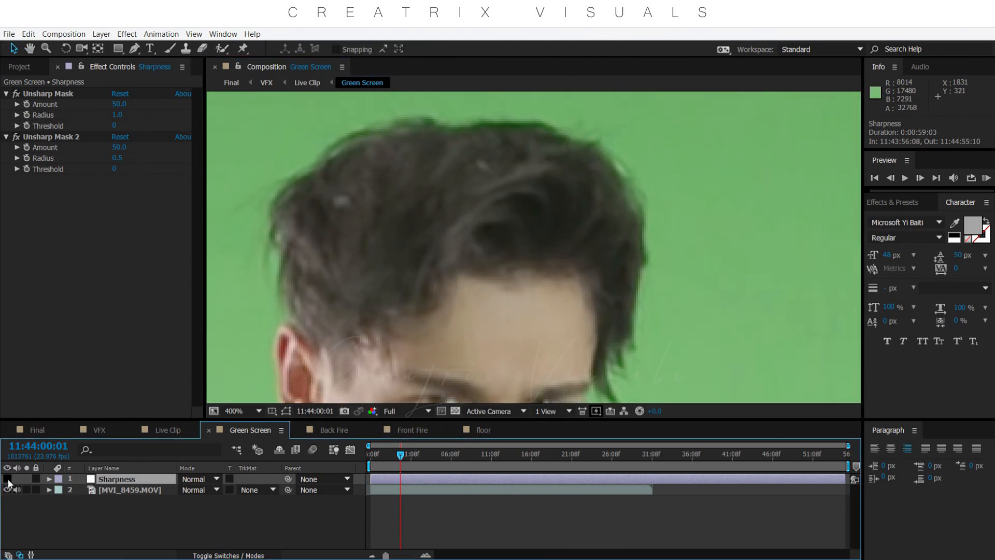
left_click(7, 478)
scroll(407, 247, "down", 8)
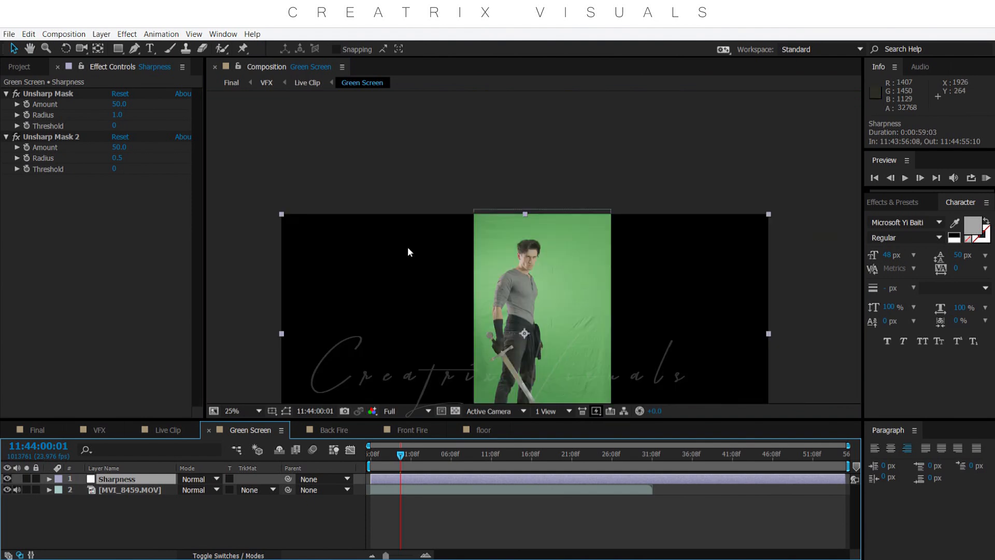
key("h")
left_click_drag(601, 278, 618, 215)
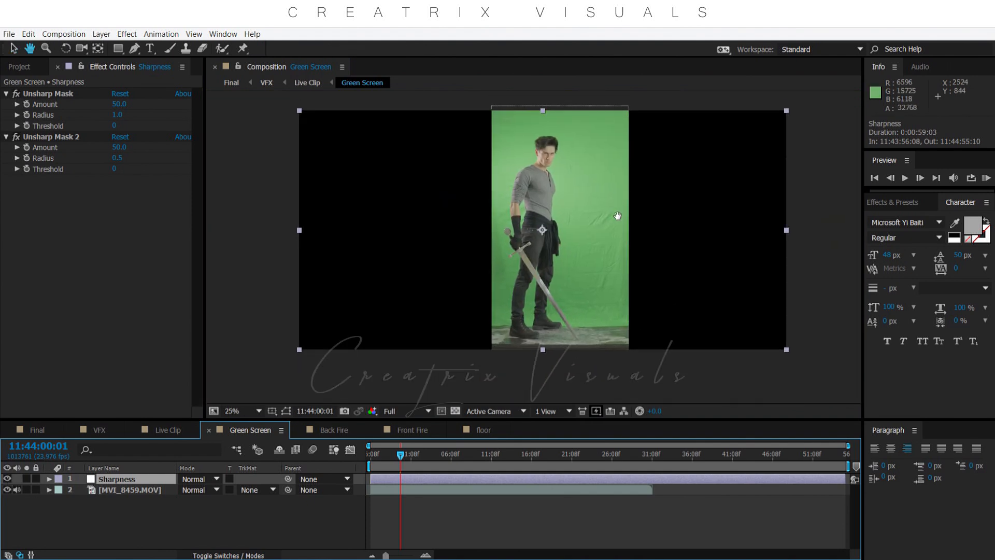
key("v")
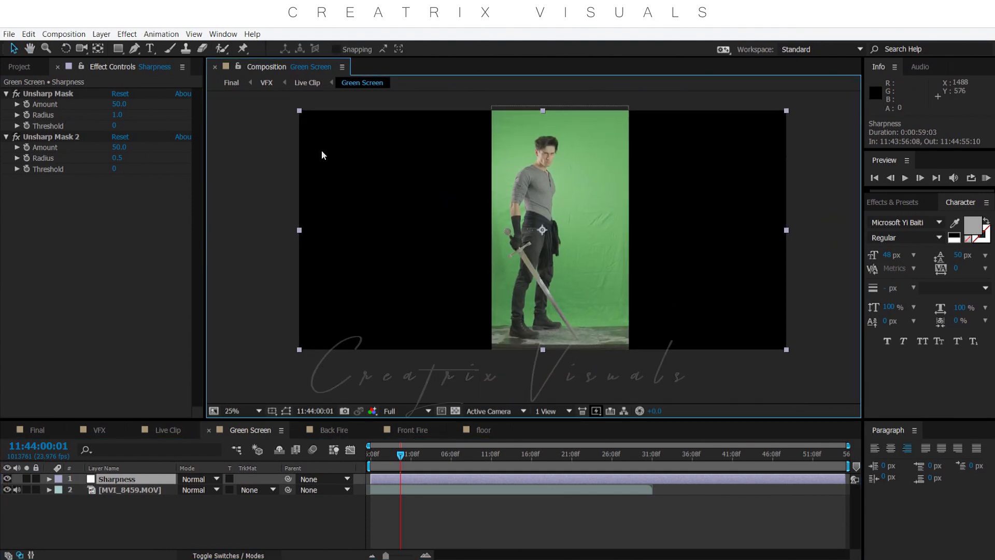
- Review the Denoiser II settings on the MVI_8459.MOV footage and the two Unsharp Mask effects on the Sharpness layer
left_click(107, 495)
left_click(119, 492)
key("h")
left_click_drag(615, 205, 607, 217)
key("v")
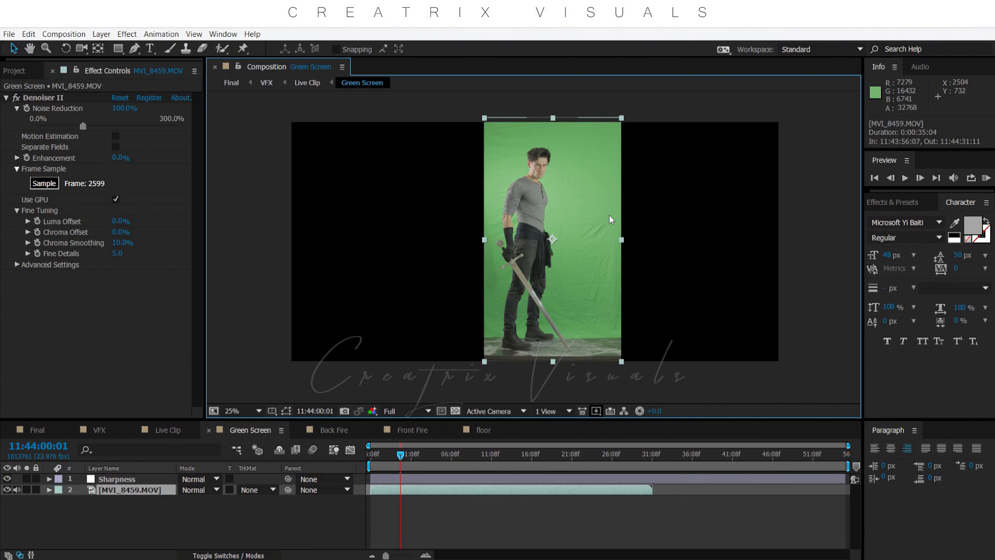
left_click(108, 481)
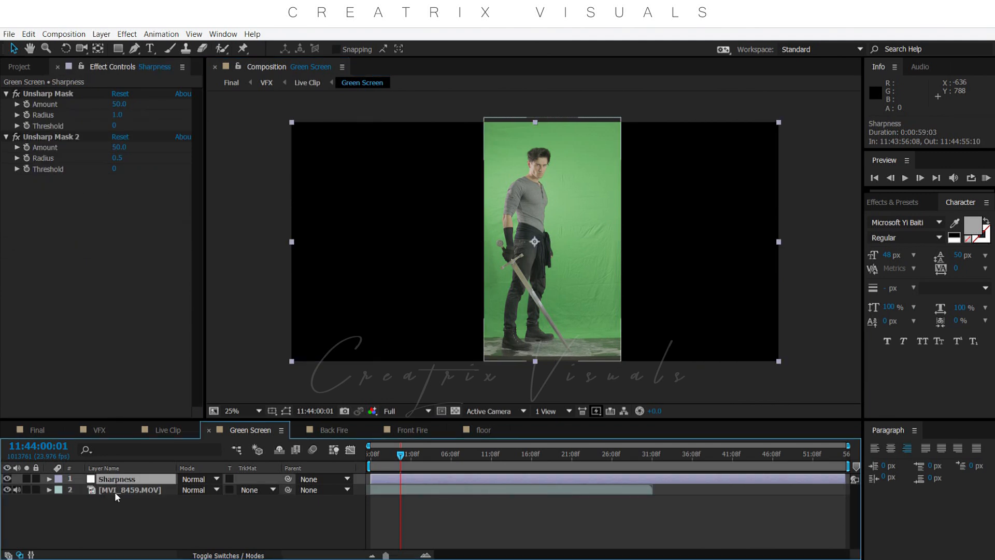
- Examine the denoised and sharpened swordsman at 50%, and return to the whole frame
scroll(388, 234, "up", 2)
key("space")
left_click_drag(564, 214, 561, 253)
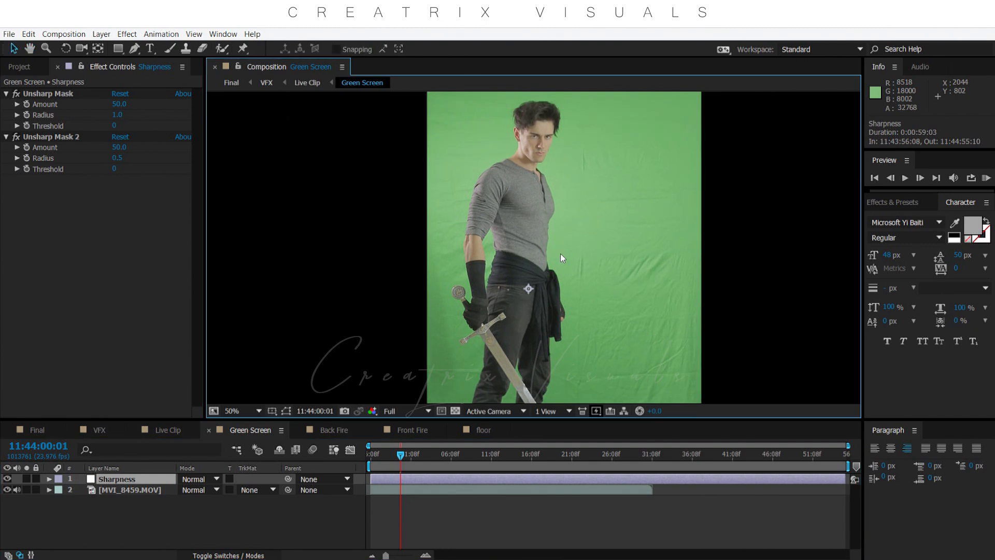
scroll(560, 253, "up", 1)
scroll(561, 254, "down", 2)
key("space")
mouse_move(561, 253)
left_mouse_down()
mouse_move(571, 223)
mouse_move(568, 235)
left_mouse_up()
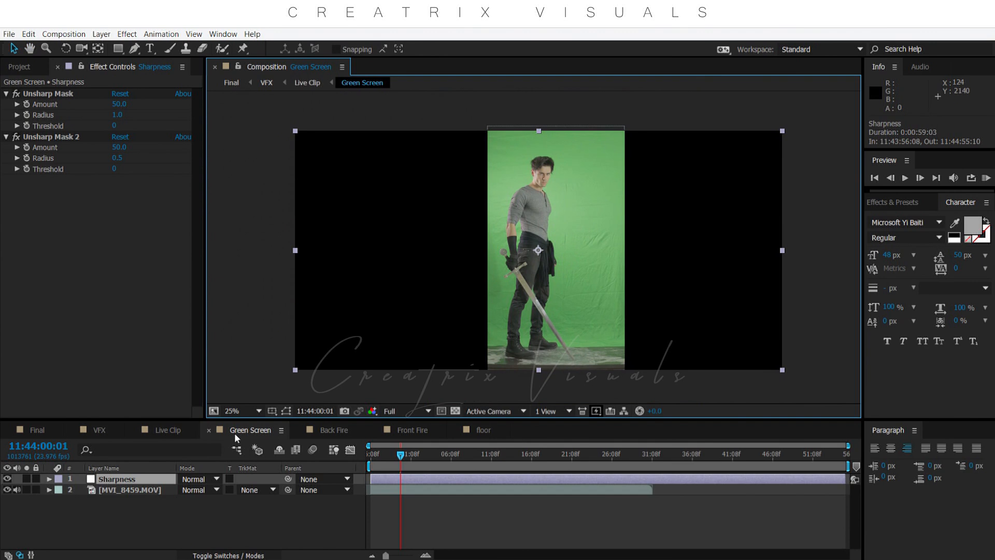
left_click_drag(176, 515, 118, 482)
right_click(118, 482)
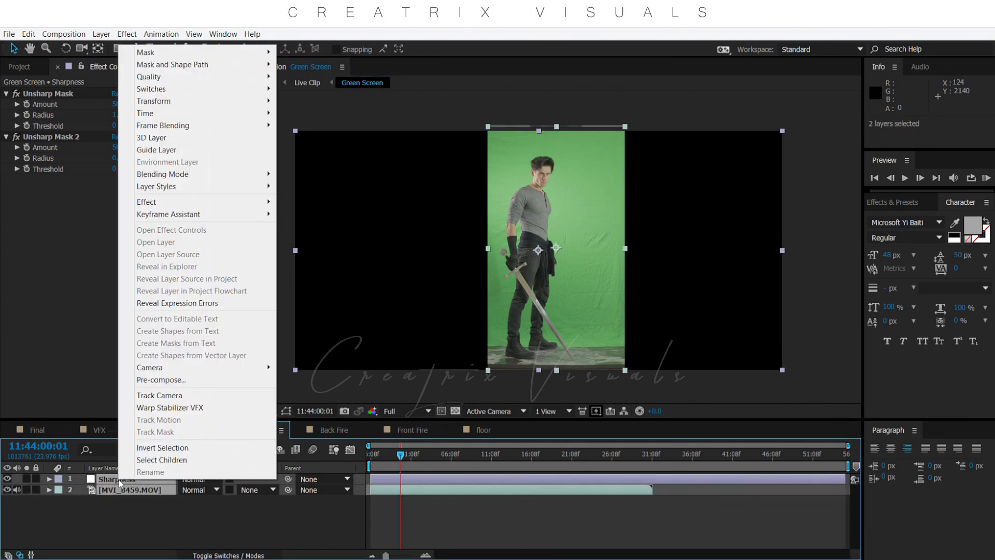
left_click(174, 527)
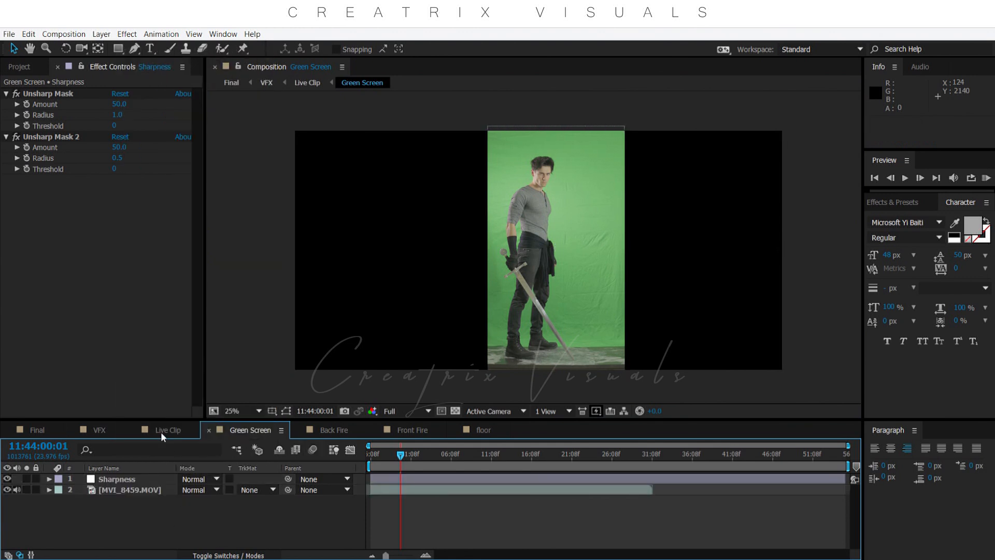
- Open the Live Clip composition and centre the keyed swordsman in the viewer
left_click(160, 432)
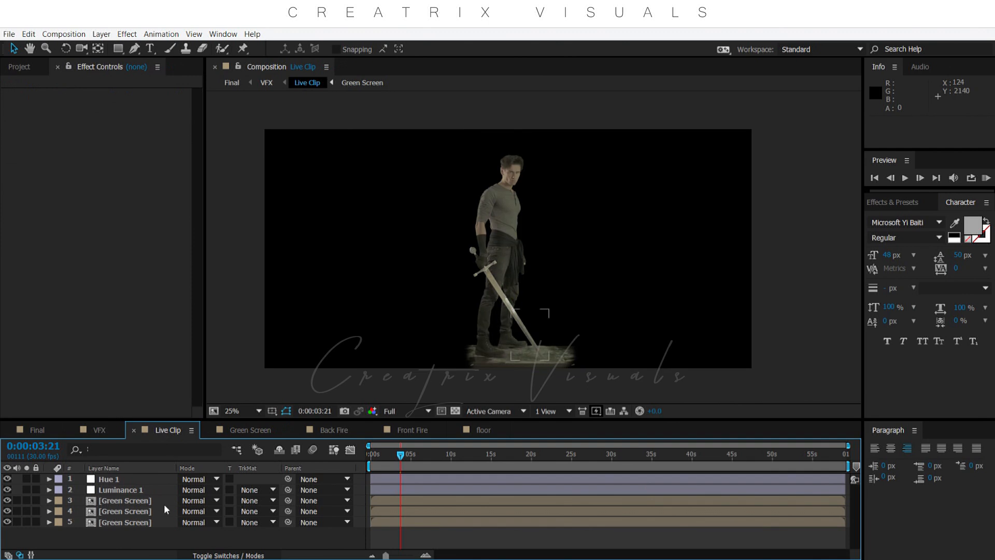
key("h")
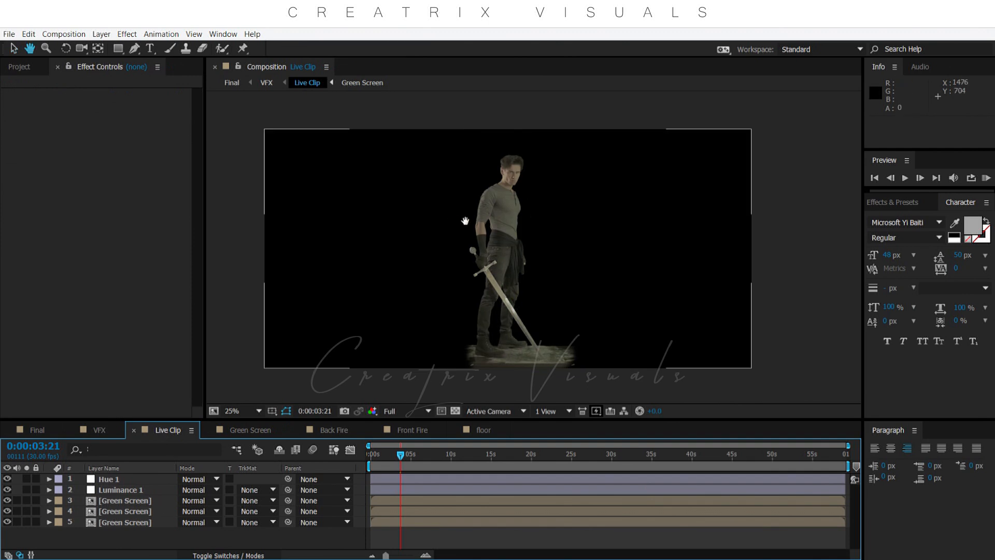
left_click_drag(453, 218, 465, 220)
key("v")
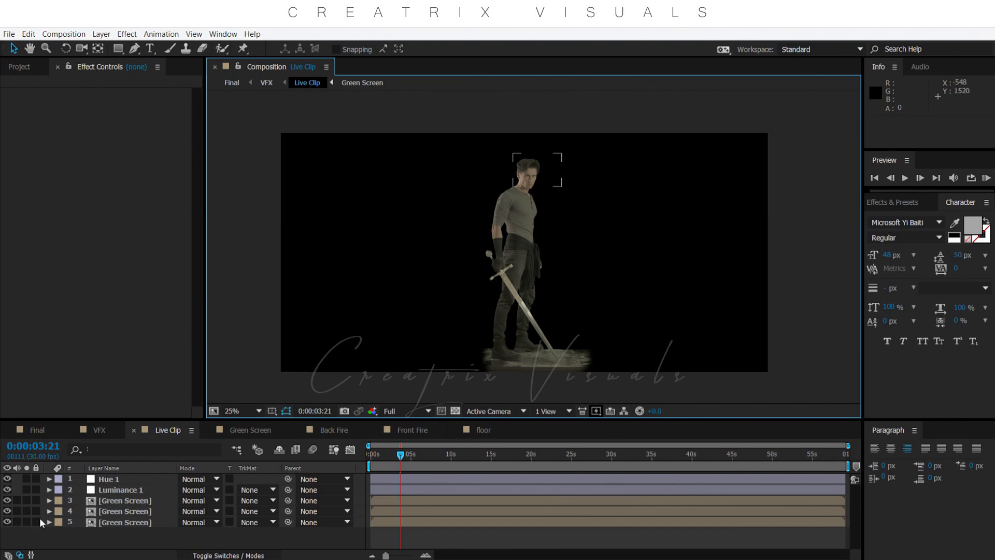
- Solo the lowest Green Screen layer in Live Clip and select it to show its mask and effects
left_click(27, 522)
key("period")
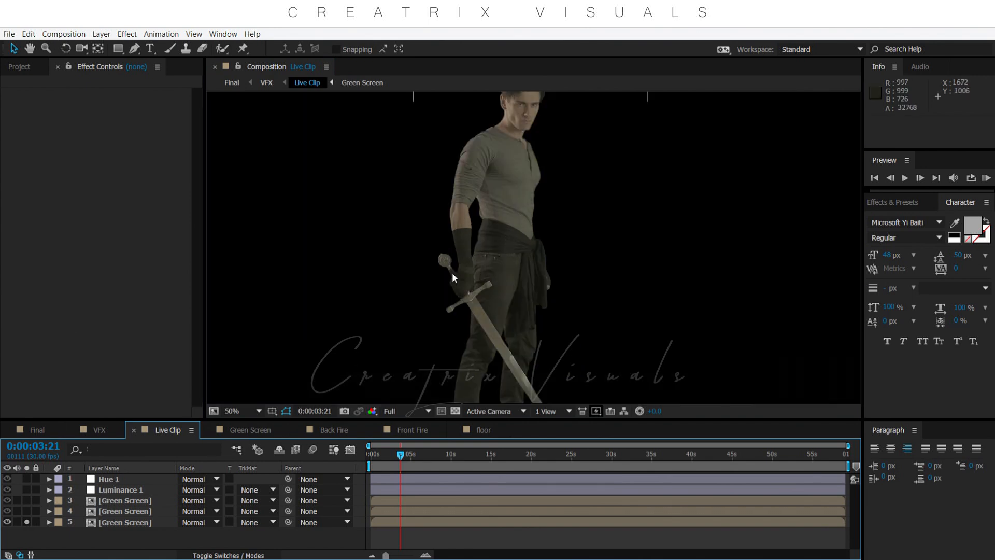
key("comma")
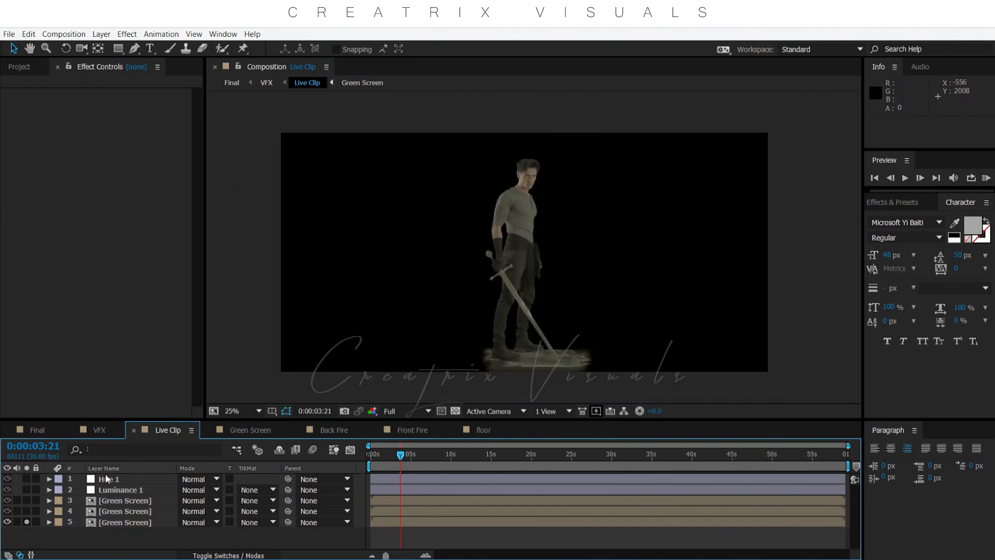
left_click(49, 519)
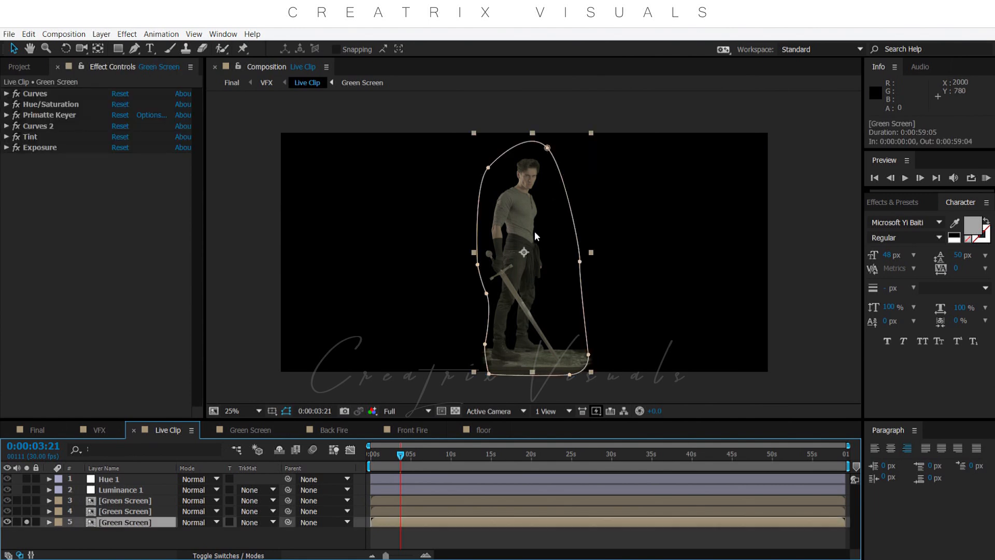
- Examine the soloed layer's keyed edges and surrounding mask from head to feet at 100%, and return to the whole frame
key("period")
left_click_drag(548, 153, 578, 288)
scroll(570, 253, "up", 1)
left_click_drag(568, 338, 511, 111)
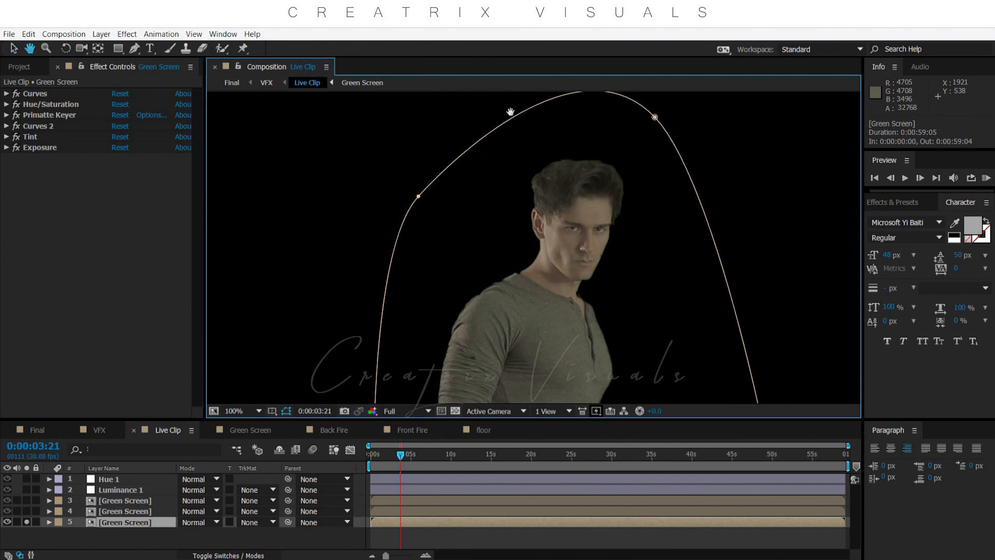
mouse_move(518, 348)
left_mouse_down()
mouse_move(470, 120)
mouse_move(516, 102)
mouse_move(515, 92)
mouse_move(518, 189)
left_mouse_up()
scroll(520, 193, "down", 2)
left_click_drag(536, 133, 546, 192)
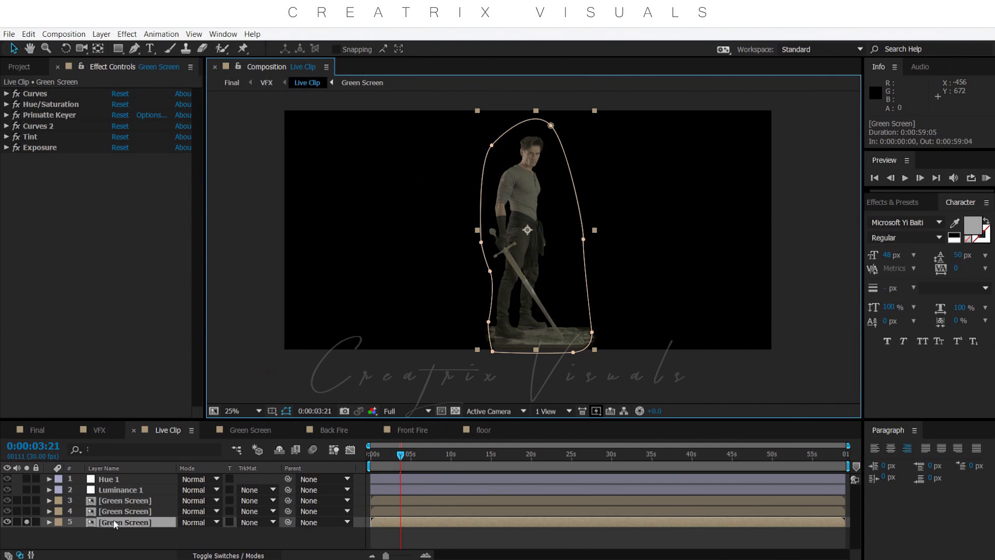
- Solo Green Screen layer 4 as well and compare the face and hair edges at 200% with its solo off and on
left_click(26, 512)
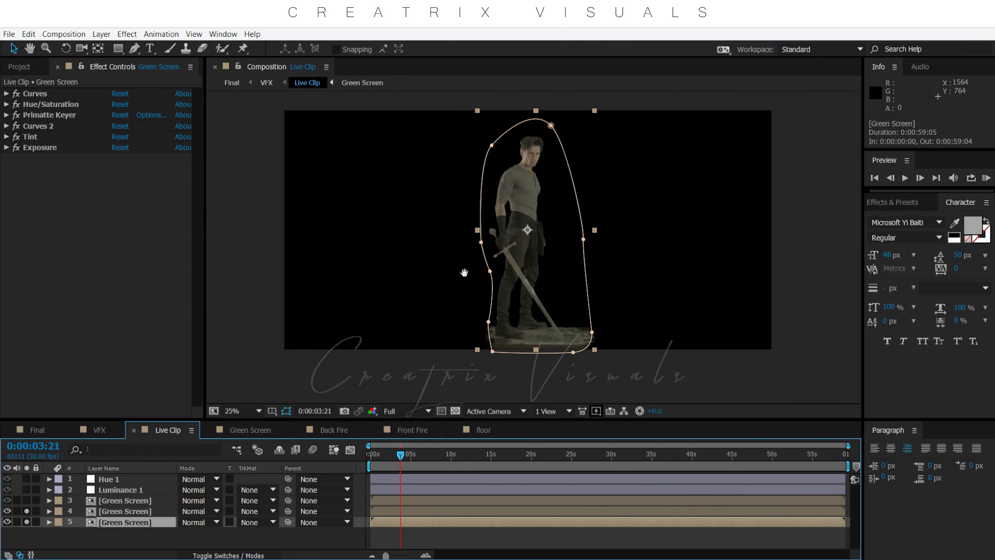
scroll(464, 272, "up", 4)
left_click_drag(413, 204, 486, 223)
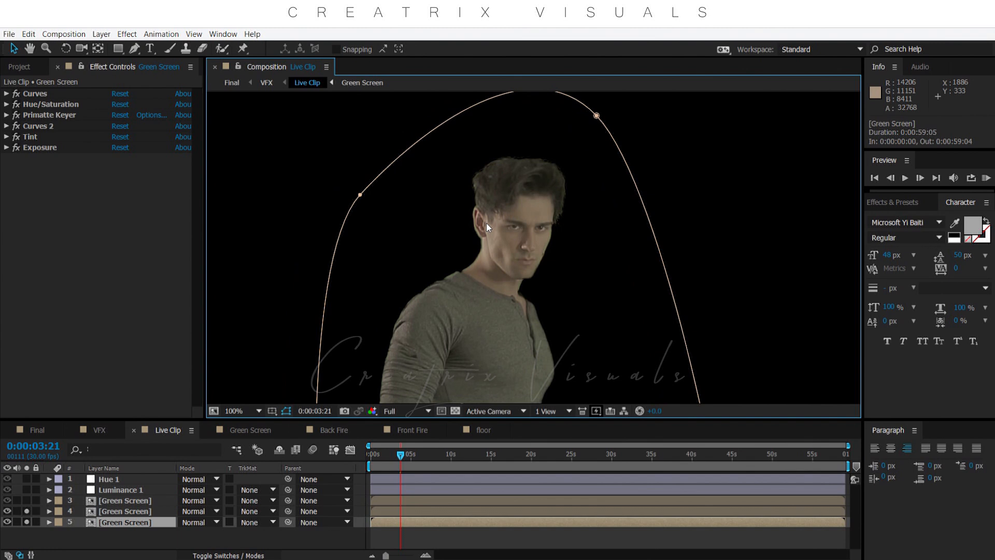
key("period")
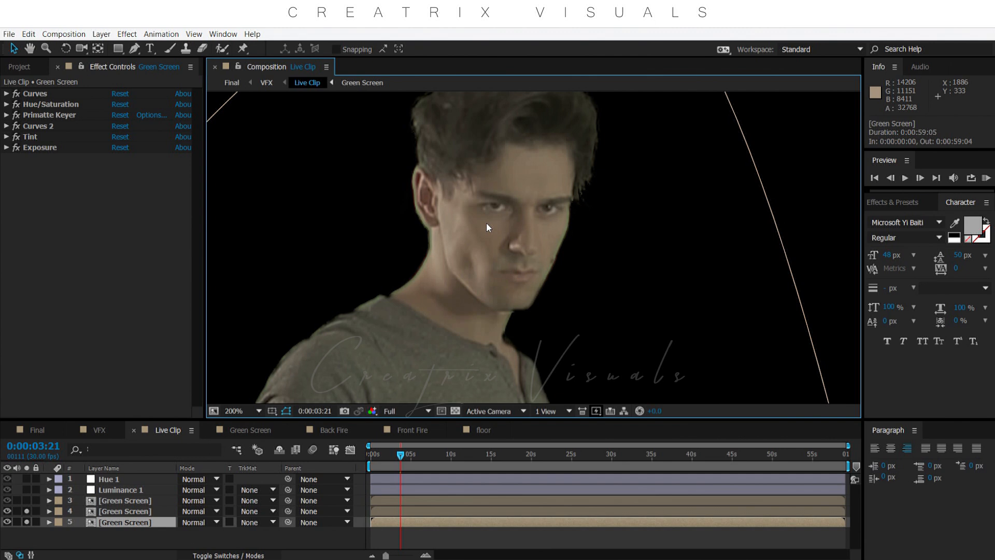
key("space")
left_click_drag(489, 145, 506, 185)
left_click(26, 512)
left_click(26, 512)
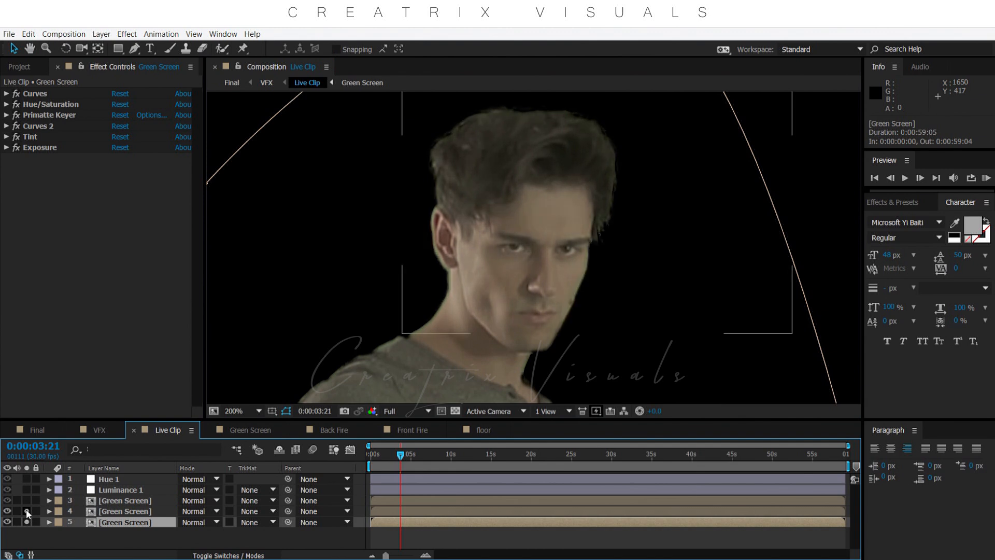
left_click(27, 511)
- Select Green Screen layer 4 and examine its mask around the head at 100%
left_click(122, 511)
key("comma")
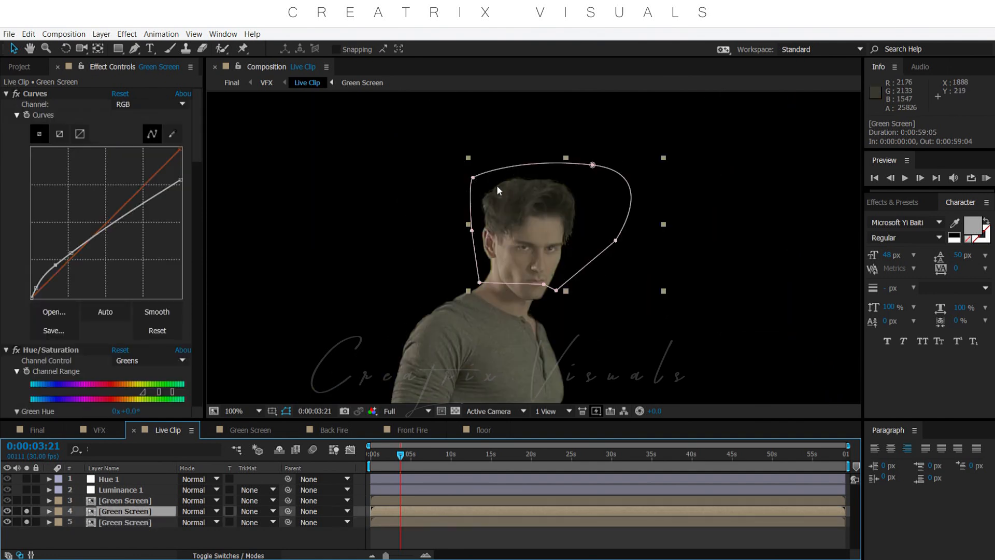
scroll(536, 233, "up", 2)
scroll(454, 272, "down", 2)
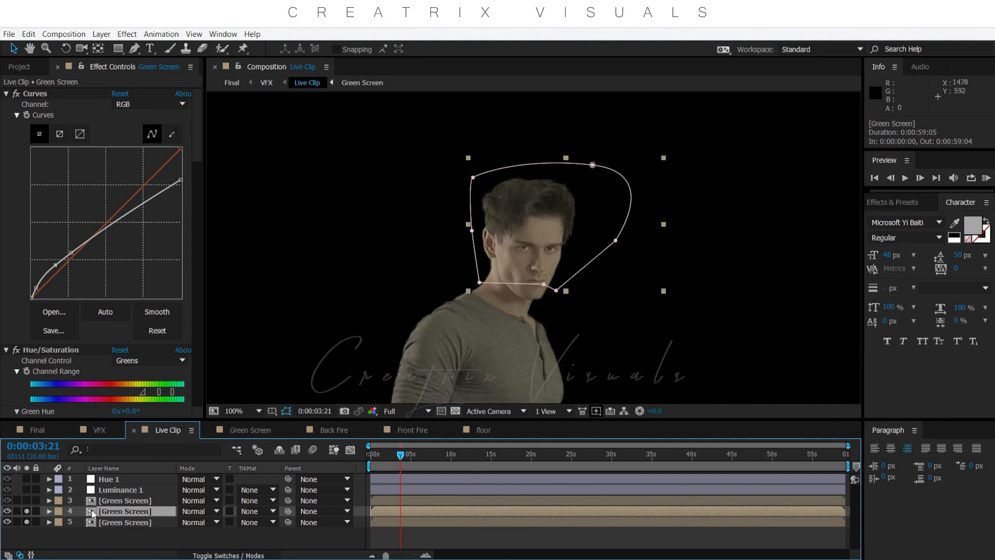
- Examine the legs and sword blade at 100% and solo Green Screen layer 3 as well
scroll(517, 251, "down", 4)
left_click_drag(578, 271, 553, 147)
scroll(555, 240, "up", 1)
left_click_drag(480, 317, 513, 292)
scroll(513, 292, "up", 1)
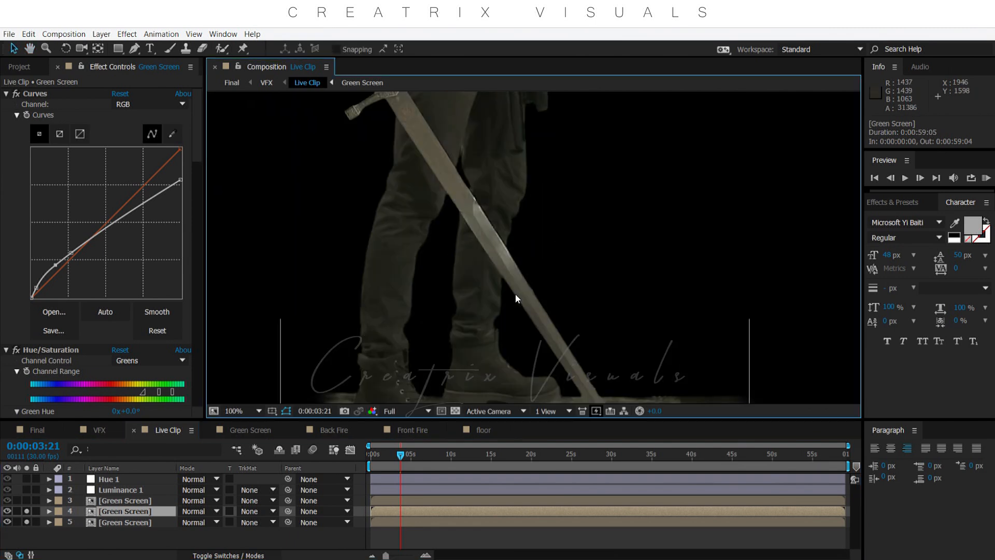
left_click_drag(508, 328, 508, 277)
left_click(26, 502)
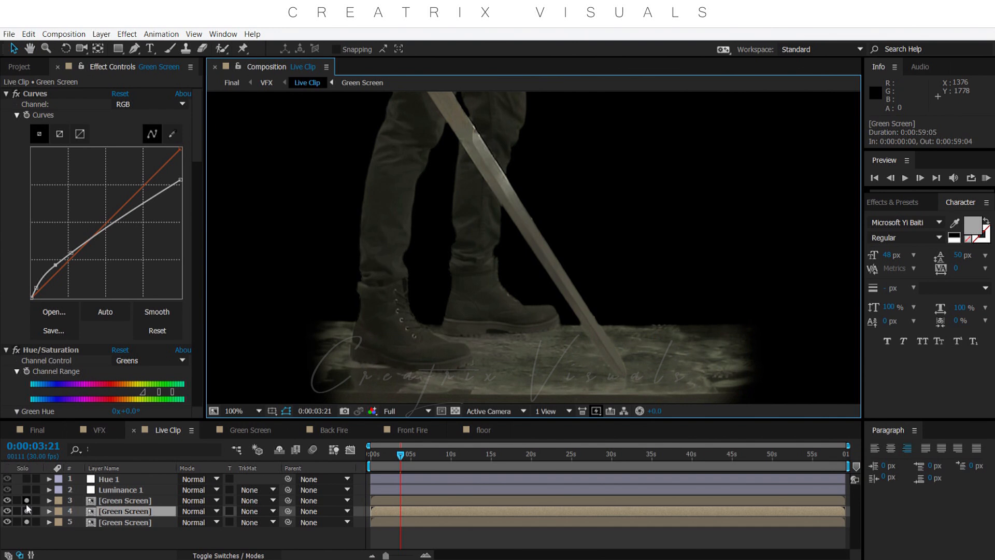
- Compare the boot and lower sword blade at 200% with Green Screen layer 3 soloed and unsoloed
scroll(391, 300, "up", 1)
left_click_drag(391, 300, 418, 248)
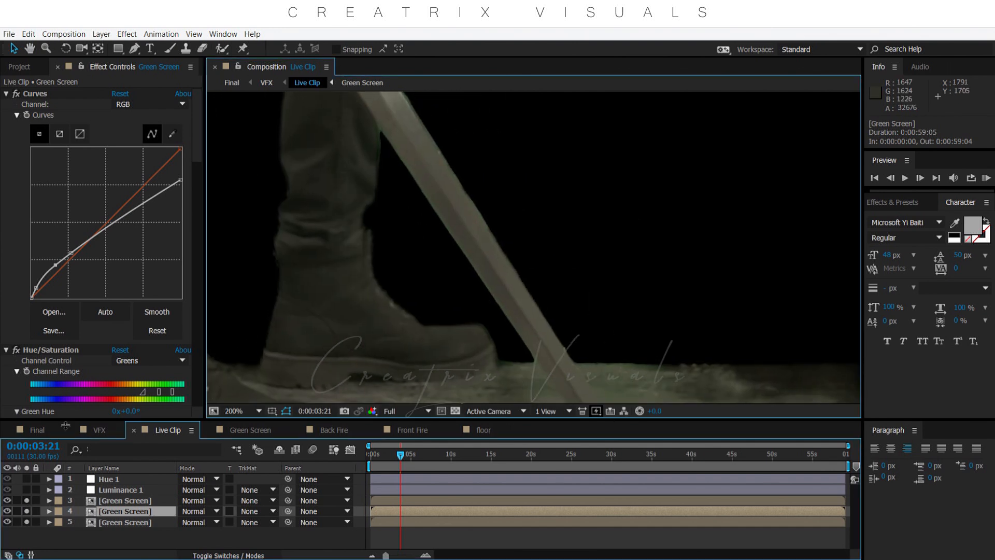
left_click(26, 499)
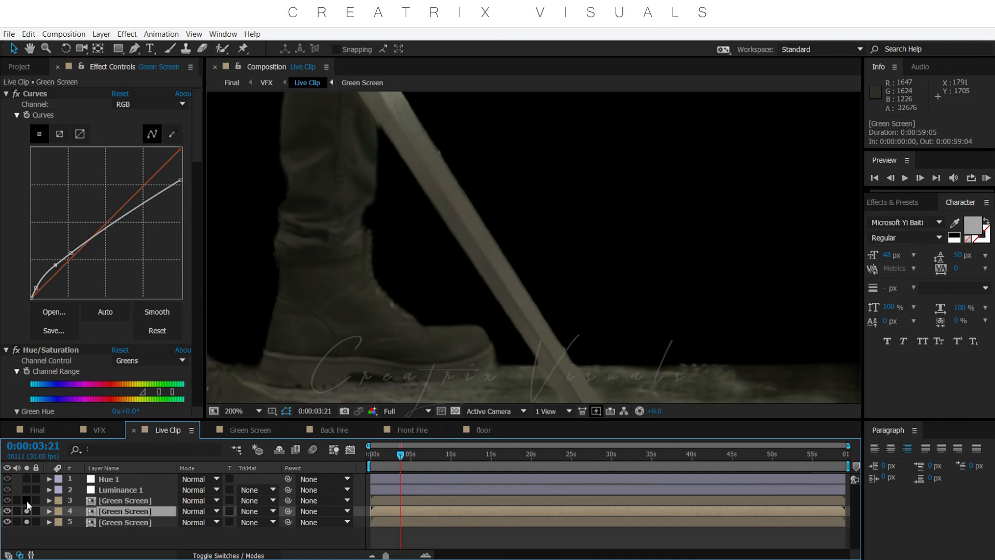
left_click_drag(355, 177, 402, 232)
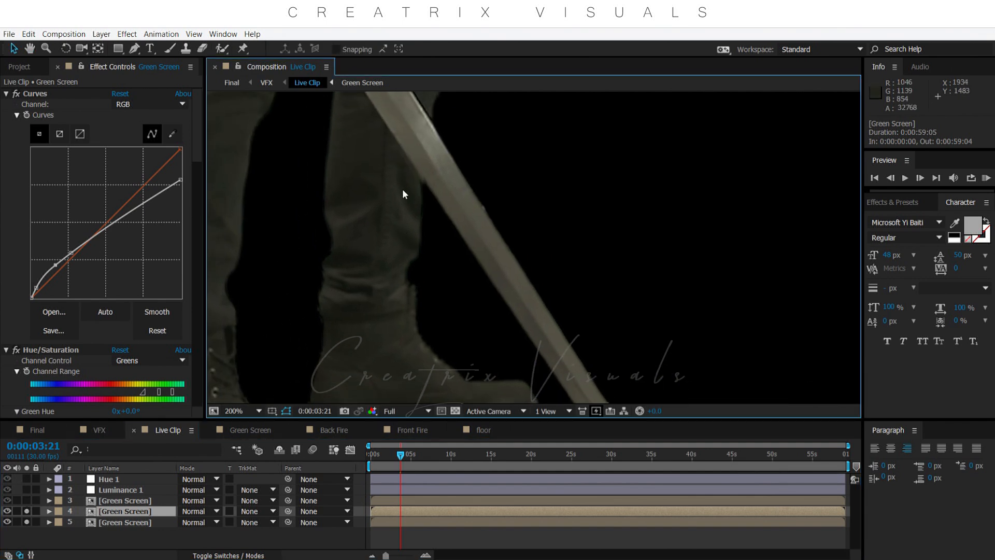
left_click_drag(389, 140, 411, 195)
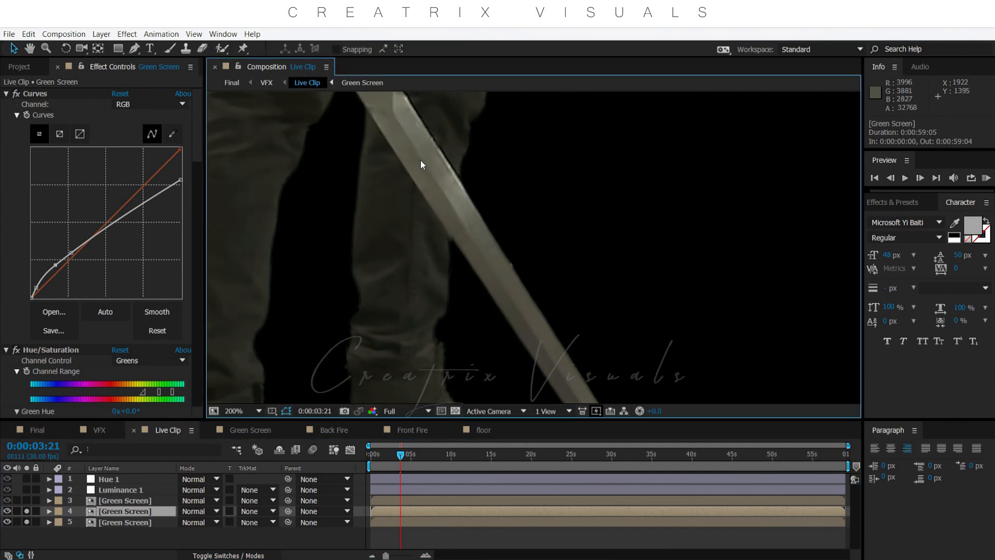
- Solo Green Screen layer 3 as well and examine the blade, boots and whole keyed swordsman at 25%
left_click_drag(587, 379, 512, 267)
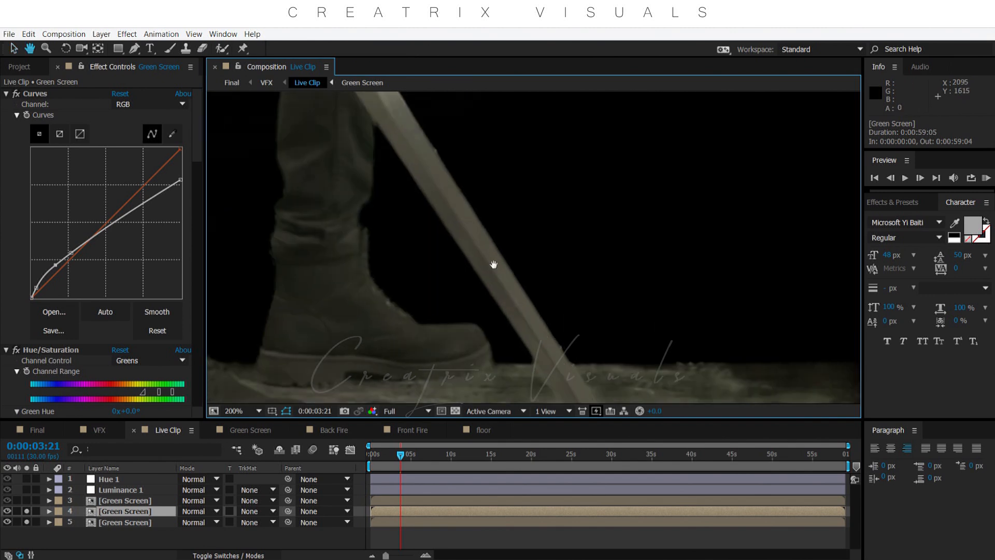
scroll(551, 354, "down", 1)
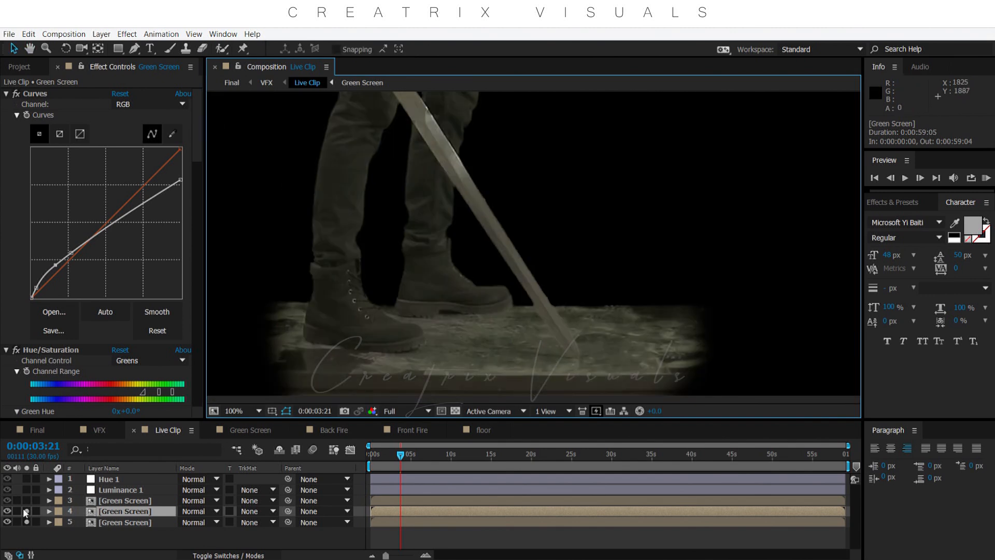
left_click(27, 501)
scroll(508, 306, "down", 1)
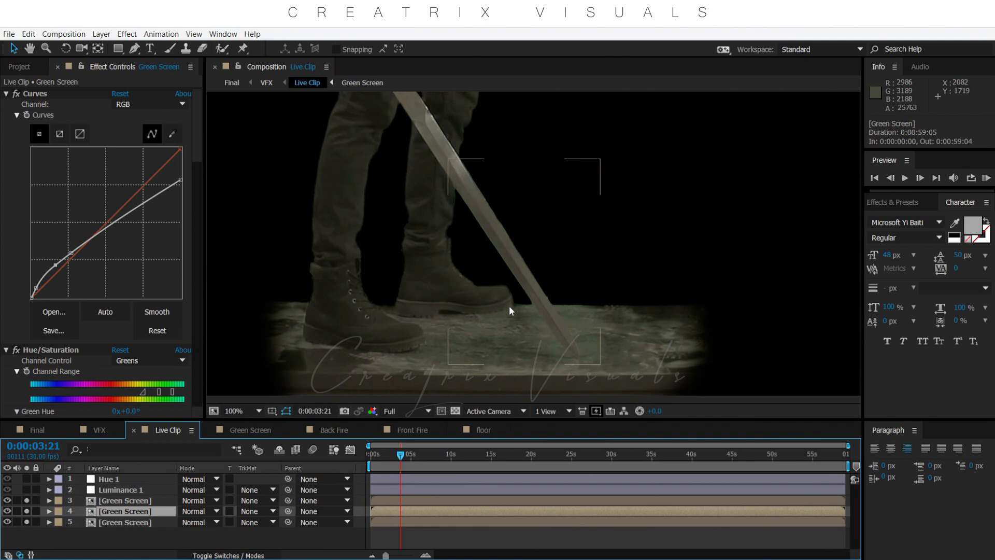
scroll(508, 306, "down", 1)
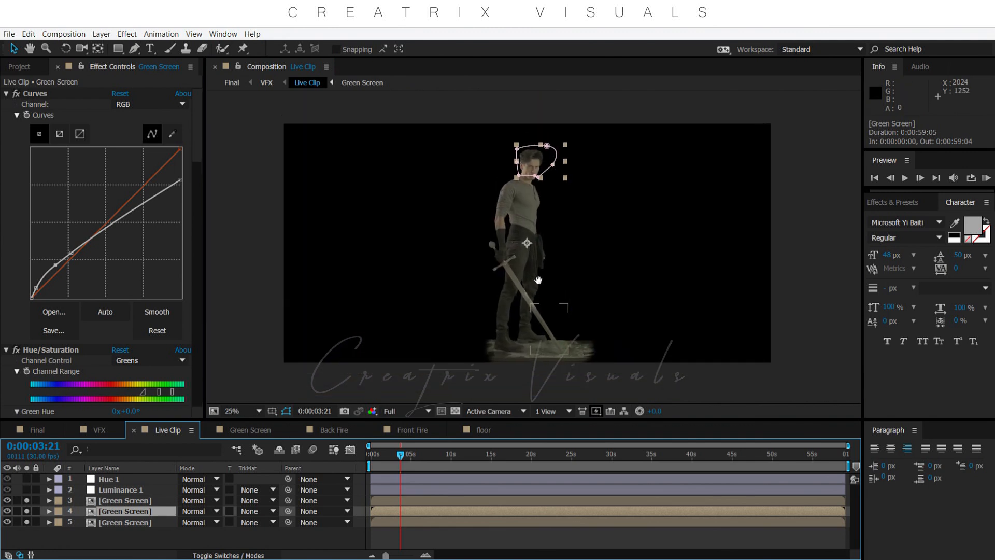
left_click(227, 536)
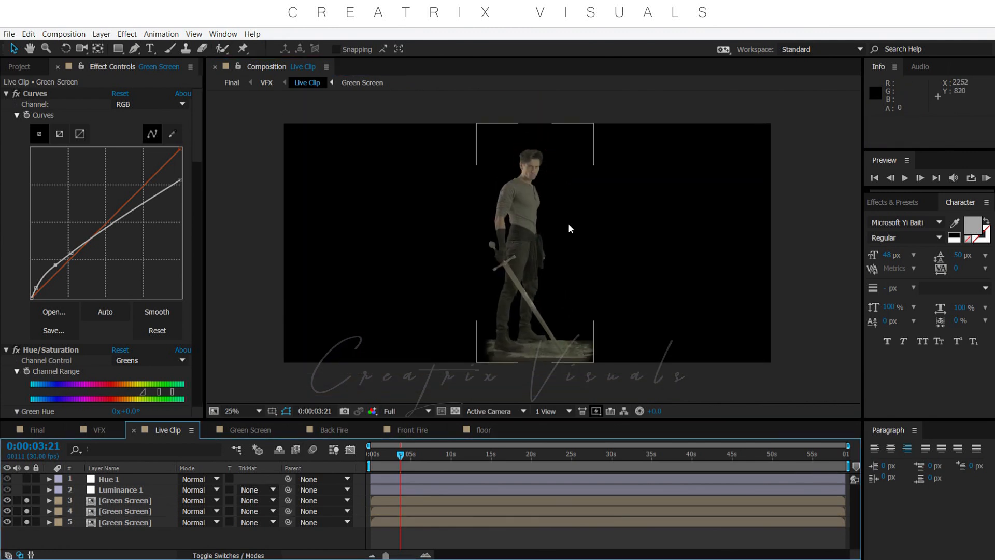
scroll(568, 226, "up", 1)
scroll(569, 226, "down", 1)
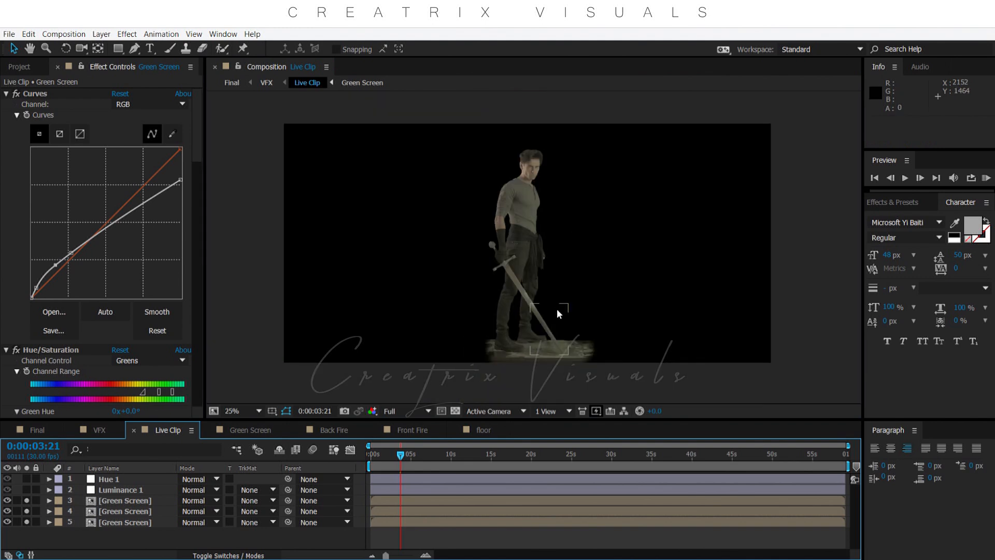
scroll(557, 310, "up", 1)
scroll(558, 246, "down", 1)
- Solo only Green Screen layer 5 and switch off all of its effects to expose the unkeyed swordsman
left_click_drag(29, 520, 30, 521)
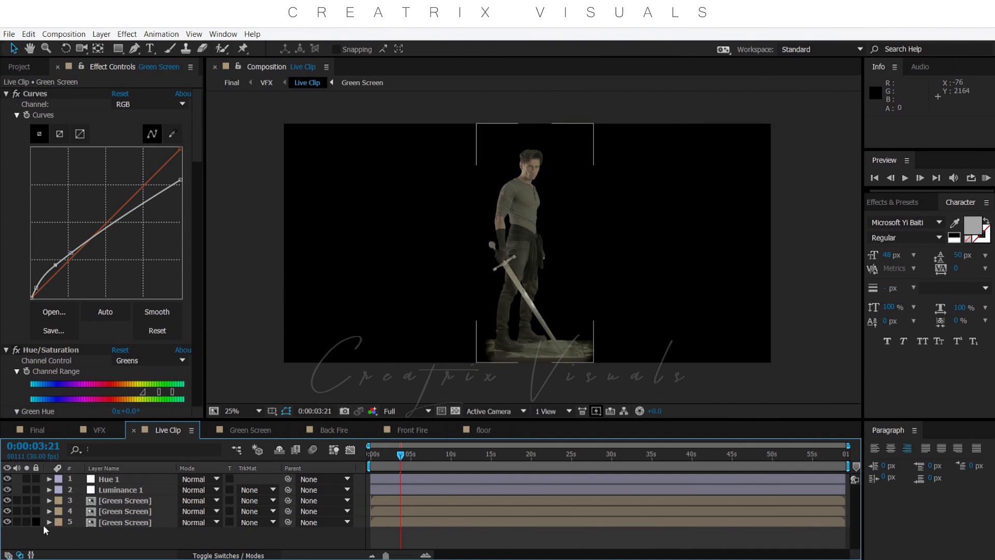
left_click(23, 520)
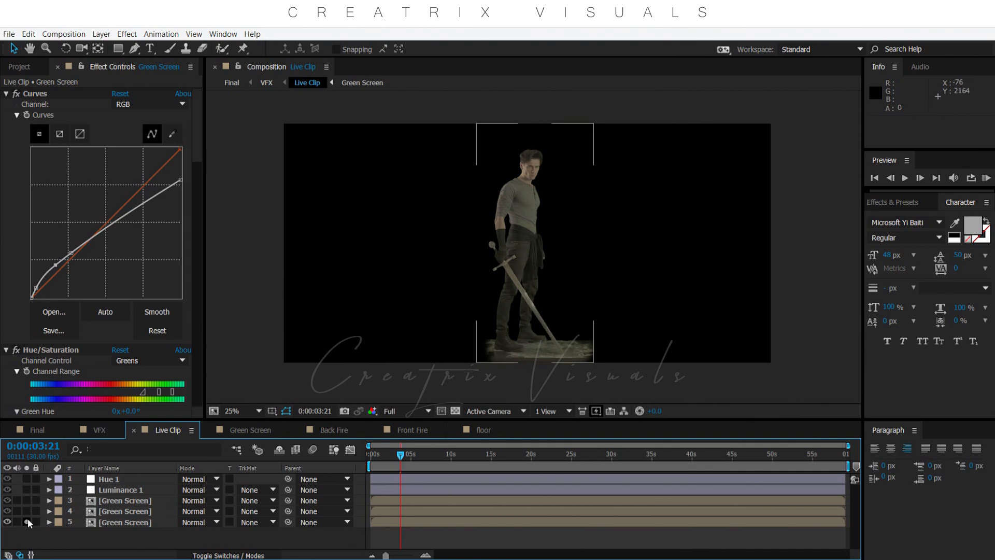
left_click(104, 525)
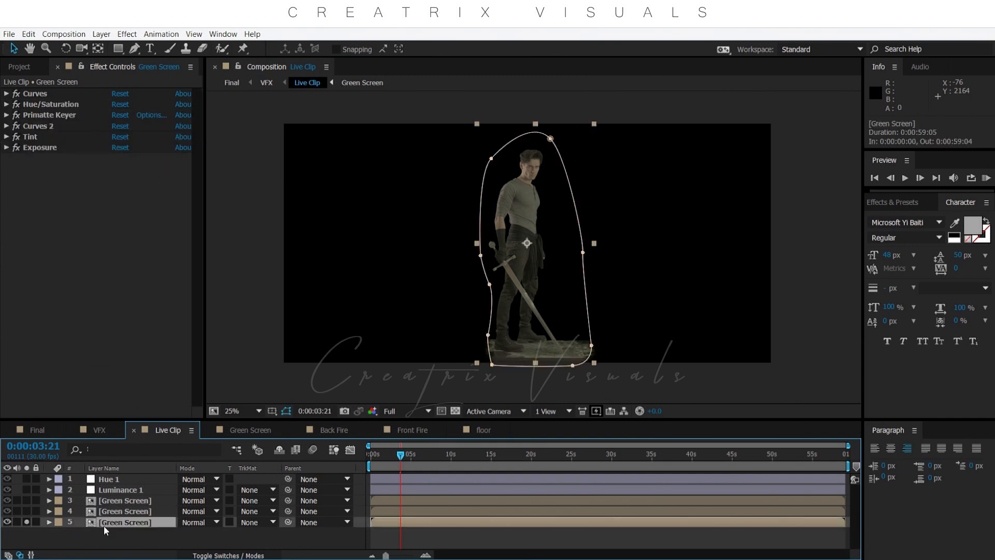
left_click(238, 138)
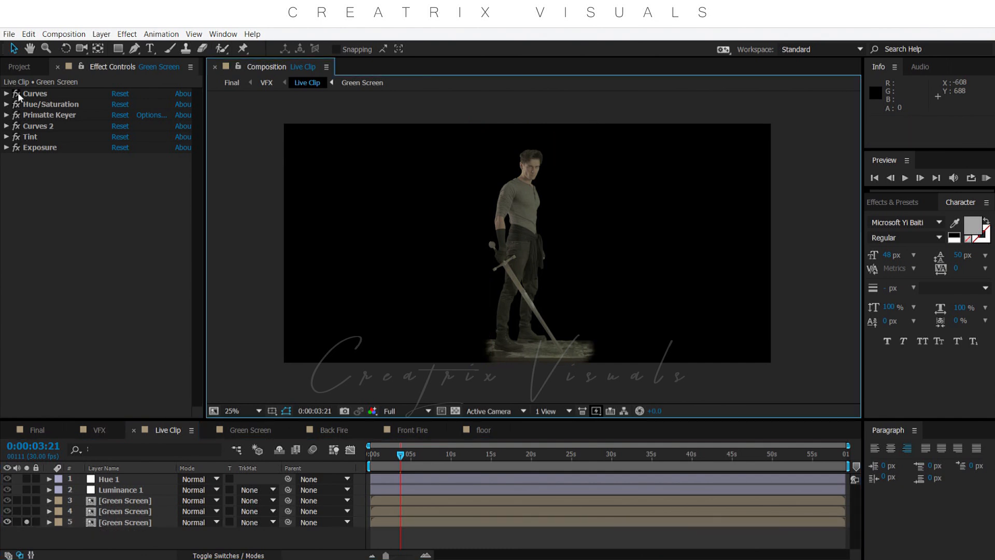
left_click(28, 247)
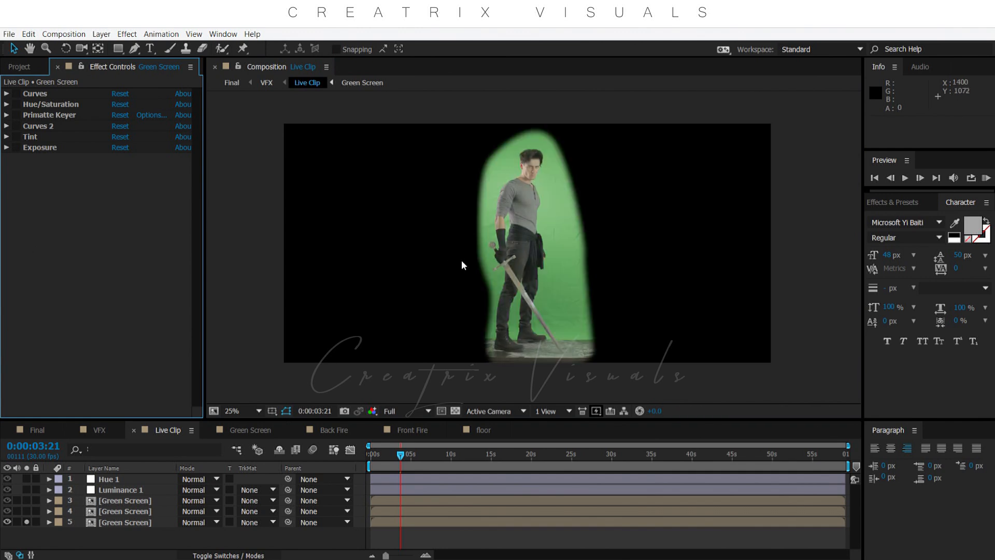
scroll(560, 178, "up", 2)
scroll(560, 178, "down", 2)
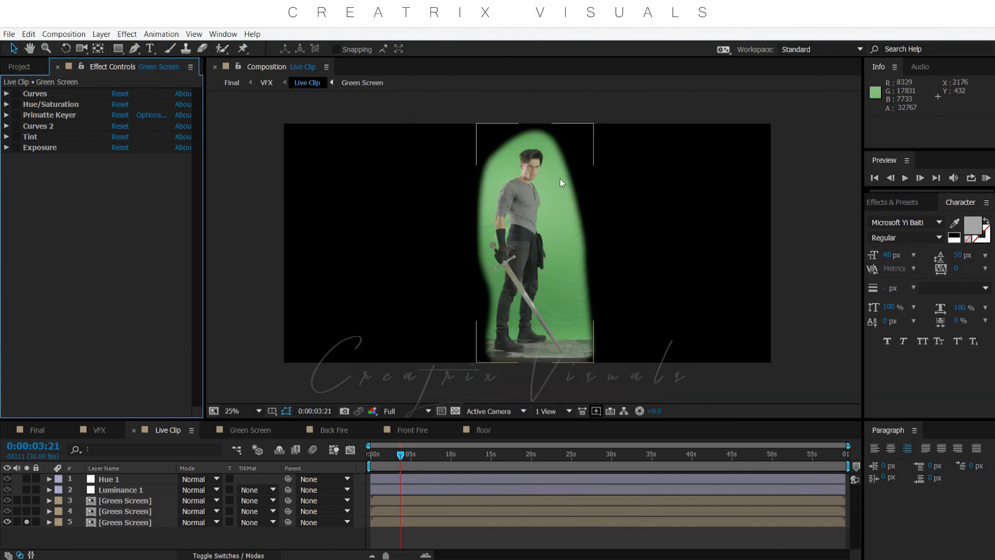
- Check the Green Screen source composition, return to Live Clip and examine layer 5's mask around the swordsman
left_click(246, 429)
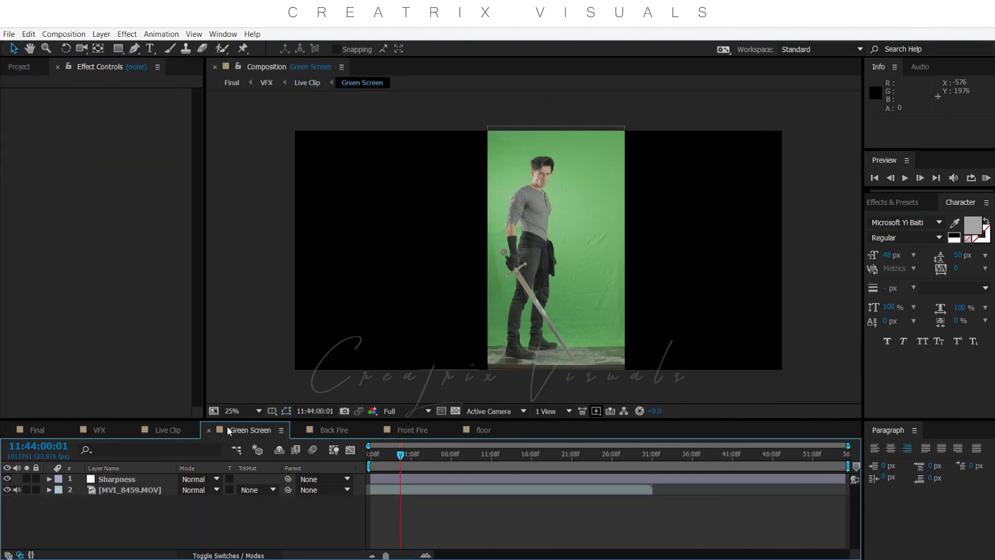
left_click(168, 429)
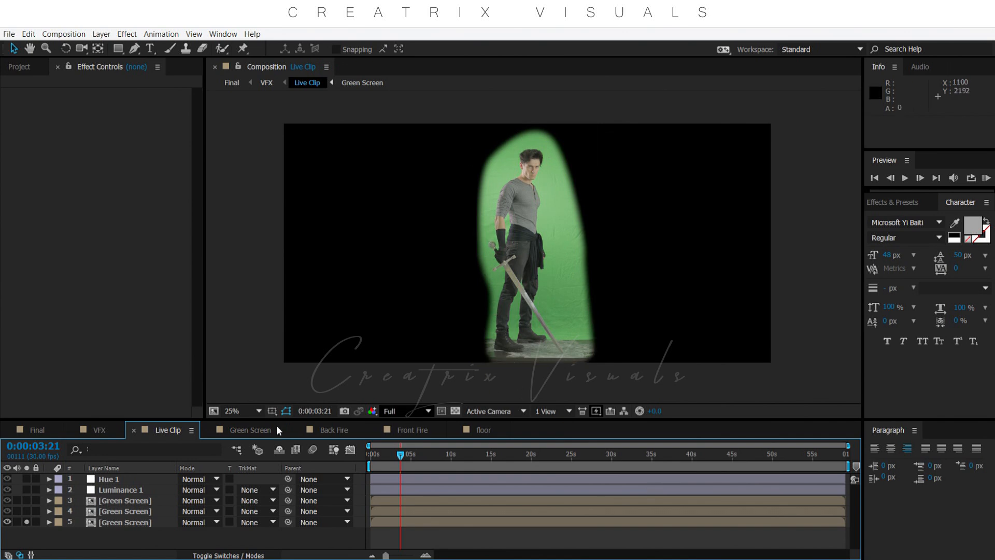
left_click(101, 519)
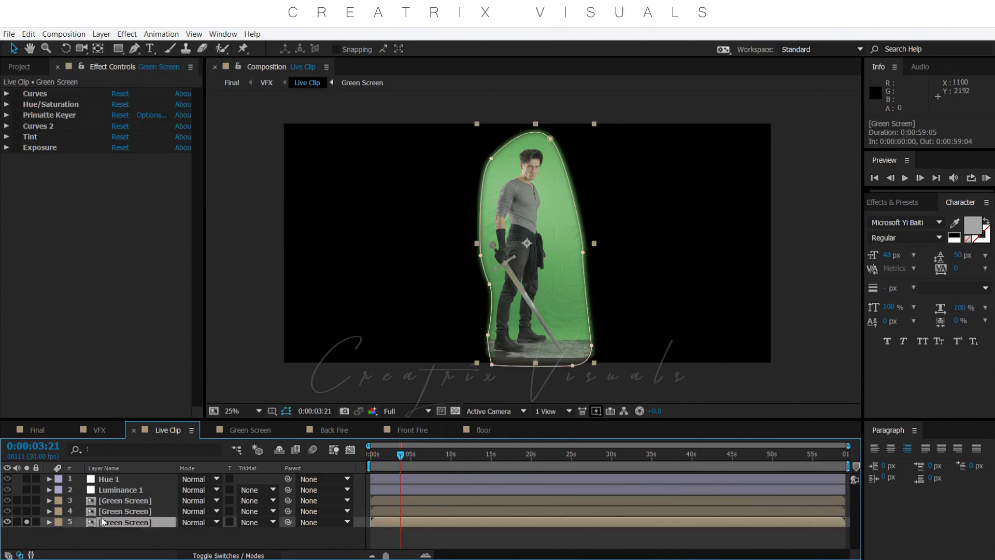
key("period")
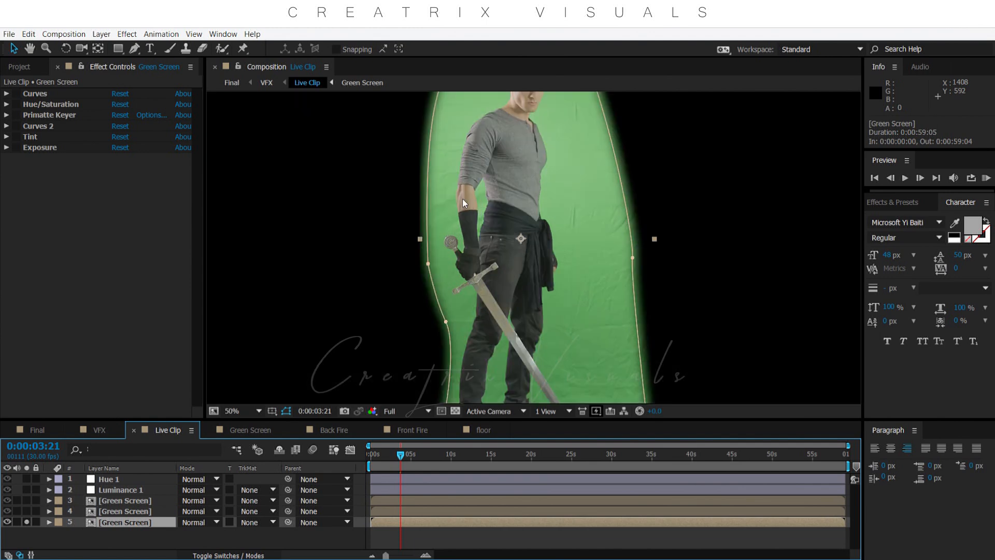
left_click_drag(527, 141, 533, 239)
key("comma")
key("comma")
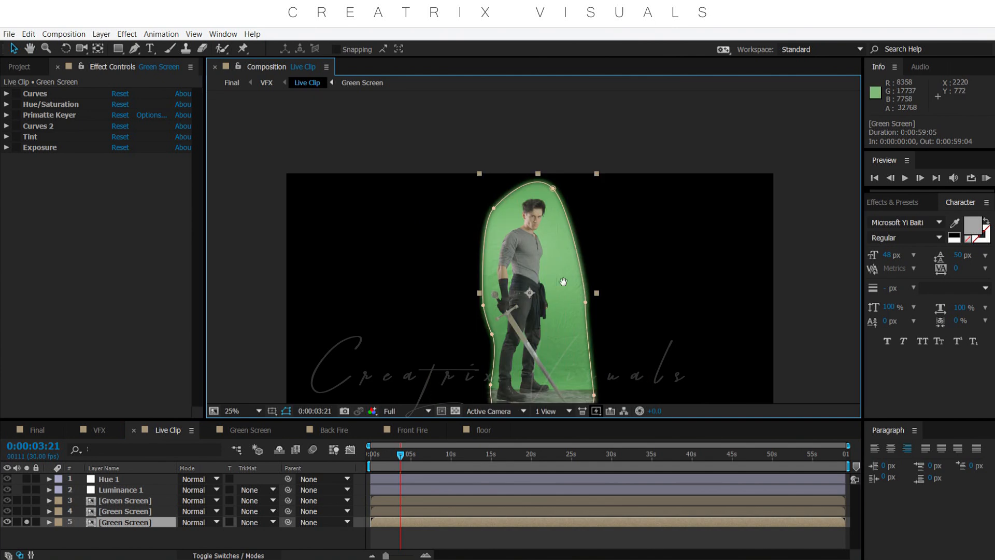
key("v")
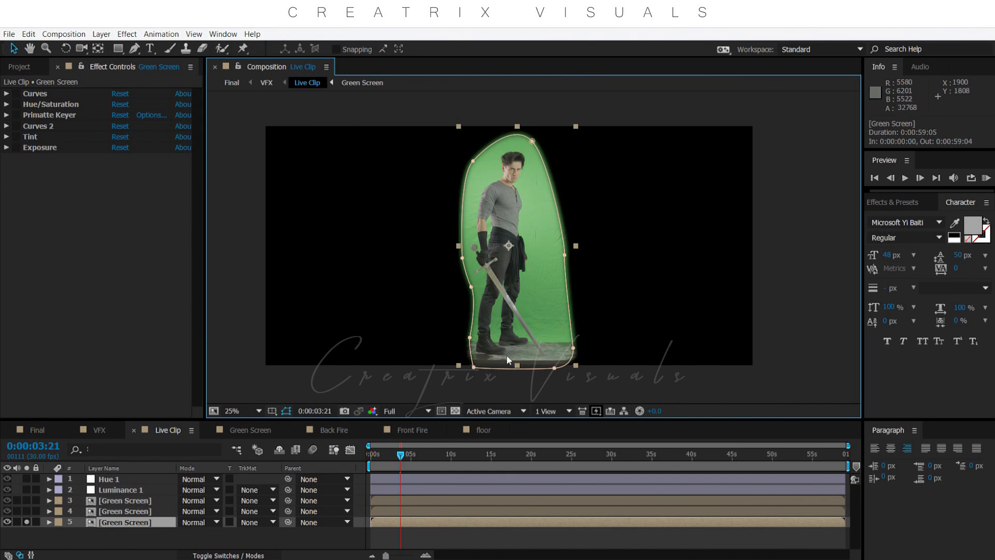
- Enable the Curves effect on Green Screen layer 5 and compare the legs and sword at 50% with it off and on
left_click(17, 91)
key("period")
key("period")
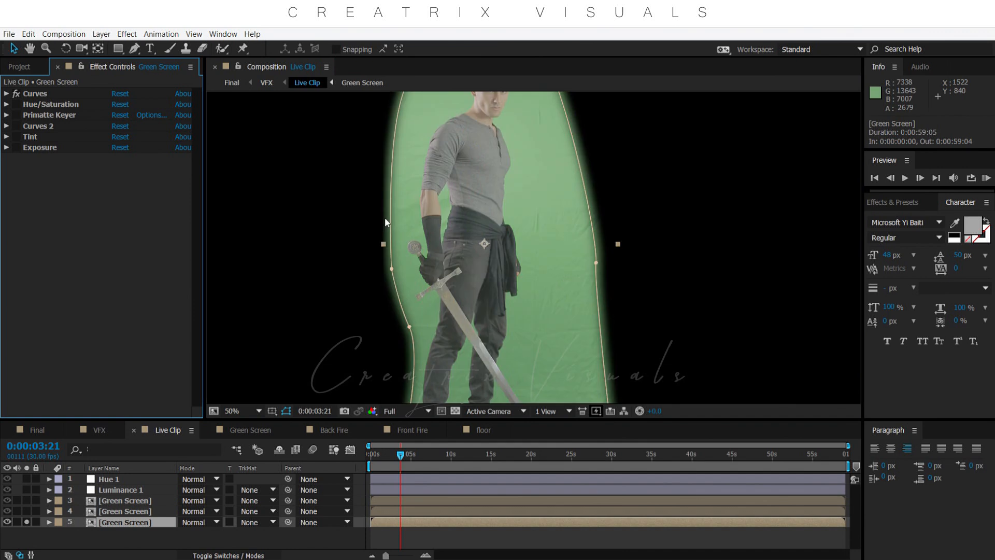
left_click_drag(463, 345, 503, 267)
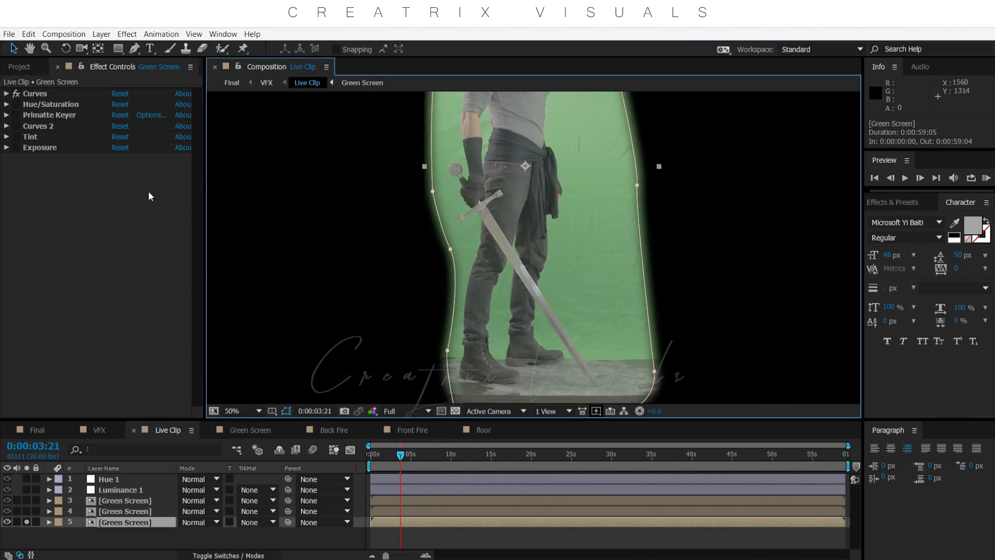
left_click(15, 94)
left_click(16, 93)
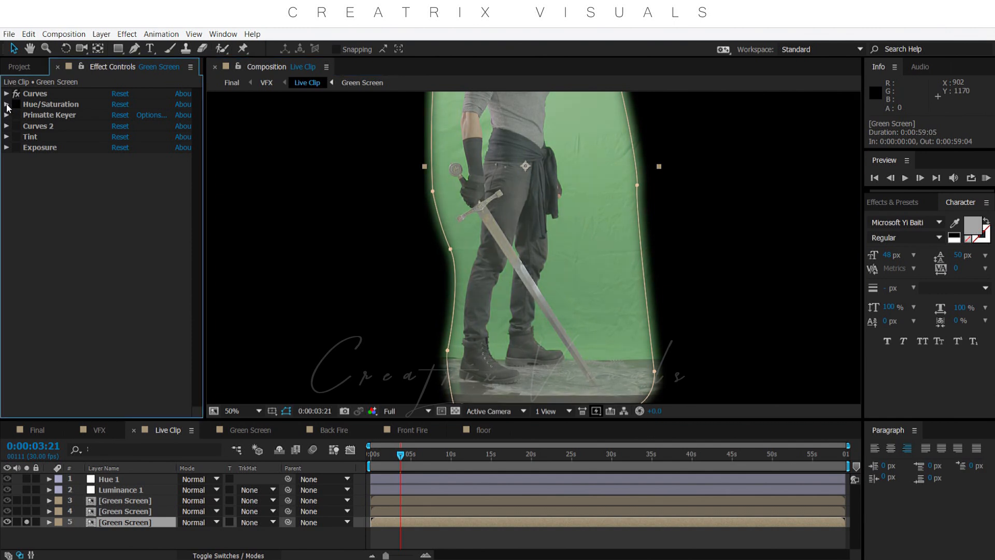
- Enable layer 5's Hue/Saturation effect, inspect its Greens settings and compare the green background with it off and on
left_click(6, 105)
left_click(17, 105)
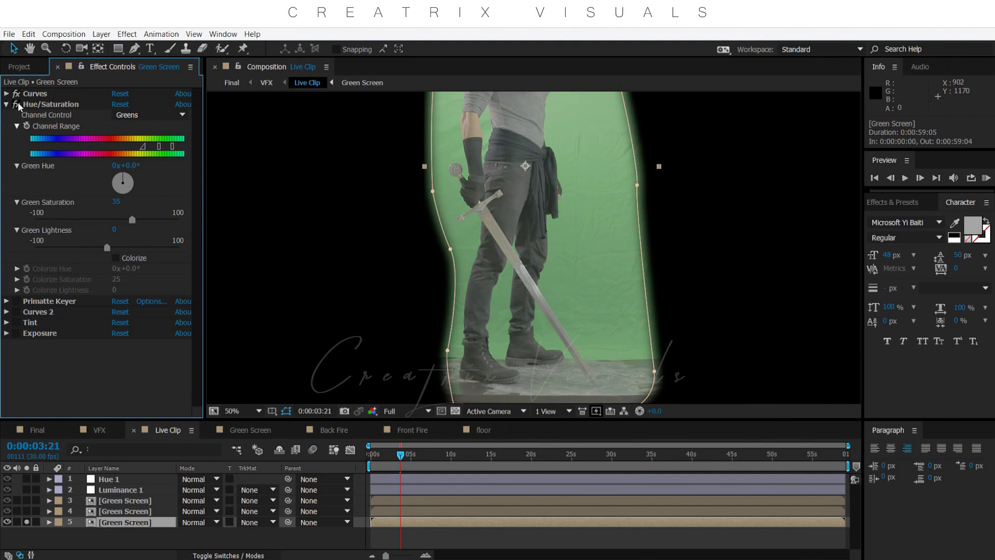
left_click(16, 105)
left_click(17, 106)
left_click(16, 105)
left_click(17, 105)
left_click(6, 105)
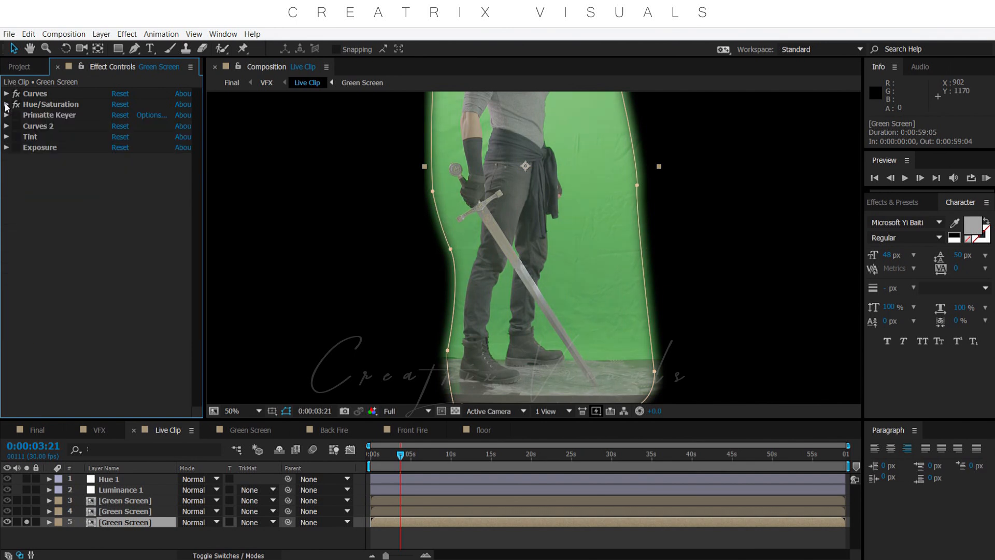
- Expand the Primatte Keyer settings on layer 5 and look up the keyer among the available effect categories
left_click(6, 115)
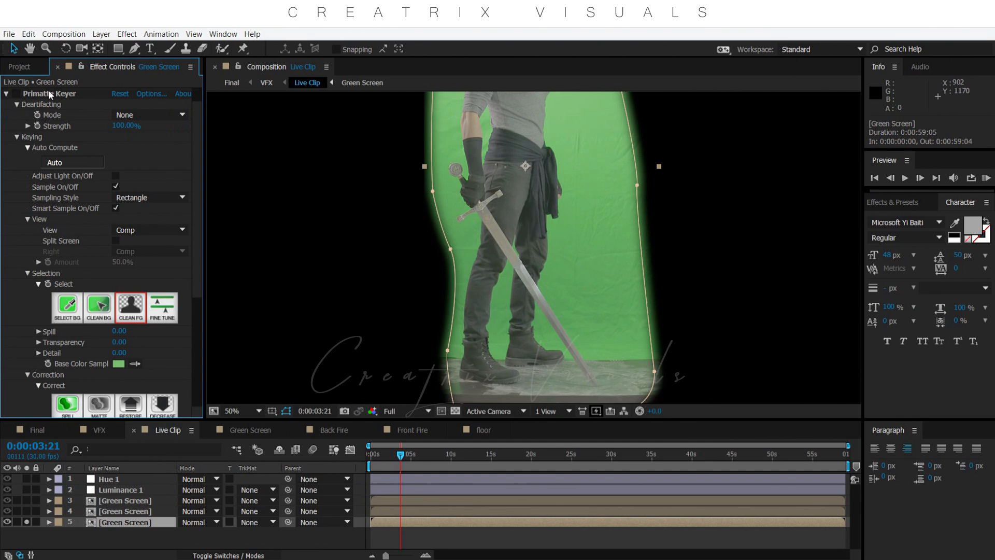
left_click(50, 94)
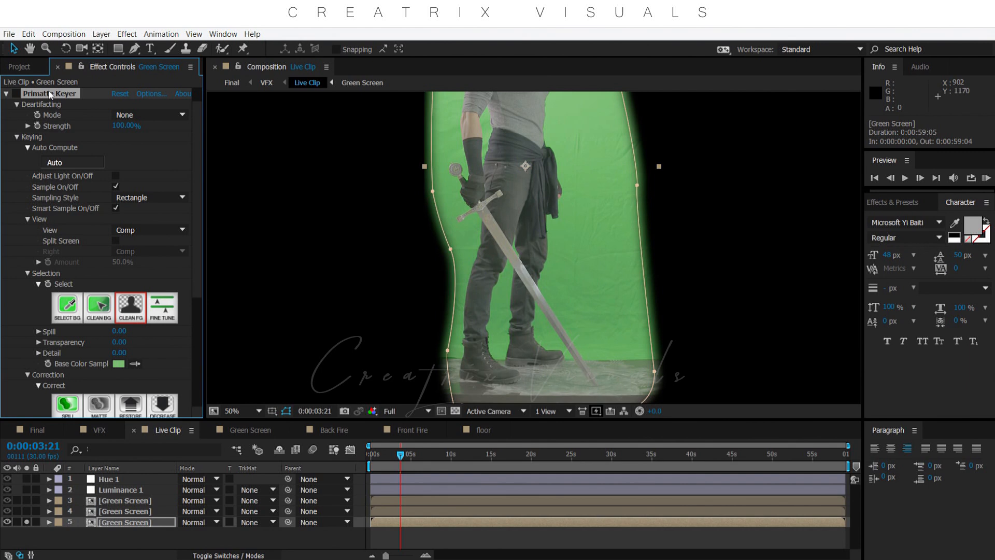
left_click(127, 34)
mouse_move(213, 224)
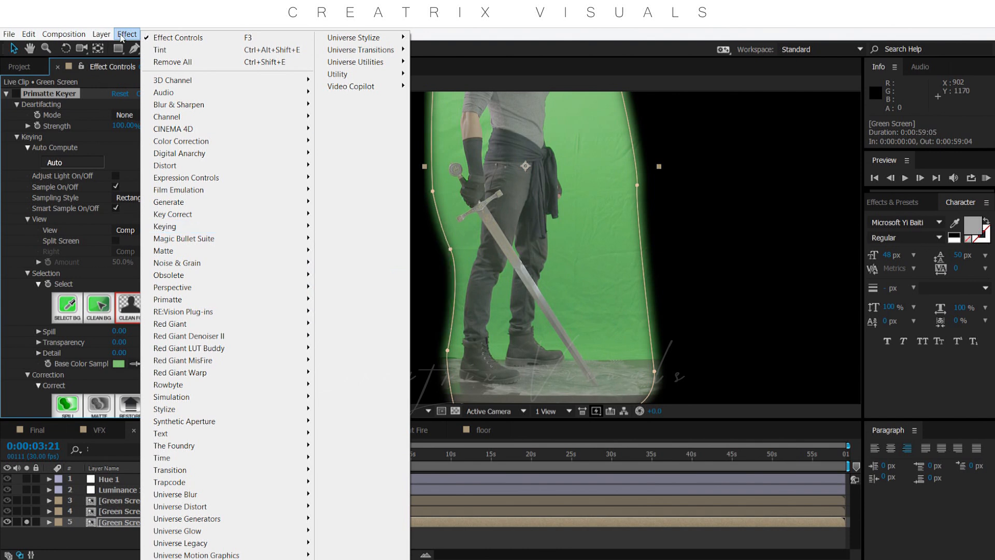
left_click(73, 96)
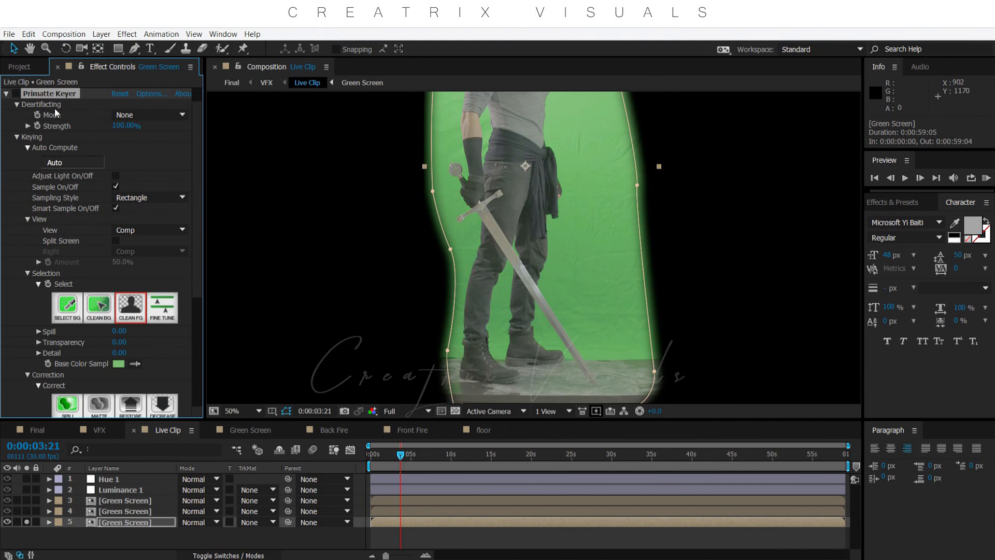
- Examine the masked, still unkeyed swordsman and the green background around him at 25% and 50%
key("comma")
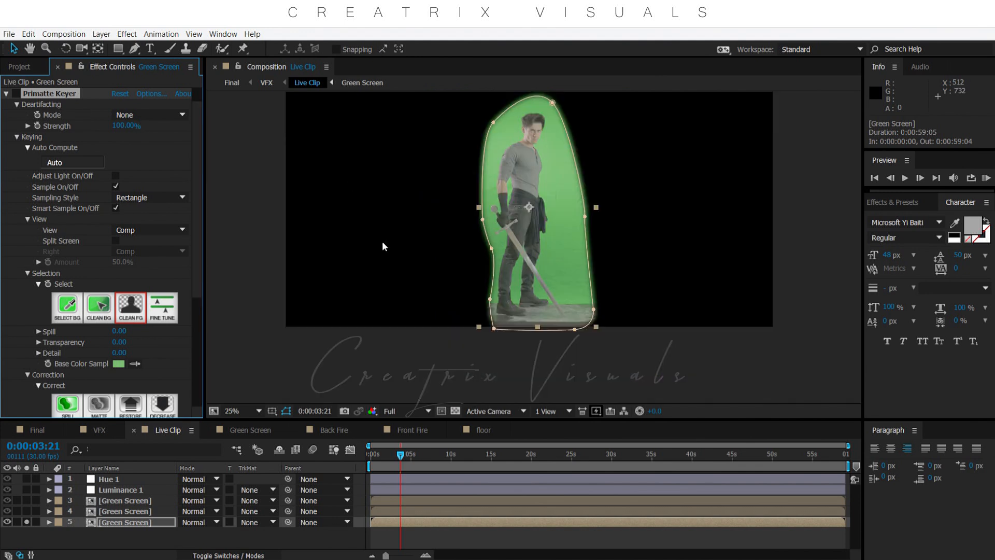
key("h")
left_click_drag(417, 221, 435, 258)
key("v")
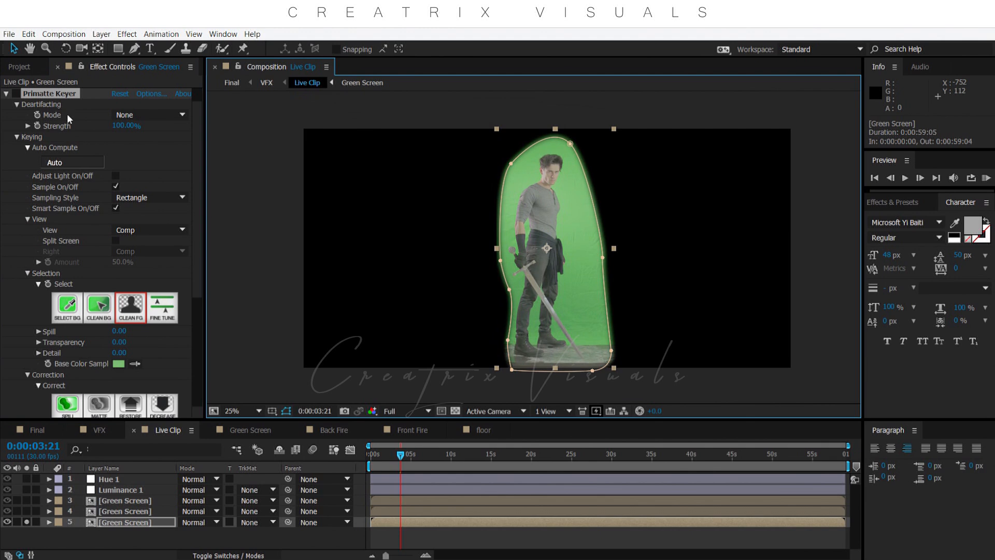
scroll(431, 194, "up", 3)
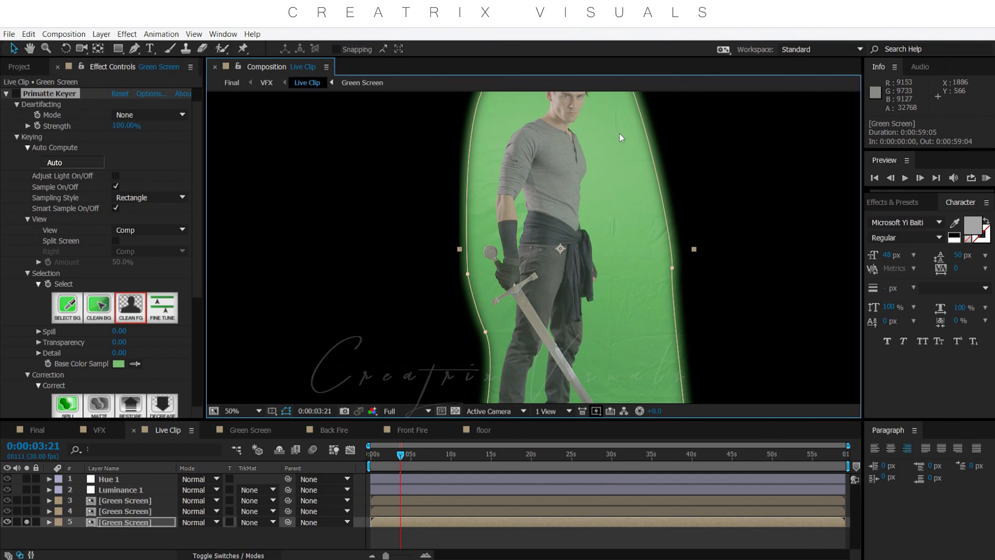
scroll(628, 132, "down", 1)
scroll(628, 132, "down", 2)
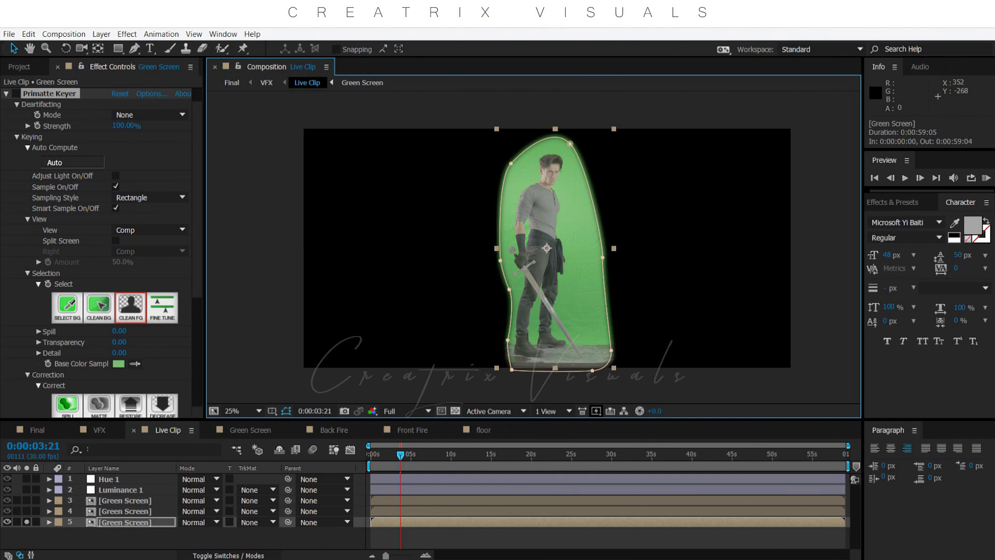
- Enable the Primatte Keyer on Green Screen layer 5 and examine the keyed torso, legs, boots and sword blade at 100%
left_click(17, 94)
left_click(18, 94)
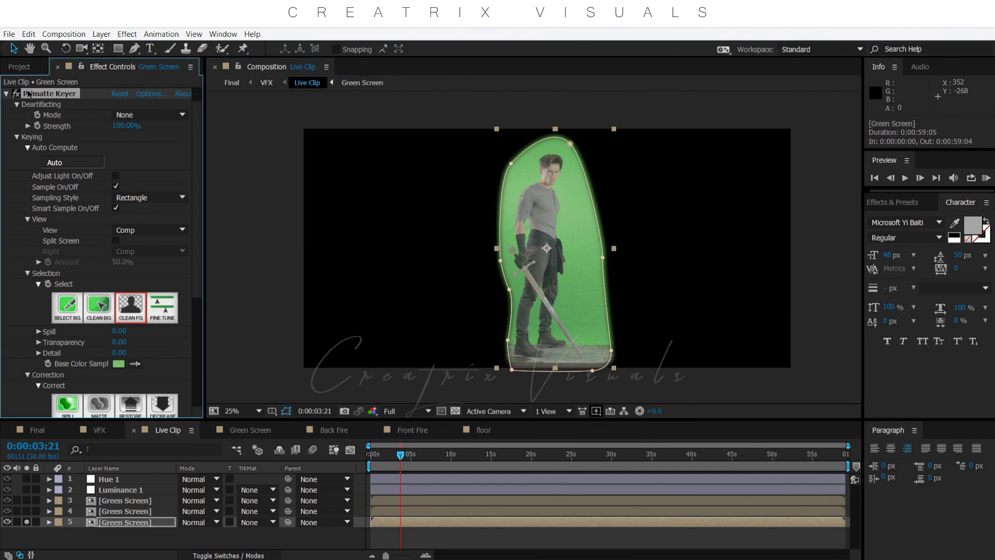
key("period")
key("period")
key("period")
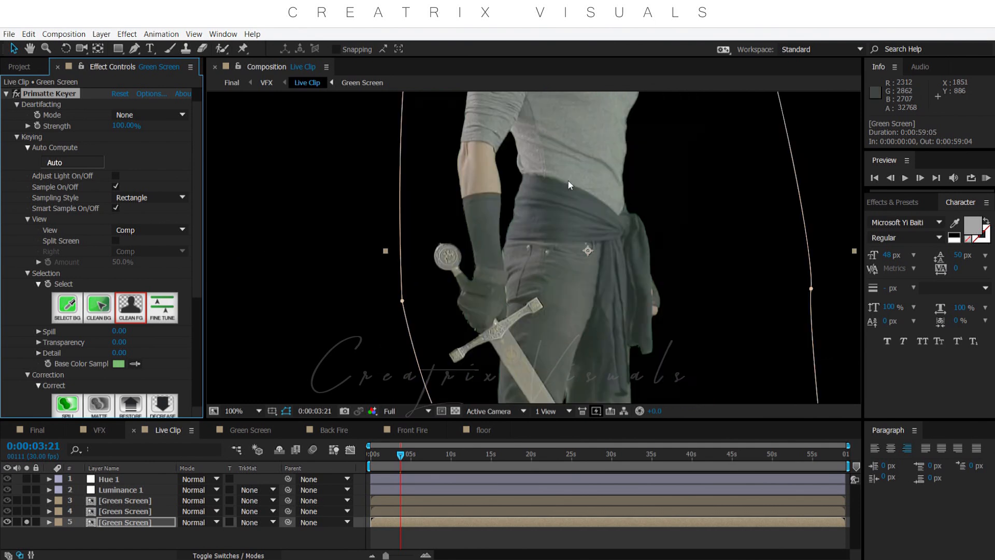
key("space")
left_click_drag(571, 167, 544, 116)
left_click_drag(519, 340, 523, 94)
left_click_drag(570, 170, 580, 89)
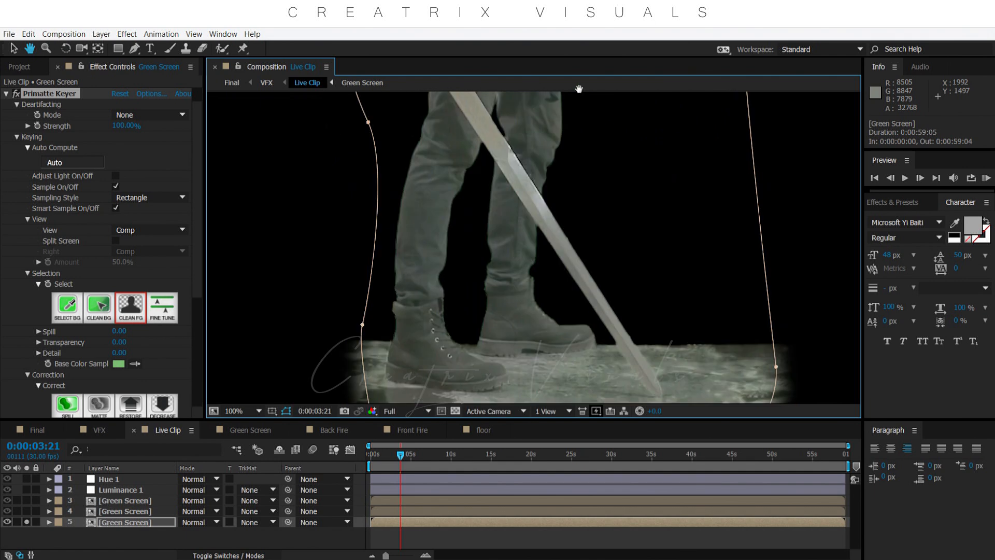
left_click_drag(557, 243, 571, 150)
left_click_drag(581, 201, 585, 243)
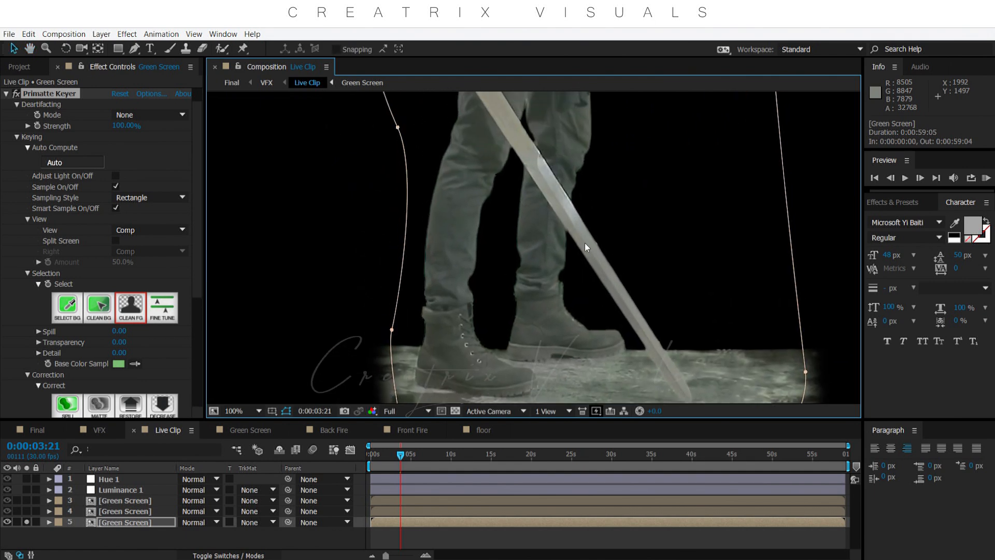
- Examine the Primatte-keyed swordsman's torso, sword, legs and boots on Green Screen layer 5 at 100%, 50% and 25%
scroll(585, 244, "down", 1)
scroll(584, 241, "up", 4)
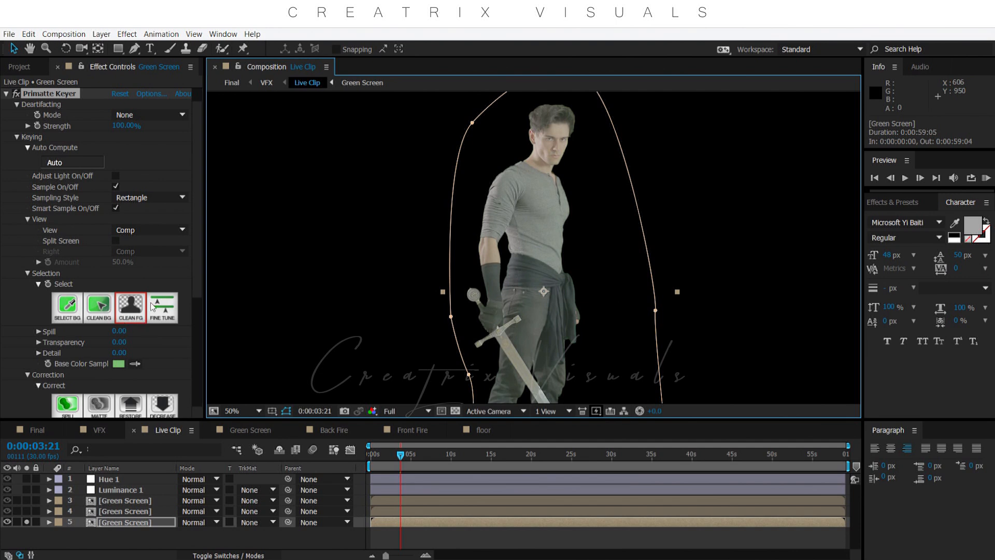
key("h")
left_click_drag(561, 269, 557, 223)
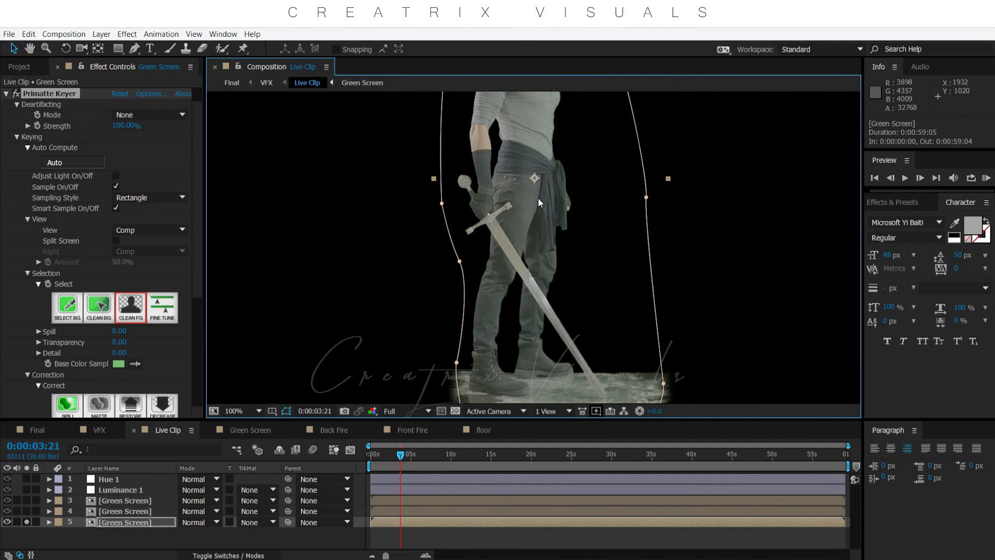
scroll(539, 199, "up", 1)
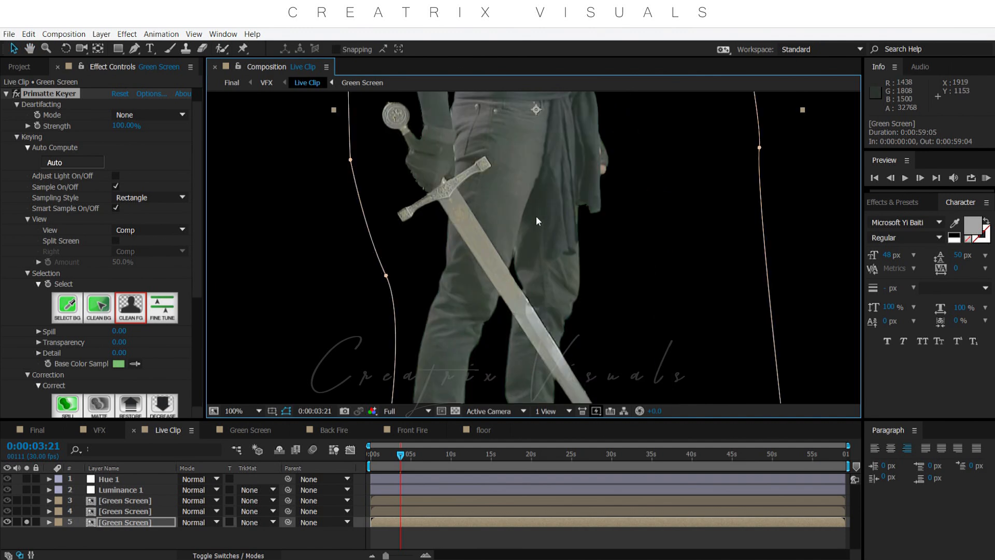
scroll(536, 215, "down", 4)
left_click_drag(536, 216, 537, 245)
scroll(538, 248, "up", 2)
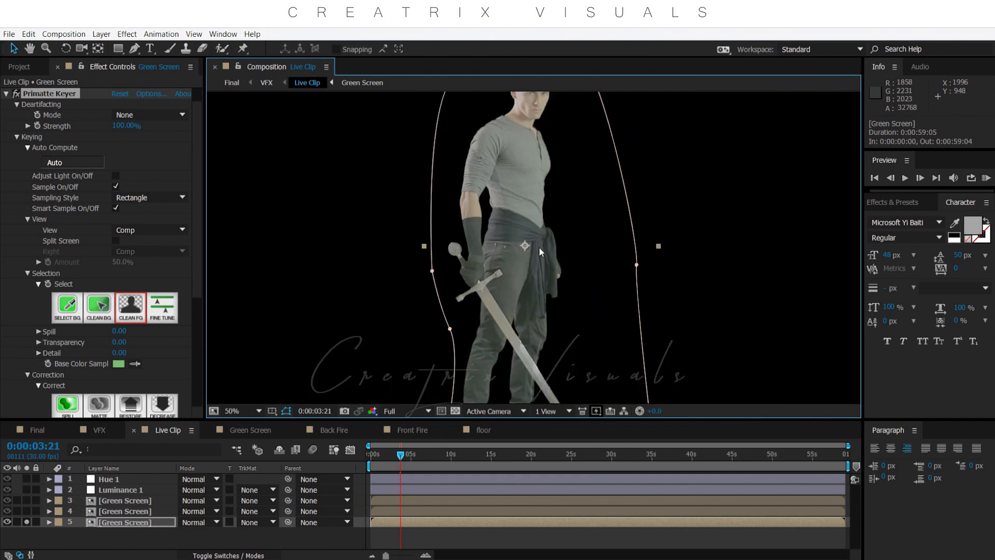
scroll(539, 248, "down", 2)
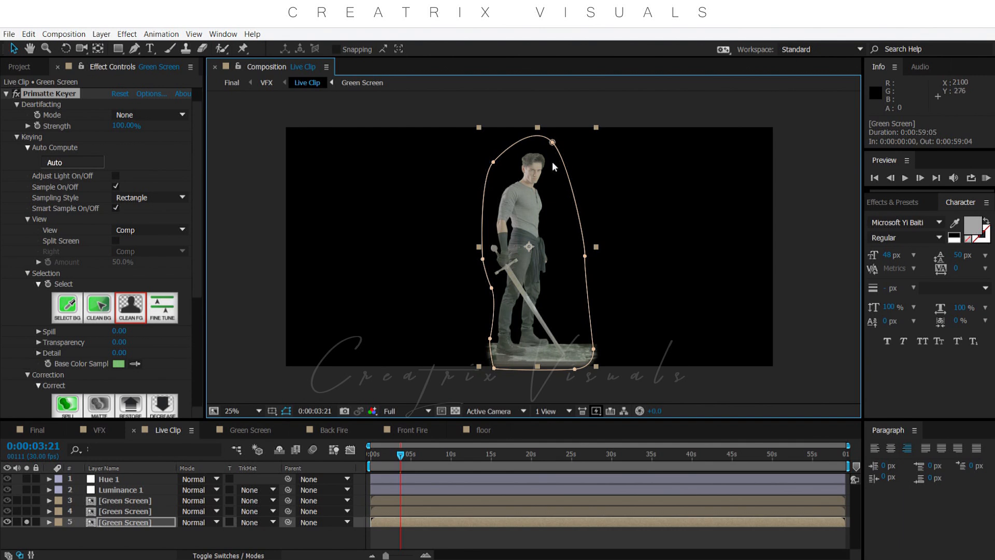
- Compare layer 5 with the Primatte Keyer off and on, and expand the Curves 2 and Tint settings
left_click(6, 94)
left_click(16, 115)
left_click(17, 115)
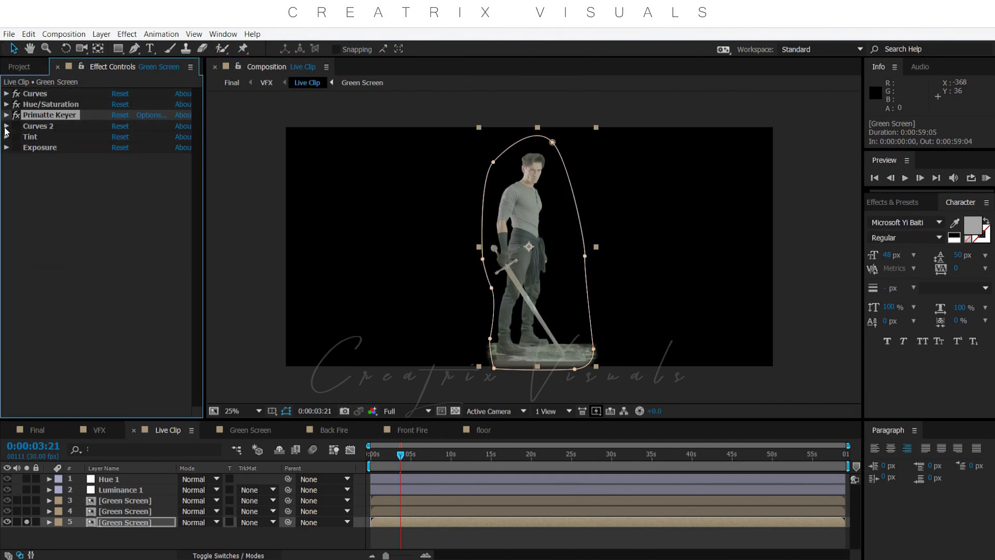
left_click(6, 126)
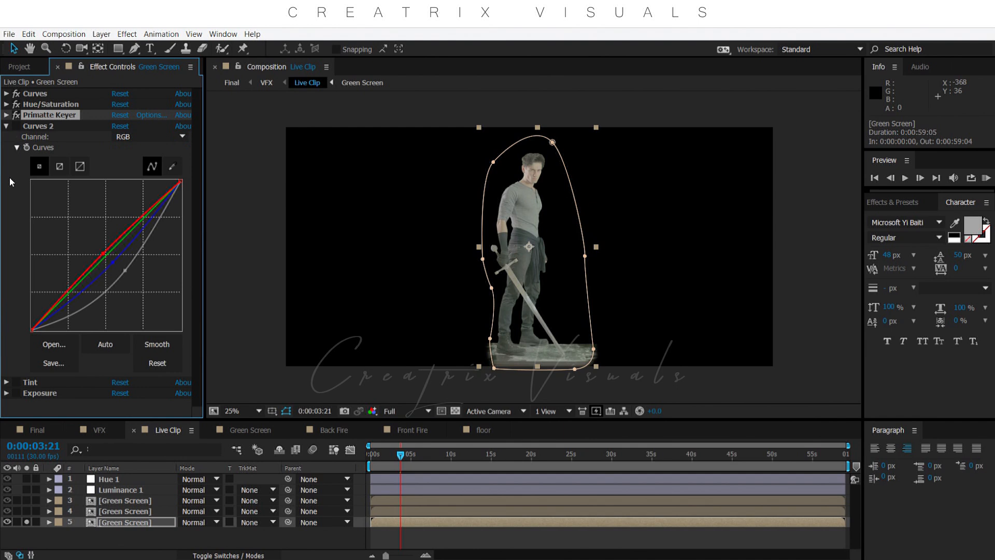
left_click(7, 382)
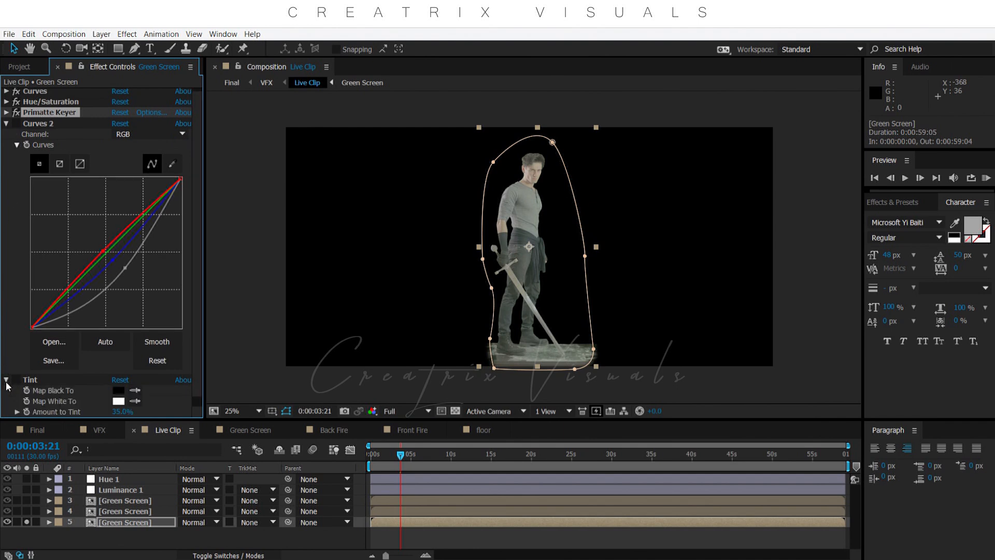
- Enable Curves 2 on layer 5, inspect its RGB curve and examine the color-corrected swordsman at 50%
left_click(16, 123)
key("period")
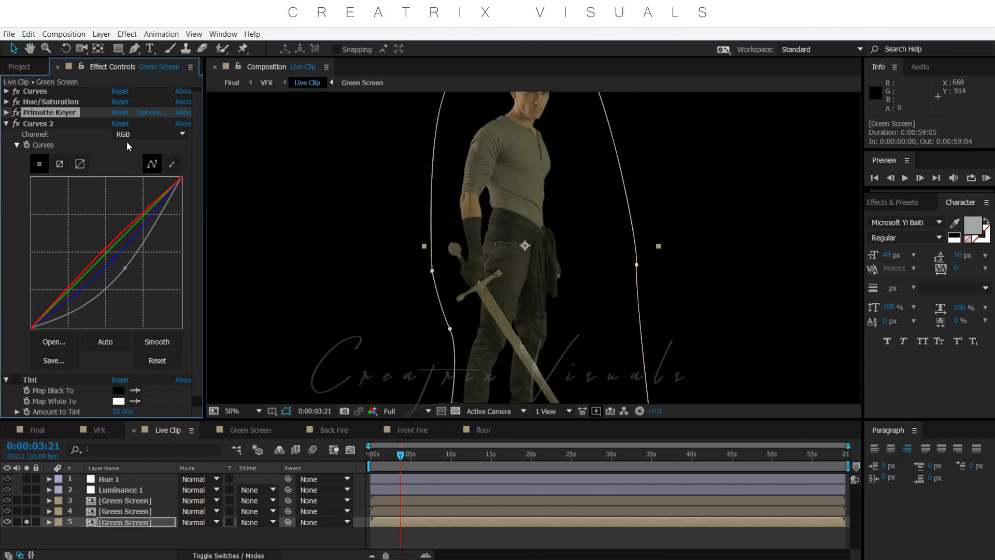
left_click(143, 135)
left_click(144, 146)
left_click_drag(124, 272, 124, 270)
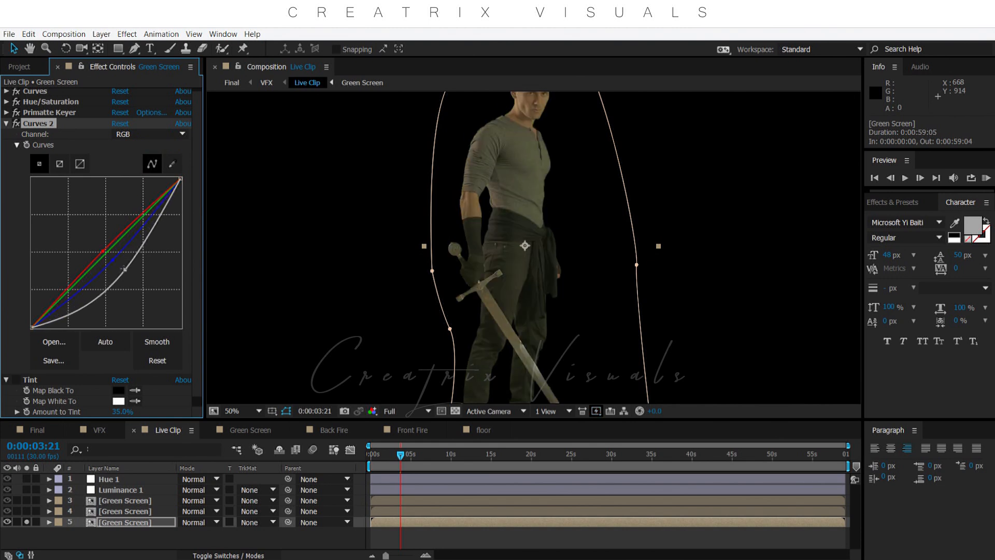
scroll(461, 198, "down", 1)
scroll(471, 199, "up", 1)
left_click_drag(508, 177, 512, 238)
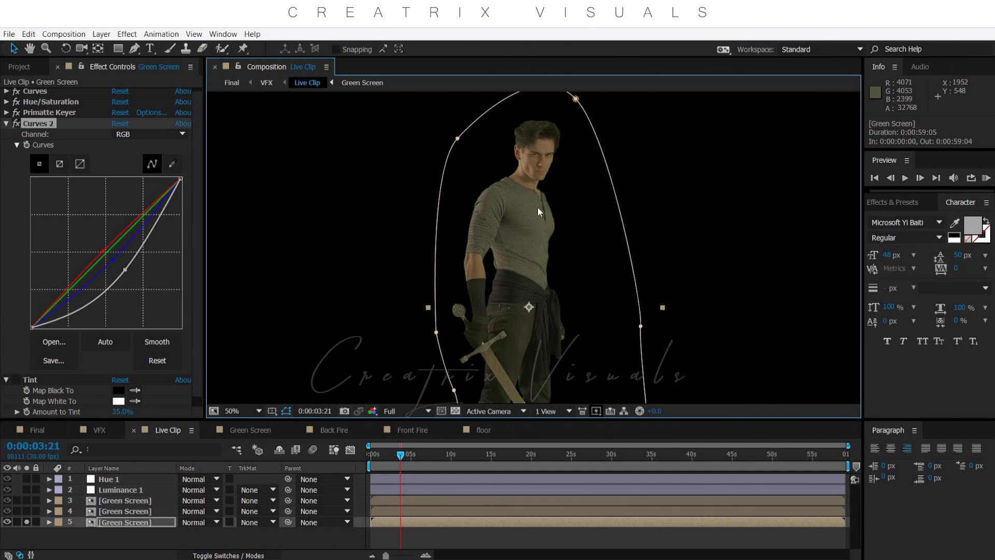
- Enable the Tint and Exposure effects on layer 5 and collapse the Curves 2 and Tint settings
left_click(7, 125)
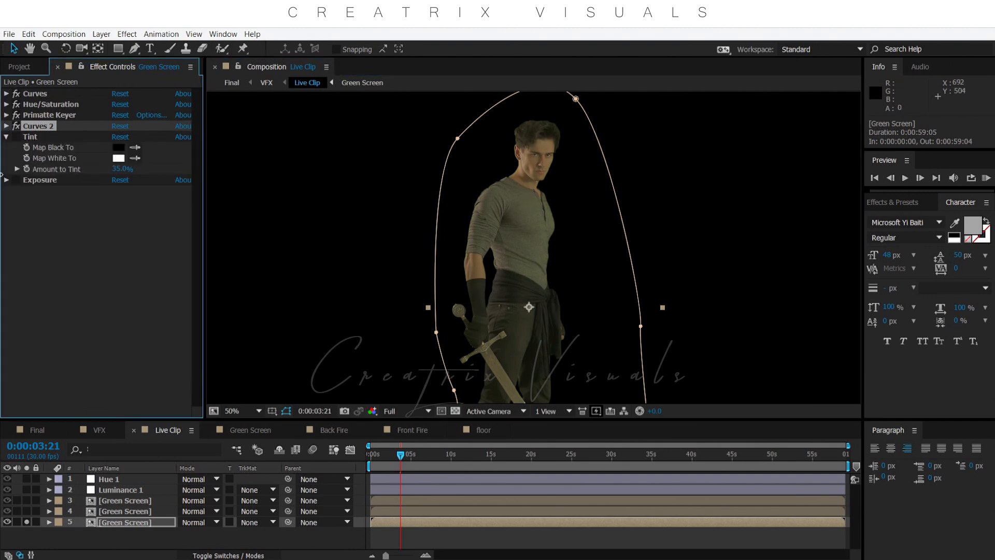
left_click(16, 136)
left_click(7, 137)
left_click(16, 148)
left_click(15, 148)
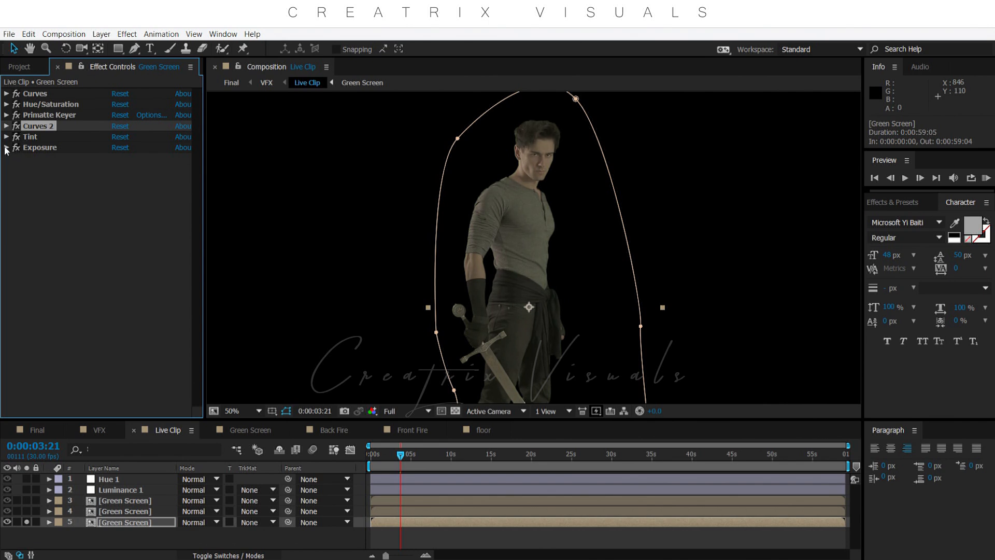
- Expand the Exposure effect's Master settings on layer 5 and examine the swordsman at 100% and 50%
left_click(6, 148)
left_click(60, 149)
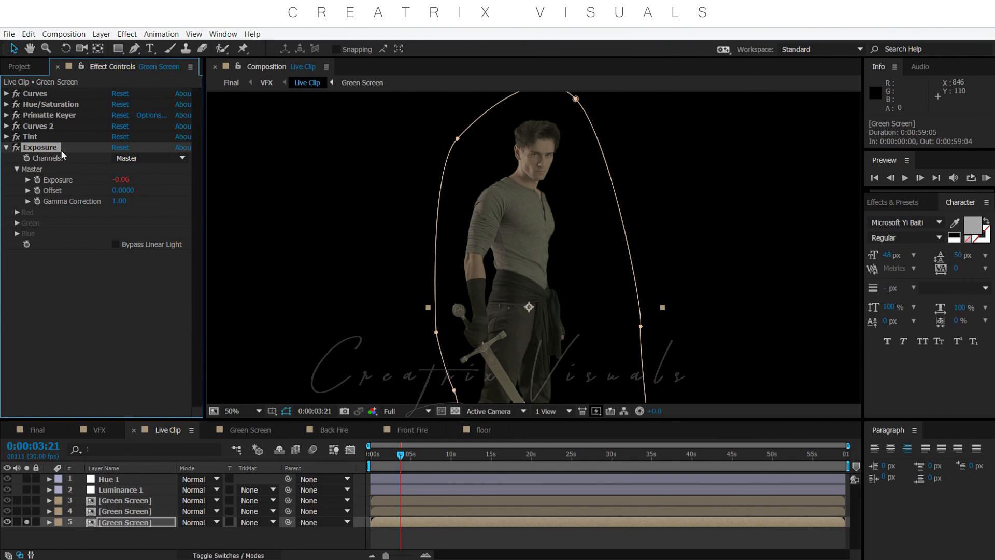
key("period")
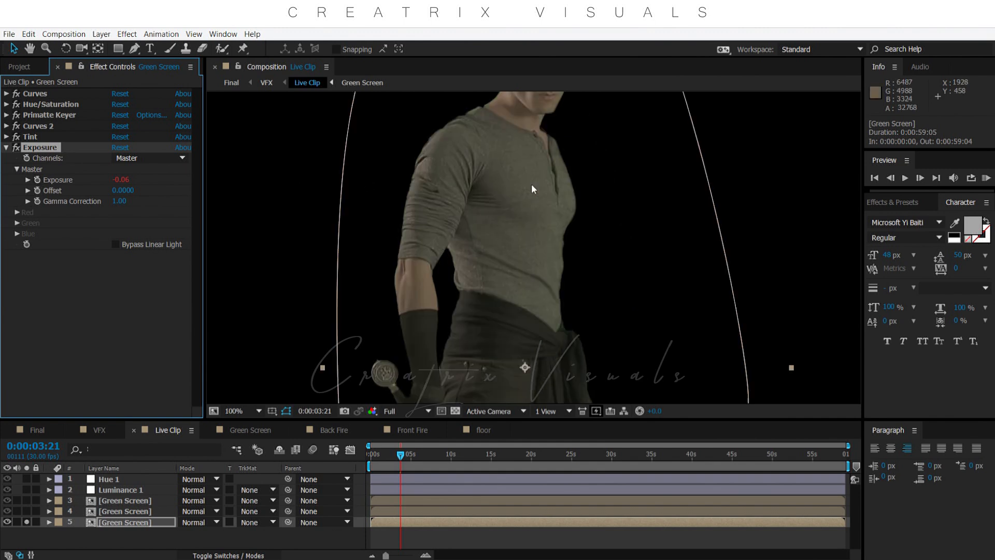
key("comma")
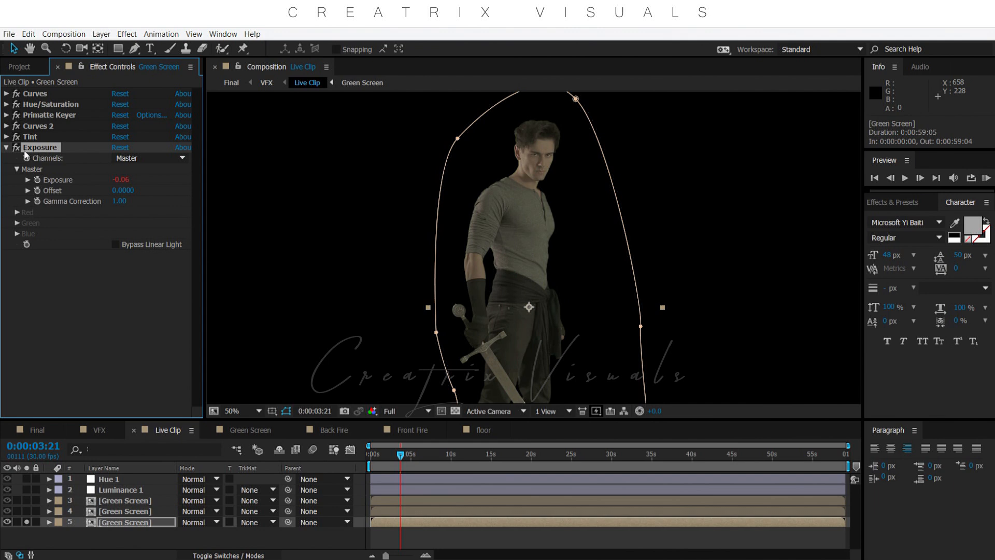
- Undo the removal of the Exposure expression and reveal the wiggle expression among layer 5's timeline properties
left_click(38, 180, "alt")
key("ctrl+z")
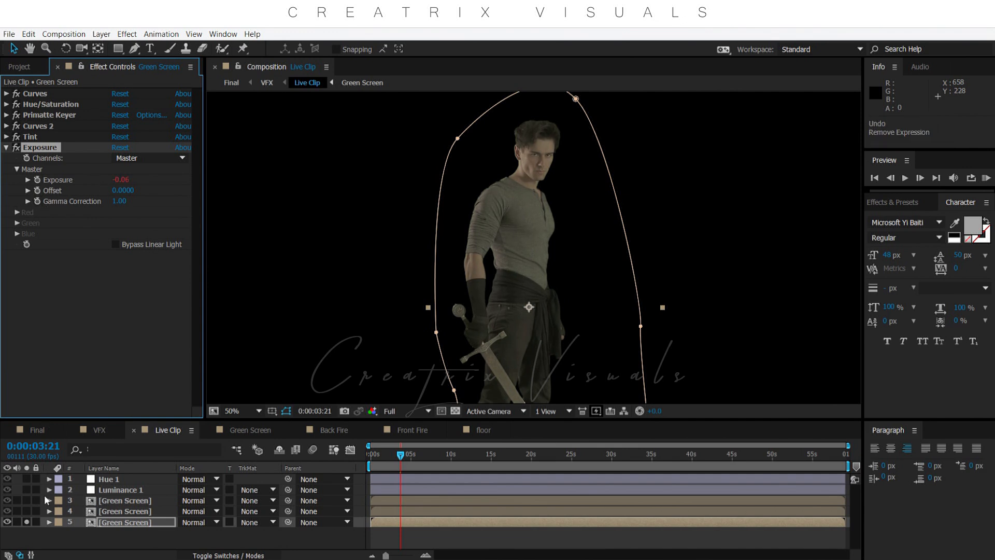
left_click(50, 521)
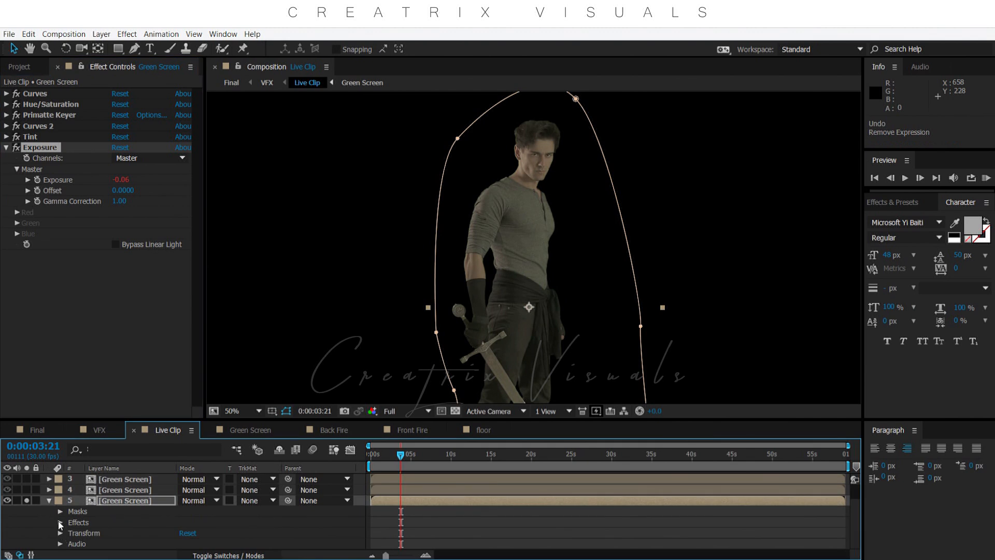
scroll(58, 520, "down", 3)
scroll(76, 522, "down", 1)
left_click(73, 522)
scroll(72, 521, "down", 1)
scroll(72, 522, "up", 1)
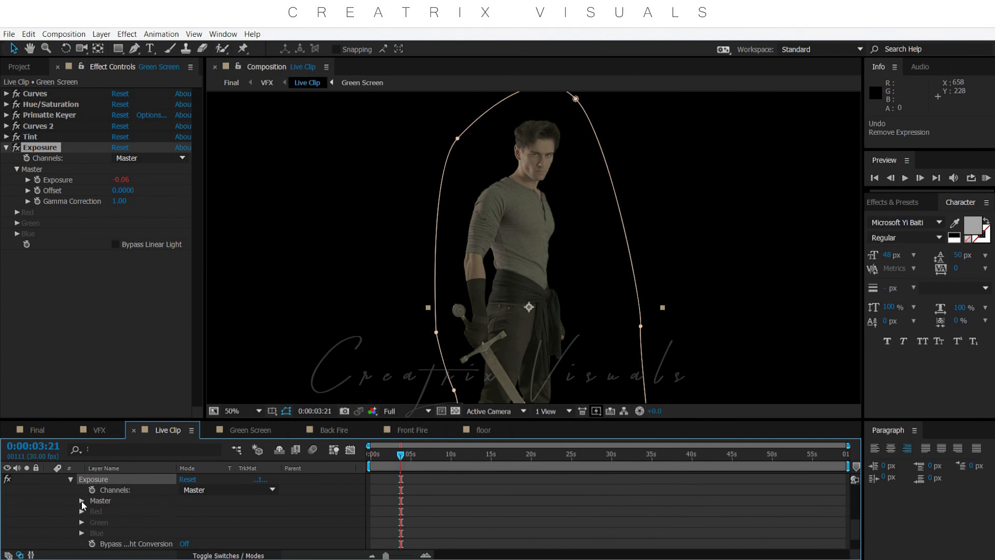
left_click(81, 501)
left_click(92, 511)
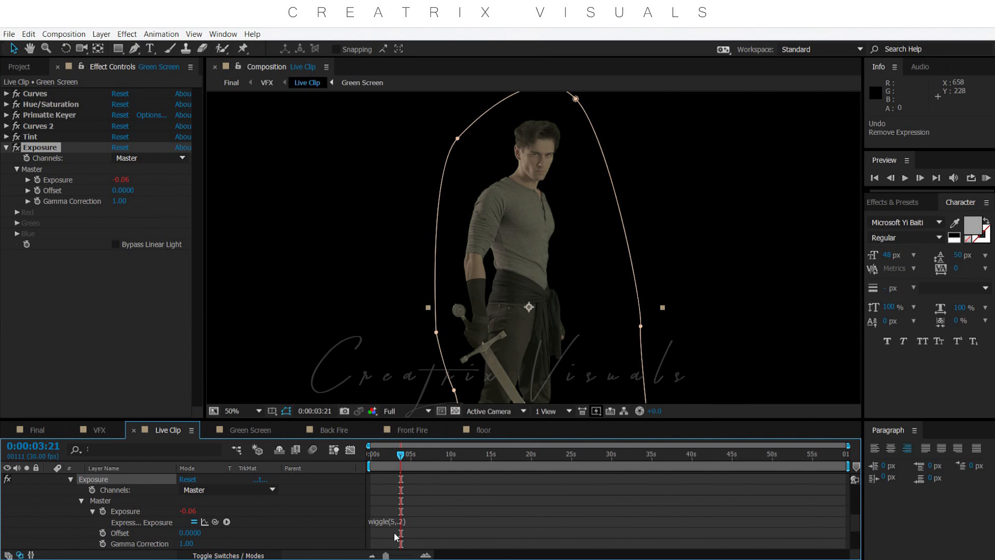
- Collapse layer 5's timeline properties and Exposure settings, and examine the whole graded swordsman at 25%
scroll(329, 530, "up", 1)
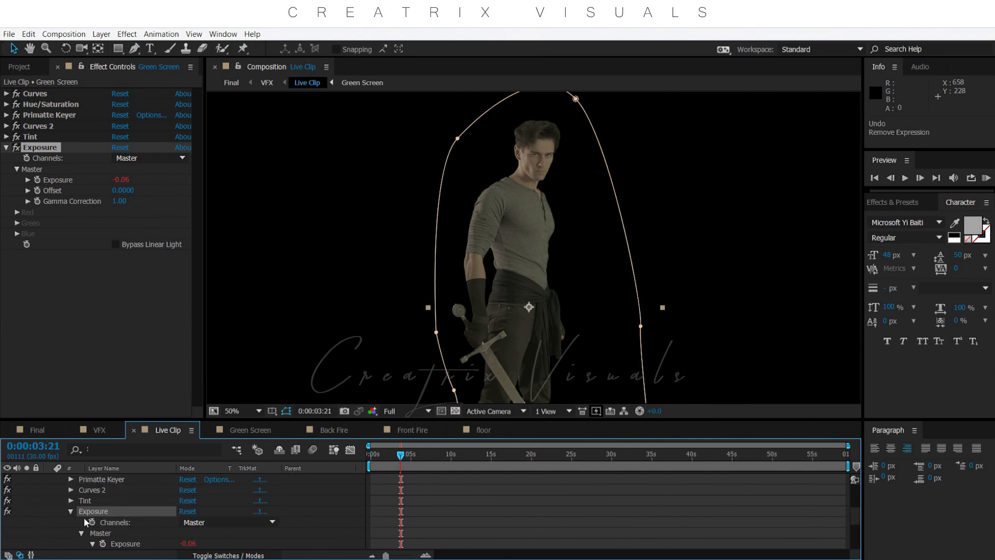
scroll(65, 512, "up", 1)
scroll(64, 512, "up", 1)
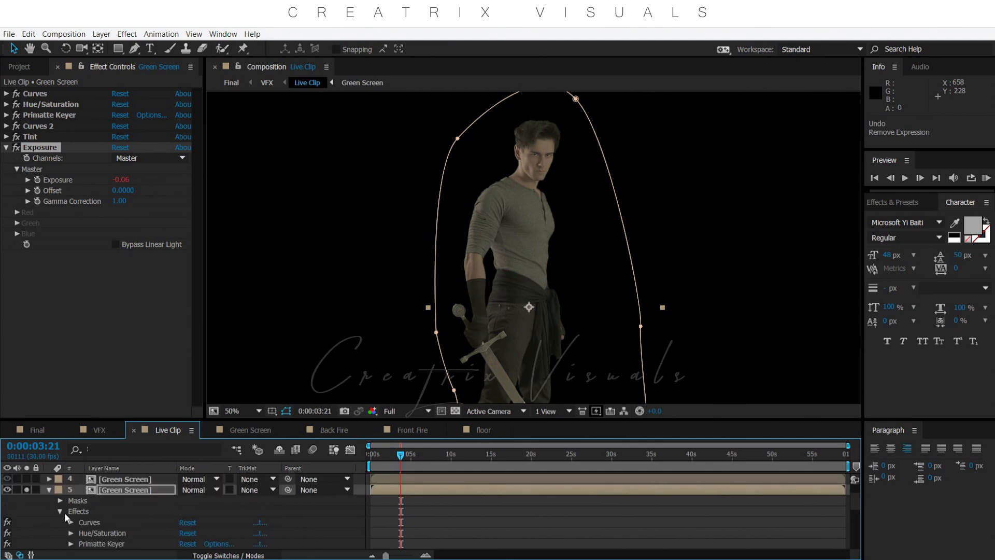
left_click(49, 489)
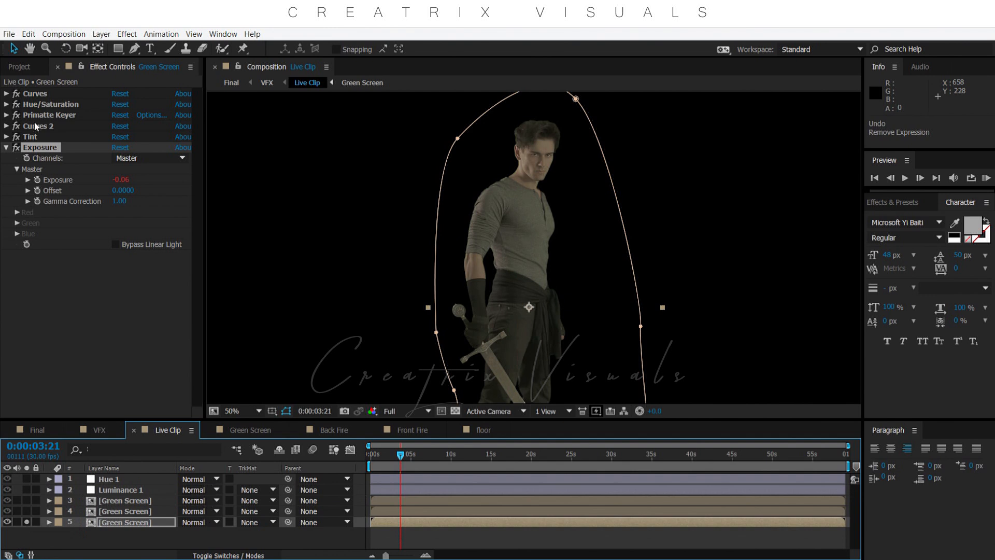
scroll(532, 306, "down", 2)
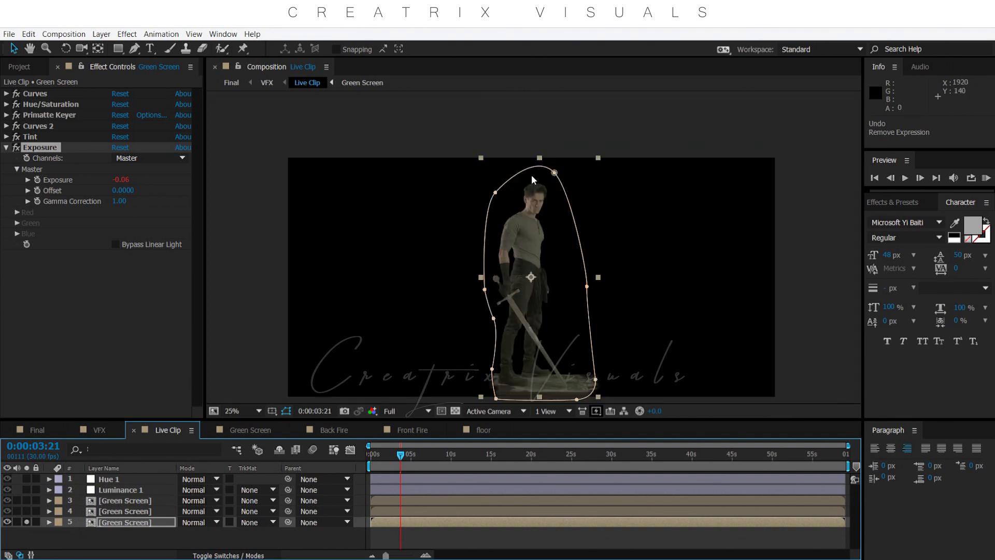
key("space")
left_click_drag(537, 337, 525, 313)
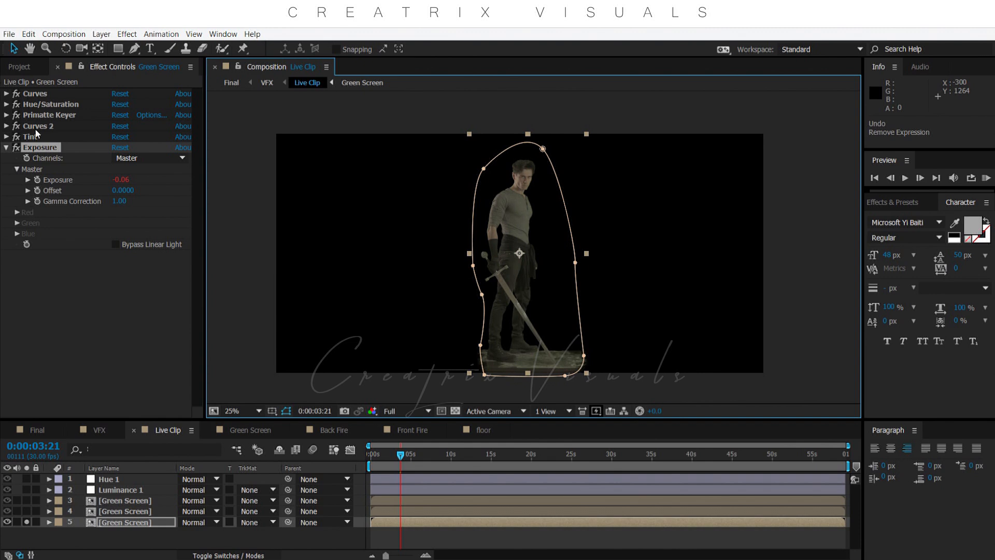
left_click(7, 149)
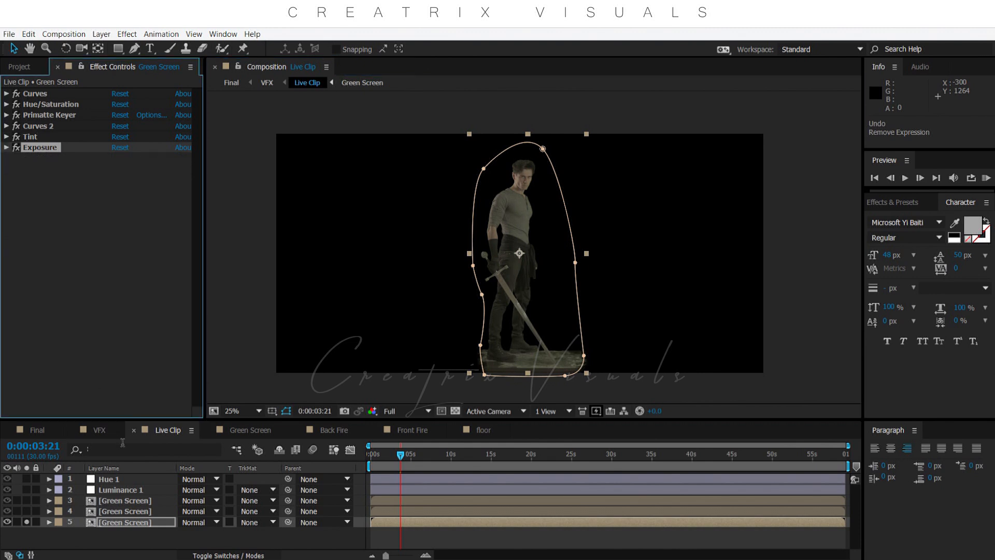
- Solo Green Screen layers 4 and 3, and release the solo on all three Green Screen layers
left_click(123, 522)
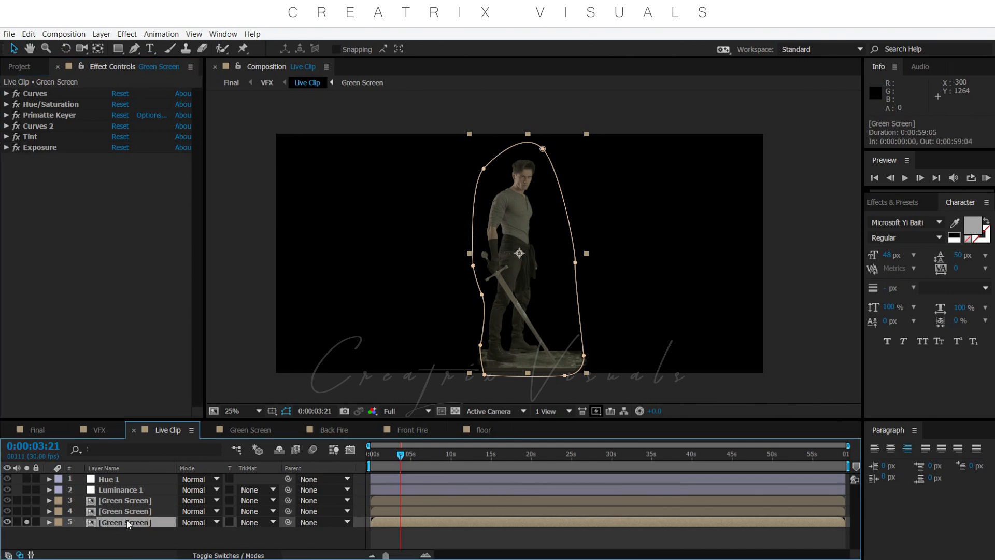
left_click(27, 511)
left_click(27, 500)
left_click_drag(27, 501, 27, 524)
- Inspect the effects on the Luminance 1 and Hue 1 adjustment layers and compare the composite with each off and on
left_click(119, 489)
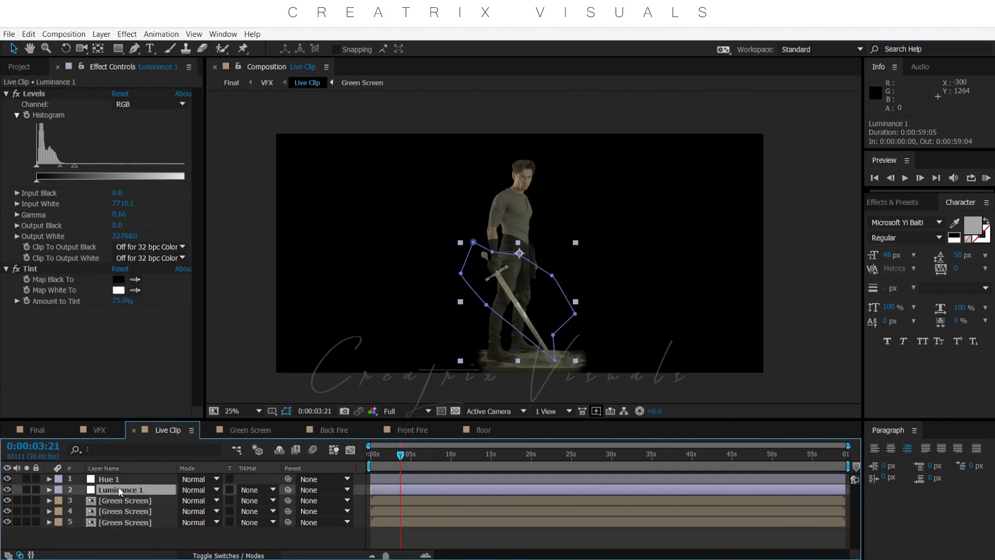
left_click(8, 489)
left_click(8, 490)
left_click(8, 479)
left_click(8, 480)
left_click(73, 479)
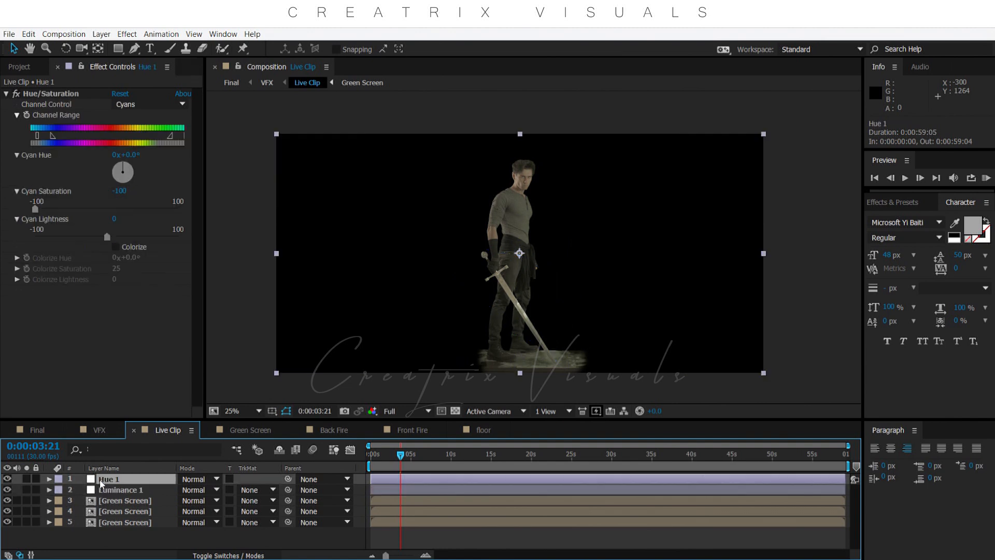
left_click(172, 536)
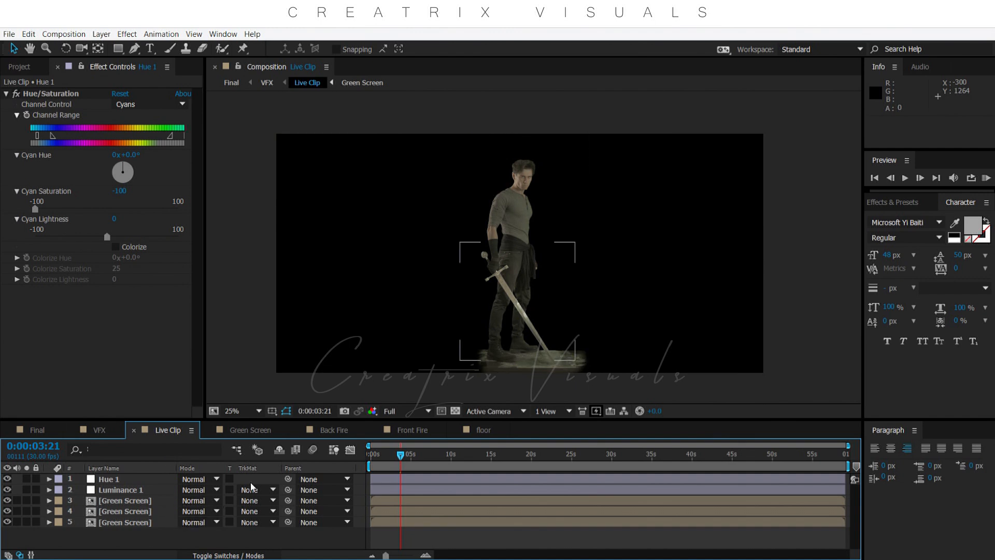
- Examine the composited swordsman with all Live Clip layers active at 100%, 50% and 25%
scroll(569, 314, "up", 2)
key("period")
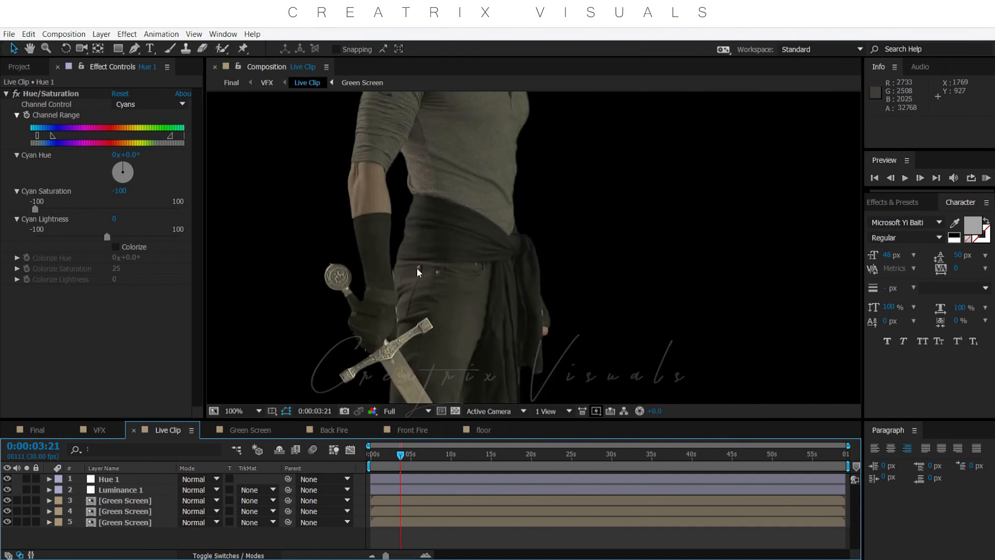
key("comma")
key("h")
left_click_drag(481, 184, 499, 249)
key("v")
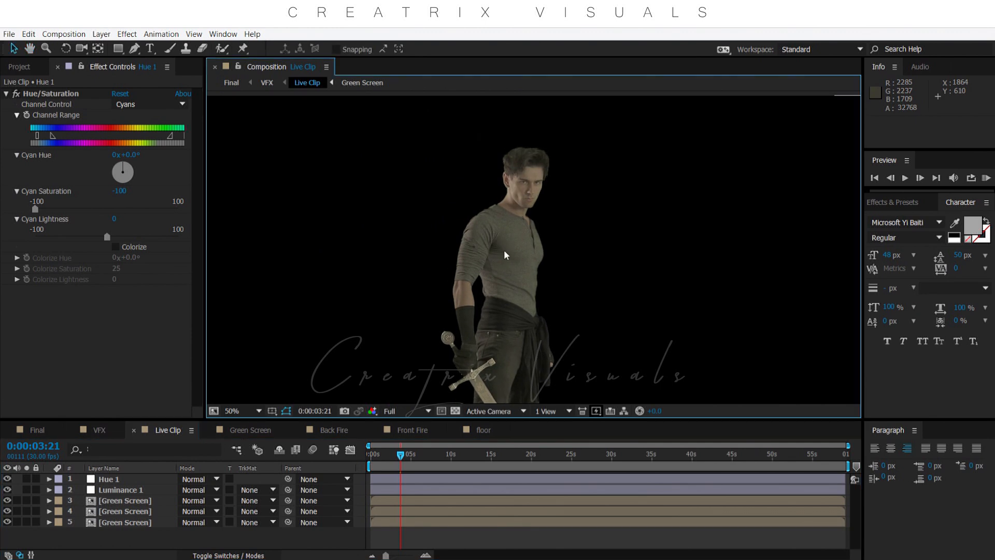
key("period")
key("comma")
key("comma")
key("h")
left_click_drag(599, 285, 607, 266)
key("v")
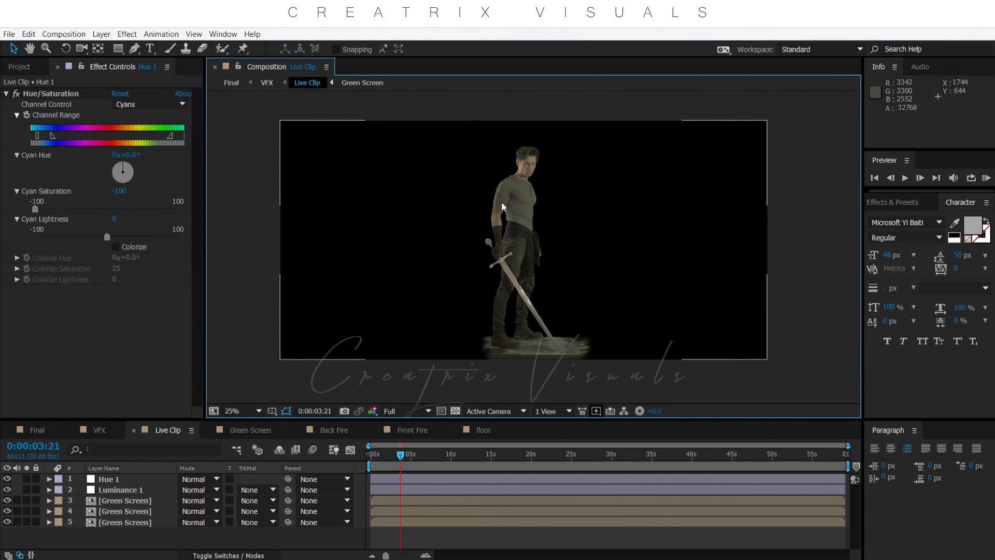
key("period")
key("comma")
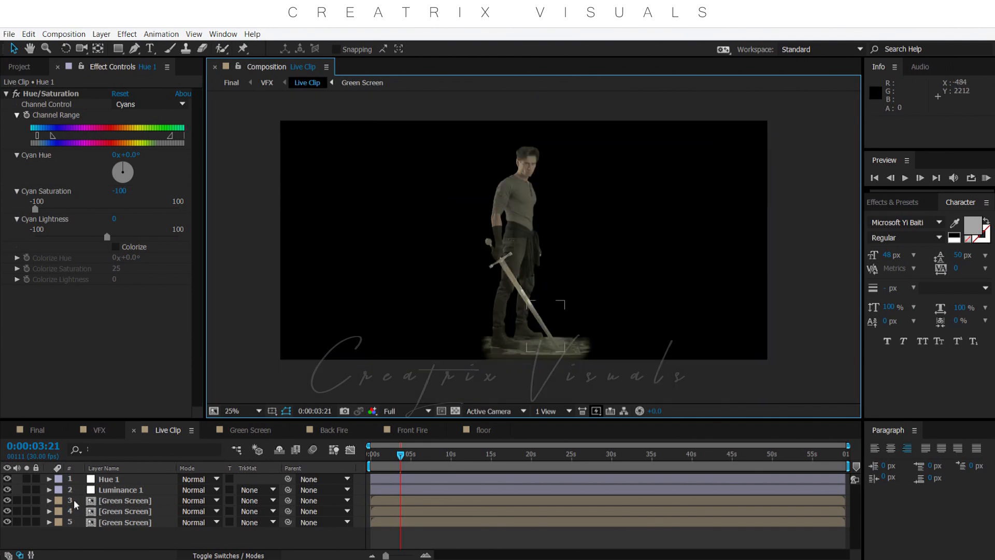
left_click_drag(153, 545, 115, 485)
right_click(116, 485)
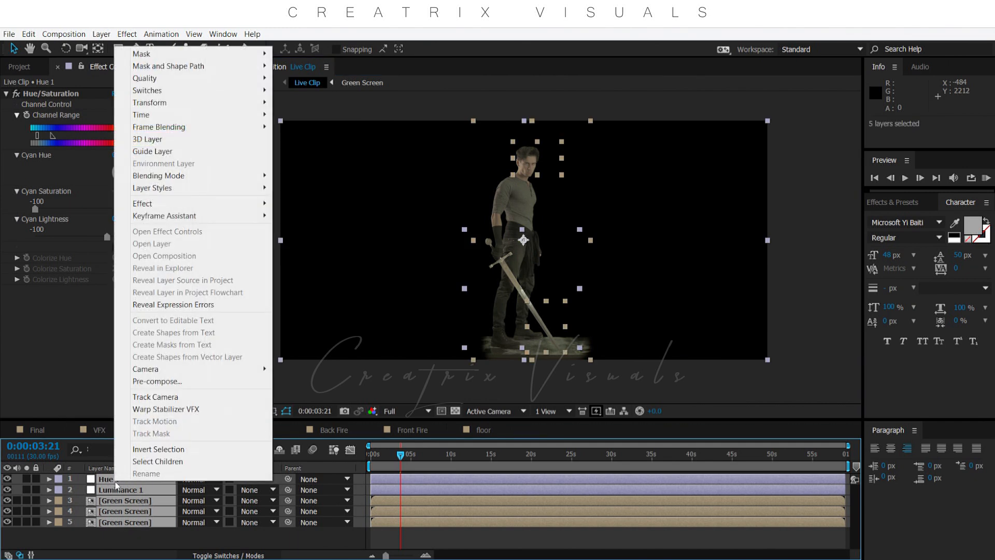
left_click(108, 527)
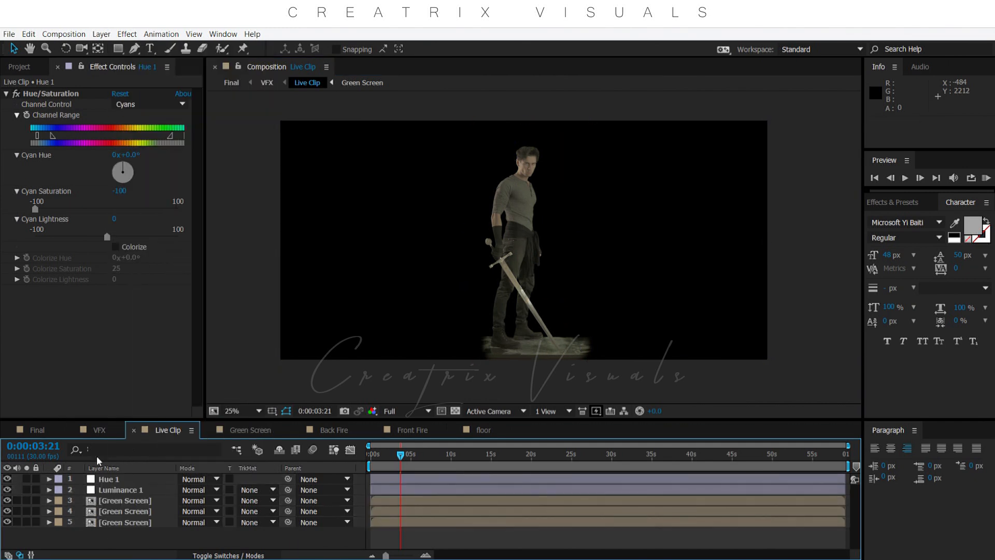
- Solo the Live Clip layer in the VFX composition and view the swordsman against black with the transparency grid off
left_click(101, 429)
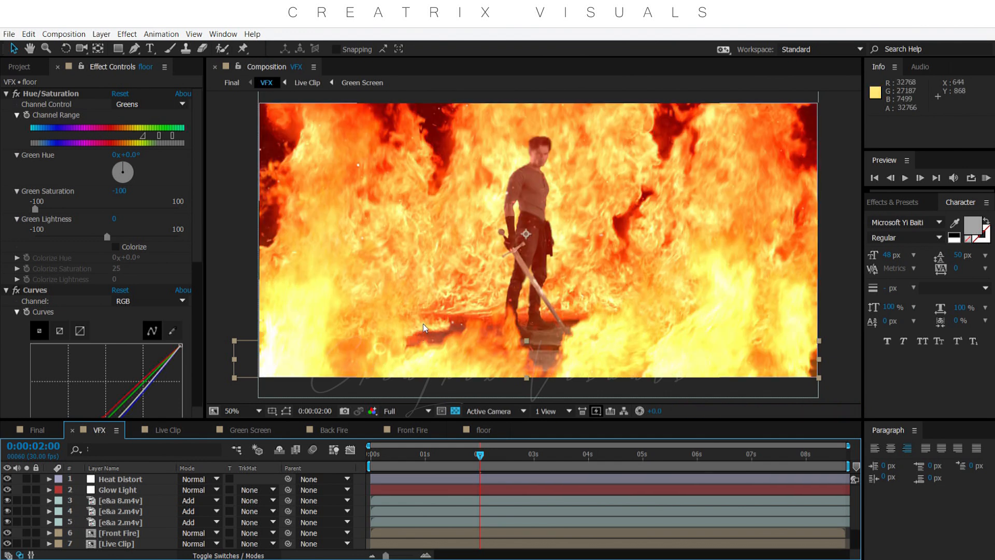
scroll(144, 512, "down", 3)
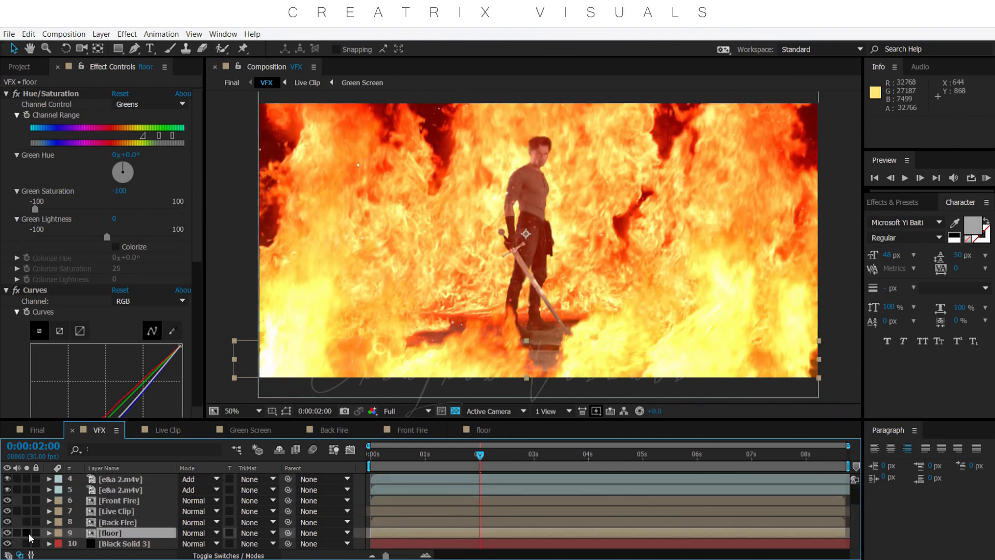
left_click(27, 511)
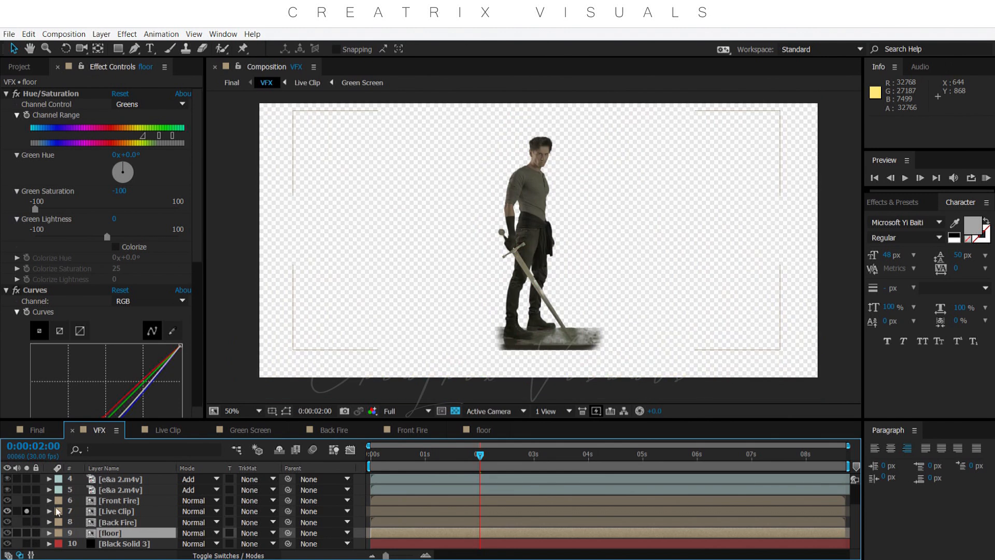
left_click(455, 411)
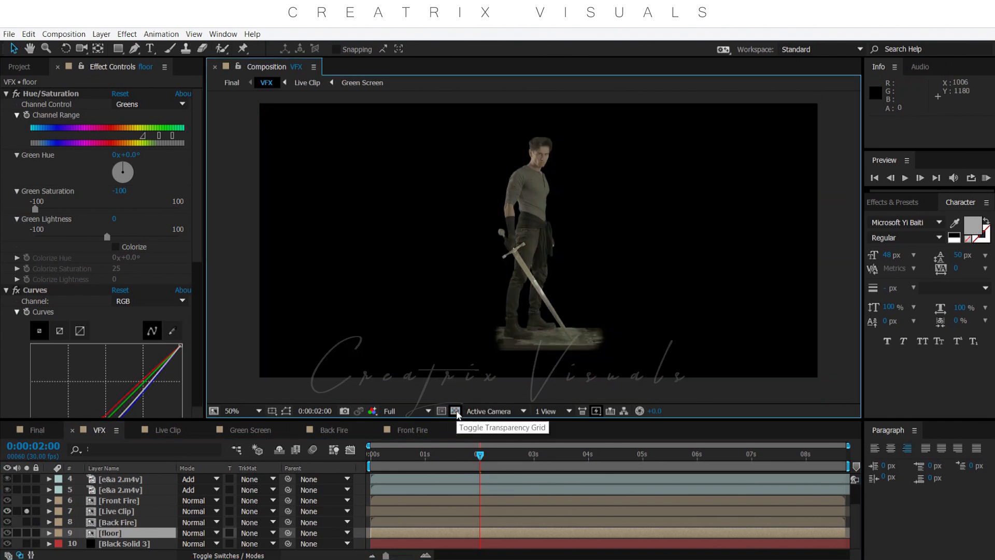
key("'")
key("h")
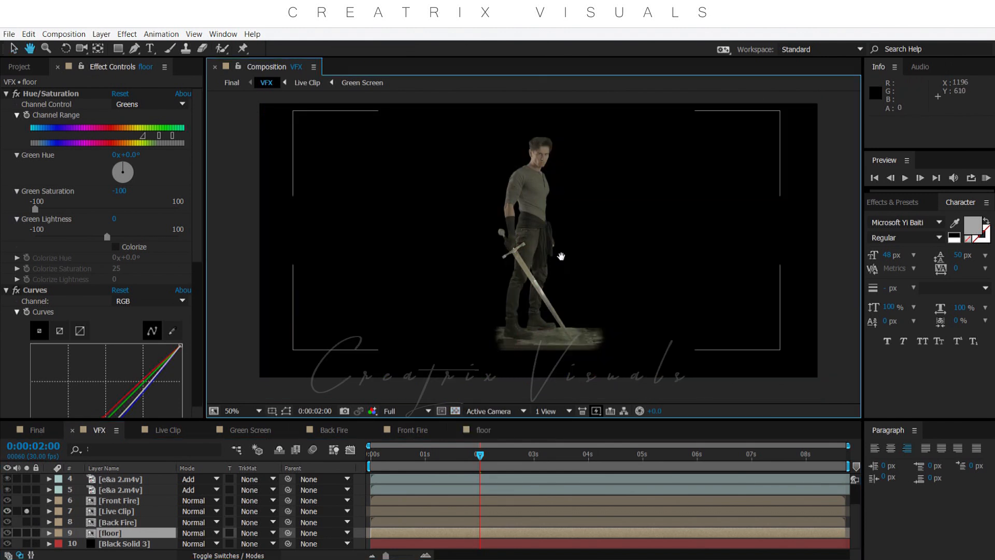
left_click_drag(560, 257, 559, 264)
key("v")
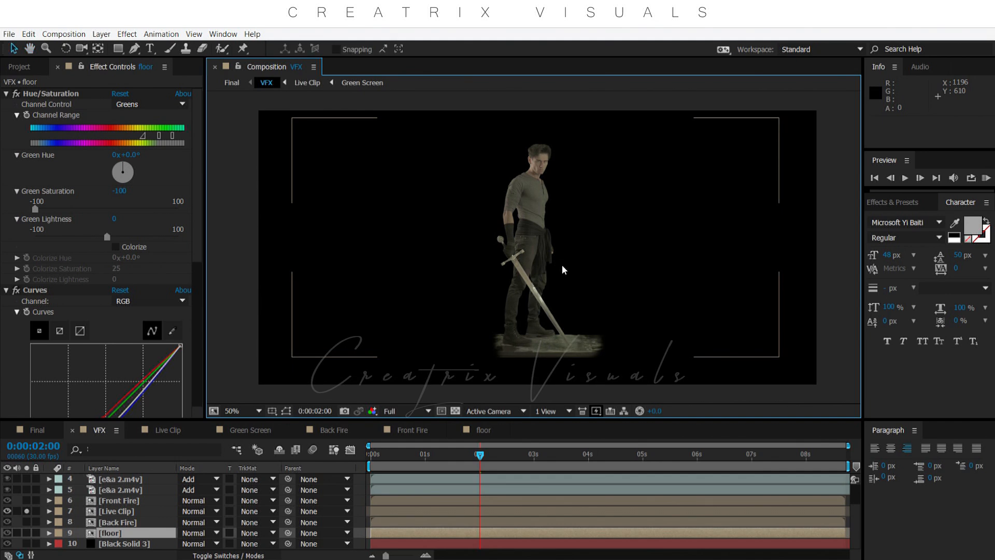
key("'")
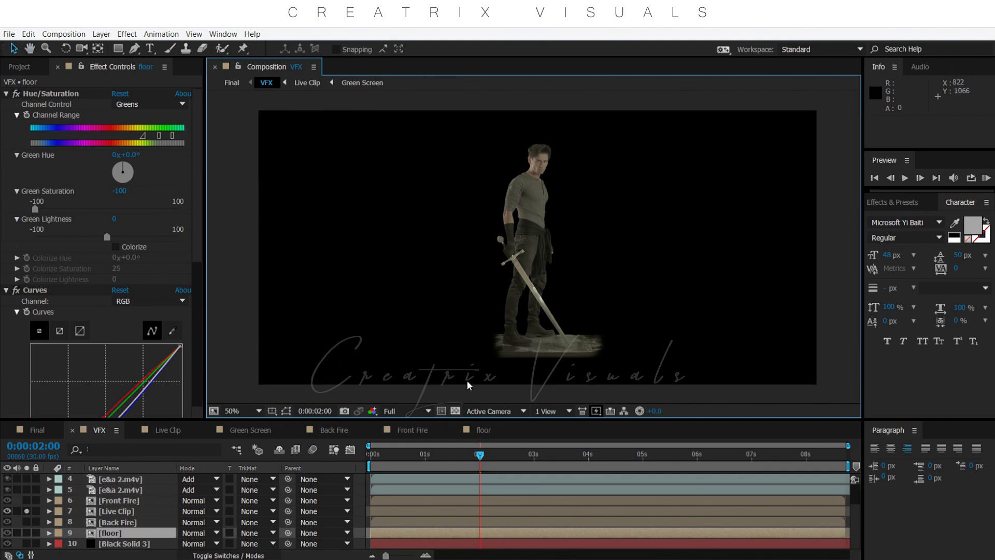
- Turn on the transparency grid and examine the keyed swordsman from head to feet at 100% and 50%
left_click(455, 411)
key("'")
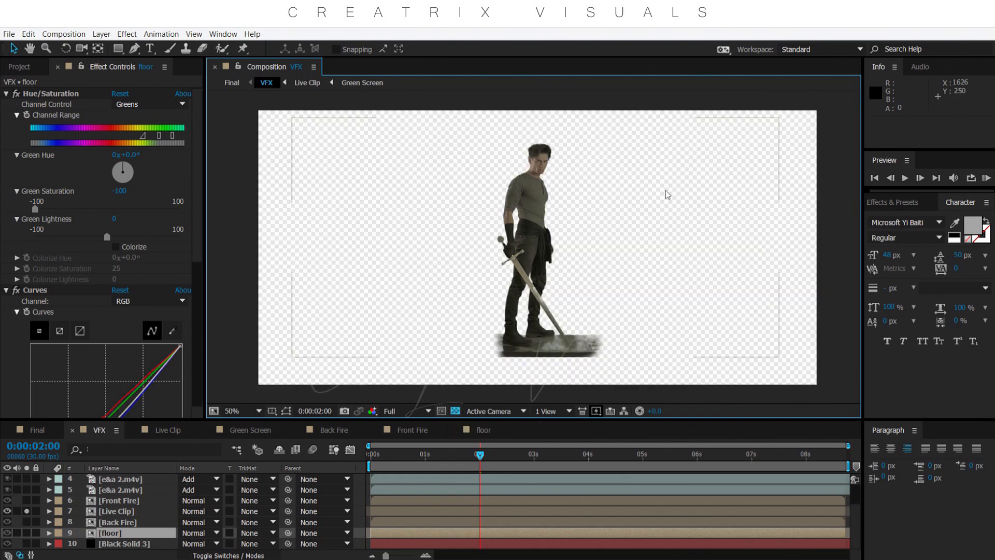
scroll(571, 244, "up", 2)
scroll(571, 244, "down", 1)
key("space")
left_click_drag(555, 153, 568, 285)
key("space")
left_click_drag(578, 342, 574, 115)
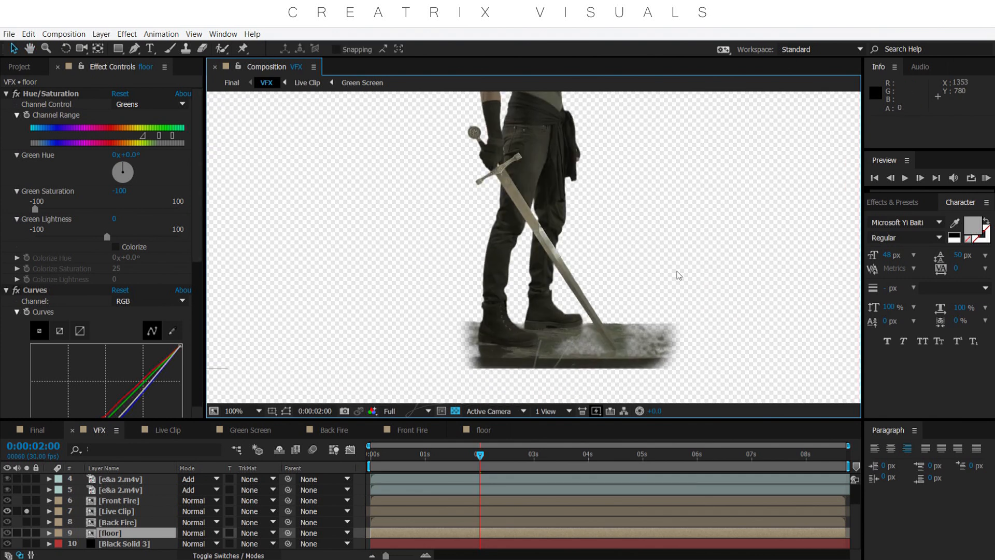
key("comma")
key("space")
left_click_drag(606, 178, 615, 226)
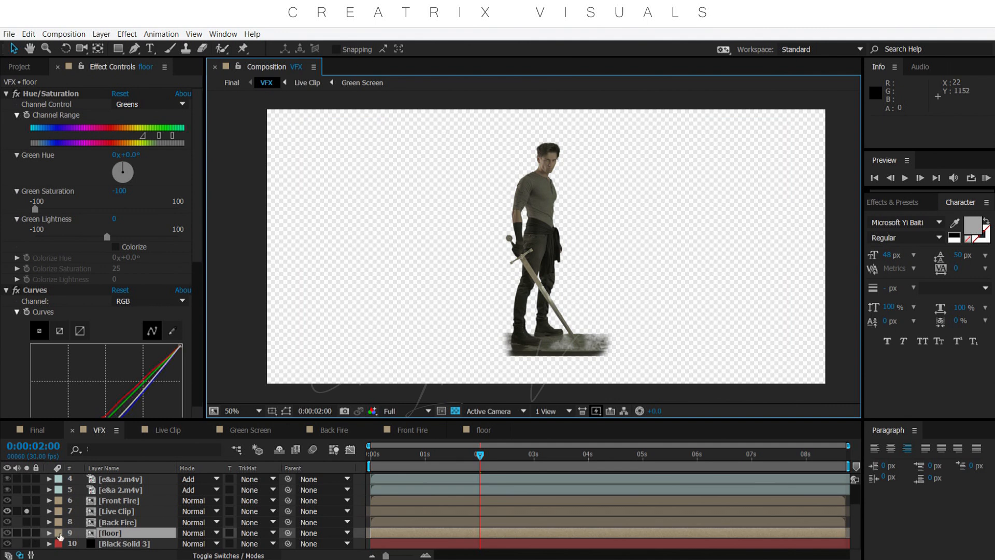
- Solo the floor layer together with Live Clip, turn off the transparency grid, and compare with the floor's solo off and on
left_click(26, 532)
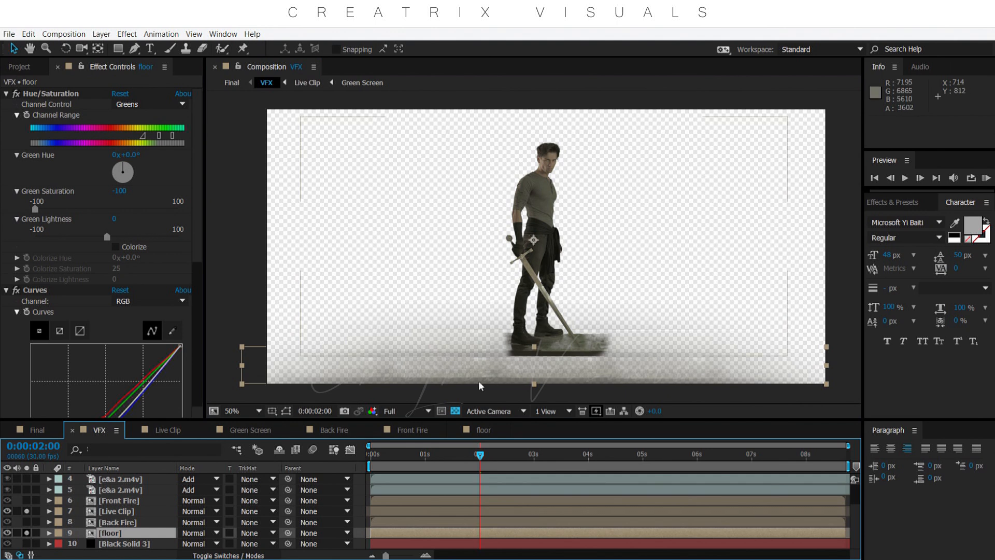
left_click(456, 411)
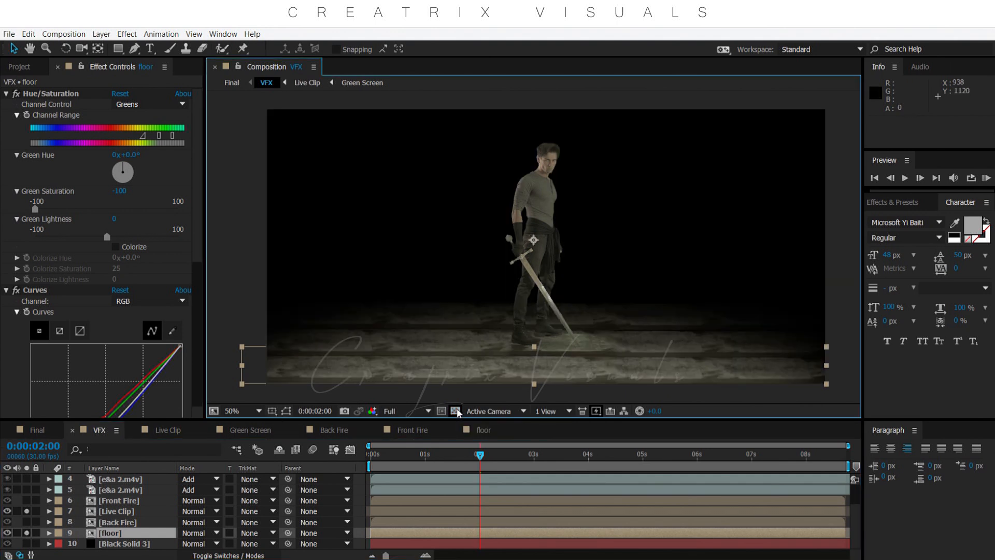
left_click(27, 533)
left_click(27, 533)
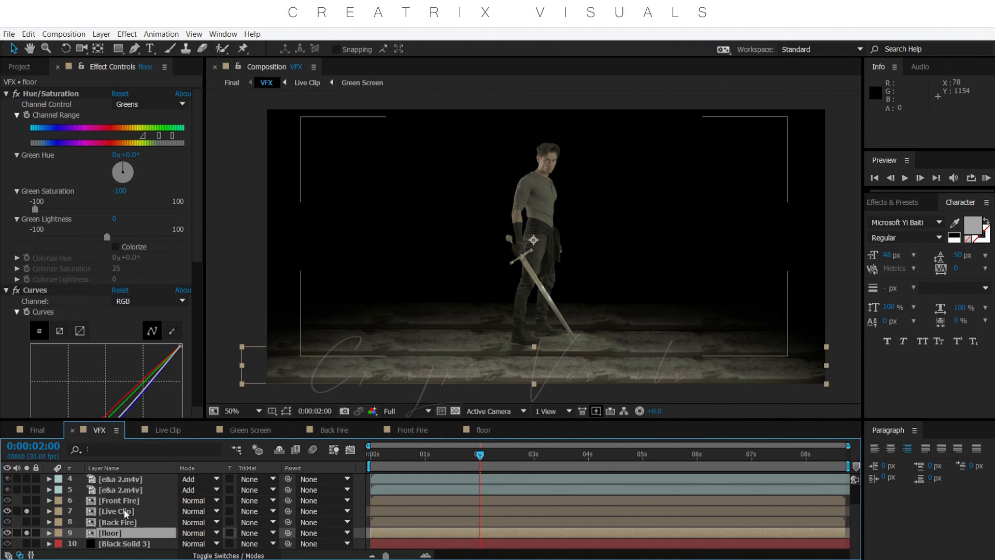
- Open the floor composition and examine its stacked planks at 50%
left_click(487, 428)
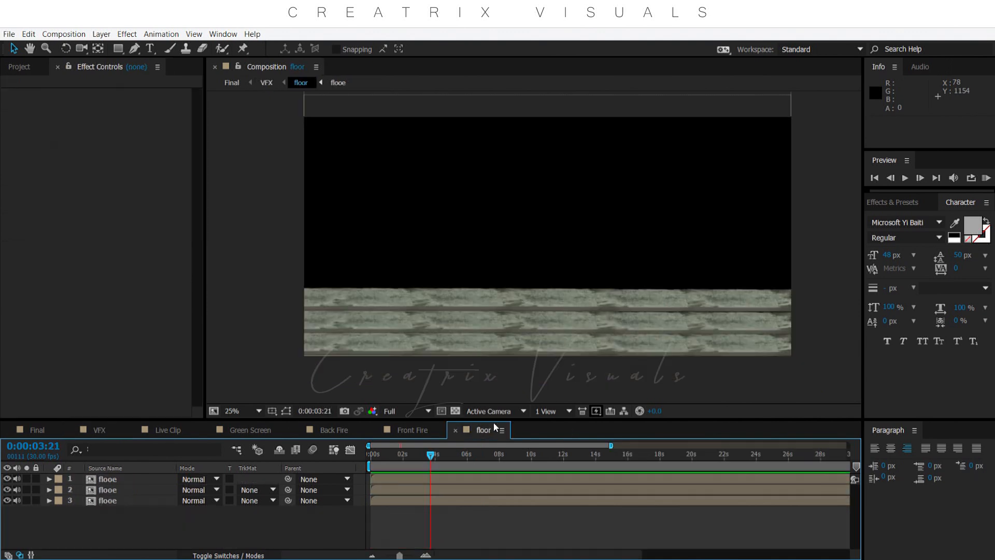
left_click_drag(551, 309, 541, 238)
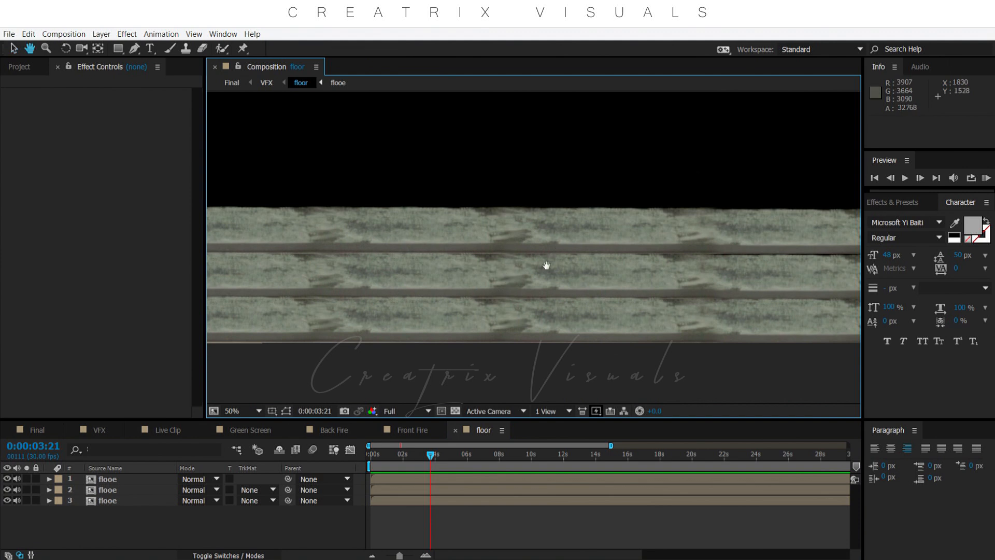
left_click_drag(551, 252, 539, 274)
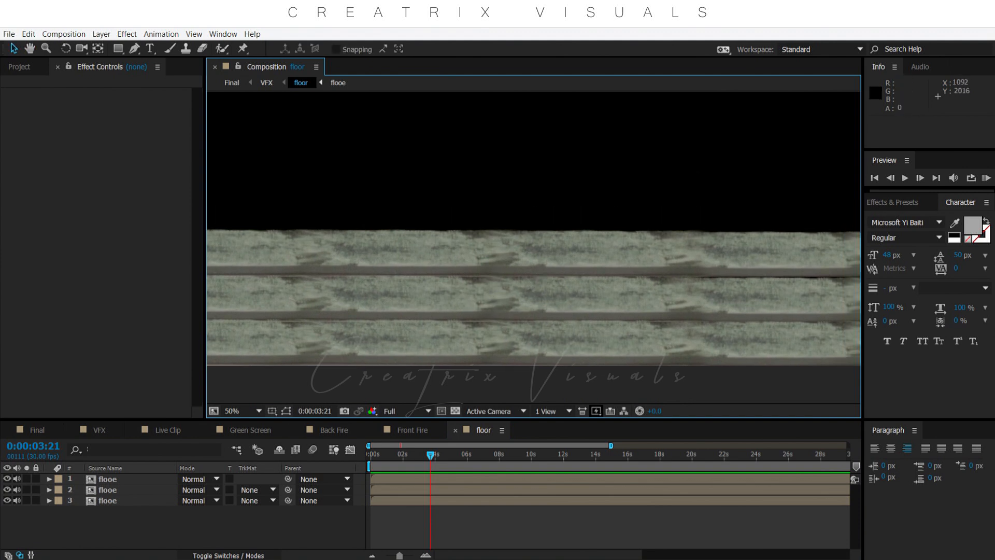
- Switch to the Footage folder, play and pause the MVI_8459 green-screen clip, and return to the floor composition
left_click(36, 554)
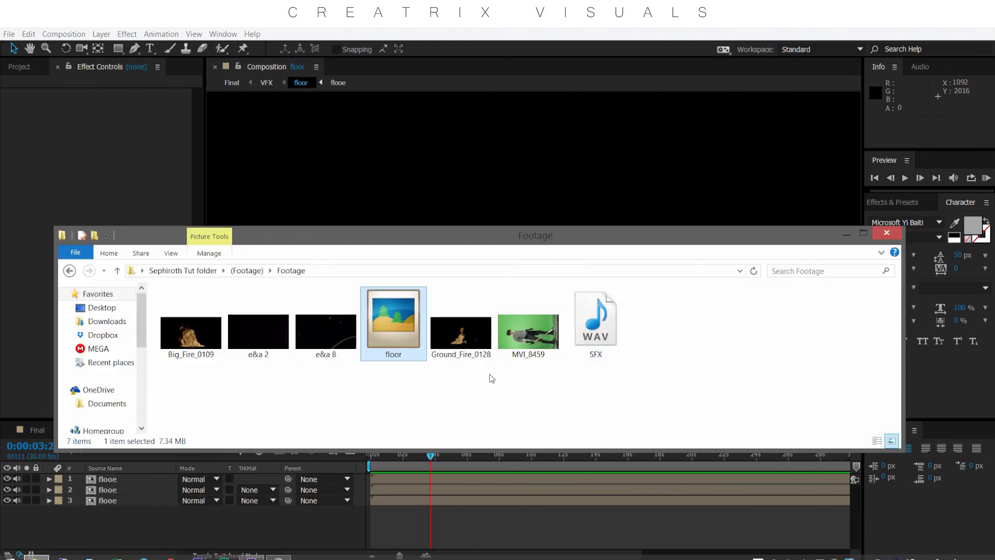
double_click(441, 354)
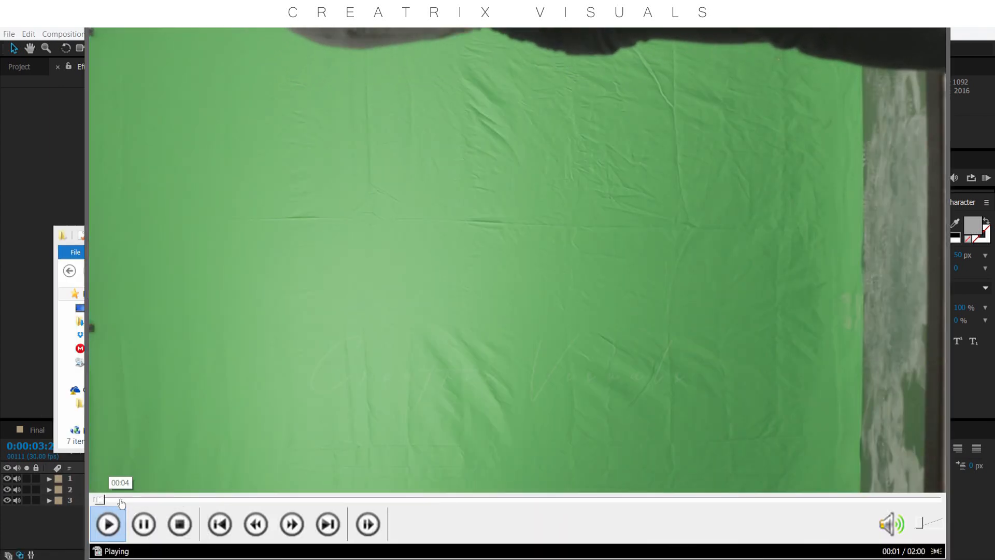
left_click(425, 423)
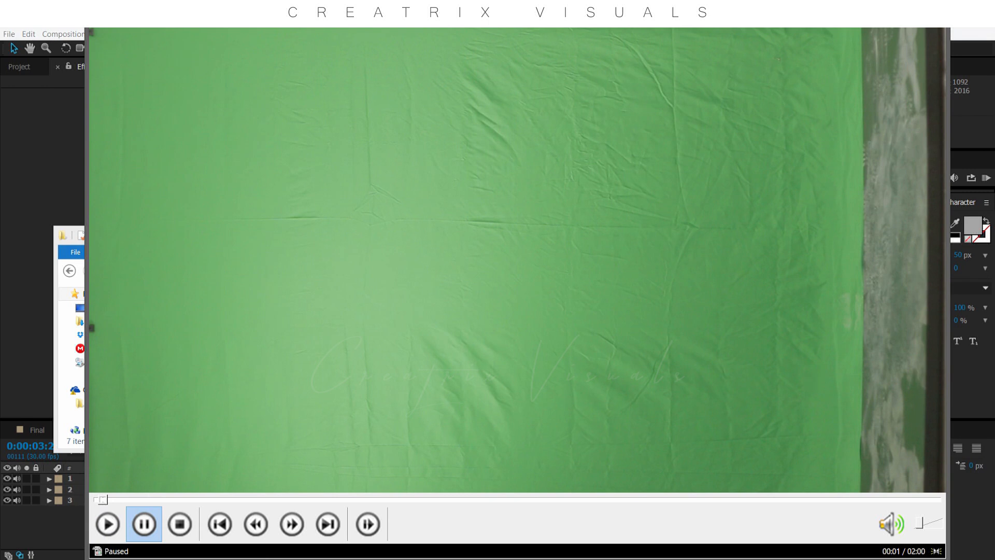
key("alt+F4")
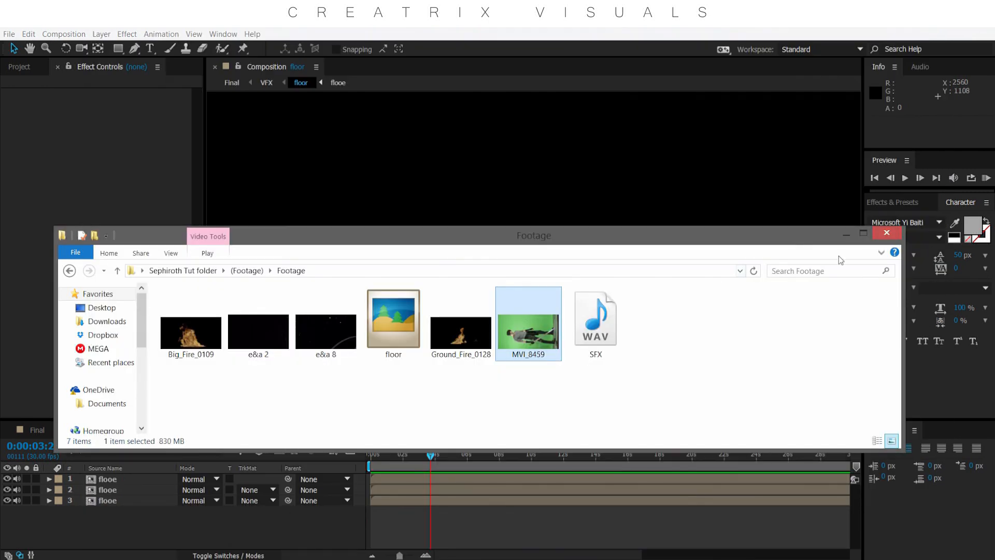
left_click(845, 235)
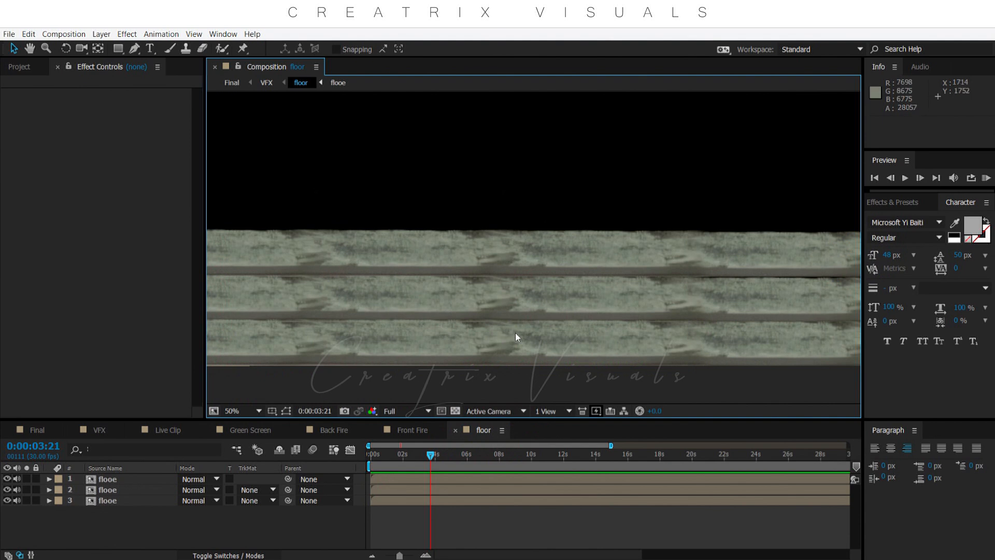
- Examine how the three flooe layers tile across the floor composition at 25% and 50%
scroll(577, 317, "down", 2)
left_click_drag(621, 296, 577, 308)
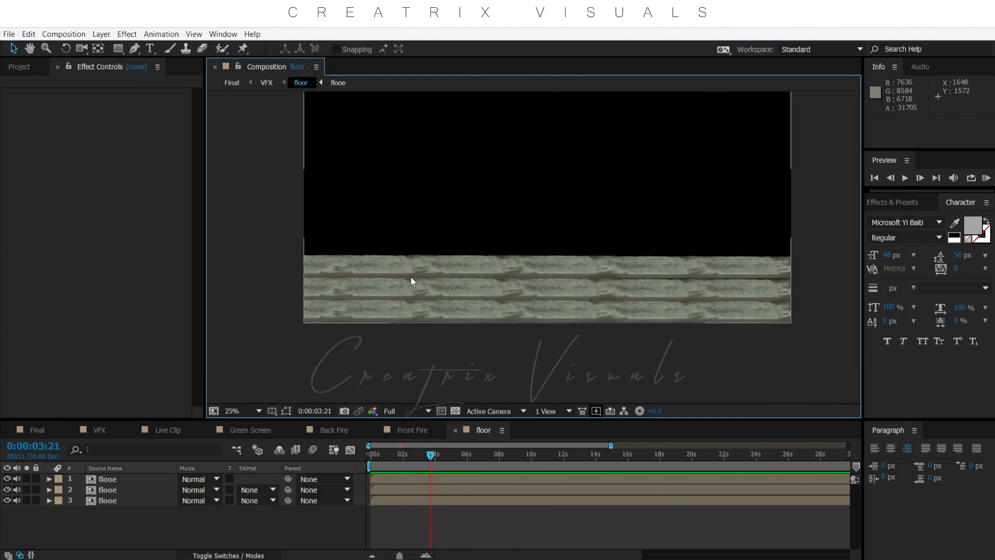
scroll(516, 330, "up", 2)
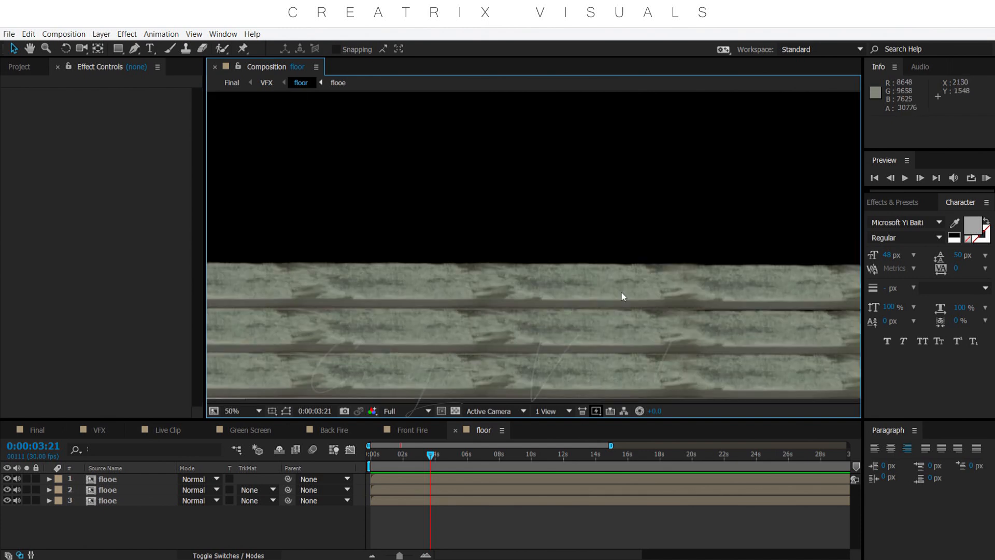
scroll(621, 294, "down", 2)
key("h")
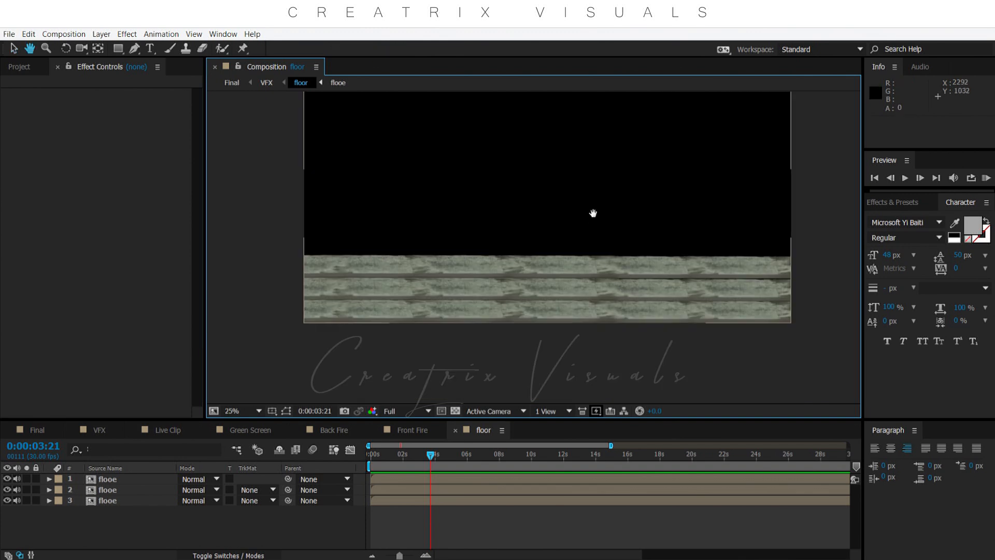
left_click_drag(593, 213, 589, 245)
key("v")
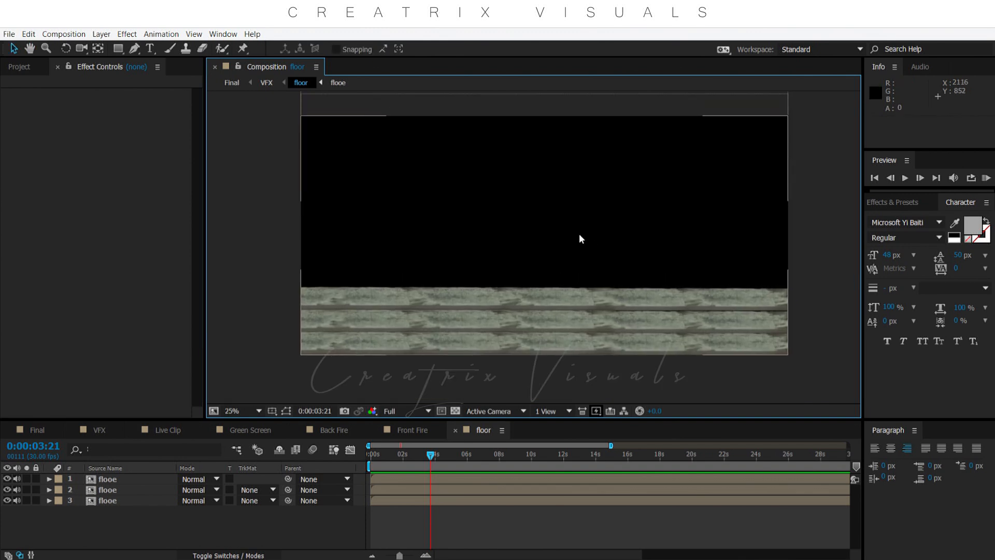
key("h")
left_click_drag(571, 224, 569, 233)
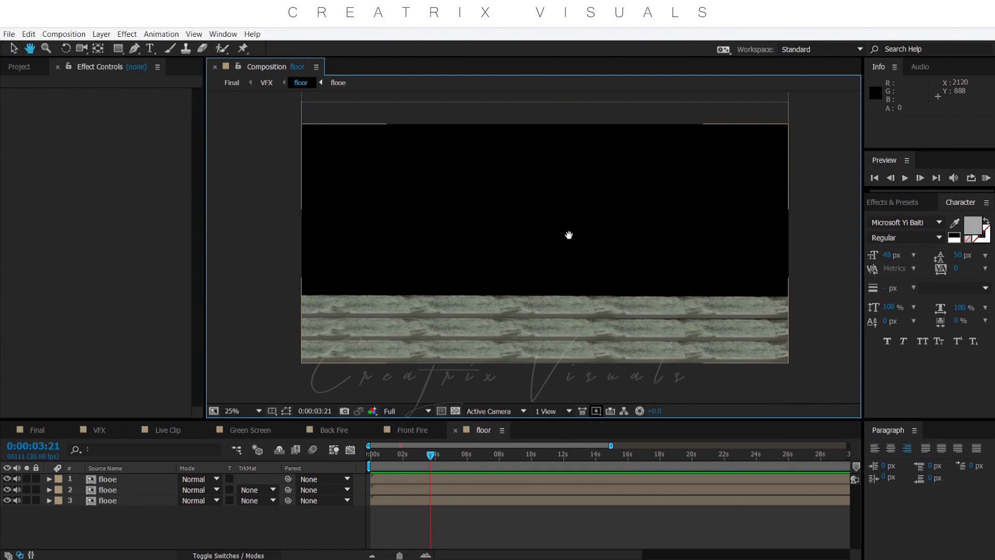
key("v")
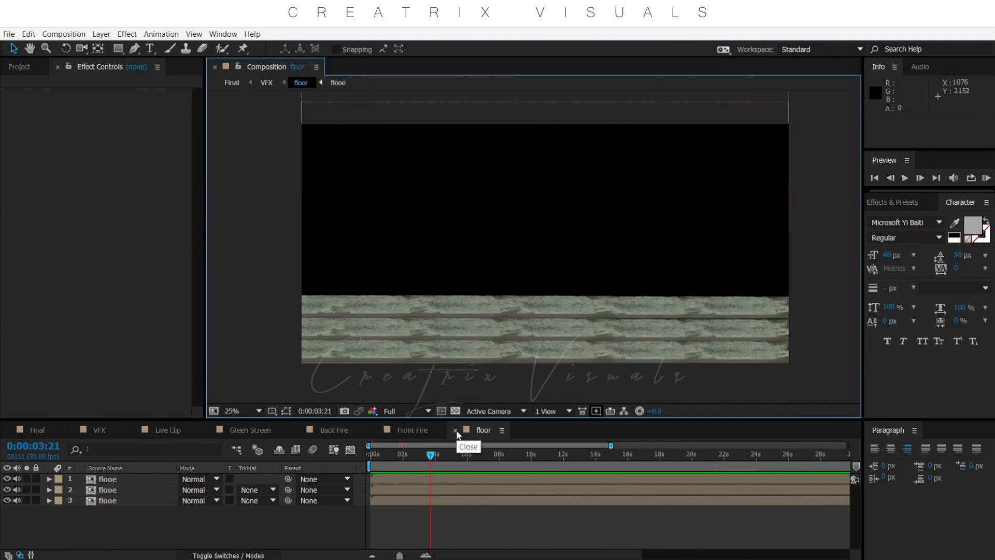
- Return to the VFX composition and compare the swordsman with the floor layer's solo off and on
left_click(102, 430)
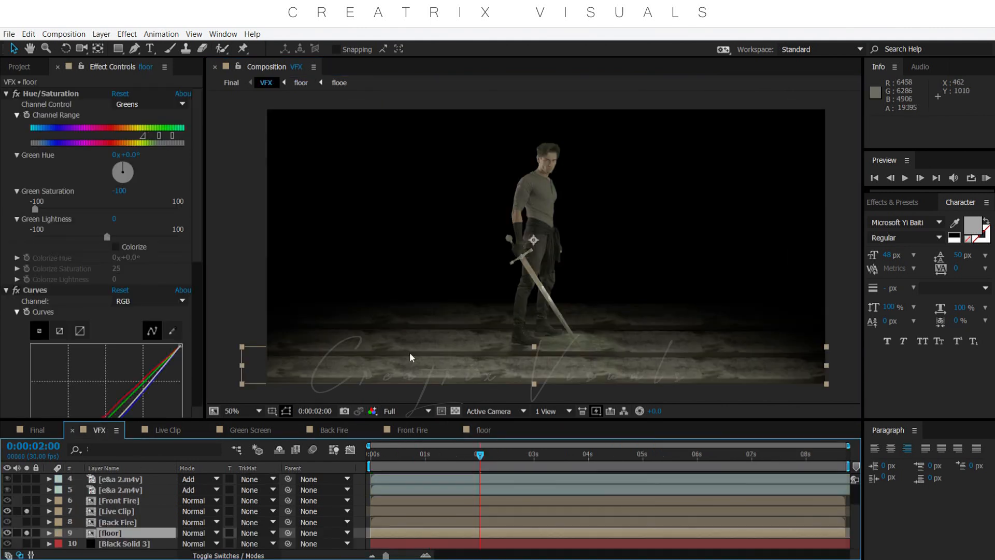
left_click(26, 533)
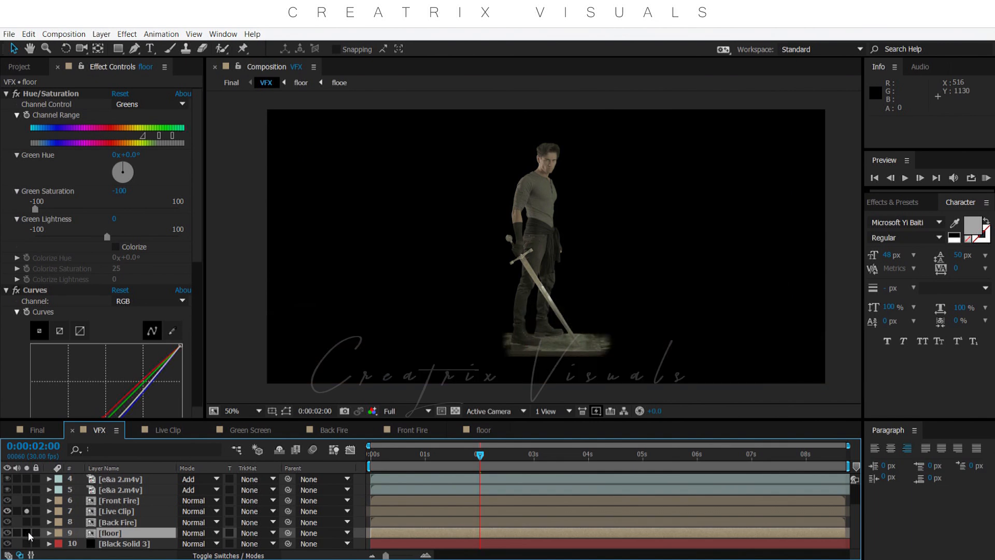
left_click(27, 533)
left_click(27, 533)
left_click(27, 533)
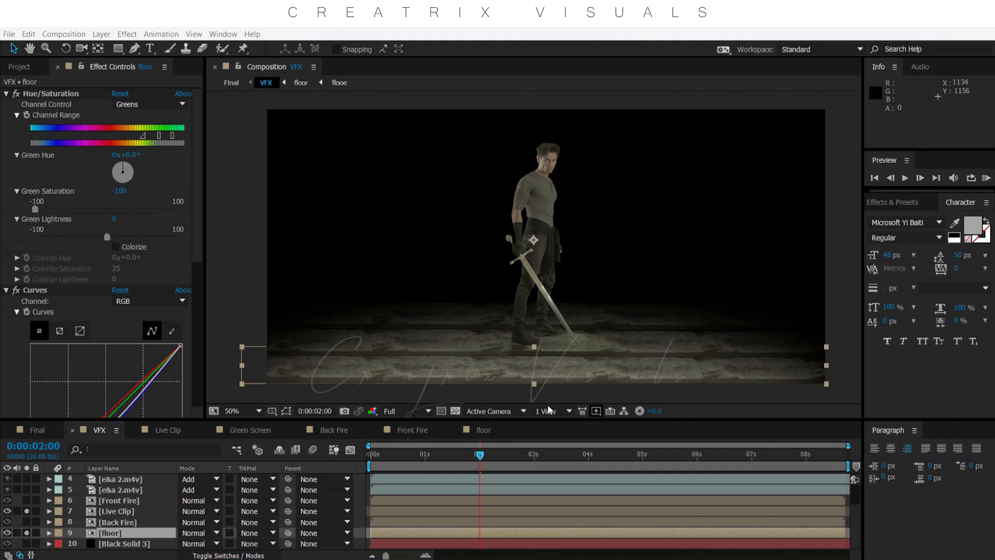
- Examine the floor's blend around the swordsman's feet at 100% over the transparency grid, and restore the 50% view against black
left_click(455, 409)
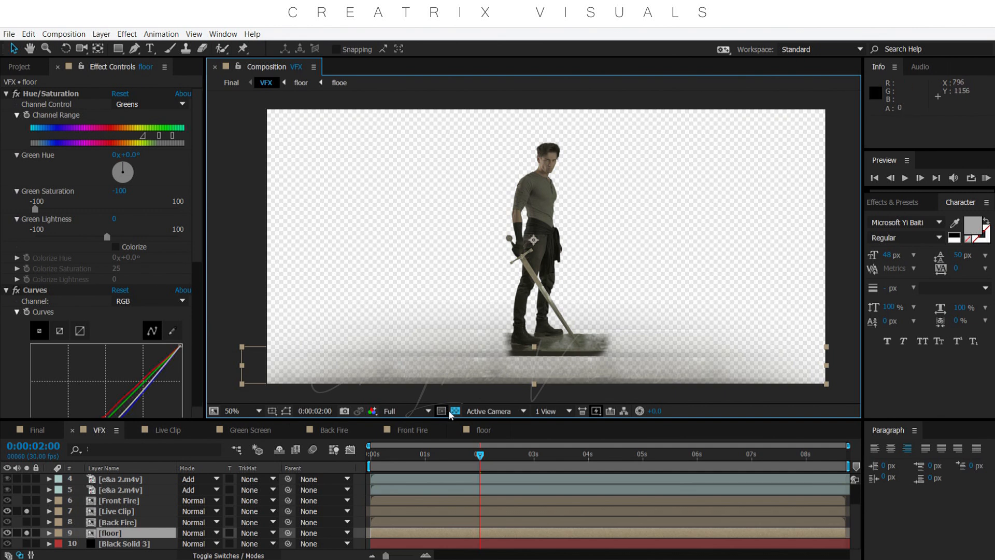
key("h")
left_click_drag(476, 366, 446, 238)
scroll(478, 346, "up", 1)
key("space")
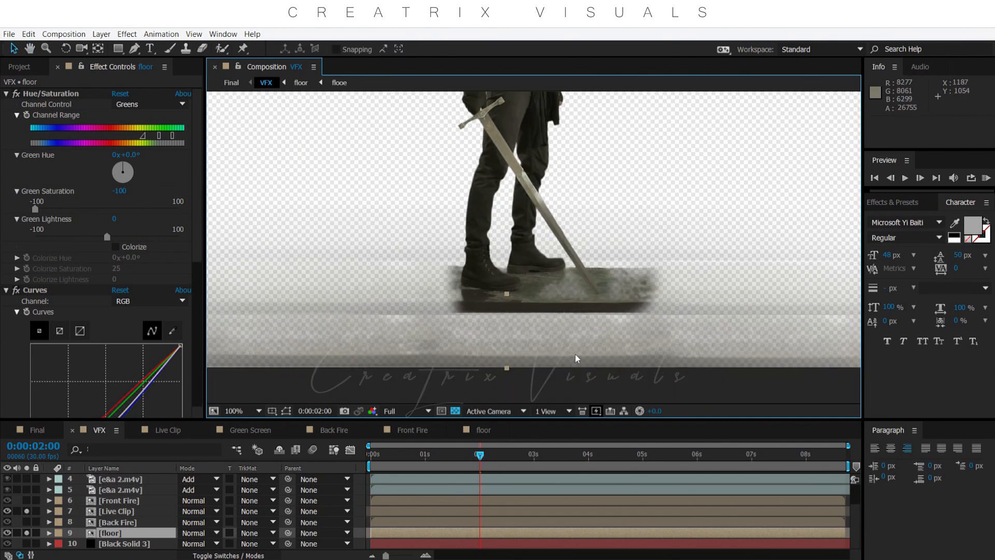
scroll(576, 358, "down", 1)
key("space")
left_click_drag(497, 204, 494, 277)
left_click_drag(499, 258, 501, 251)
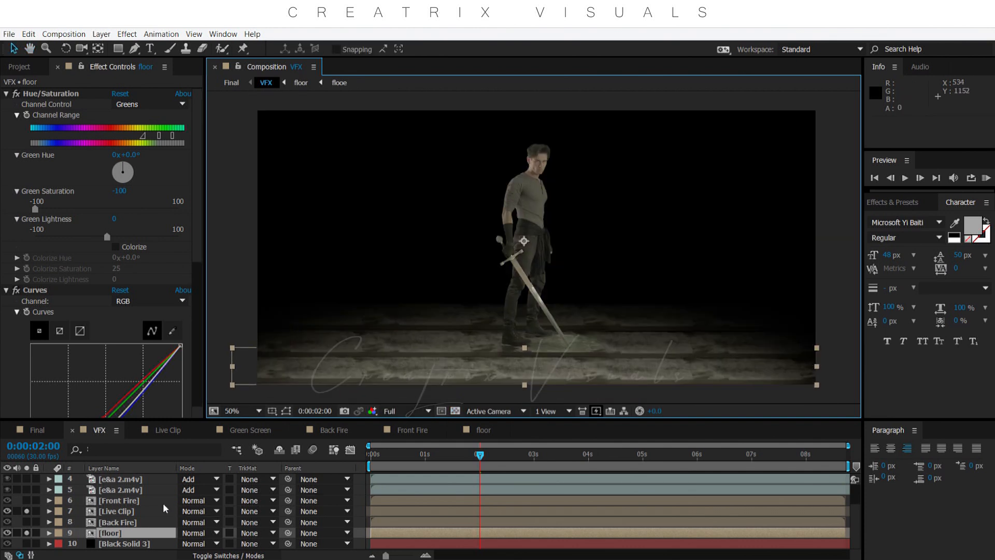
- Solo the Black Solid 3 layer together with the swordsman and floor, and turn on the transparency grid
left_click(26, 544)
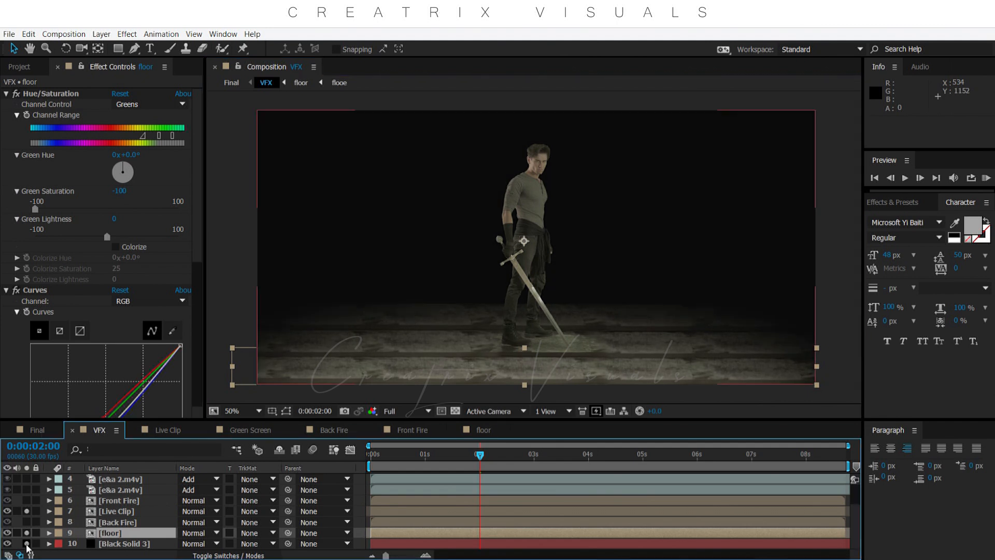
left_click(455, 410)
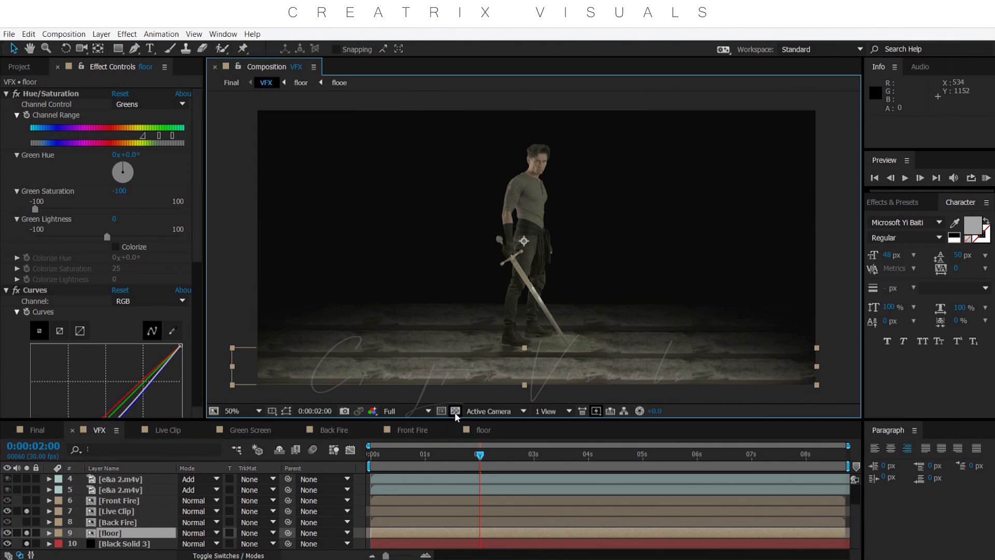
key("apostrophe")
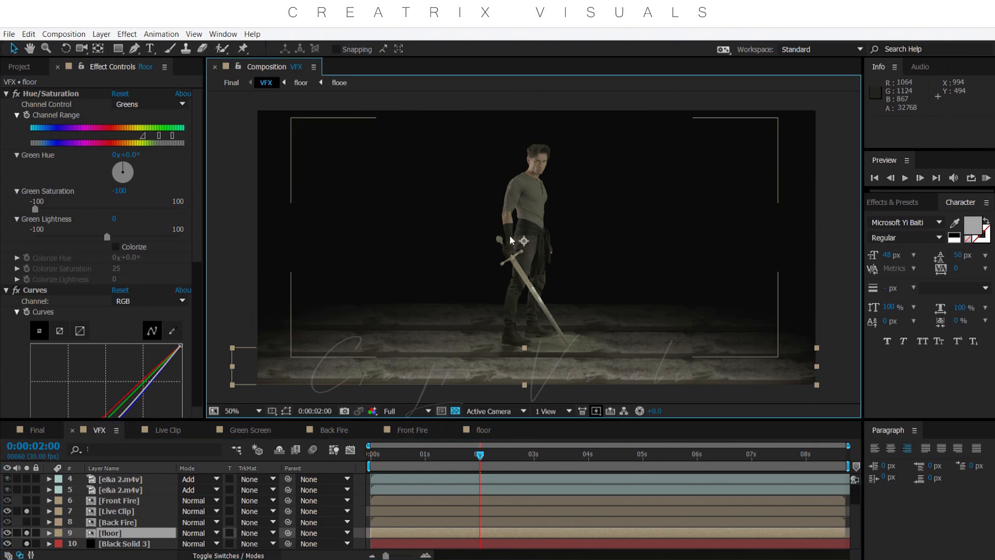
key("apostrophe")
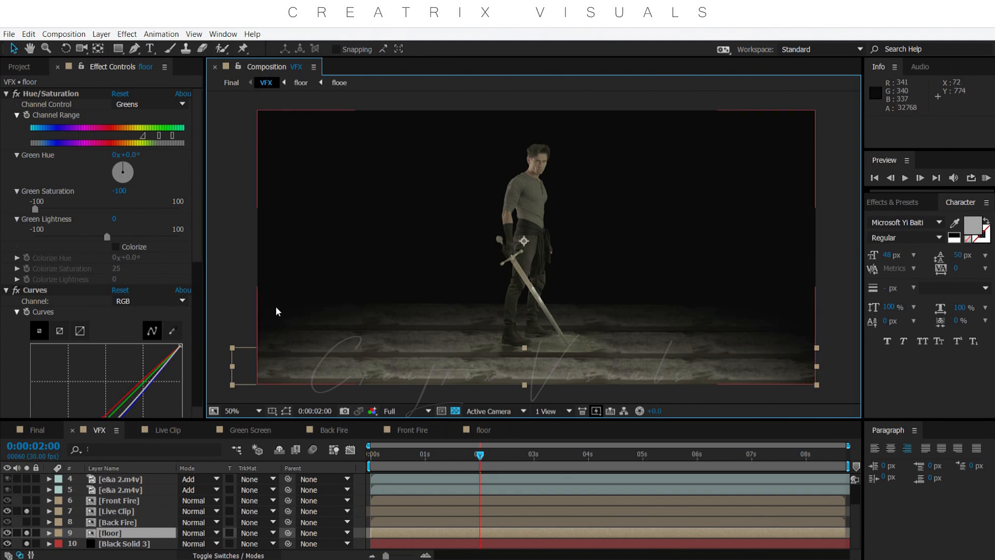
- Show the effect settings of Black Solid 3 and compare the scene with that layer's solo off and on
left_click(127, 544)
scroll(539, 213, "up", 1)
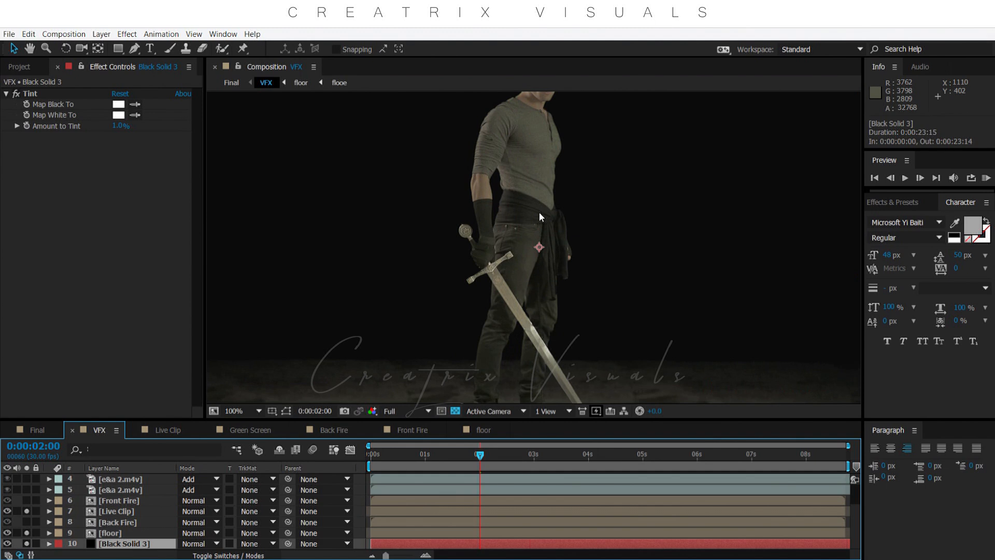
scroll(432, 269, "down", 1)
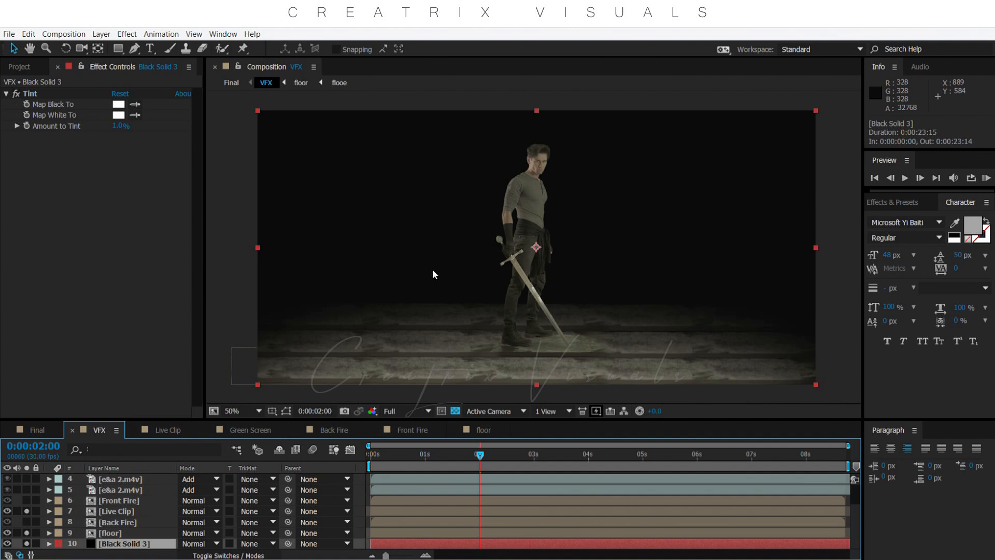
left_click(26, 544)
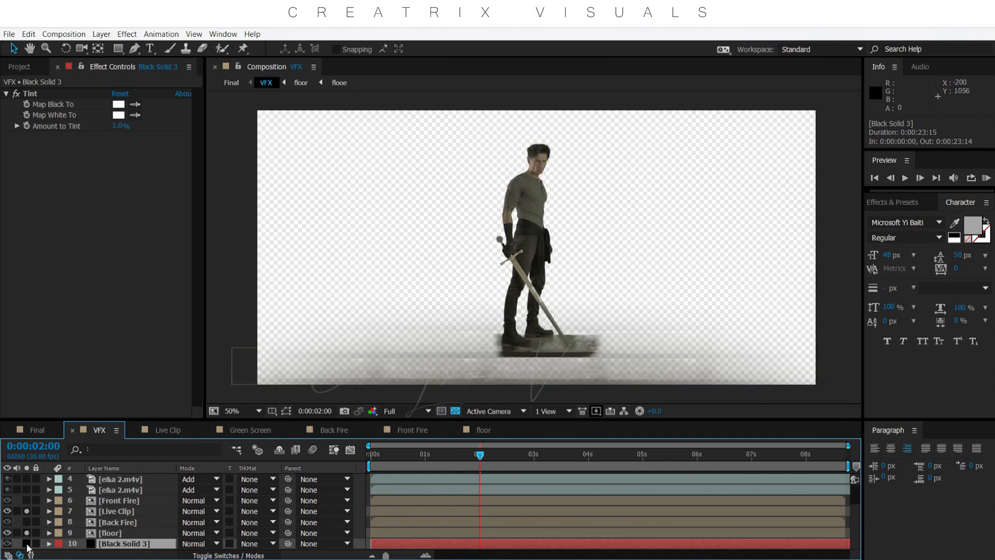
left_click(27, 543)
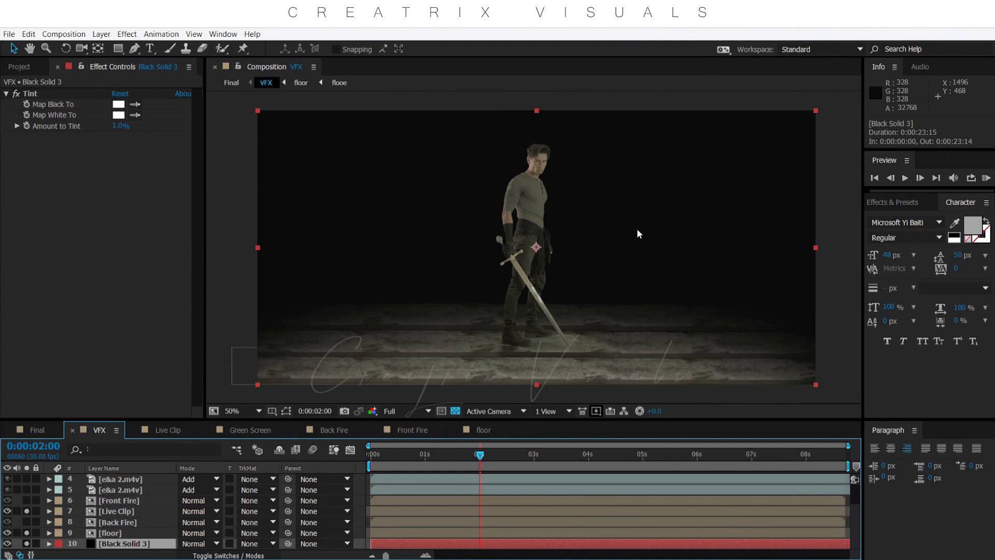
- Examine the swordsman against Black Solid 3 at 100%, toggling the solid's solo off and on, and return to the 50% full-frame view
key("period")
left_click_drag(637, 228, 543, 310)
key("v")
left_click(26, 543)
left_click(27, 543)
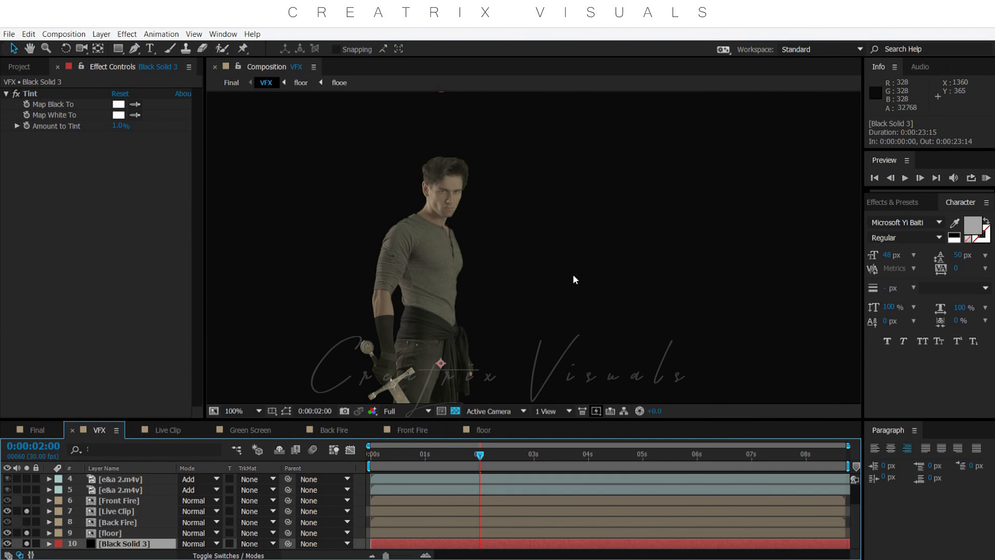
key("comma")
key("h")
left_click_drag(562, 328, 600, 272)
key("v")
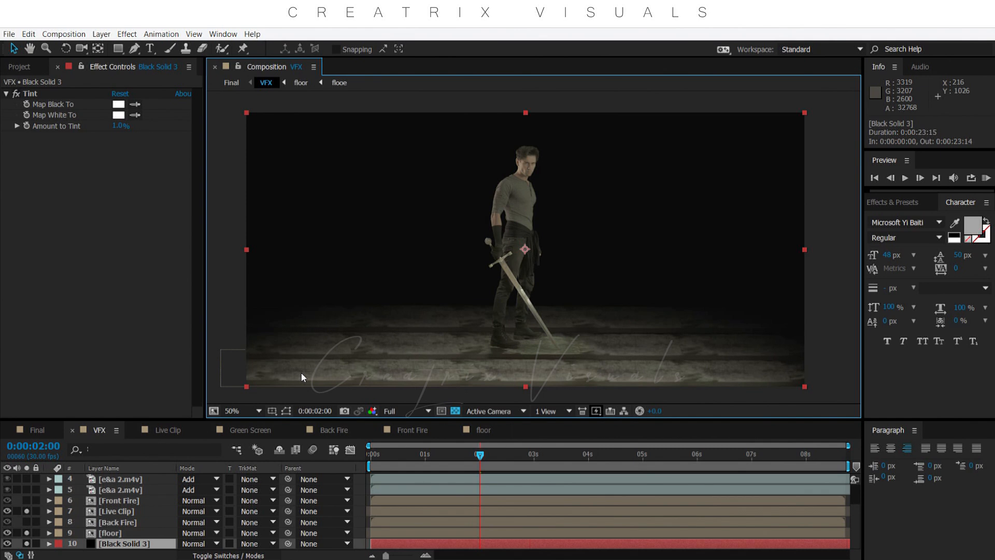
- Solo the Back Fire layer in the VFX composition and open its precomposition
left_click(26, 521)
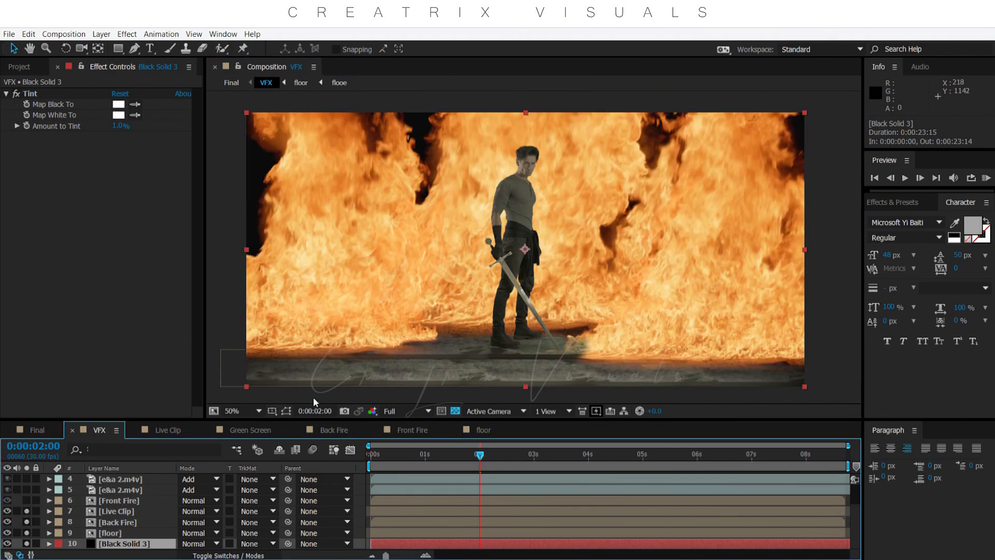
left_click(126, 521)
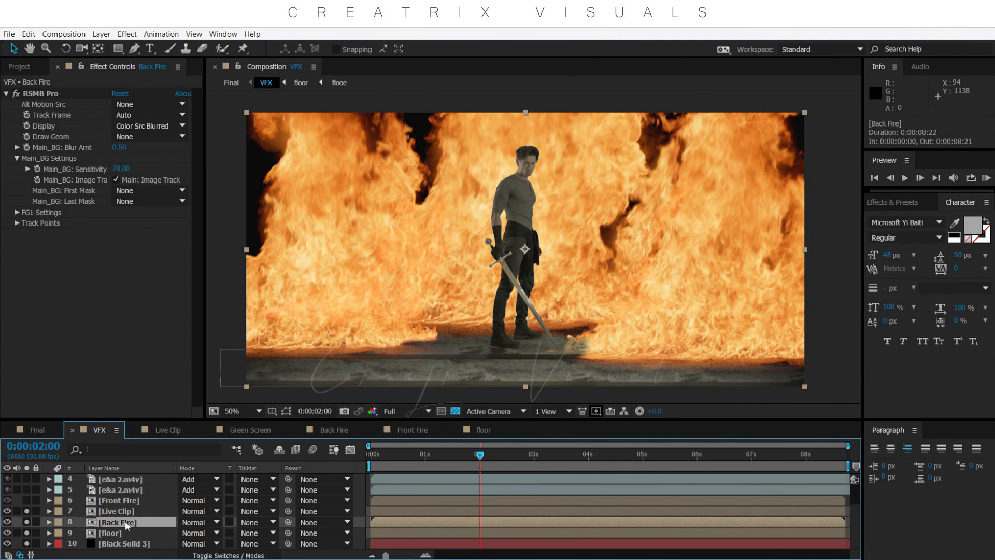
double_click(126, 520)
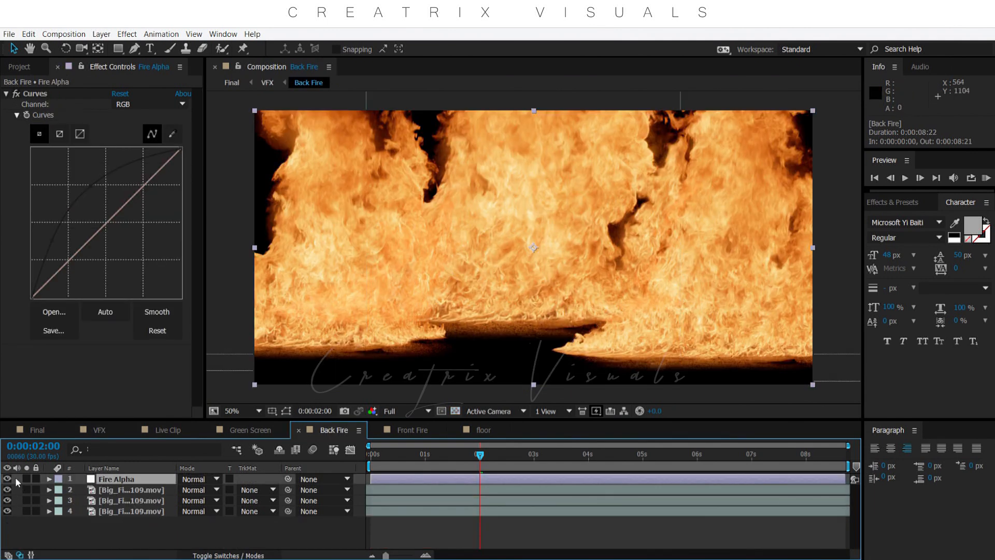
- Hide Fire Alpha and the two upper Big_Fire clips, and look over the bottom fire clip's Transform options without applying any
left_click_drag(7, 479, 7, 500)
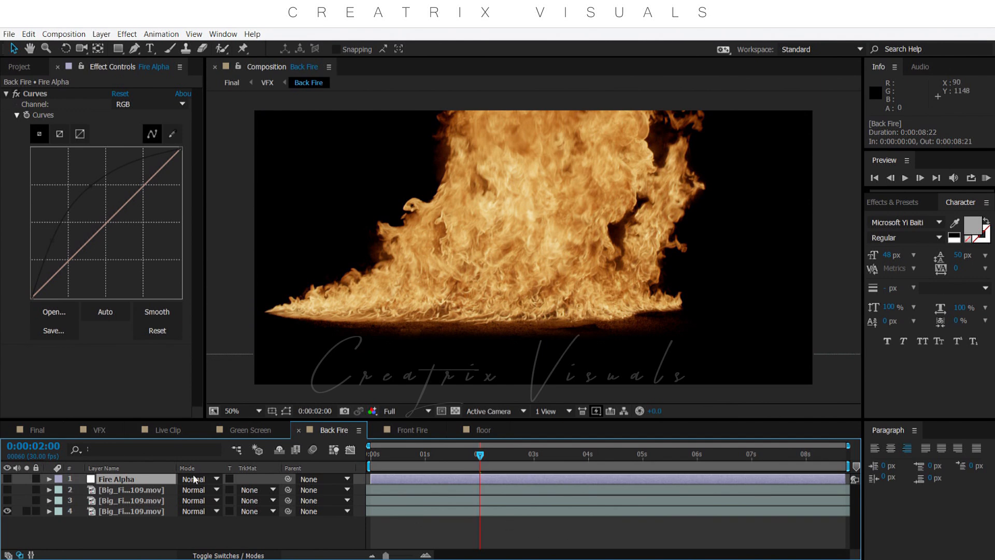
right_click(137, 510)
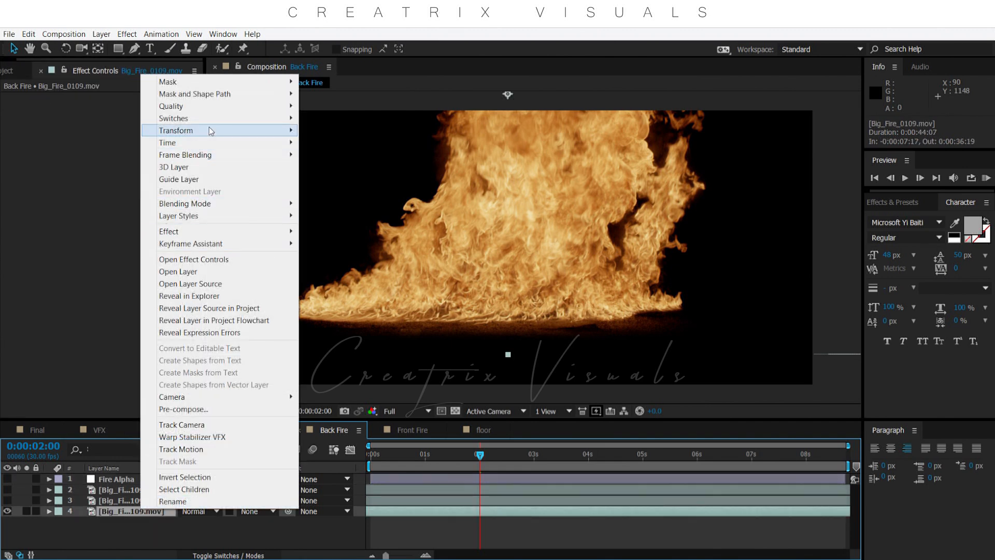
mouse_move(210, 131)
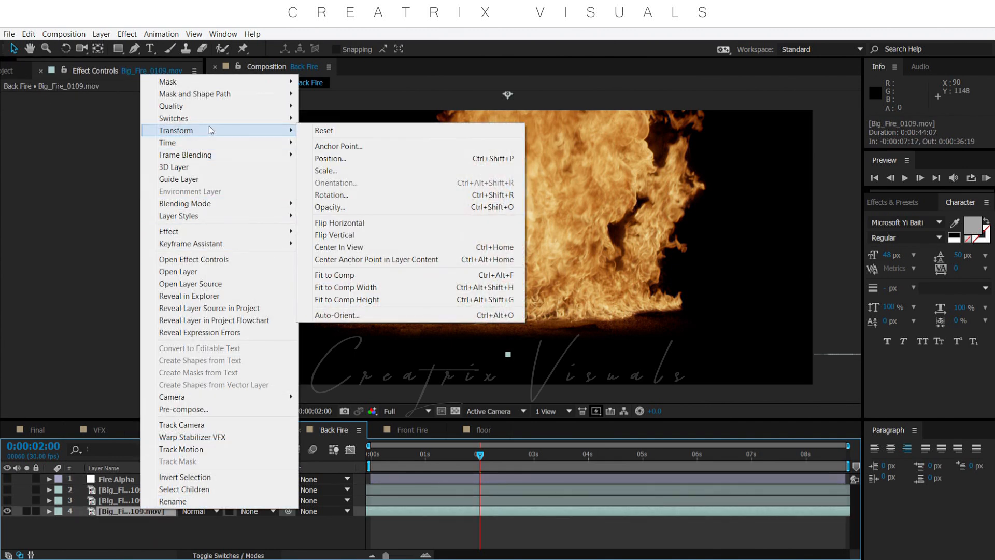
left_click(154, 540)
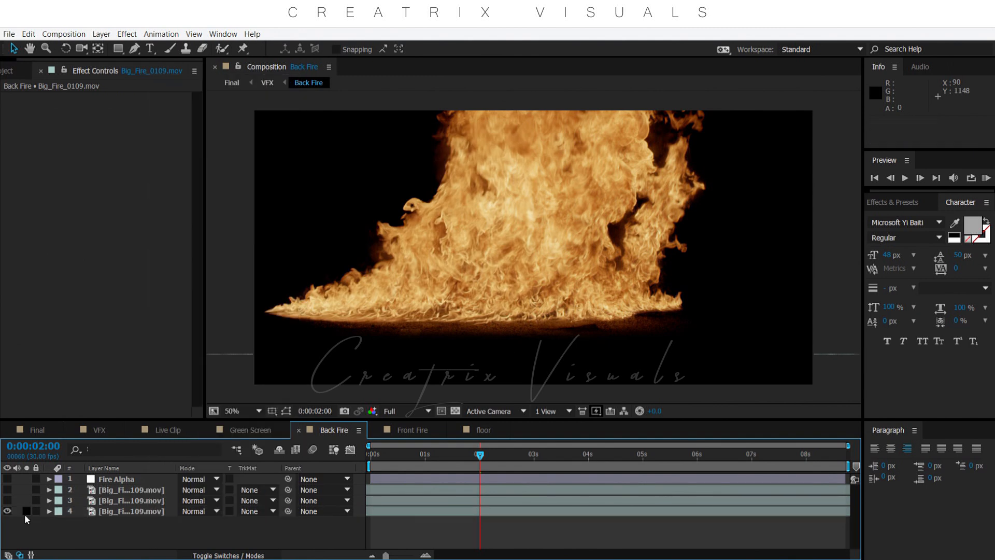
- Turn the two hidden Big_Fire clips and the Fire Alpha layer back on one at a time to see what each adds
left_click(7, 500)
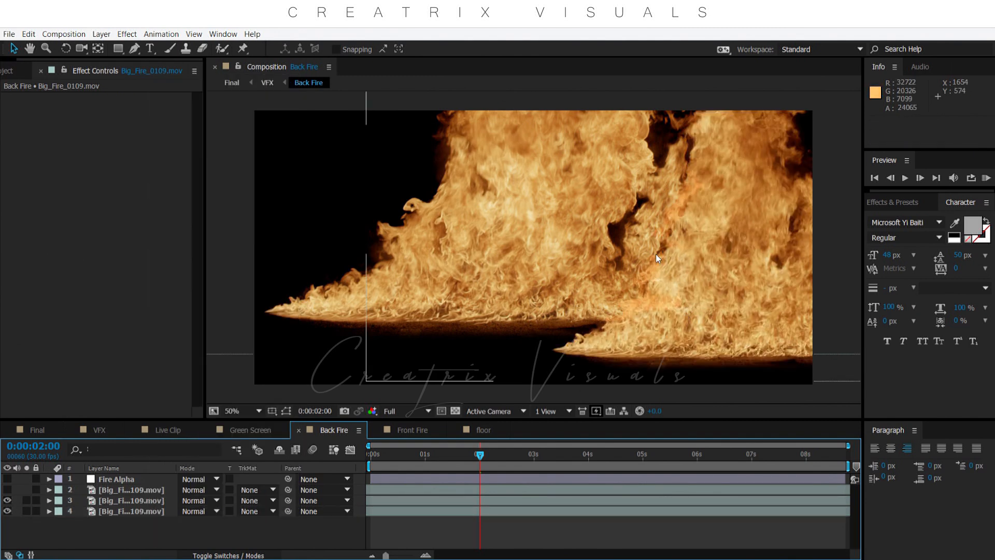
left_click(7, 490)
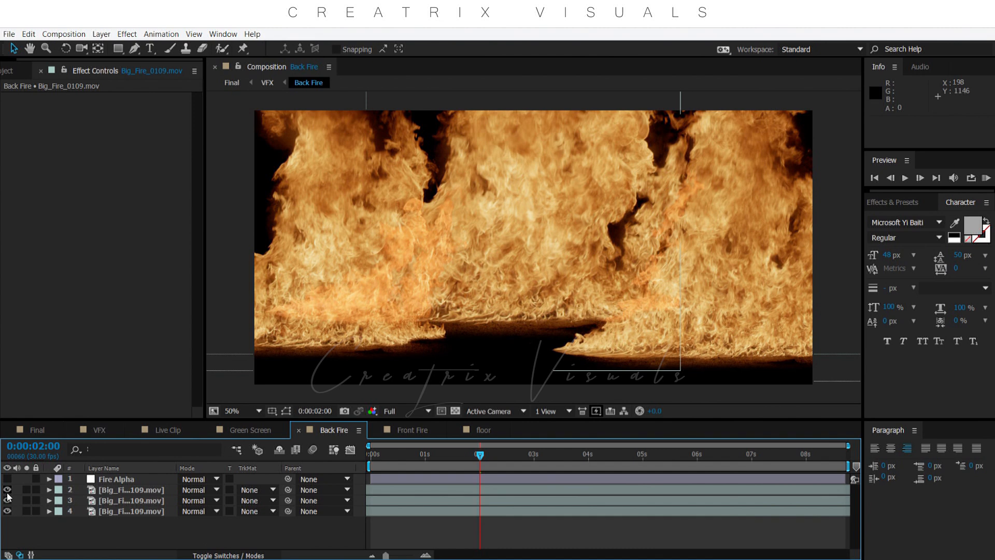
left_click(7, 479)
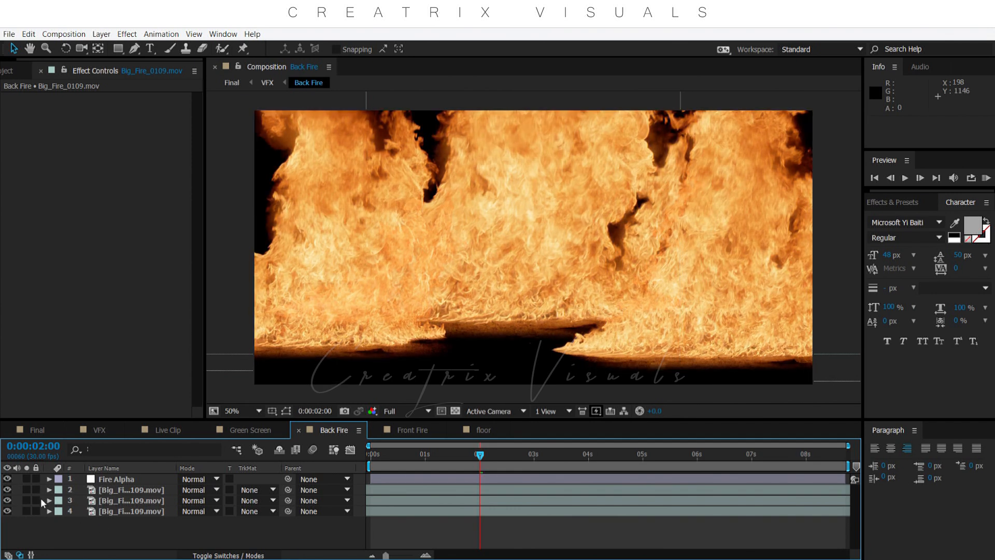
- Hide the Fire Alpha adjustment layer and look over the layer commands without creating a new layer
left_click(6, 478)
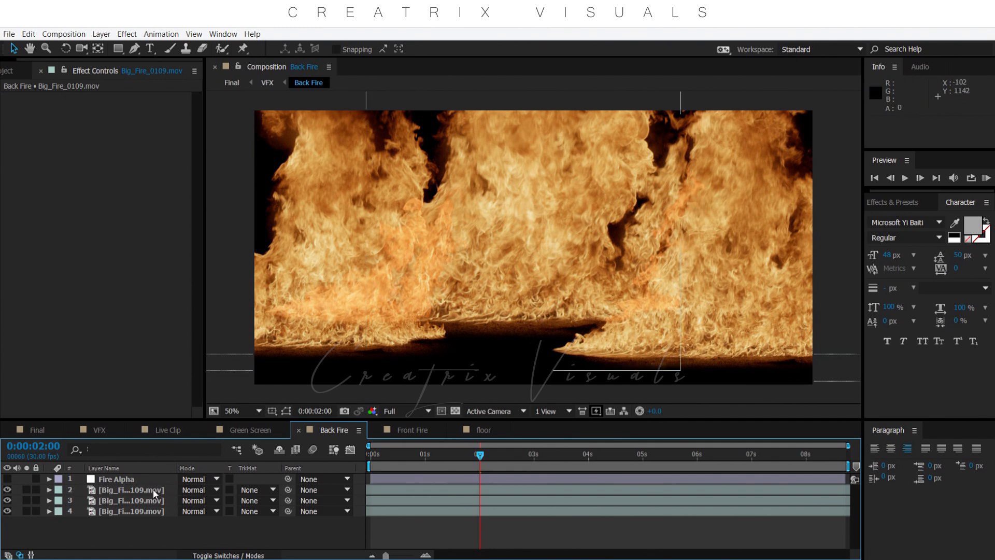
left_click(119, 479)
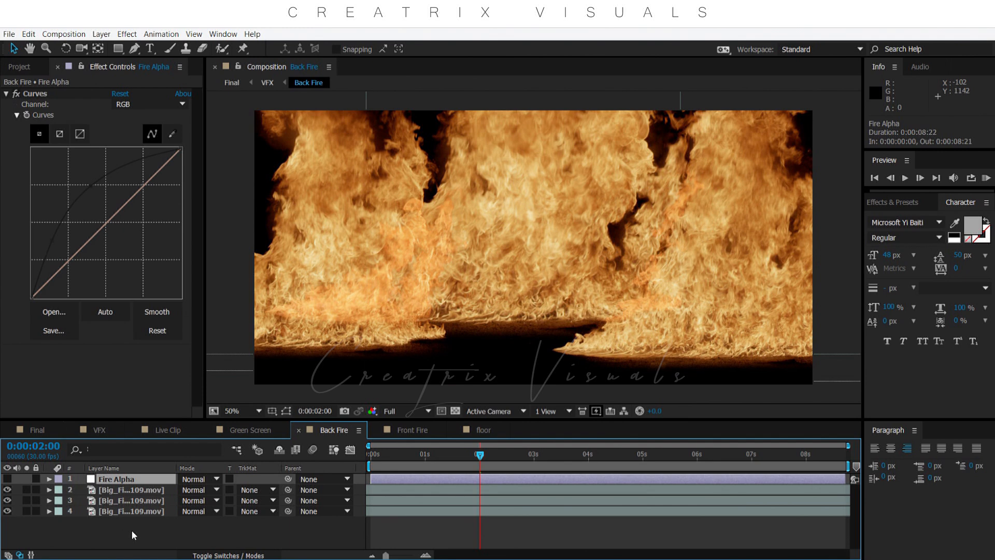
left_click(101, 34)
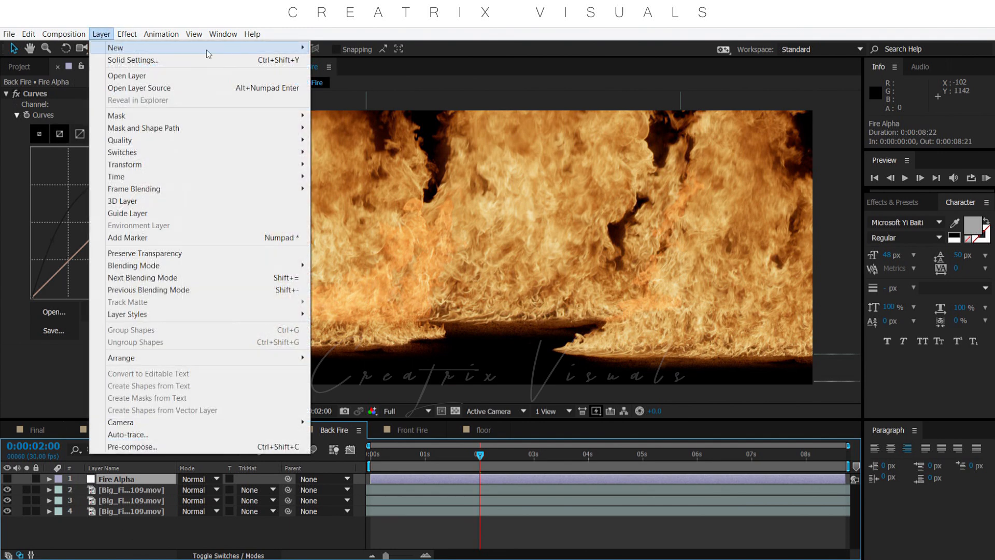
left_click(177, 519)
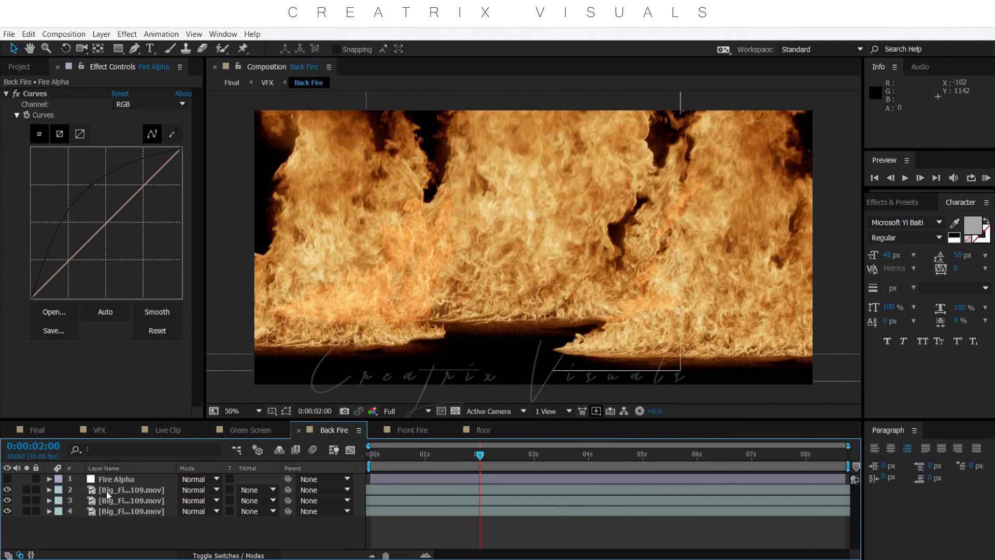
- Check how see-through the three fire clips are over the transparency grid without Fire Alpha, and restore the black background
left_click(455, 411)
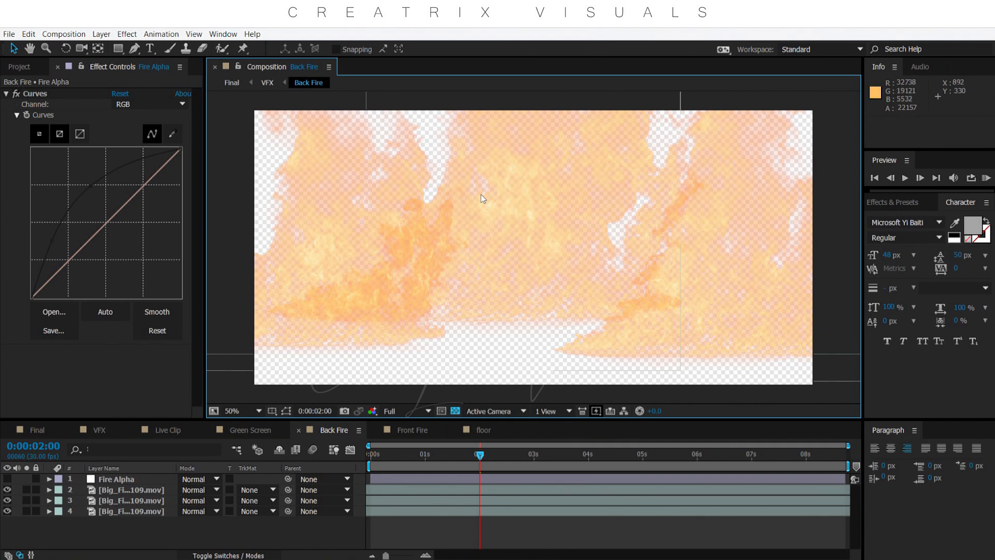
key("slash")
key("comma")
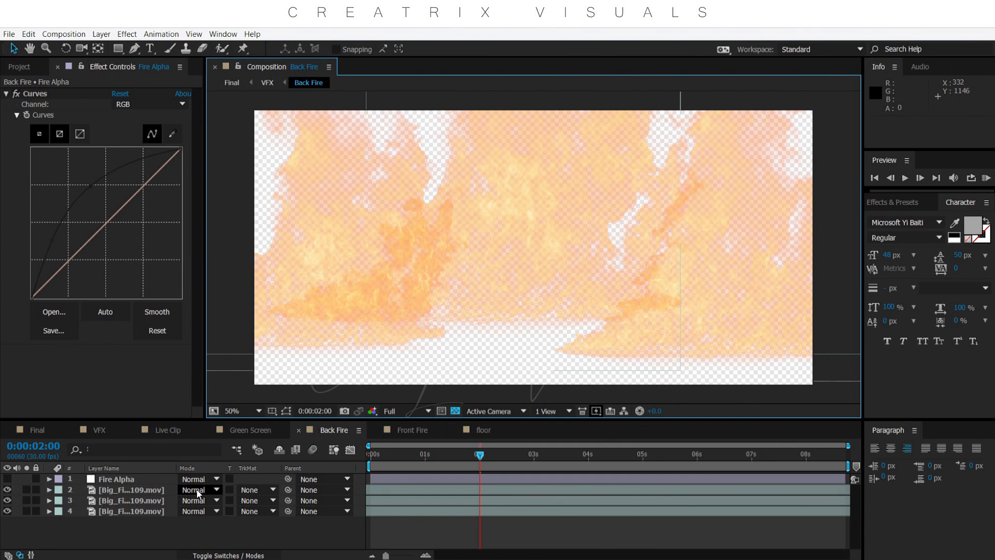
left_click(455, 410)
- Turn the Fire Alpha layer back on and bow the Alpha channel curve of its Curves effect further upward
left_click(124, 477)
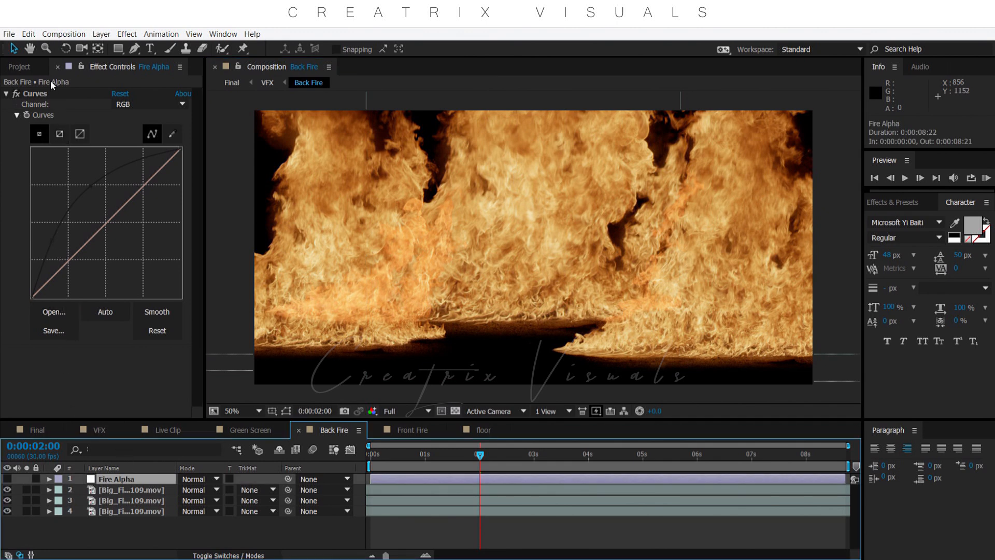
left_click(7, 478)
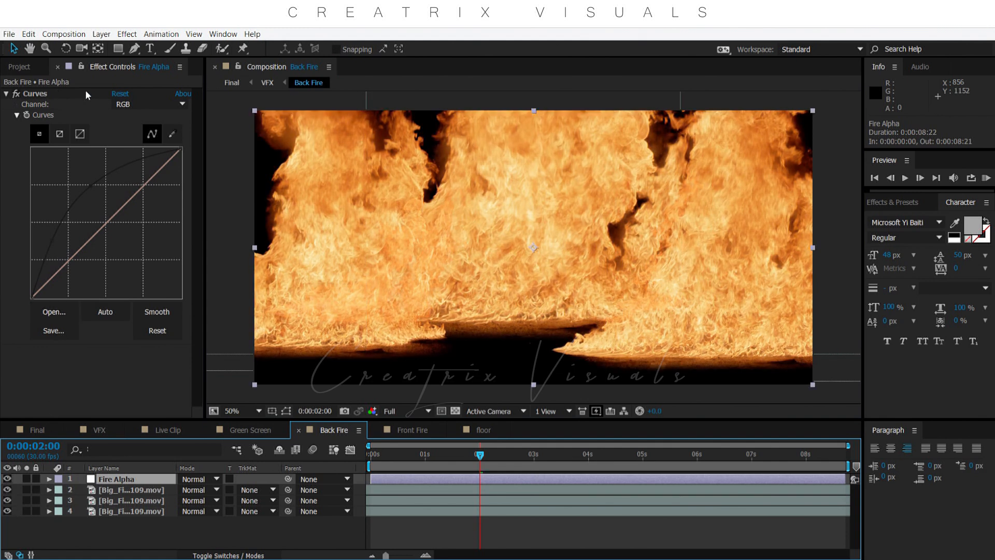
left_click(142, 105)
left_click(139, 164)
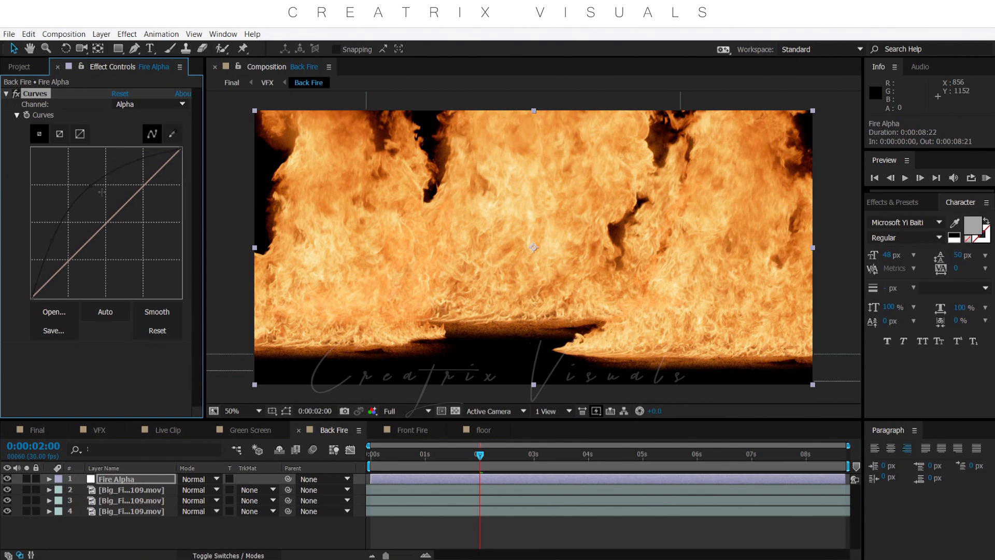
left_click_drag(91, 185, 92, 190)
left_click_drag(95, 196, 96, 188)
mouse_move(55, 234)
left_mouse_down()
mouse_move(95, 257)
mouse_move(49, 239)
left_mouse_up()
left_click_drag(96, 185, 88, 176)
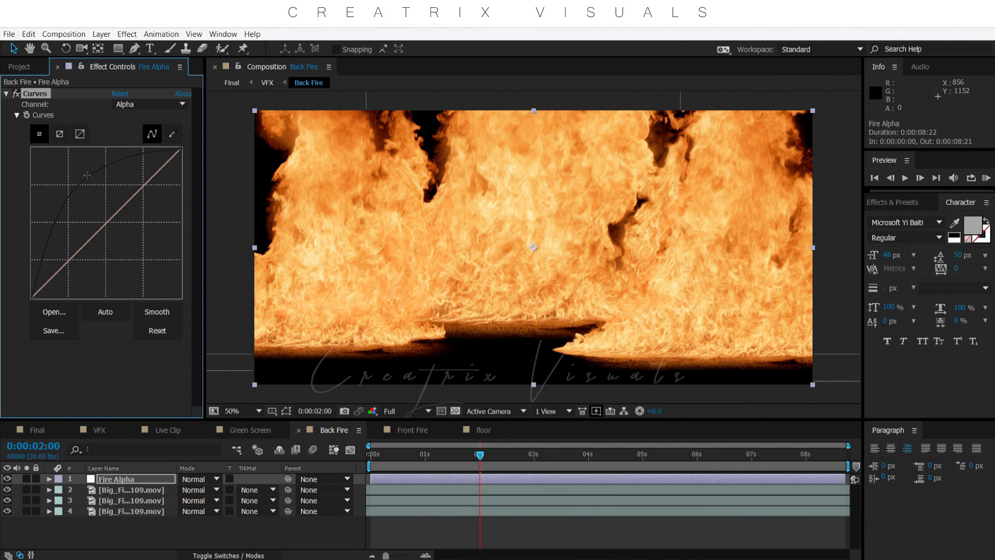
- Compare the fire over the transparency grid with Fire Alpha's Curves effect off and on, inspect it at 200%, and return to 50%
left_click(455, 411)
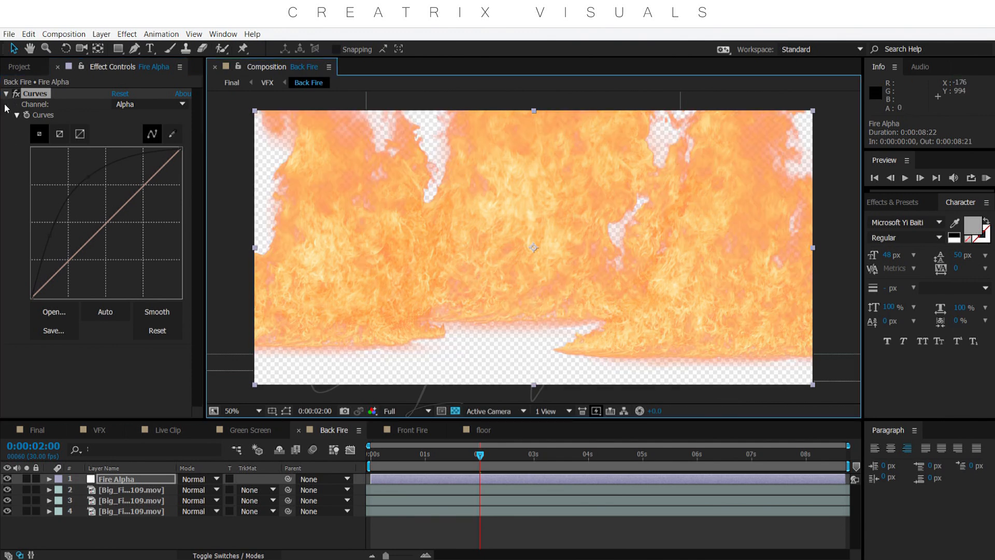
left_click(17, 94)
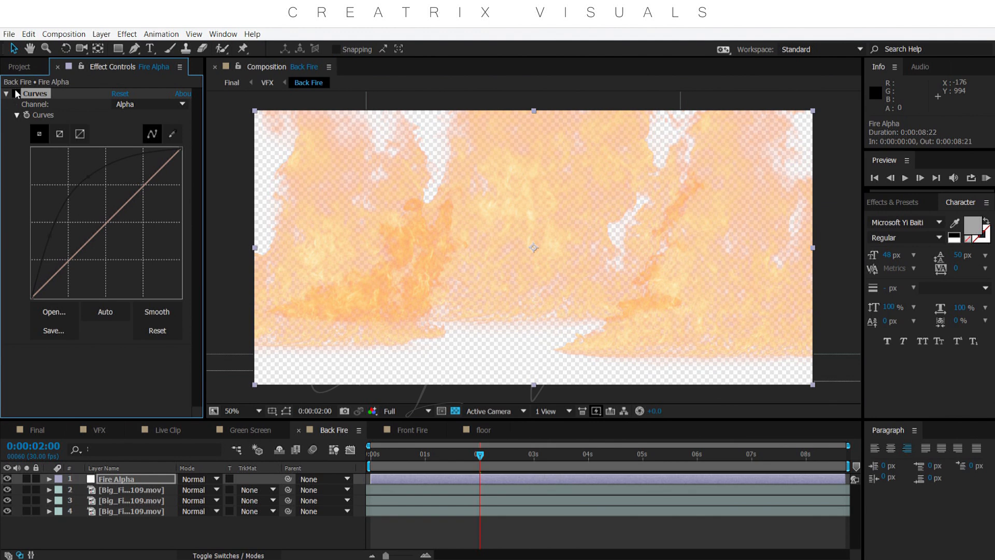
left_click(16, 93)
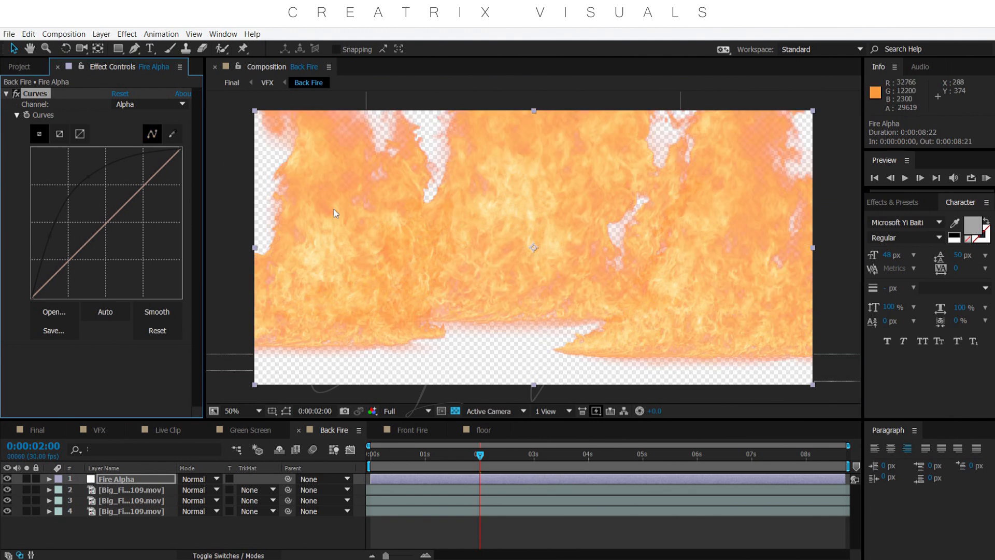
key("period")
key("period")
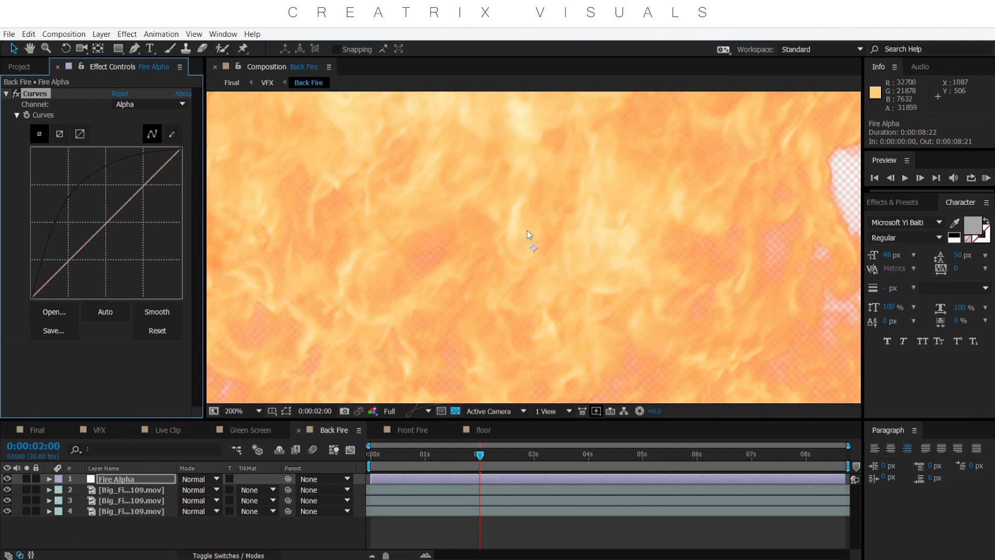
key("comma")
key("comma")
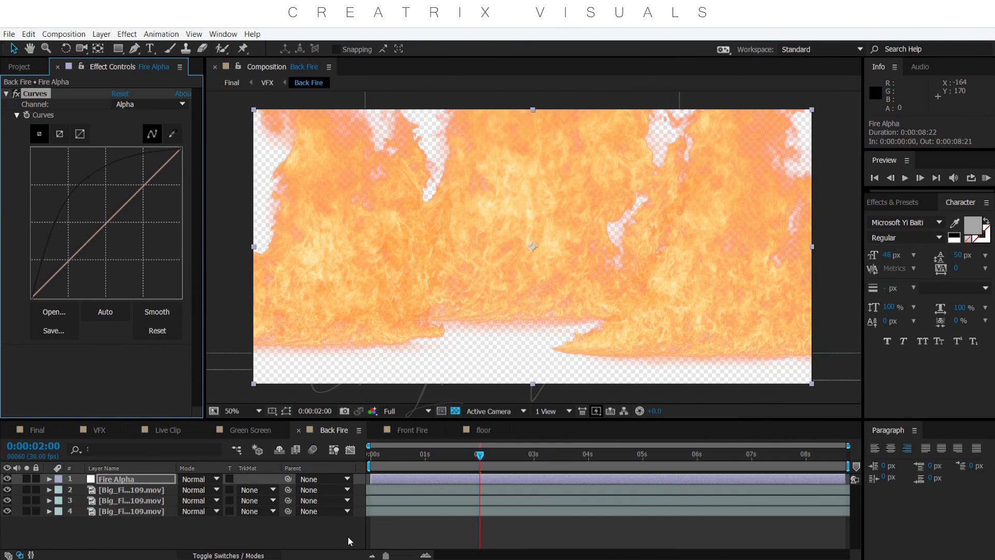
- Turn off the transparency grid and return to the VFX composition with the Live Clip layer selected
left_click(455, 410)
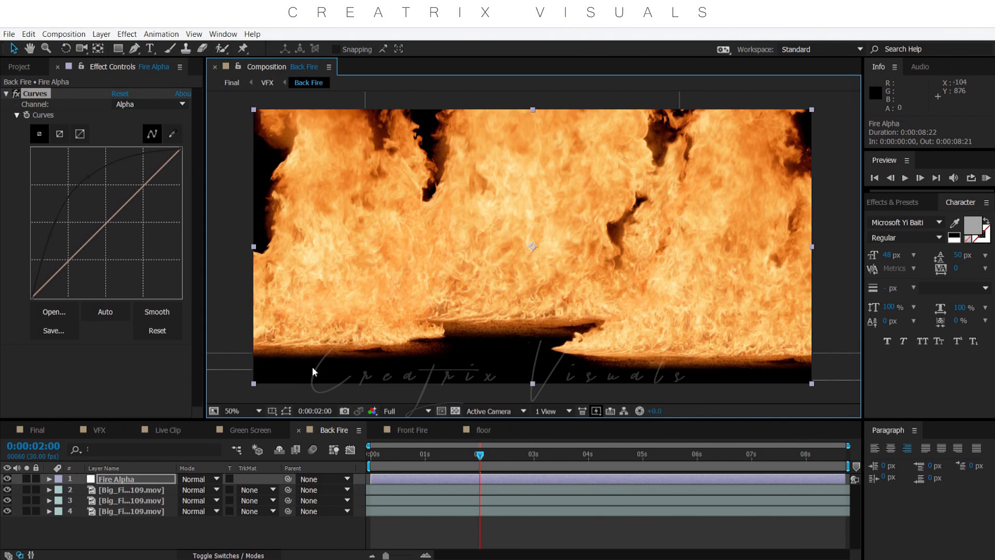
scroll(512, 245, "down", 1)
scroll(512, 245, "up", 1)
left_click(98, 430)
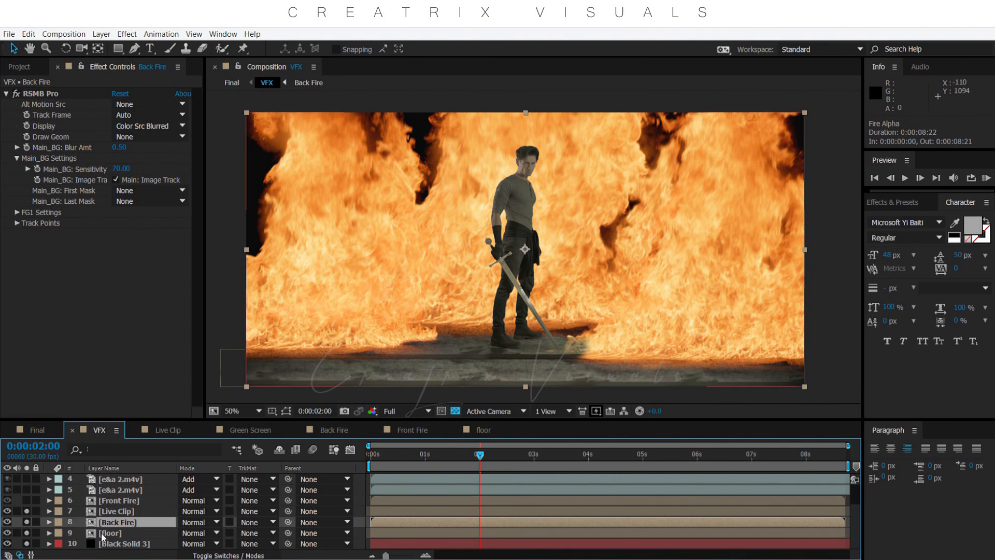
left_click(124, 502)
left_click(125, 511)
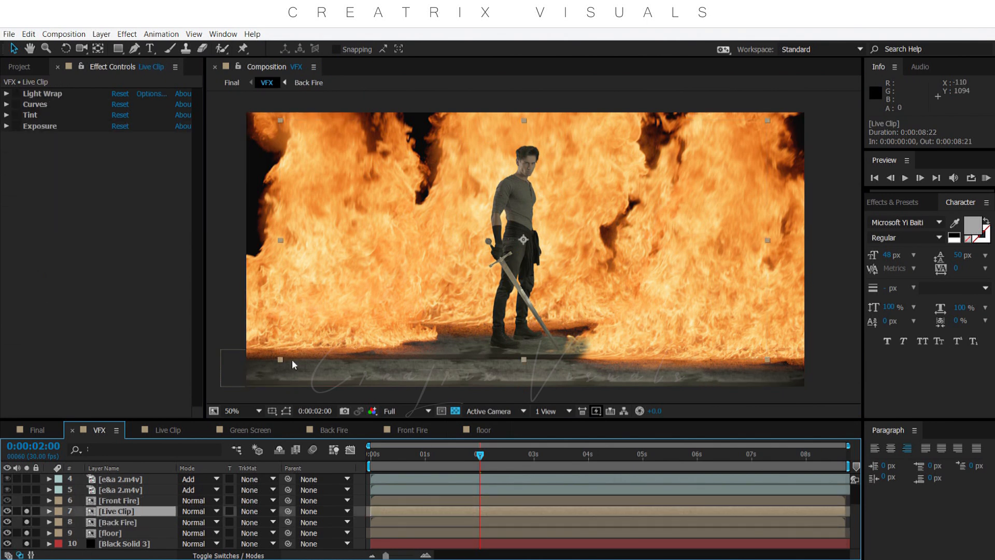
- Show the Light Wrap settings of the Live Clip layer and enable the effect with the swordsman viewed at 200%
scroll(584, 186, "up", 1)
scroll(459, 195, "down", 1)
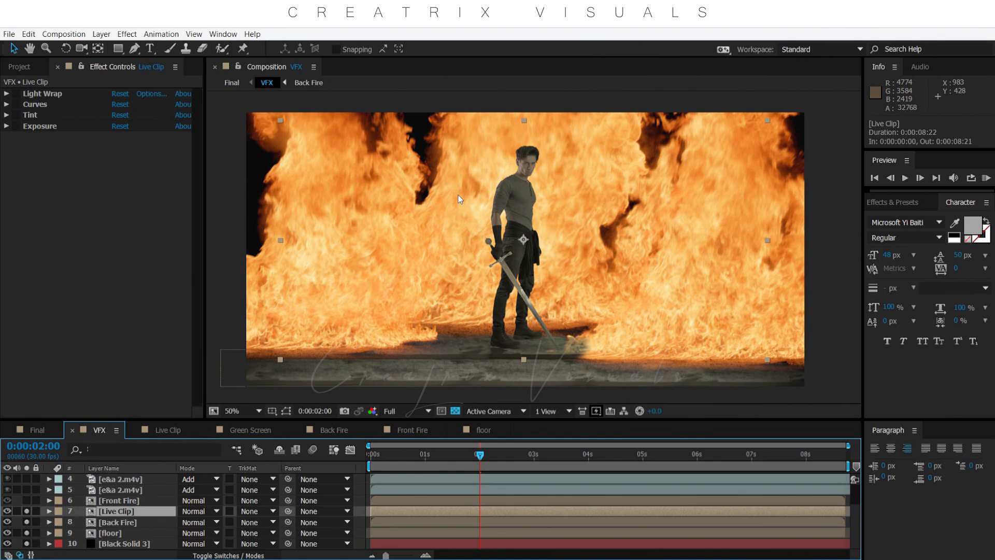
scroll(458, 195, "up", 1)
key("space")
left_click_drag(494, 204, 501, 332)
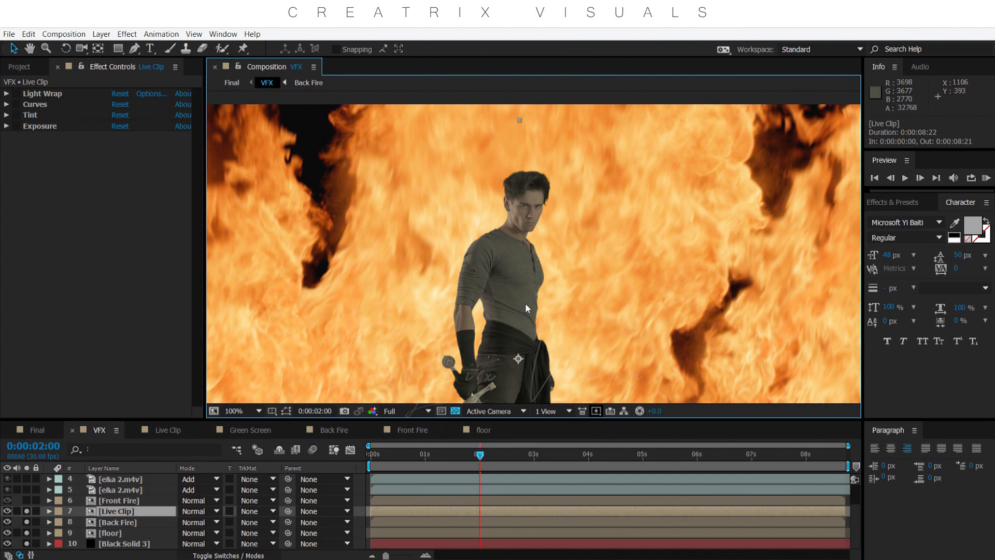
scroll(539, 281, "up", 1)
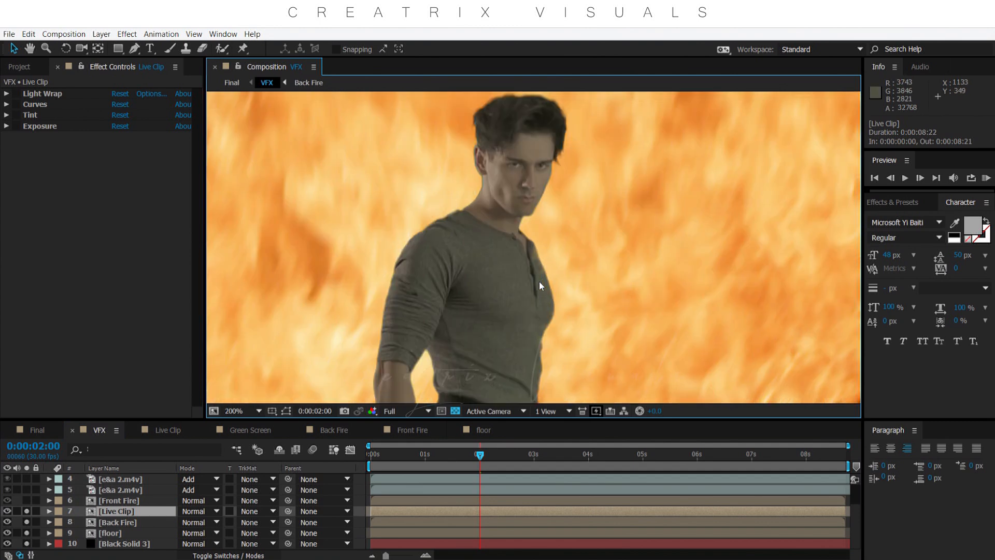
left_click(7, 94)
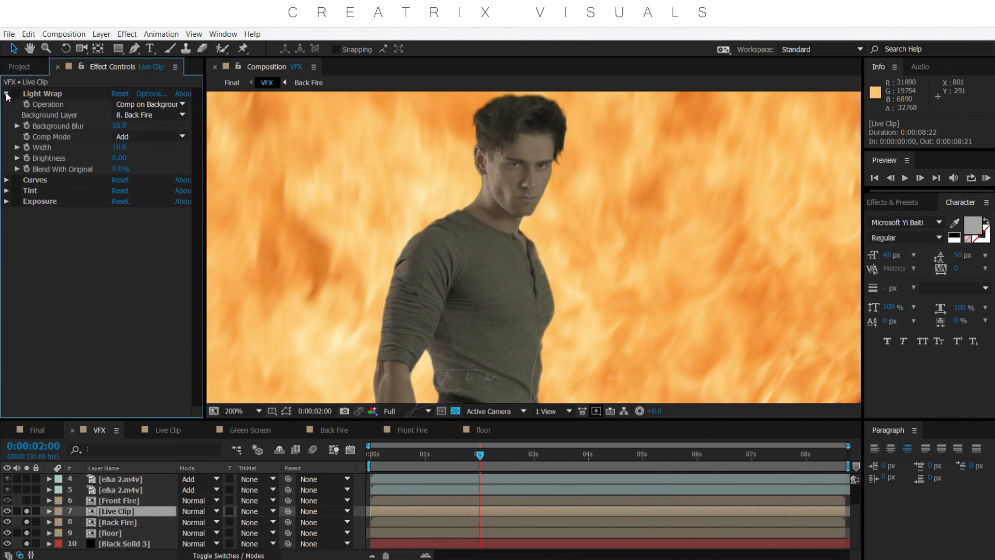
left_click(39, 95)
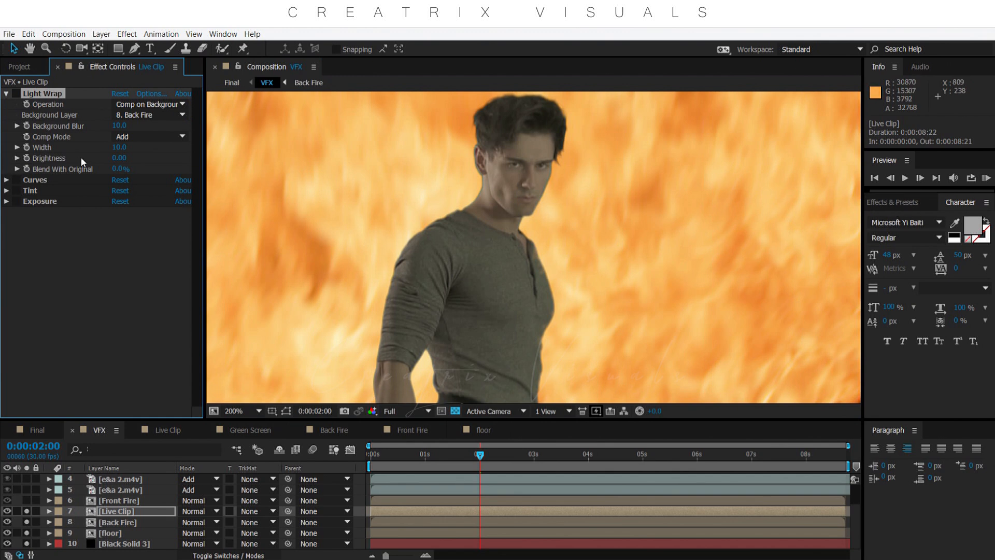
left_click(16, 94)
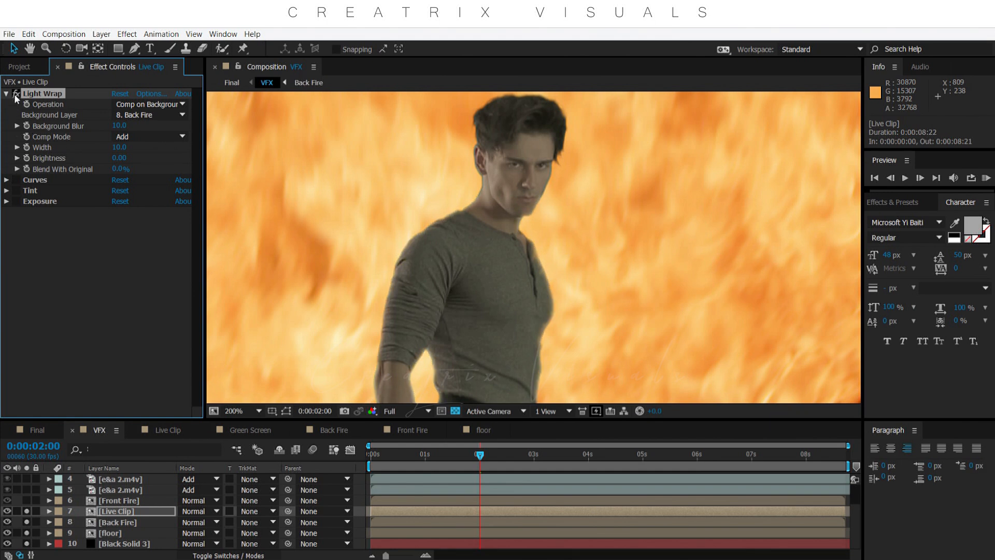
- Compare the swordsman's edges with Light Wrap off and on, inspecting his arm, torso and shoulders at 400%
scroll(484, 298, "up", 2)
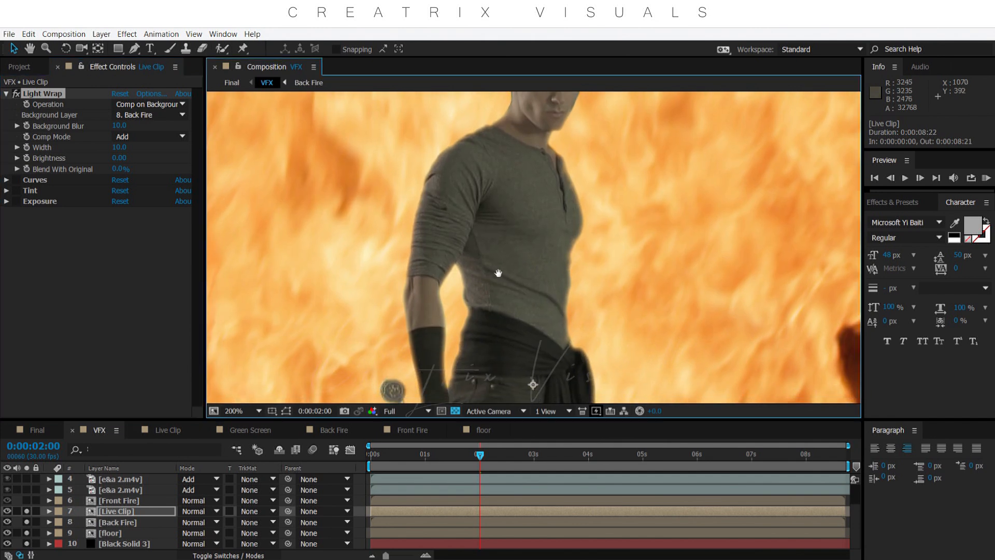
left_click_drag(437, 255, 570, 188)
left_click(17, 94)
left_click(16, 94)
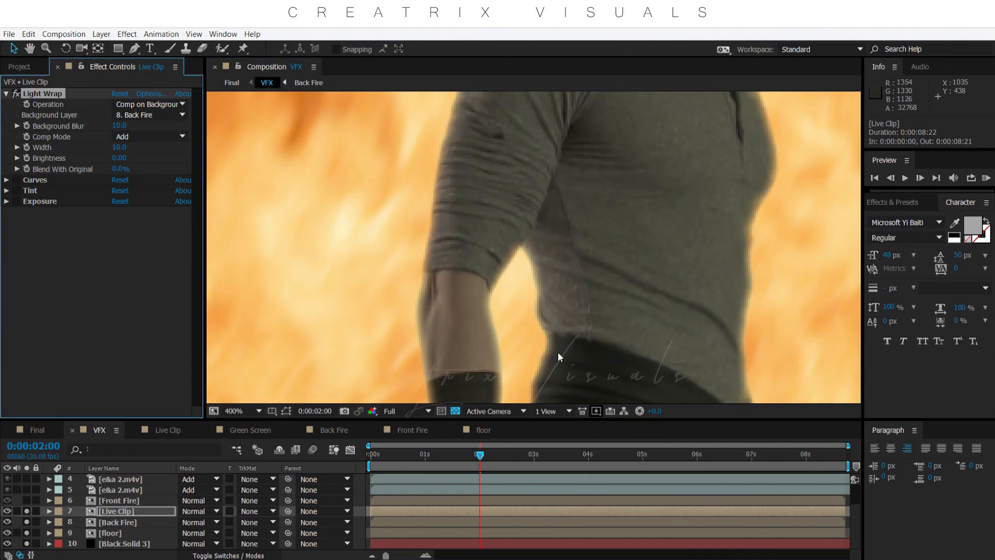
left_click_drag(575, 234, 560, 367)
left_click_drag(641, 172, 539, 173)
mouse_move(563, 334)
left_mouse_down()
mouse_move(540, 298)
mouse_move(562, 324)
left_mouse_up()
left_click_drag(493, 285, 581, 285)
key("v")
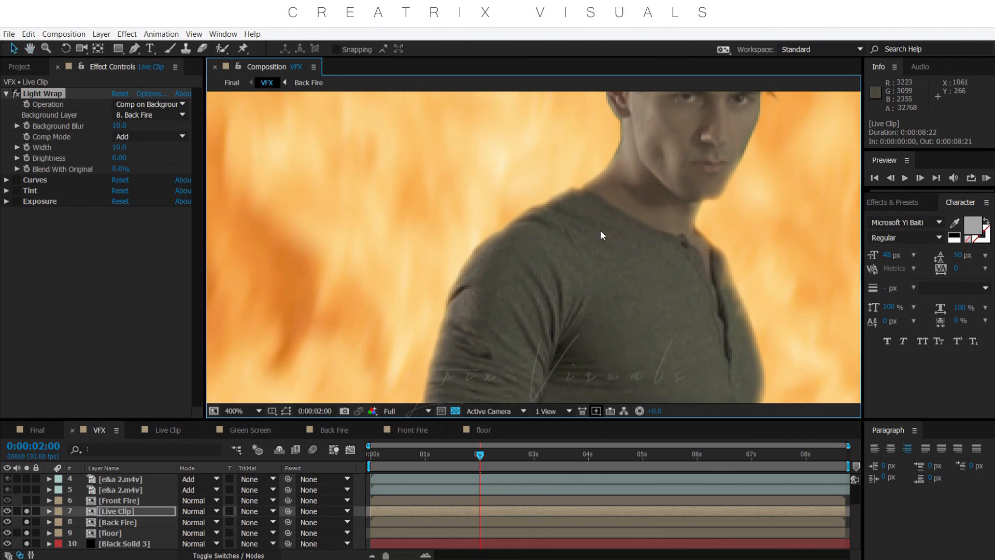
scroll(611, 193, "down", 2)
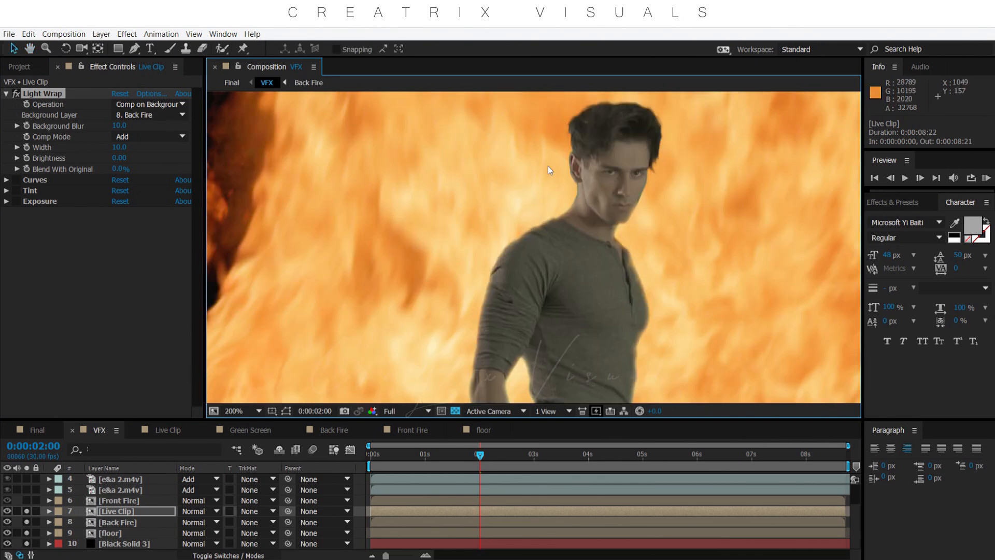
- Examine the light-wrapped swordsman alone over transparency by un-soloing Back Fire, floor and Black Solid 3, and solo those layers again
left_click_drag(27, 522, 27, 543)
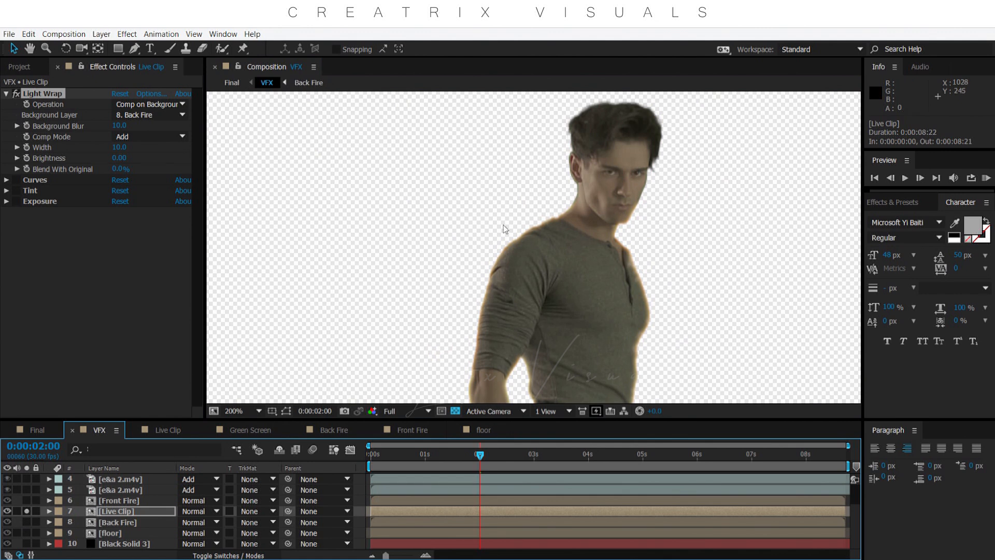
left_click_drag(597, 354, 566, 258)
scroll(568, 259, "down", 1)
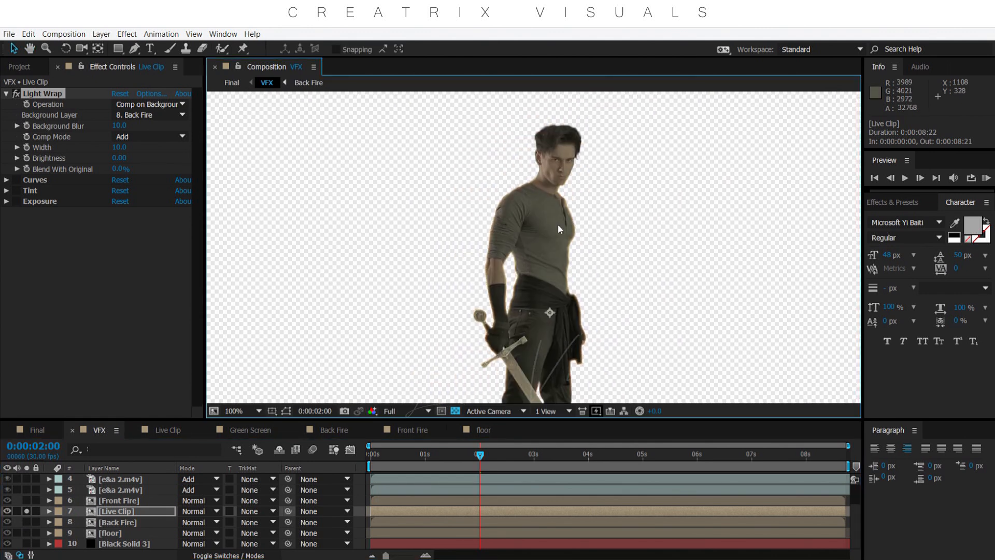
left_click_drag(27, 522, 27, 543)
scroll(353, 310, "down", 1)
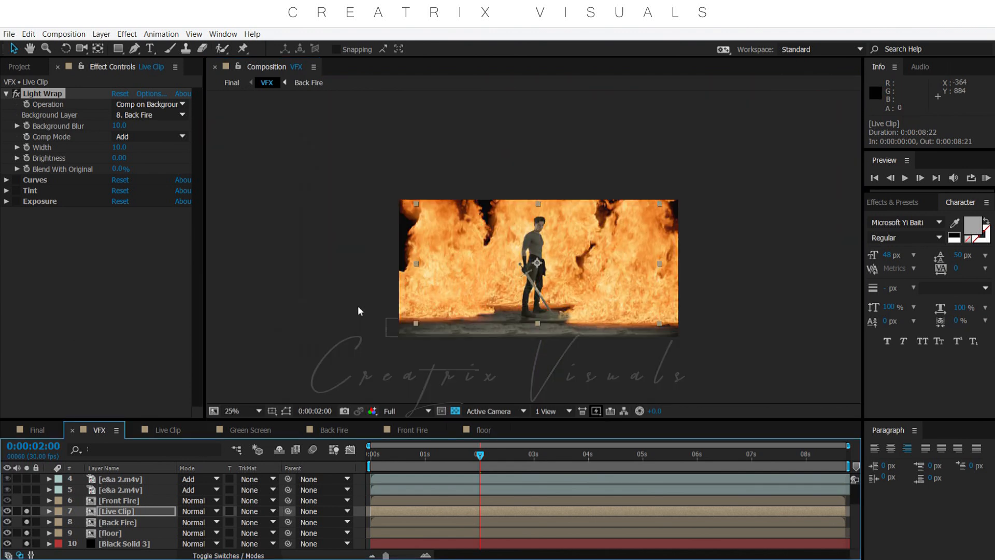
- Inspect how the swordsman's outline blends into the fire, and compare it at 100% with Light Wrap off and on
scroll(378, 294, "up", 3)
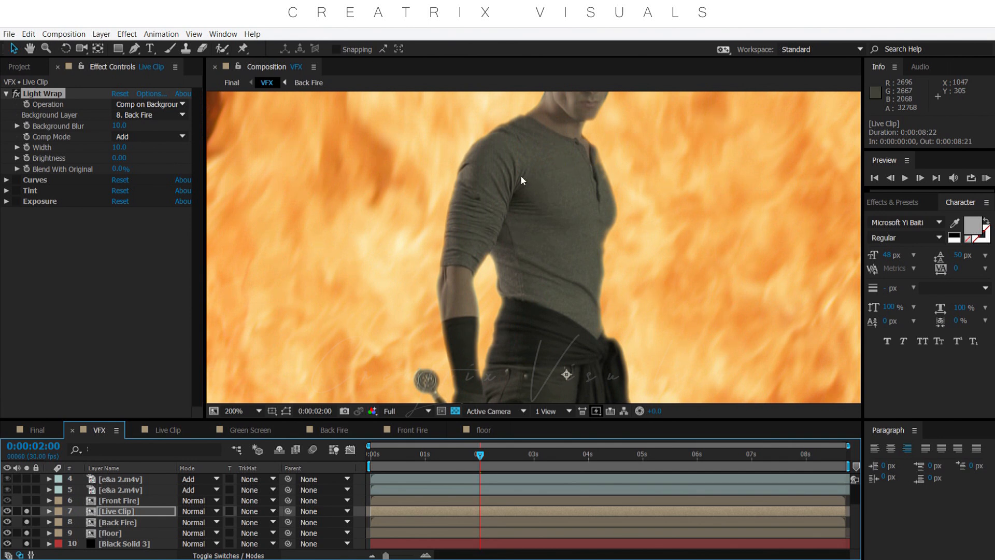
key("space")
left_click_drag(540, 363, 525, 123)
left_click_drag(533, 317, 557, 381)
scroll(542, 240, "down", 1)
left_click_drag(551, 178, 551, 259)
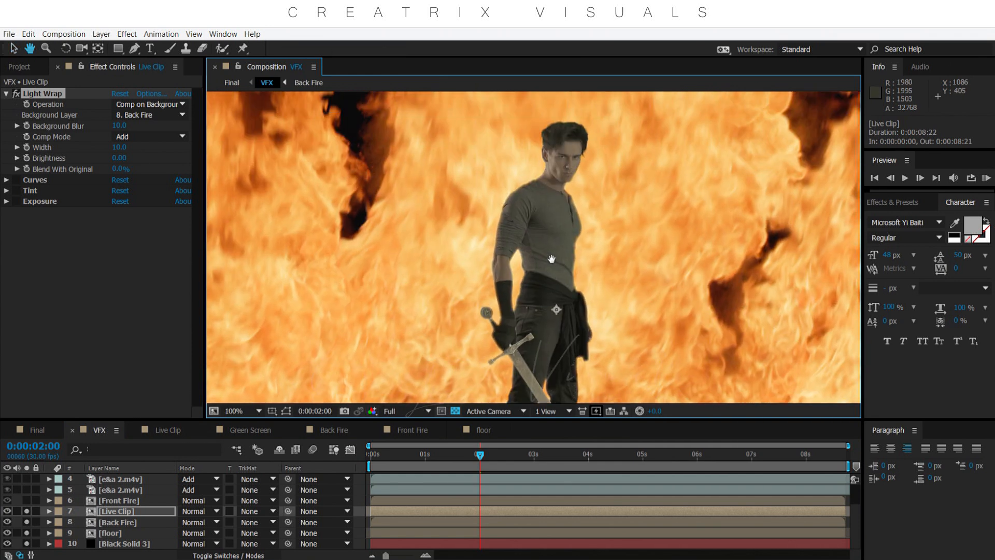
left_click(16, 94)
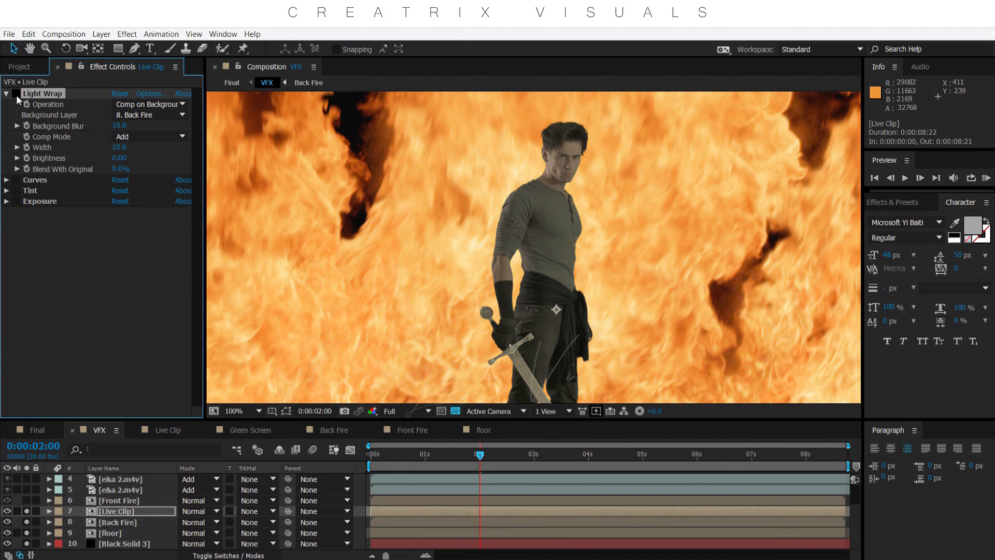
left_click(16, 94)
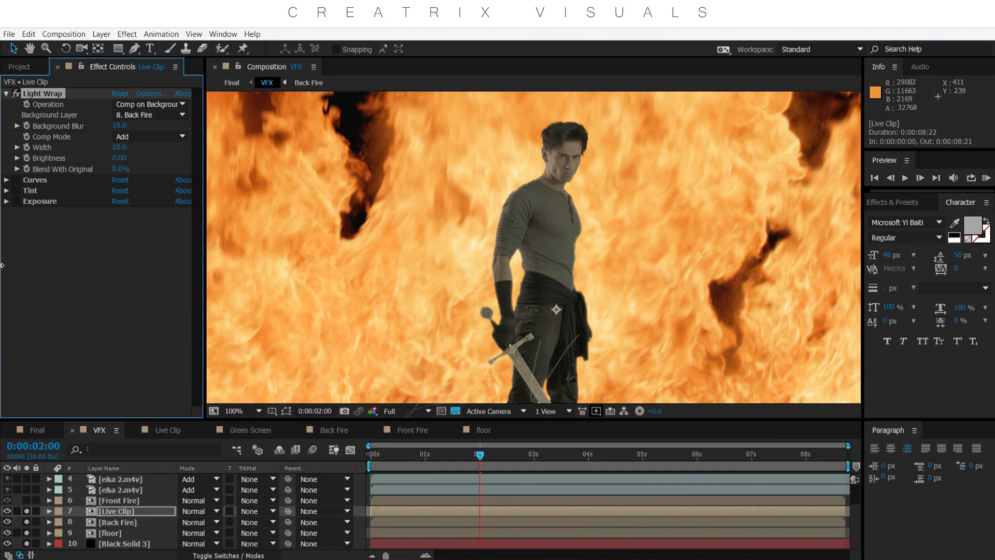
- Enable the Curves, Tint and Exposure effects on the Live Clip layer and view the whole frame at 50%
left_click(17, 179)
left_click(16, 191)
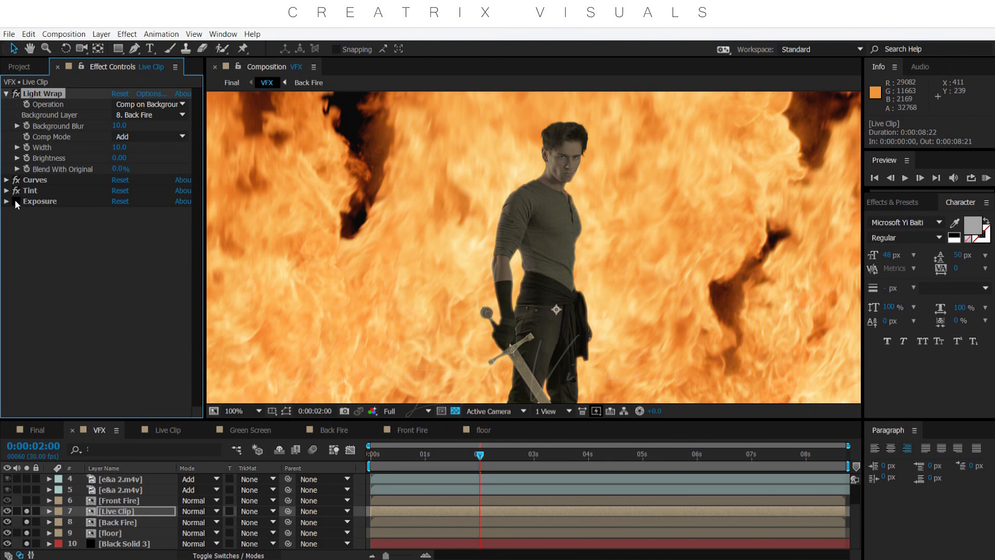
left_click(16, 201)
scroll(605, 299, "down", 1)
key("space")
left_click_drag(602, 308, 576, 269)
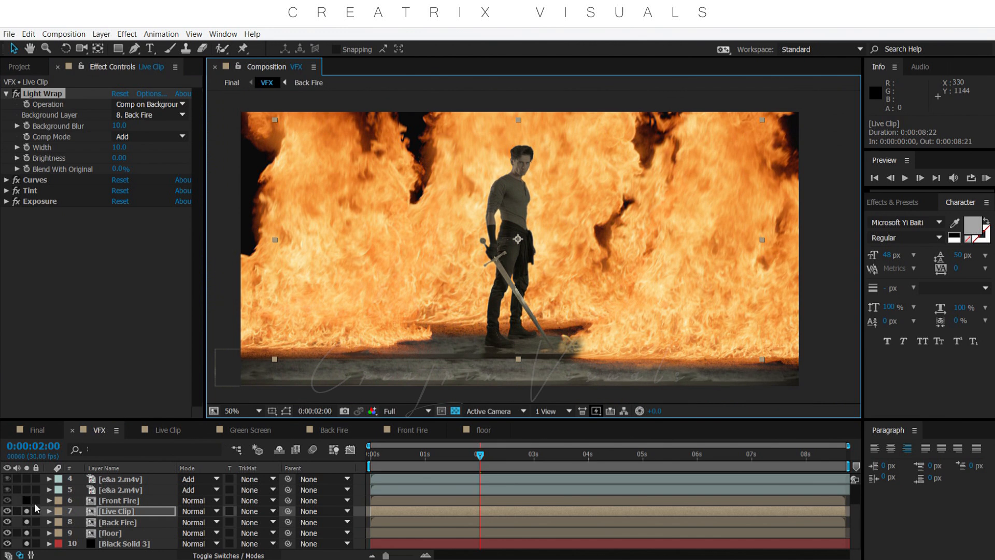
- Solo the Front Fire layer along with the rest of the scene and open its composition
left_click(120, 501)
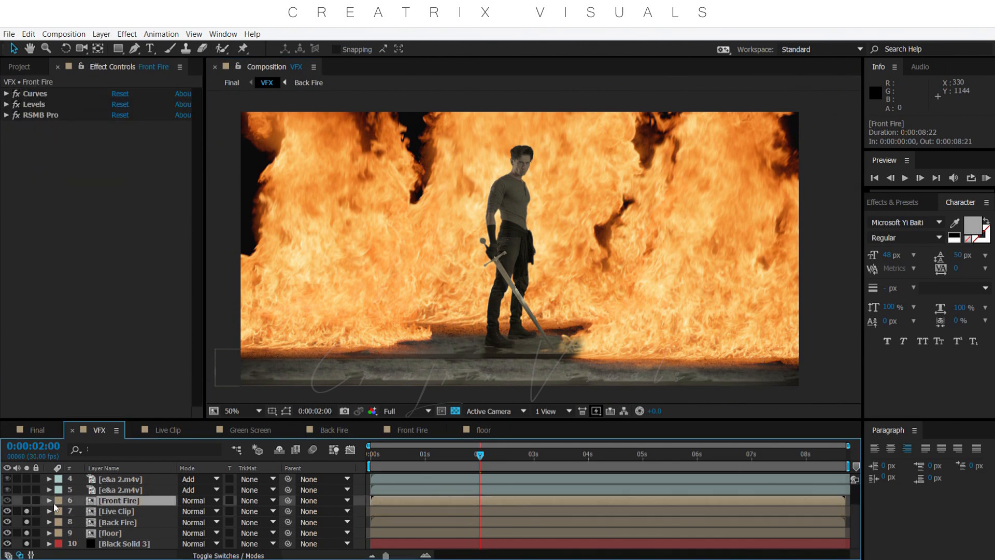
left_click(26, 499)
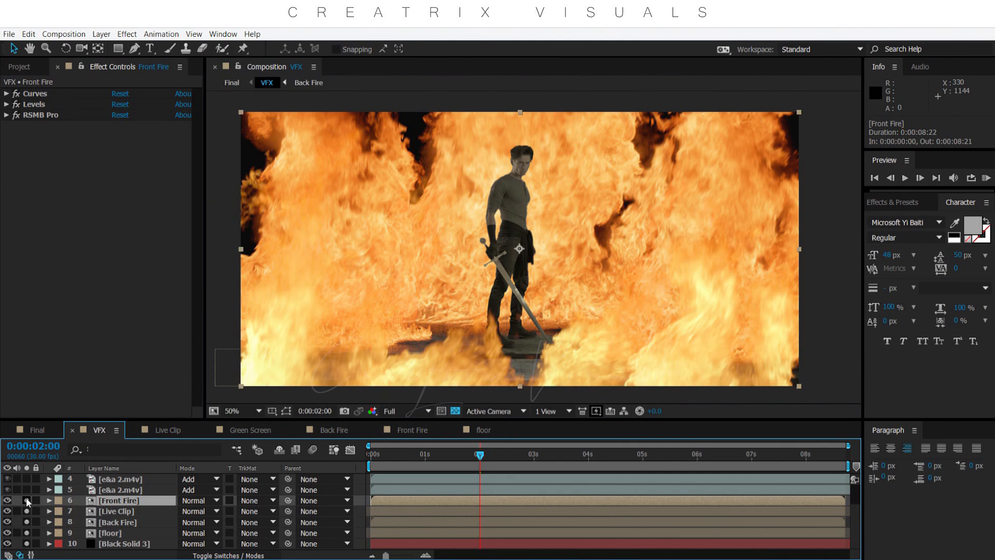
left_click(415, 430)
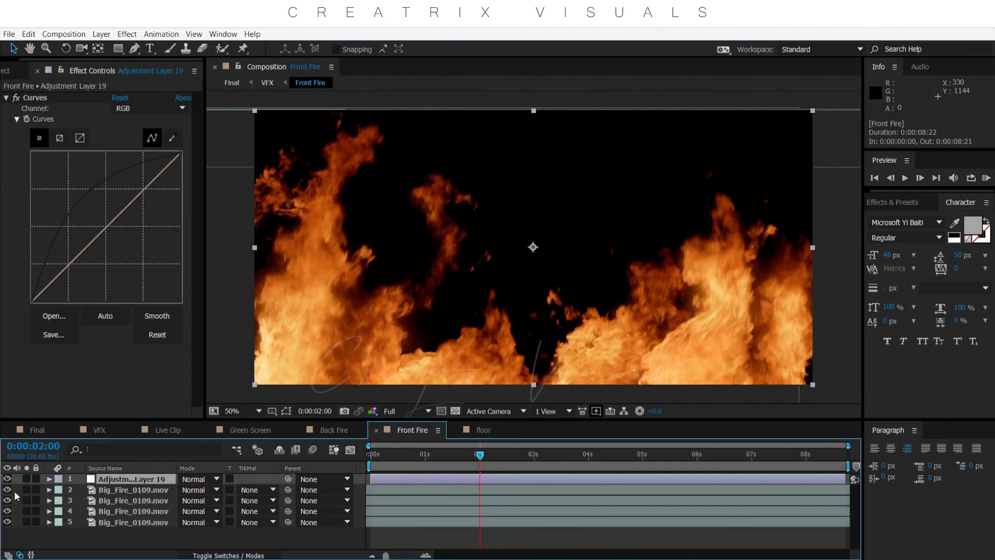
- Hide Adjustment Layer 19 in Front Fire, toggle the four fire clips off and on, and return to the VFX composition
left_click(158, 480)
left_click(8, 480)
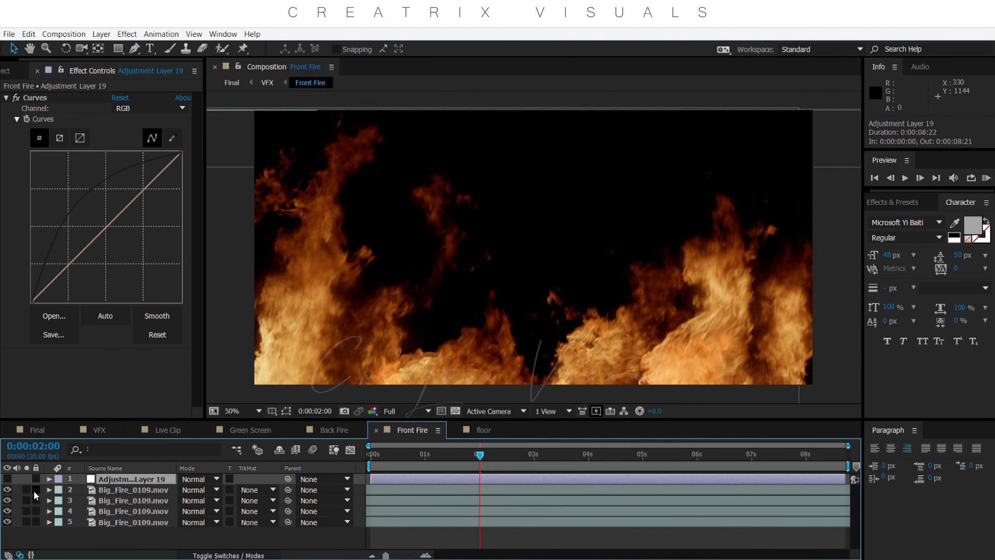
left_click_drag(7, 489, 11, 530)
left_click_drag(7, 490, 8, 521)
scroll(233, 200, "down", 1)
scroll(460, 282, "up", 1)
left_click(99, 429)
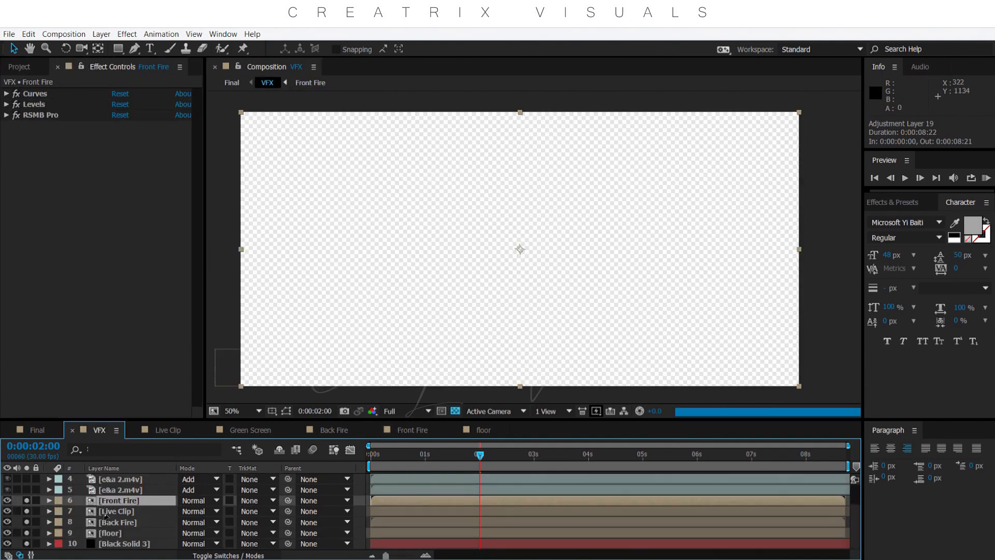
- Solo the e&a 8.m4v layer and both e&a 2.m4v ember layers so they join the fire scene
scroll(112, 518, "up", 1)
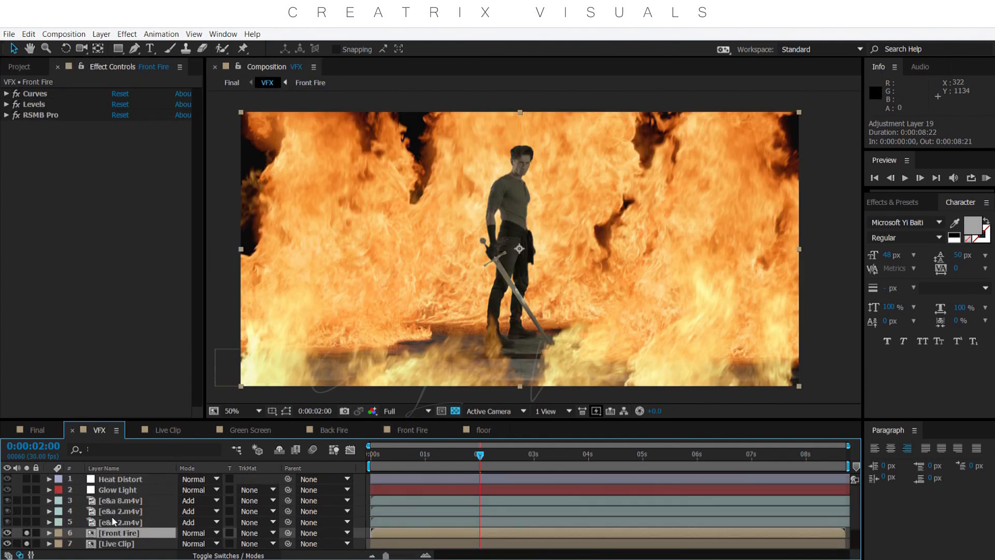
left_click(124, 501)
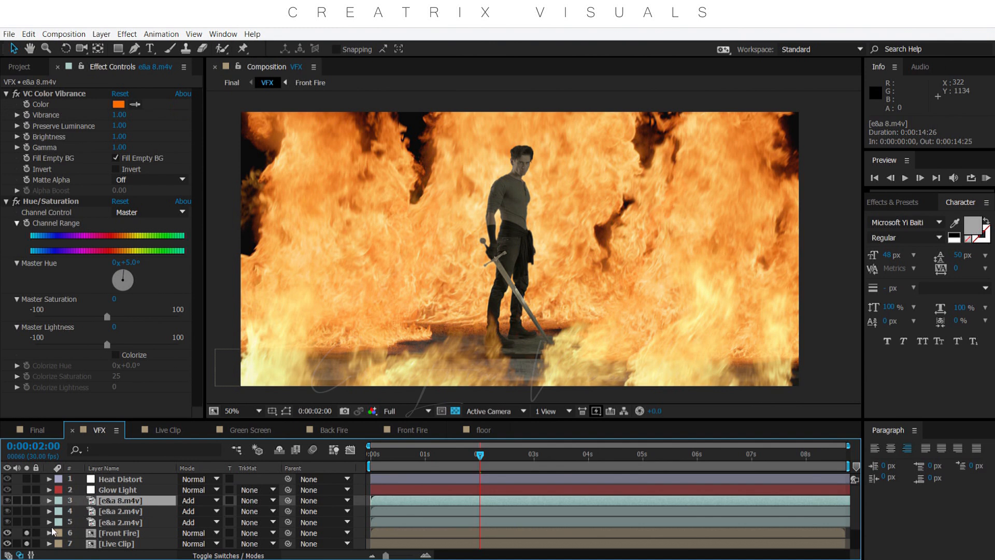
left_click_drag(25, 500, 29, 531)
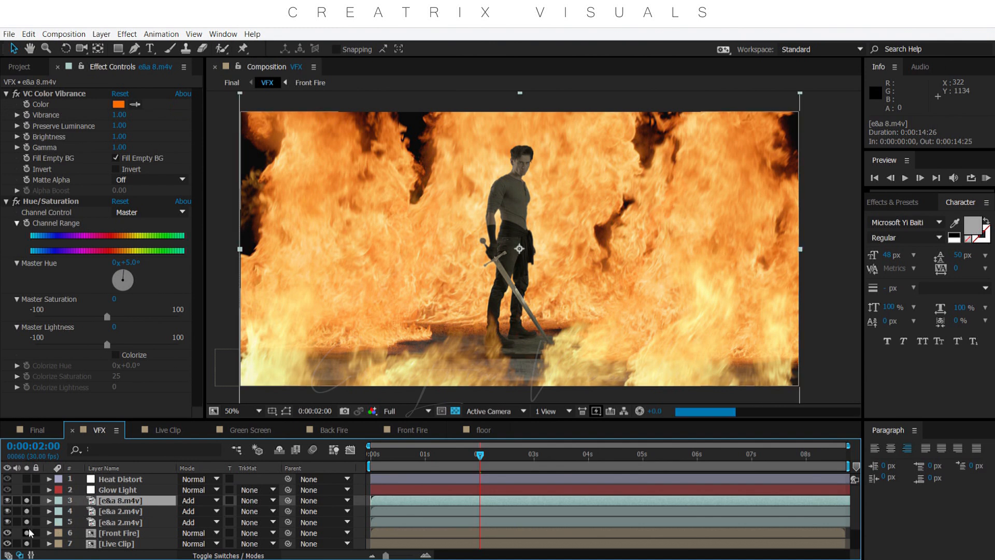
- Examine the floating embers across the fire and around the swordsman at 100%, and return to the full frame at 50%
scroll(523, 250, "up", 1)
left_click_drag(371, 227, 661, 352)
left_click_drag(414, 237, 499, 278)
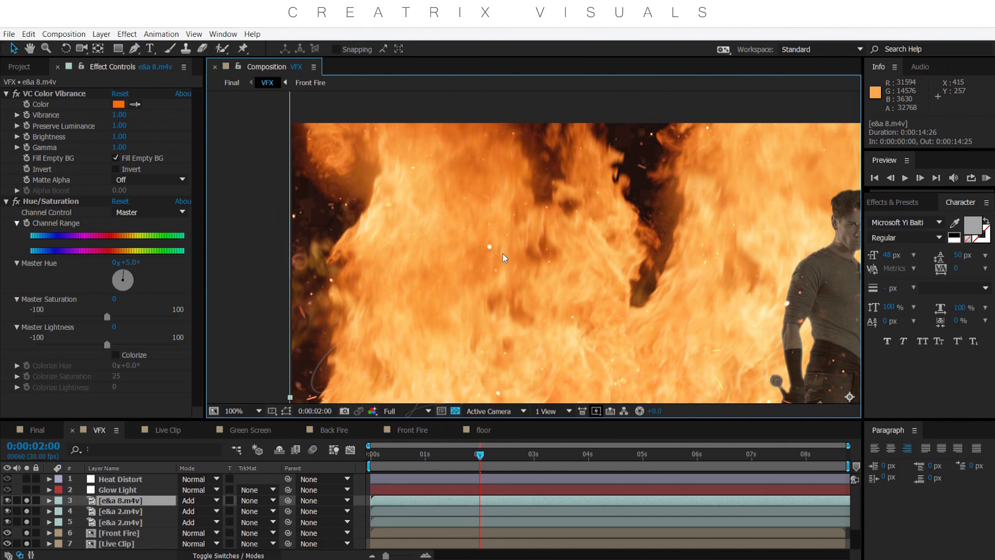
key("space")
left_click_drag(464, 260, 281, 230)
left_click_drag(596, 267, 440, 208)
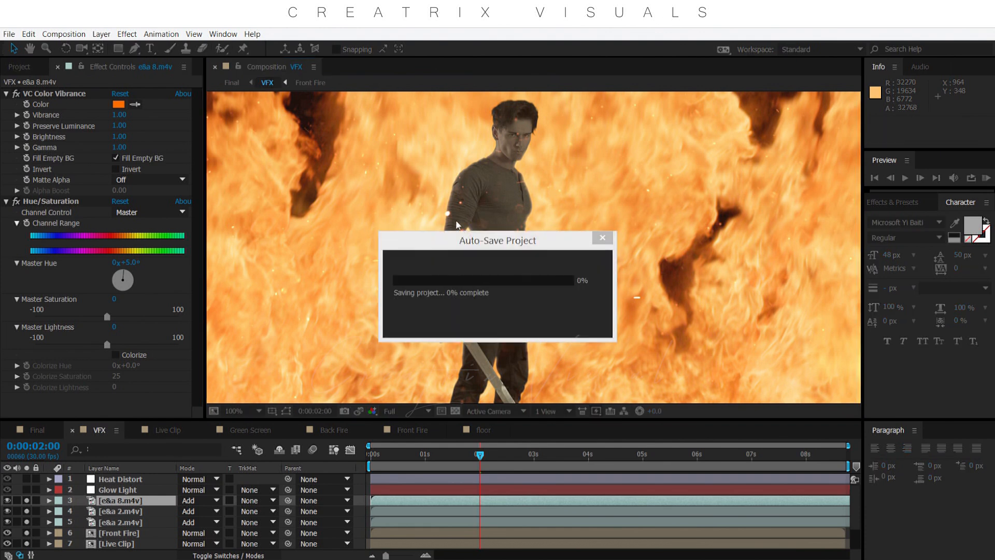
key("comma")
left_click_drag(540, 306, 543, 268)
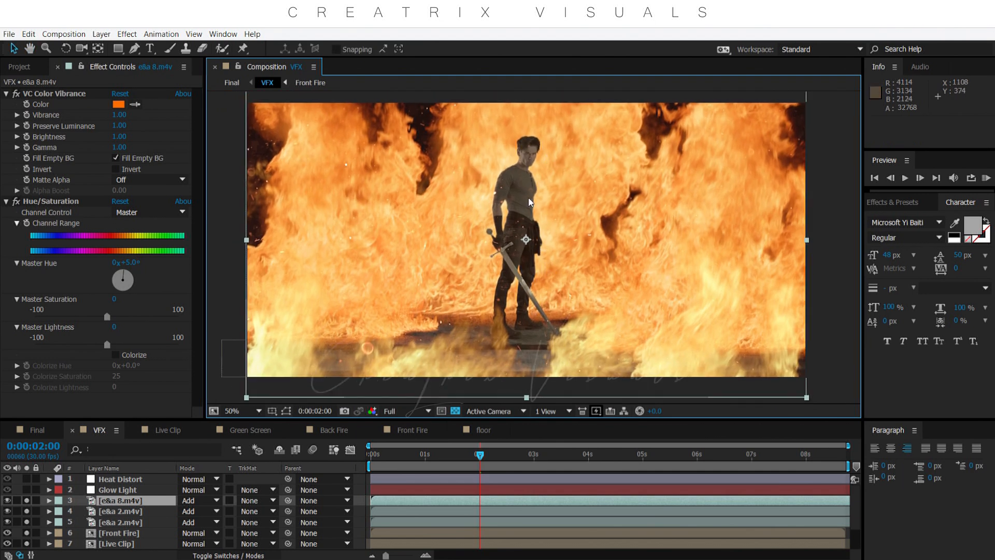
left_click_drag(539, 204, 540, 210)
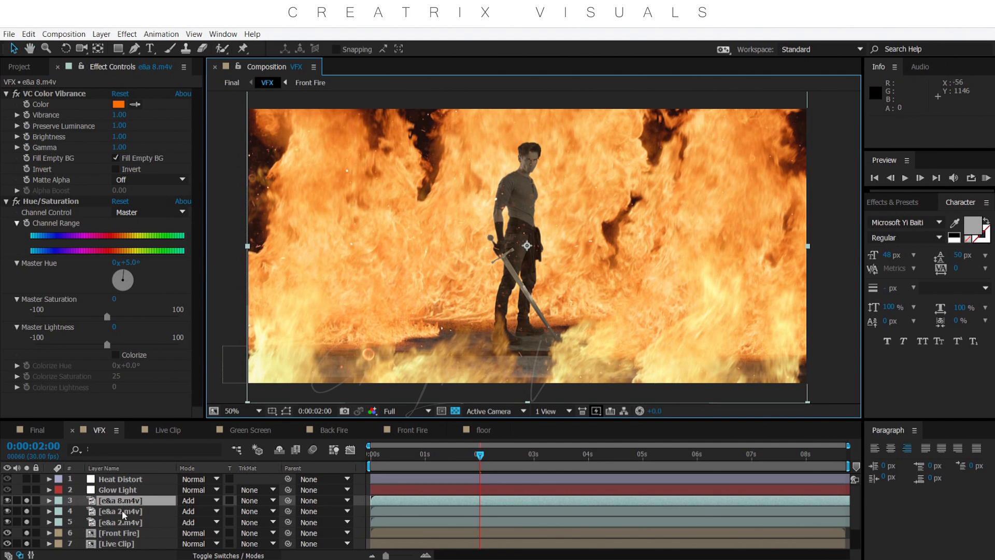
- Unsolo every layer below e&a 8.m4v except Black Solid 3 to isolate its embers against black at 100%
left_click_drag(26, 511, 27, 549)
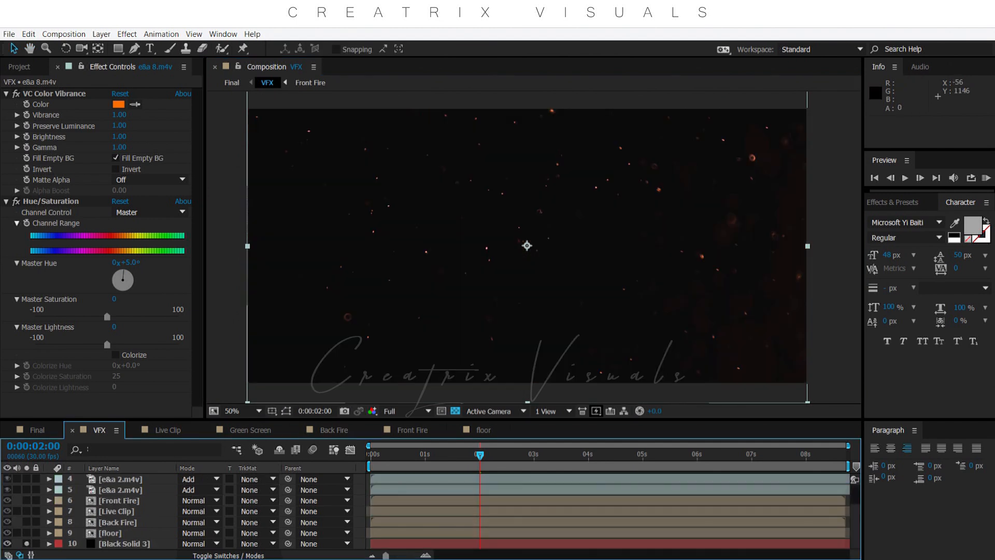
key("slash")
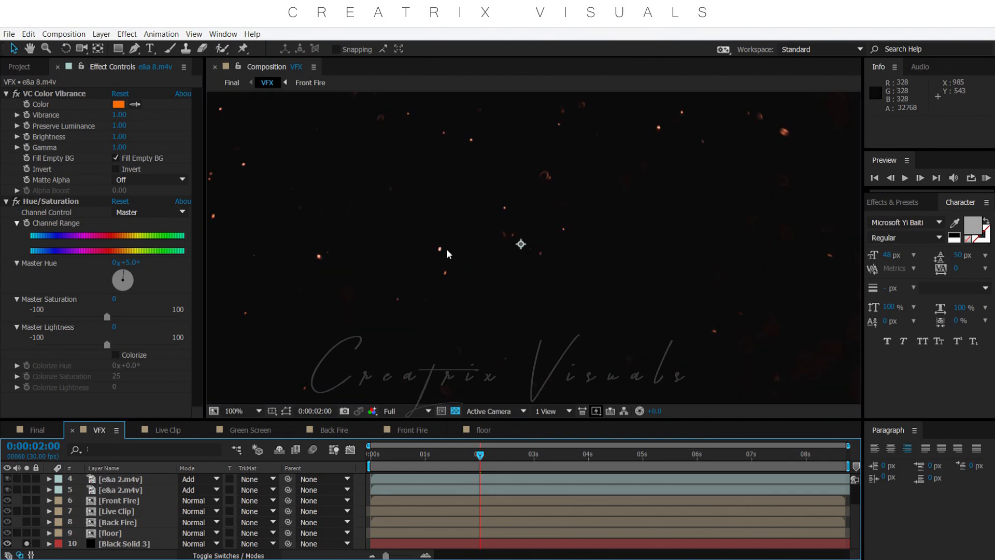
scroll(99, 497, "up", 3)
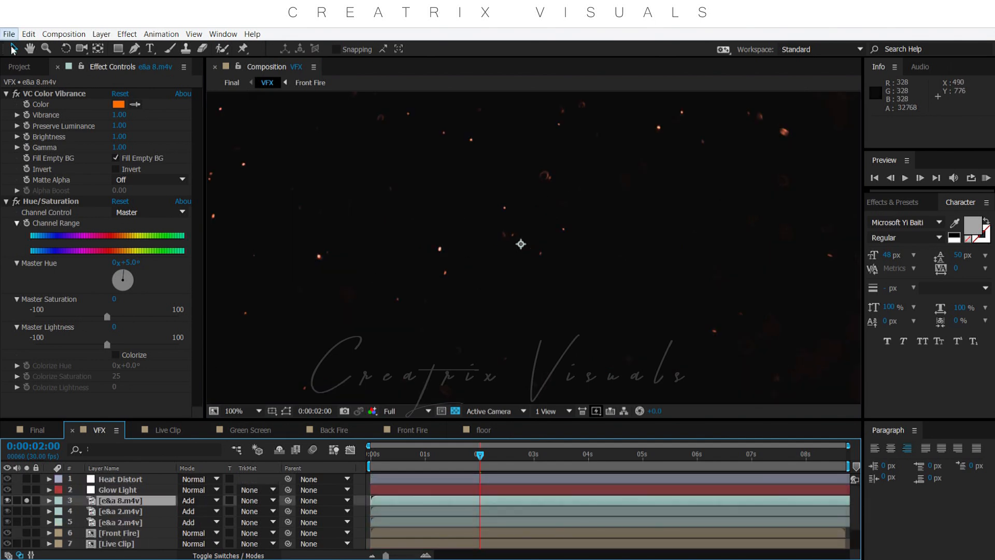
- Collapse VC Color Vibrance on e&a 8.m4v and compare the embers with it and Hue/Saturation switched off and on again
left_click(7, 93)
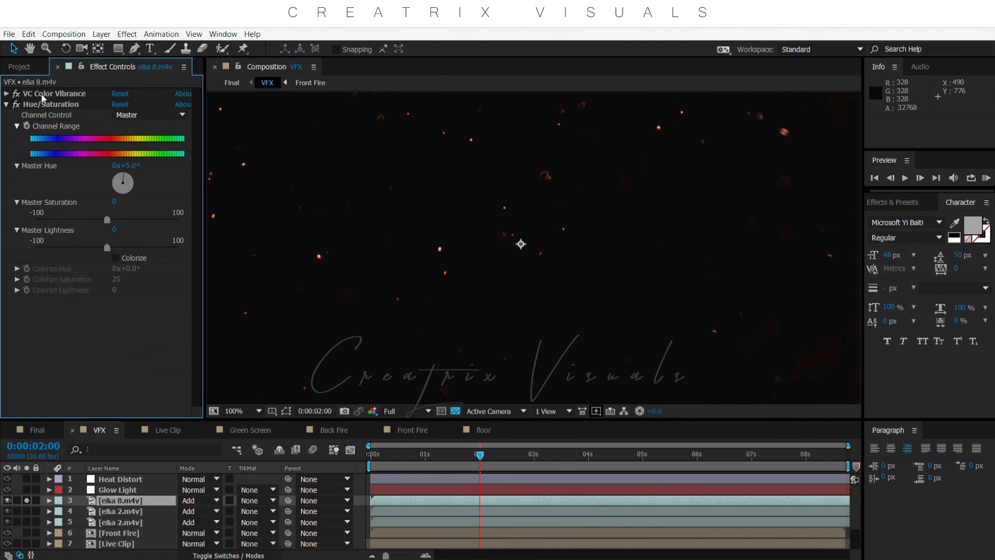
scroll(526, 227, "down", 1)
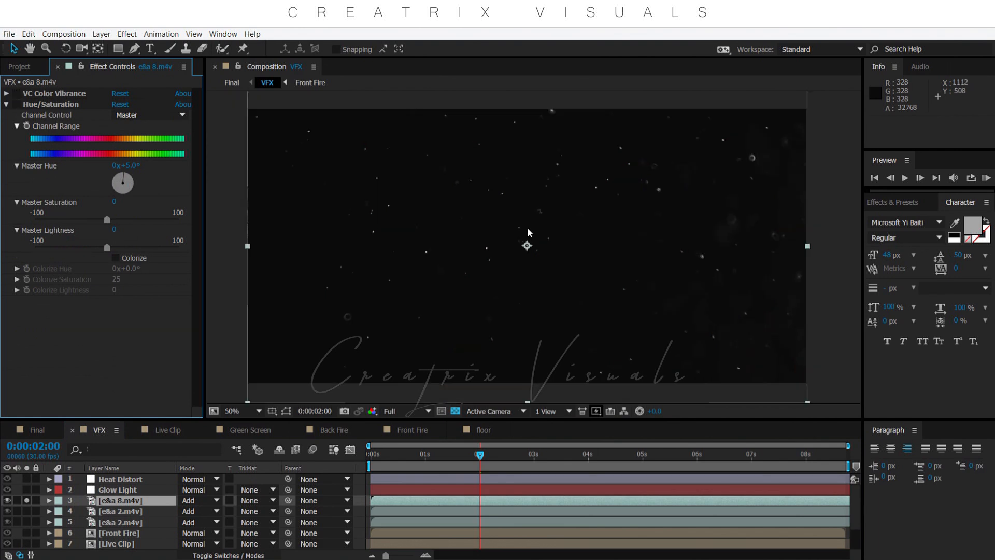
key("space")
left_click_drag(650, 212, 642, 282)
key("period")
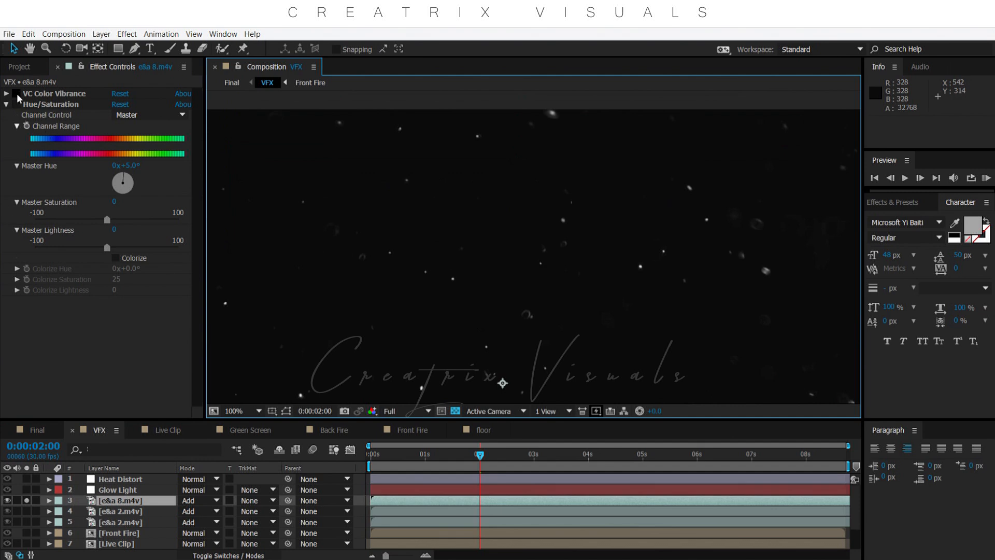
left_click_drag(17, 94, 19, 105)
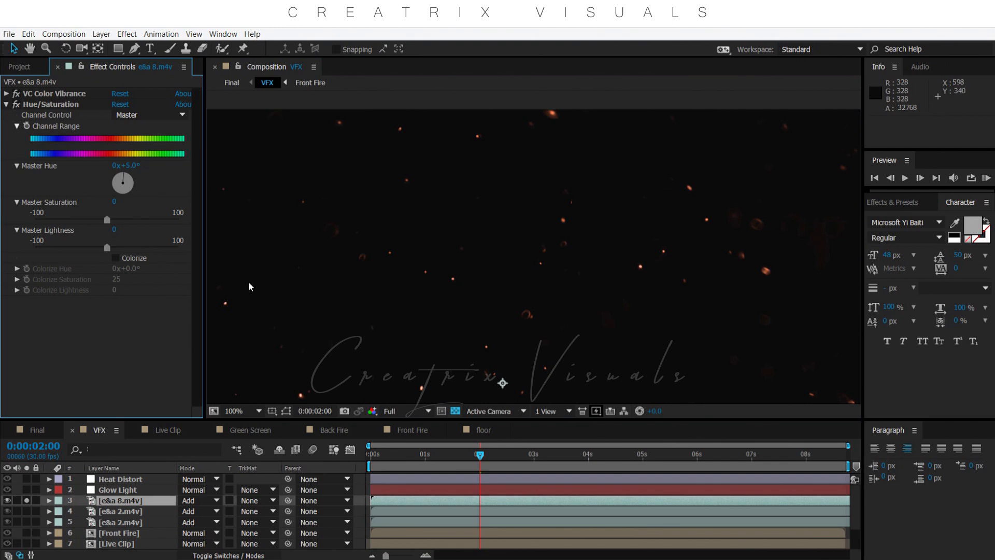
- Turn off solo for e&a 8.m4v and Black Solid 3 so the complete fire scene displays
left_click(27, 501)
scroll(518, 206, "down", 1)
key("space")
left_click_drag(418, 339, 422, 284)
scroll(52, 518, "down", 2)
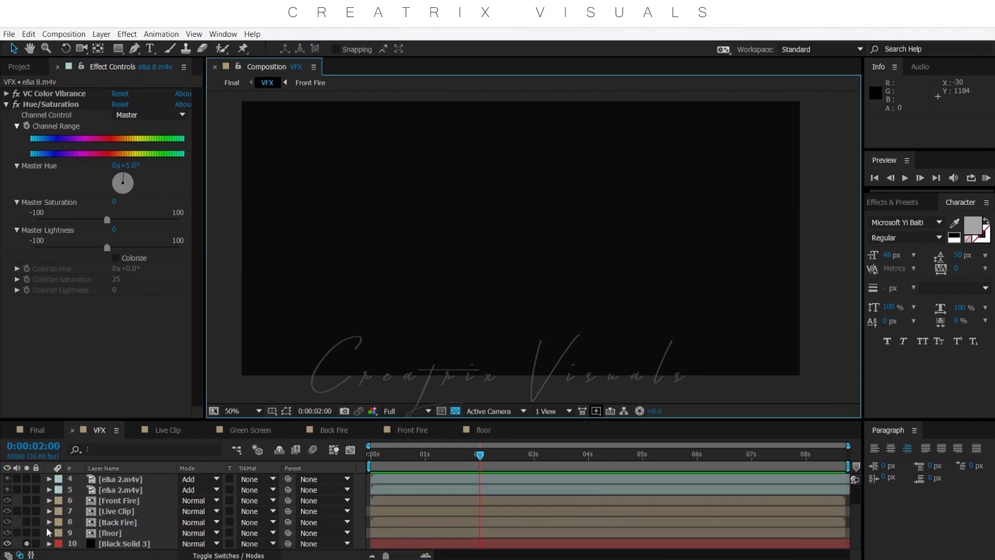
left_click(27, 543)
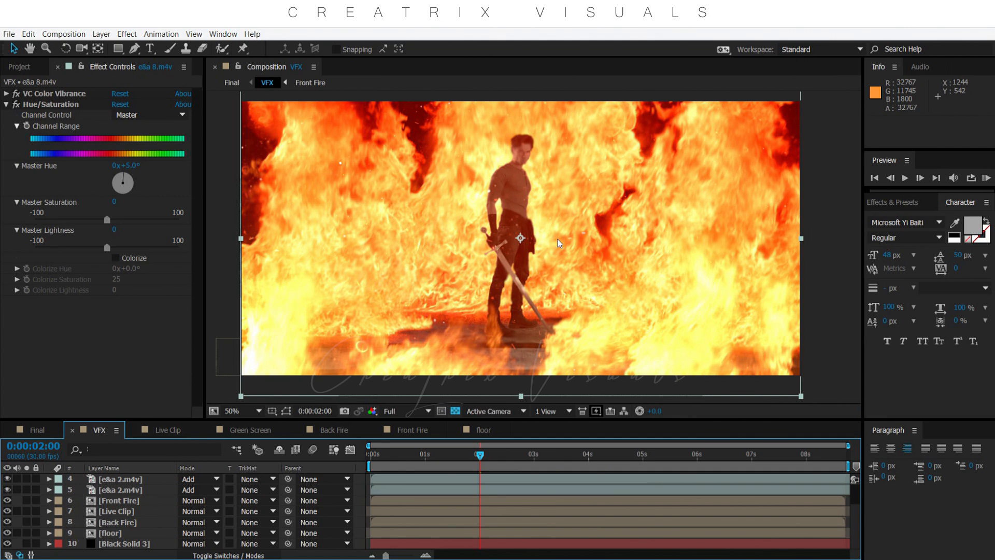
- Inspect the full swordsman scene and hide the Heat Distort and Glow Light layers
left_click_drag(544, 195, 559, 202)
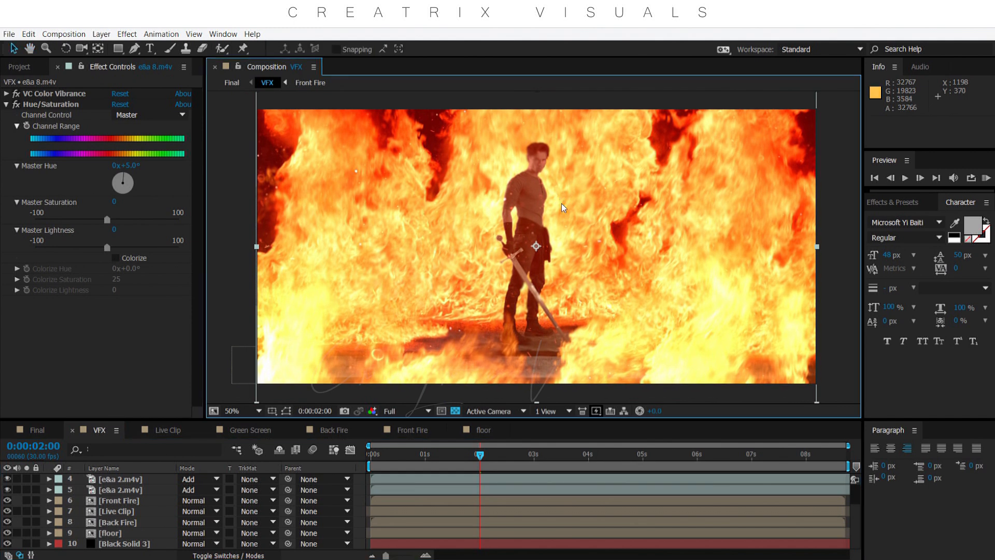
scroll(562, 207, "up", 1)
scroll(562, 208, "down", 1)
key("space")
mouse_move(617, 235)
left_mouse_down()
mouse_move(634, 231)
mouse_move(612, 238)
left_mouse_up()
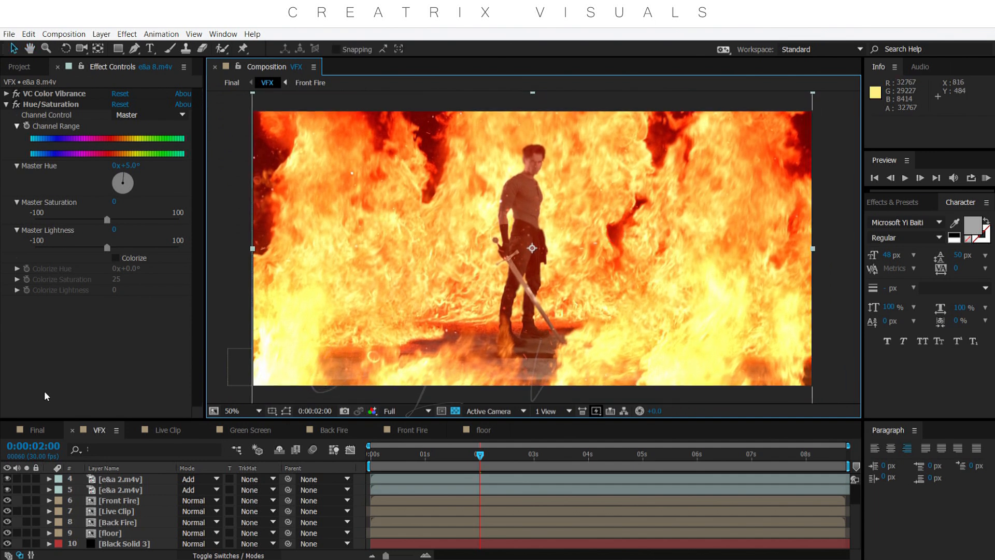
scroll(46, 509, "up", 2)
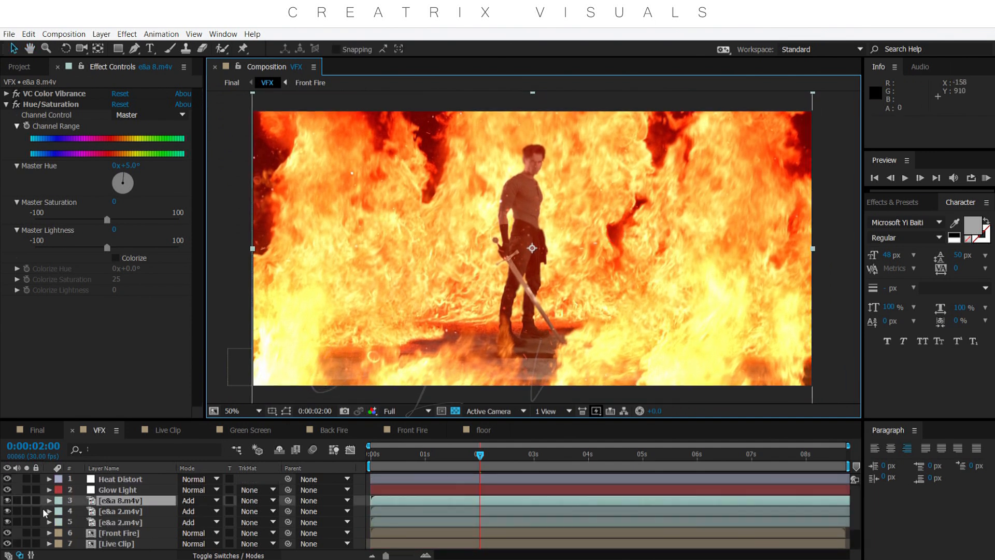
left_click(8, 490)
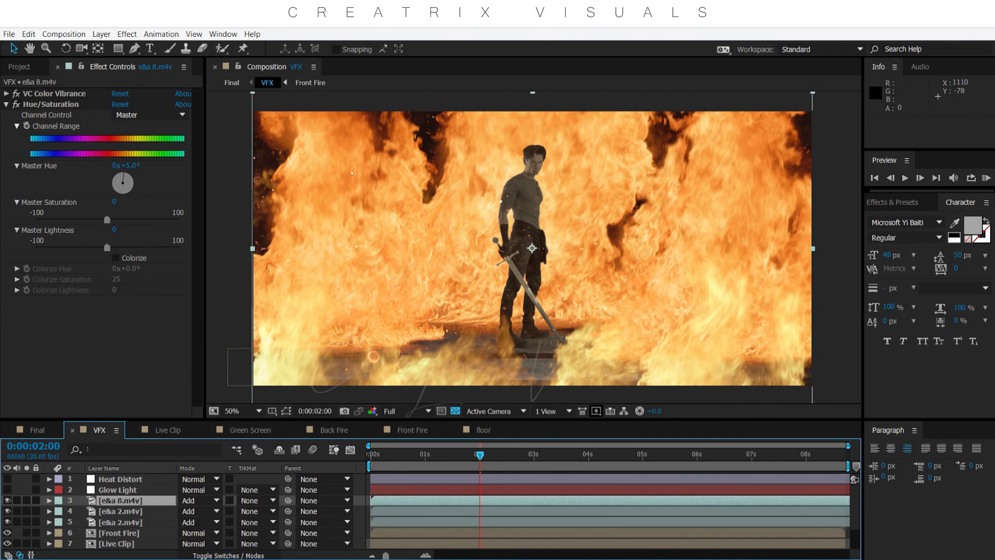
- Make the Glow Light layer visible again and disable its Hue/Saturation, Glow 2 and Levels effects
left_click(167, 493)
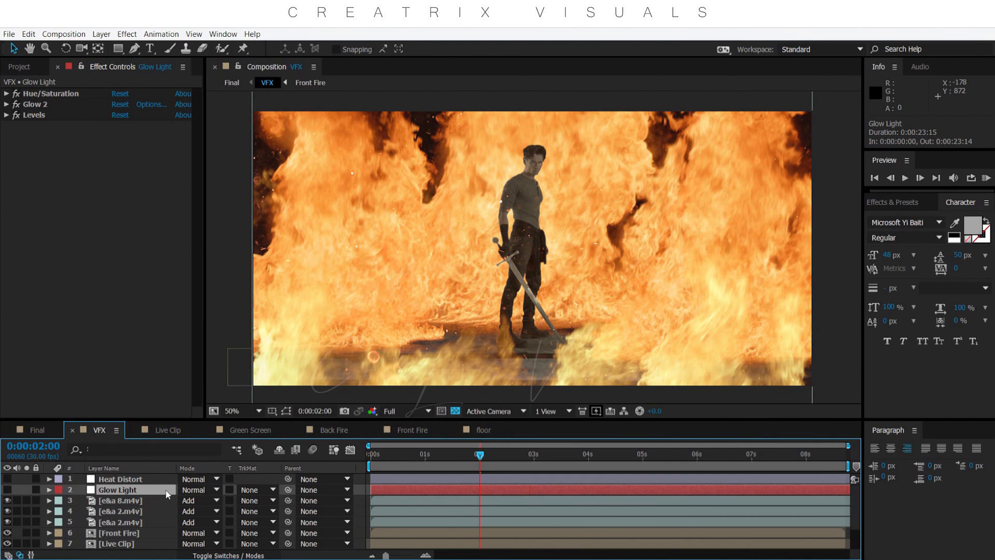
left_click(8, 490)
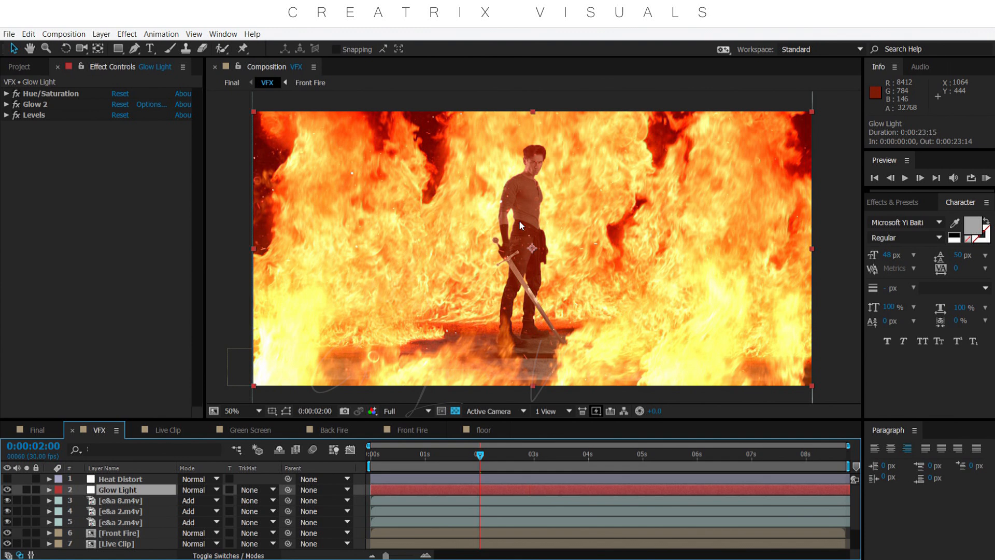
left_click_drag(16, 94, 15, 120)
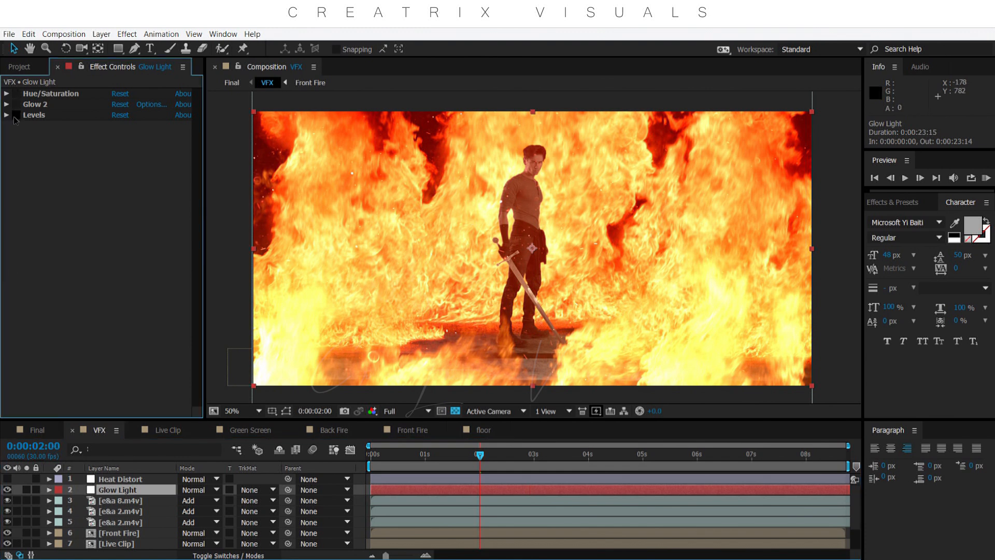
- Expand Glow Light's Hue/Saturation effect and toggle it to compare the colour shift, leaving it enabled
left_click(6, 94)
left_click(16, 94)
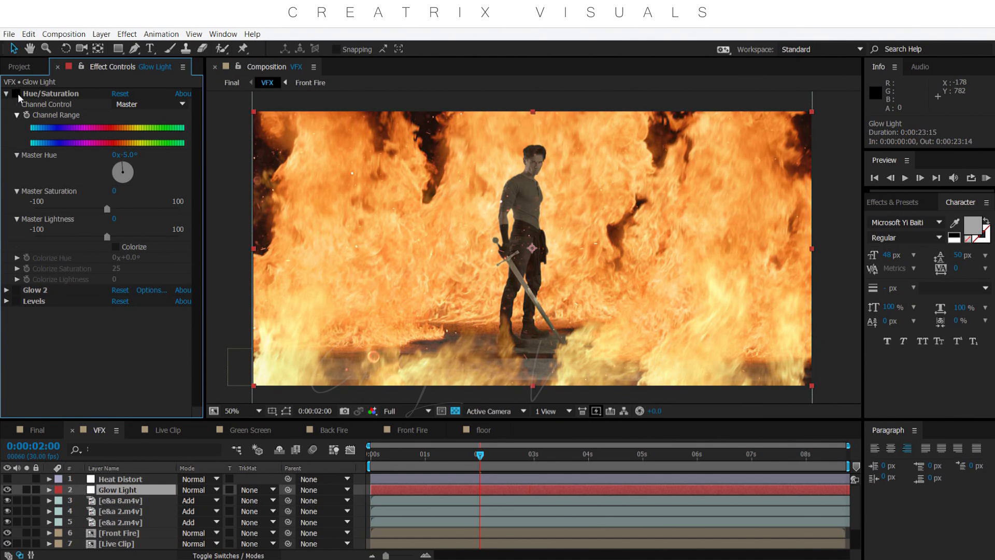
left_click(18, 94)
left_click(17, 93)
left_click(17, 94)
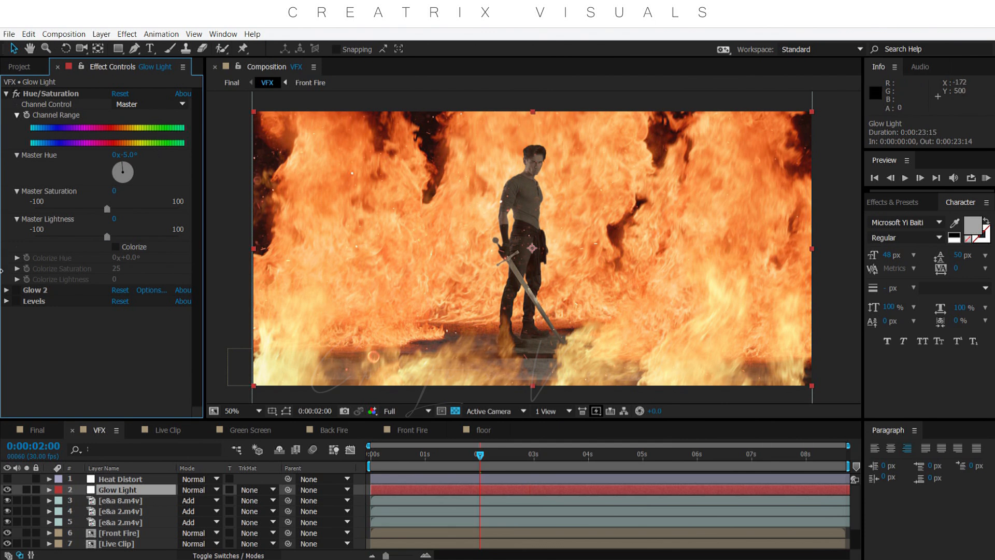
- Enable the Glow 2 effect on Glow Light and expand its settings
left_click(16, 290)
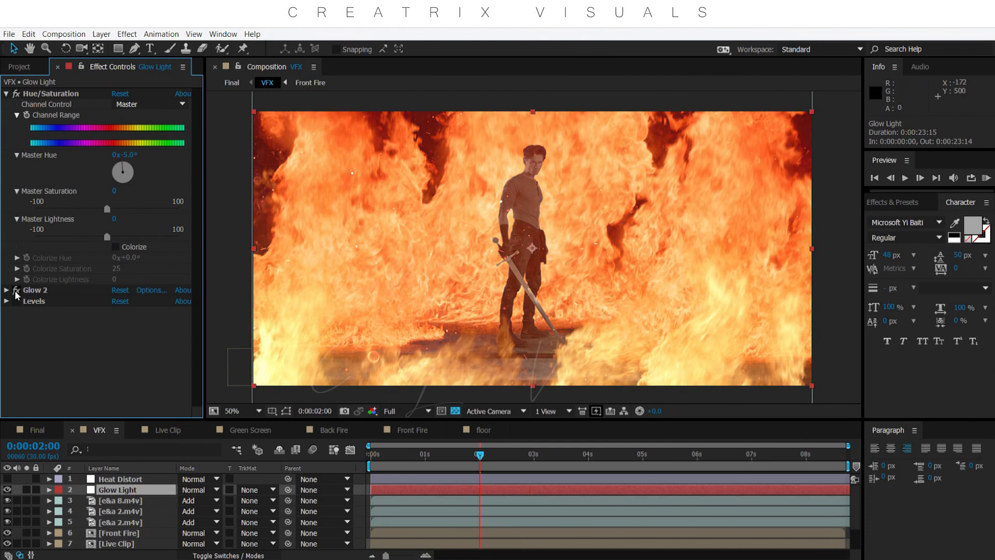
left_click(6, 290)
scroll(62, 261, "down", 2)
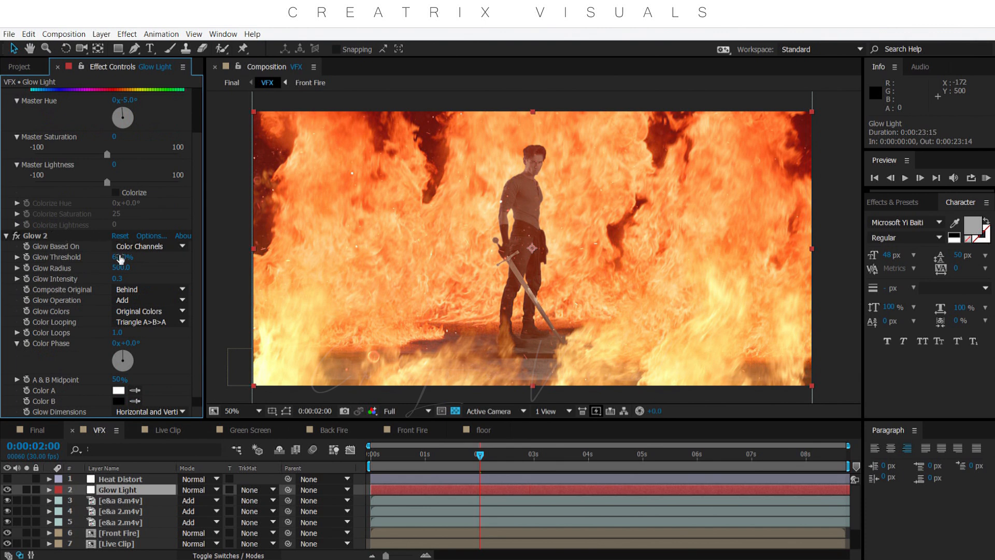
- Try a Glow Radius of 100 in Glow 2 and restore the radius of 500
left_click(118, 269)
type("100")
key("Return")
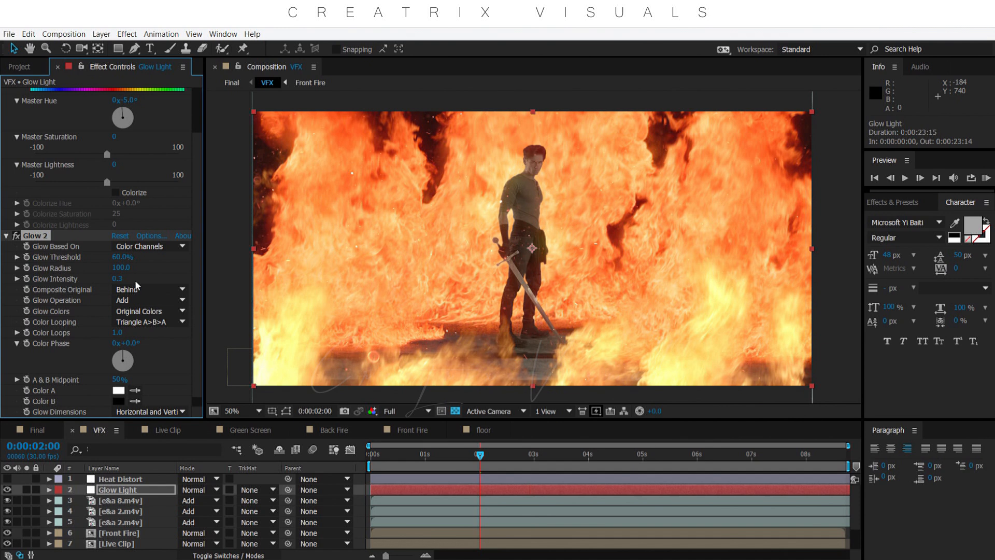
left_click(122, 267)
type("500")
key("Return")
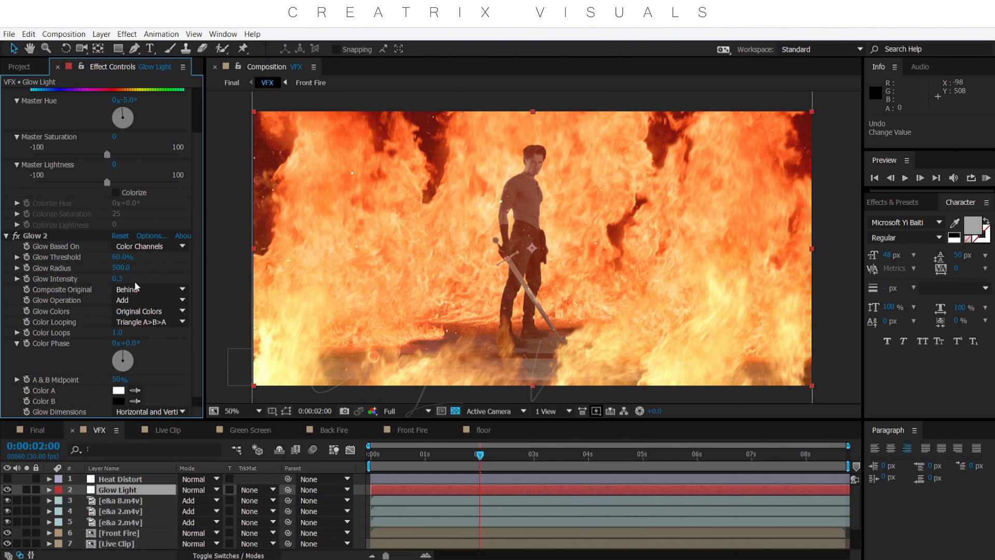
- Collapse Glow 2 and enable Glow Light's Levels effect, toggling it to compare the contrast
left_click(6, 236)
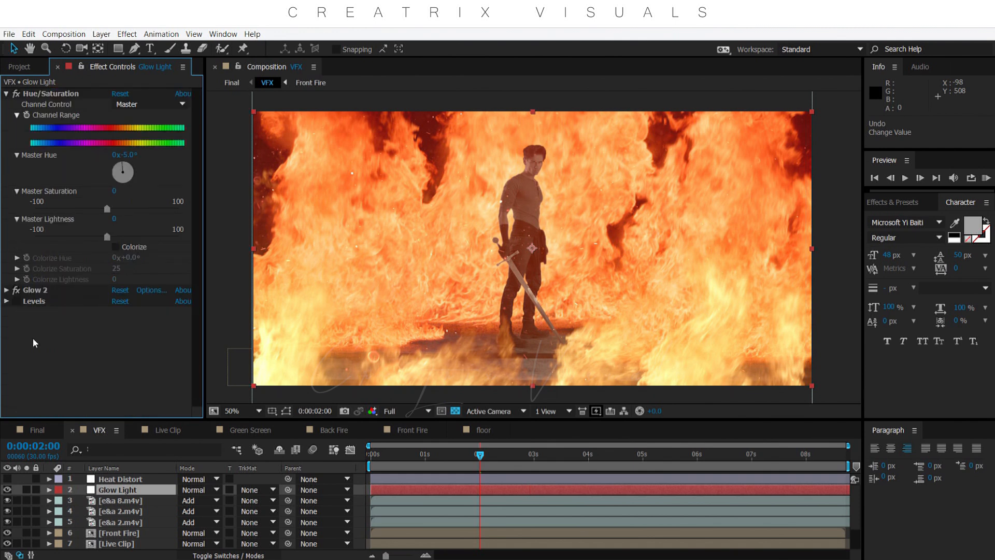
left_click(16, 306)
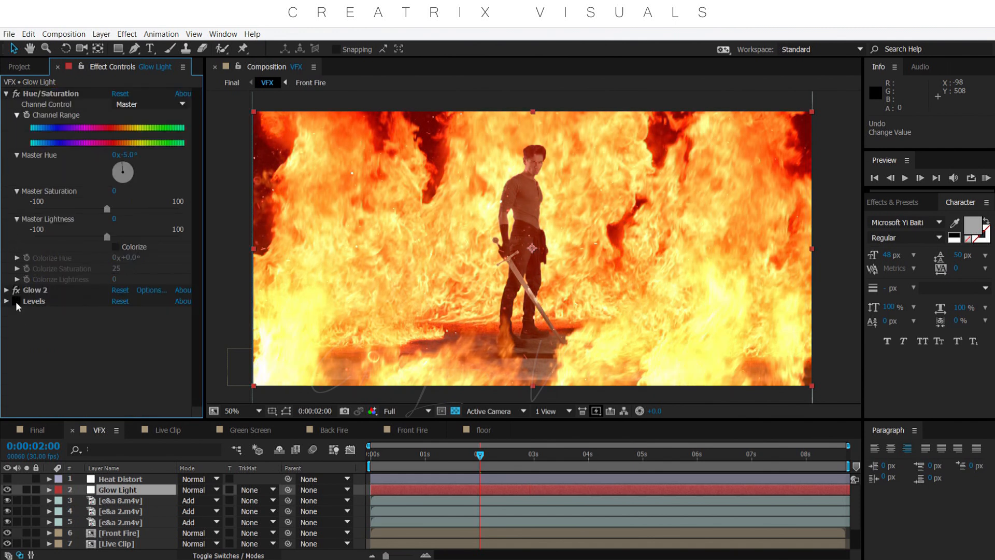
left_click(16, 305)
left_click(16, 305)
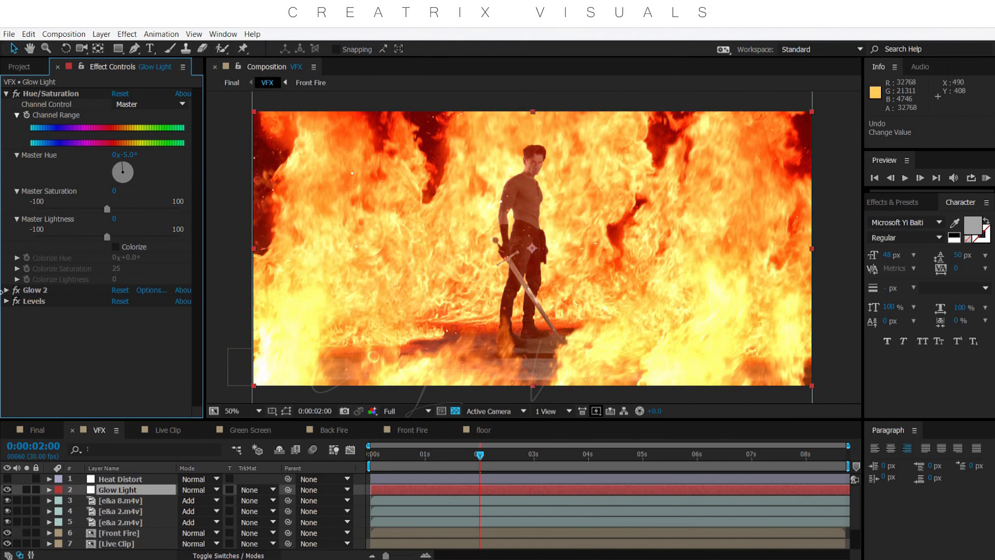
- Expand the Levels settings, widen the effect controls to fit the whole histogram, and try adjusting Input White
left_click(6, 301)
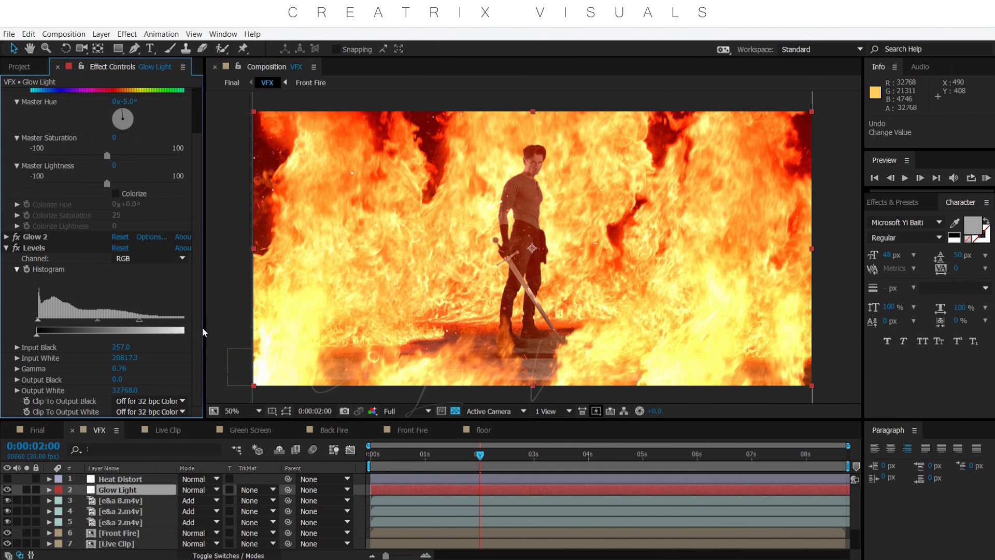
left_click_drag(205, 328, 228, 327)
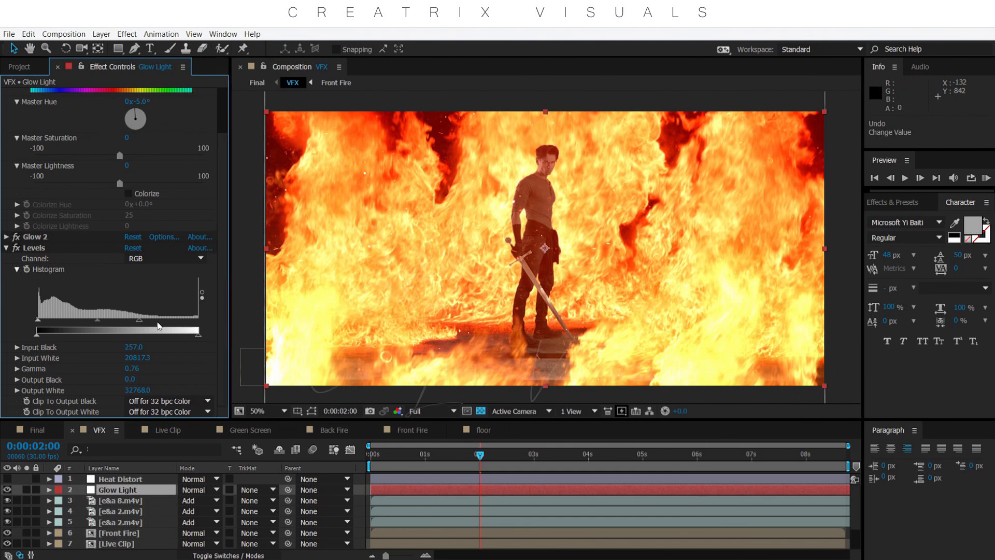
mouse_move(140, 326)
left_mouse_down()
mouse_move(130, 327)
mouse_move(157, 327)
mouse_move(139, 326)
left_mouse_up()
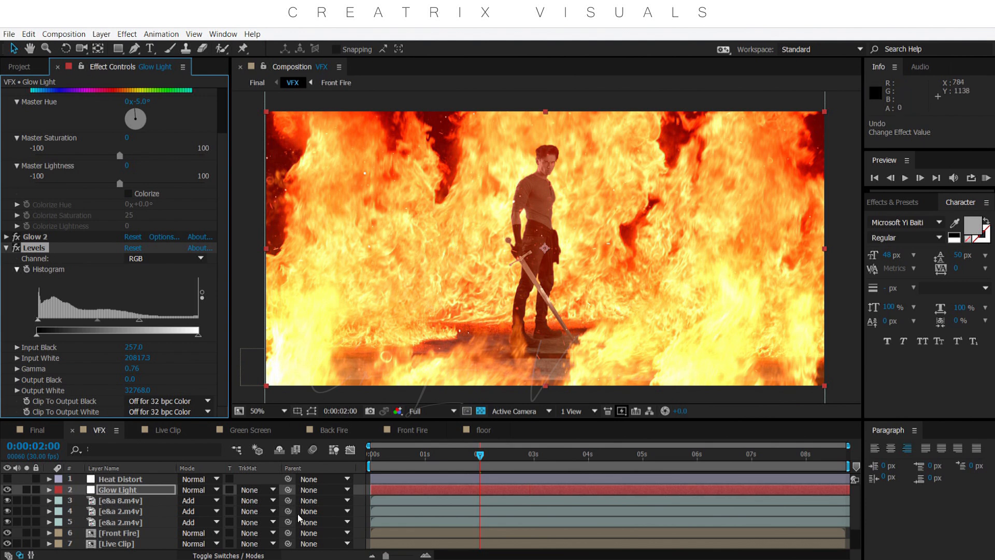
- Select the Heat Distort layer and its Heat Distortion effect, and make the layer visible
left_click(120, 480)
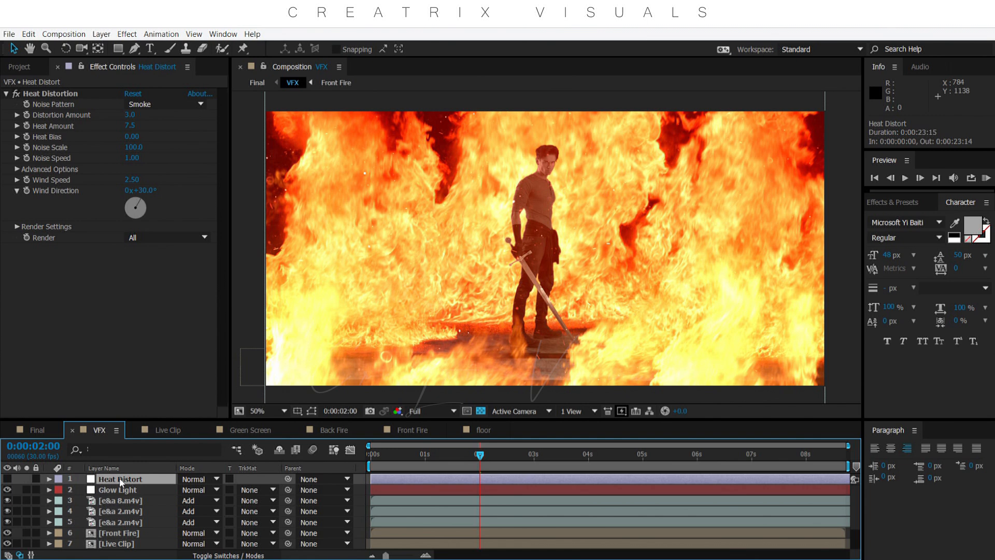
left_click(87, 96)
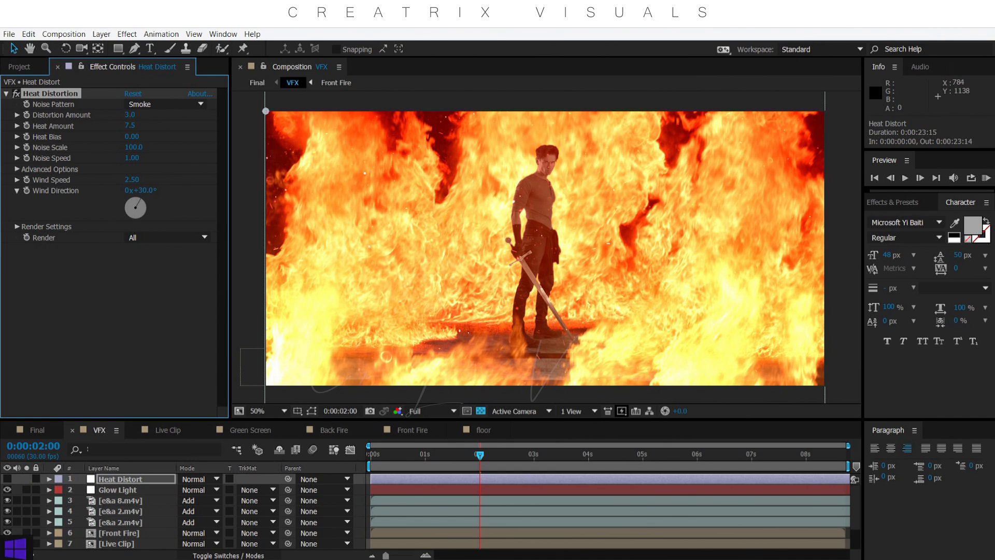
left_click(7, 480)
- Examine the heat distortion on the swordsman and the surrounding fire at 100% and 200%
scroll(492, 264, "up", 2)
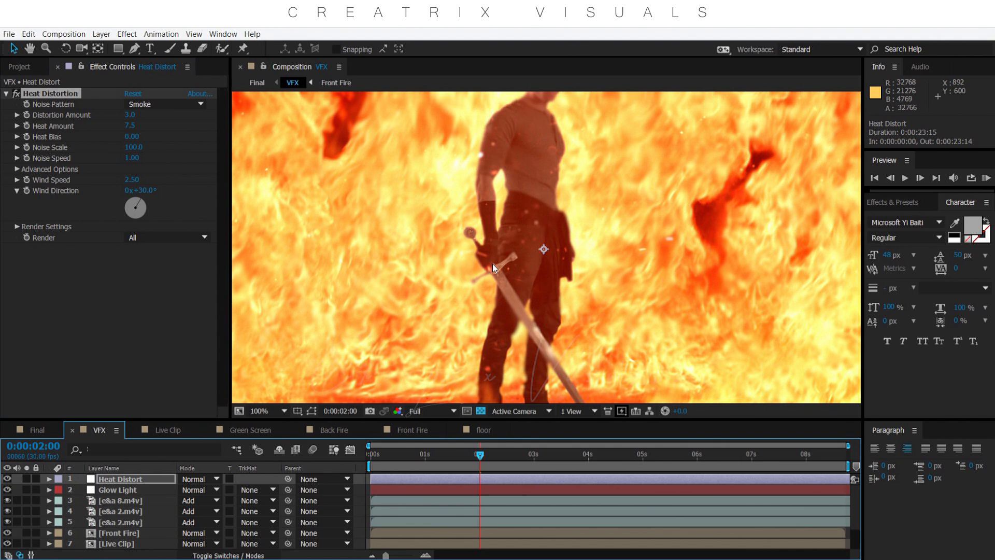
scroll(492, 264, "up", 1)
key("space")
left_click_drag(600, 172, 581, 432)
scroll(585, 264, "down", 4)
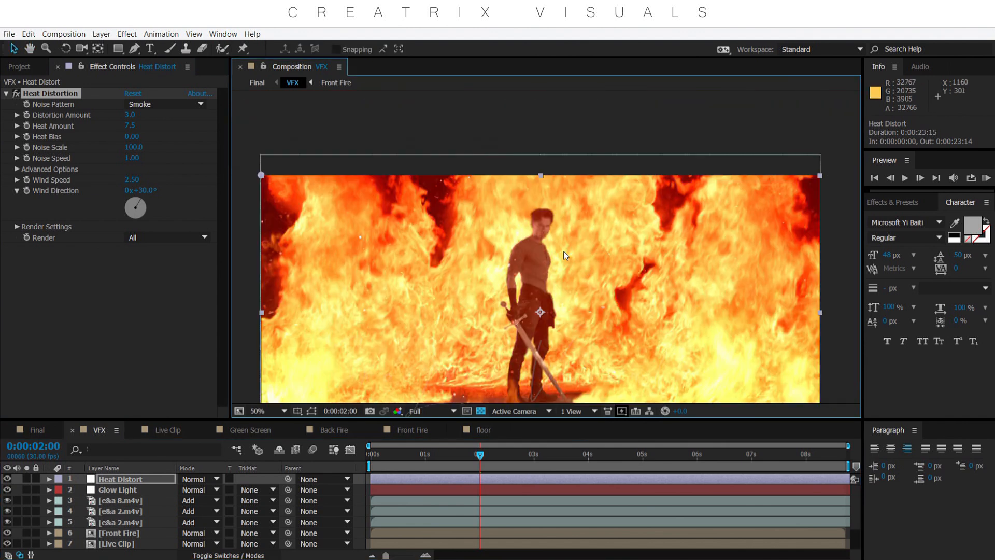
left_click_drag(570, 313, 561, 259)
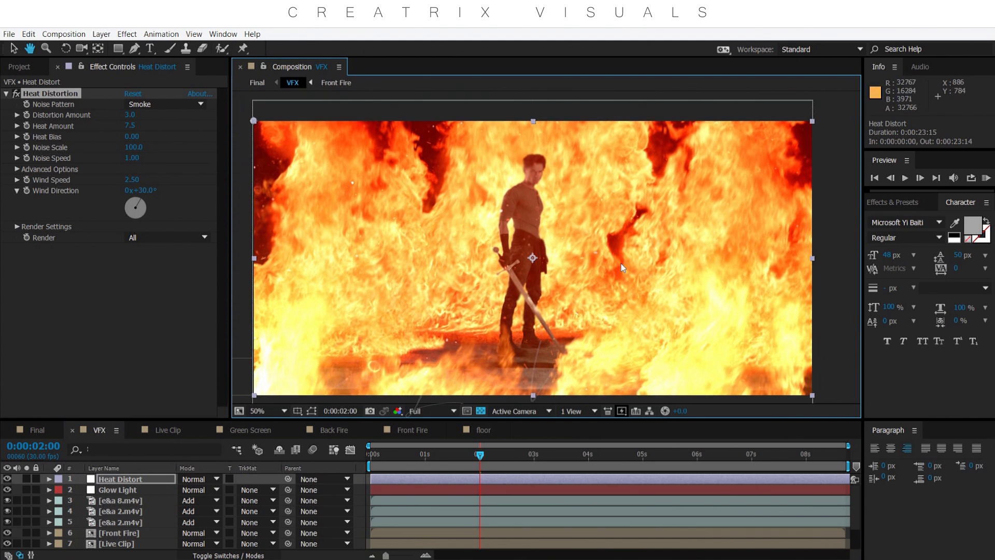
scroll(552, 265, "up", 2)
key("space")
left_click_drag(588, 206, 571, 222)
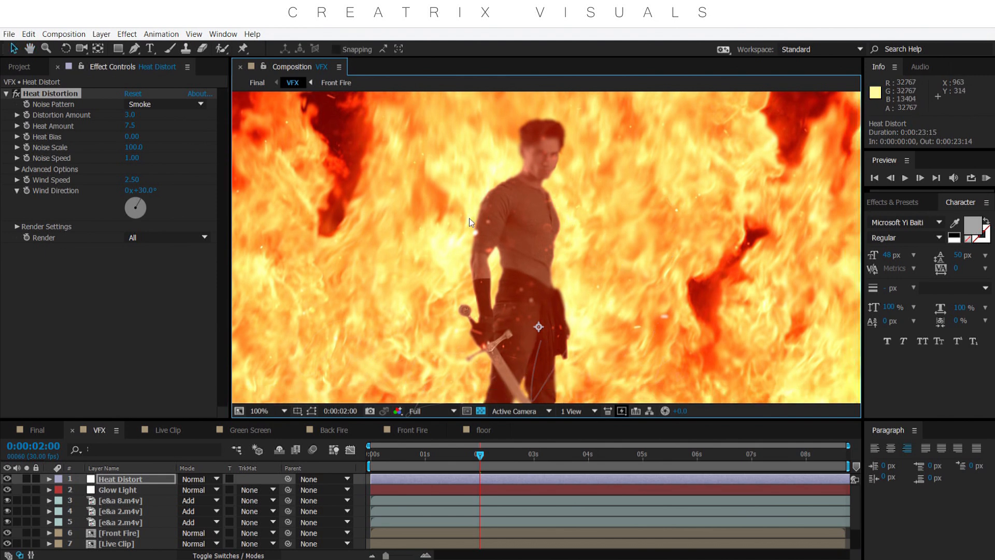
scroll(470, 213, "up", 2)
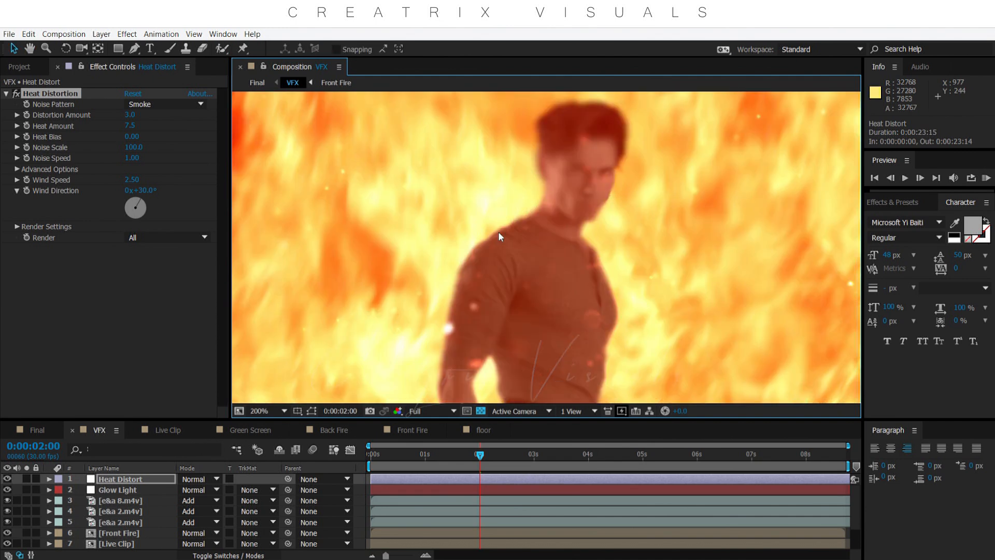
- Switch the Heat Distortion effect off and back on, comparing the swordsman and the whole frame with and without it
left_click(17, 94)
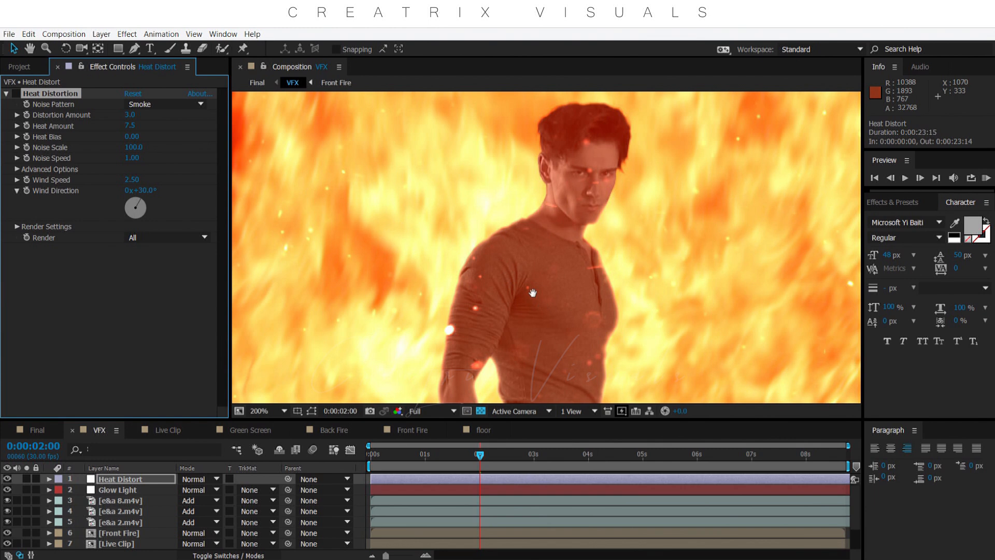
left_click_drag(616, 362, 568, 310)
key("v")
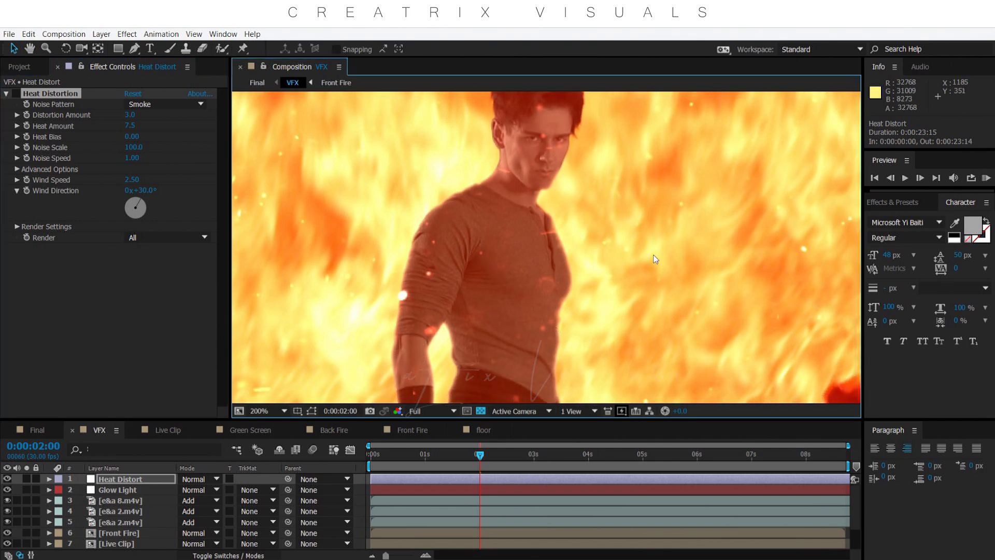
scroll(446, 251, "down", 4)
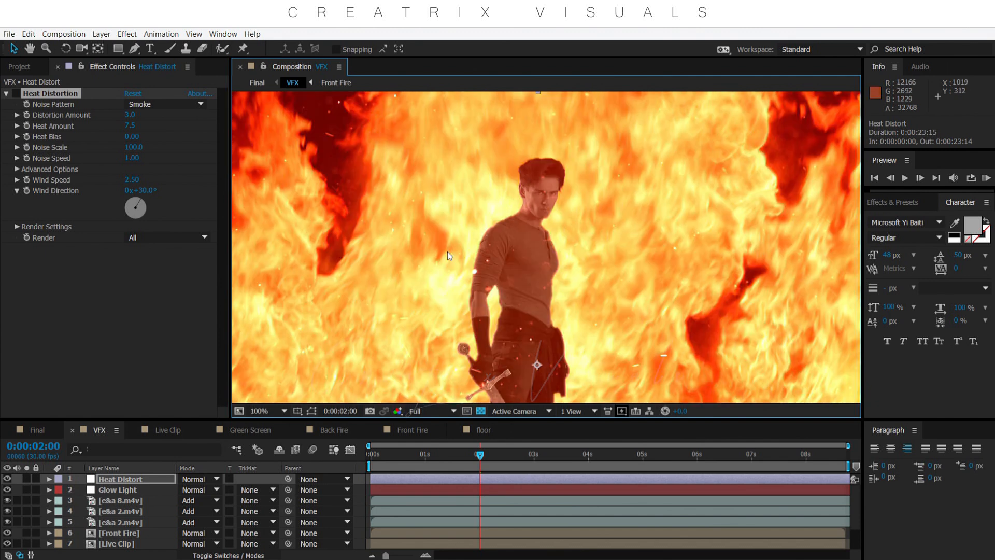
scroll(447, 251, "up", 4)
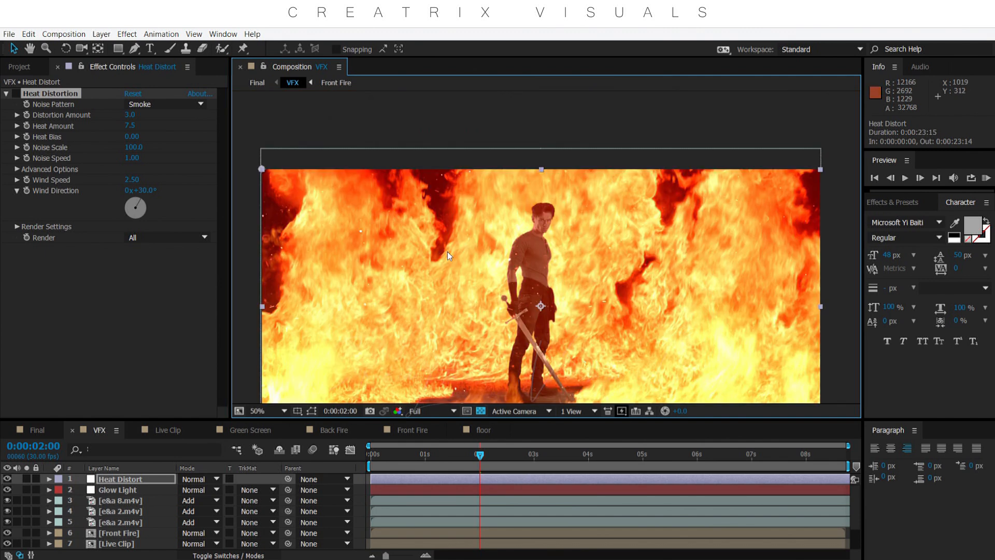
scroll(446, 251, "up", 2)
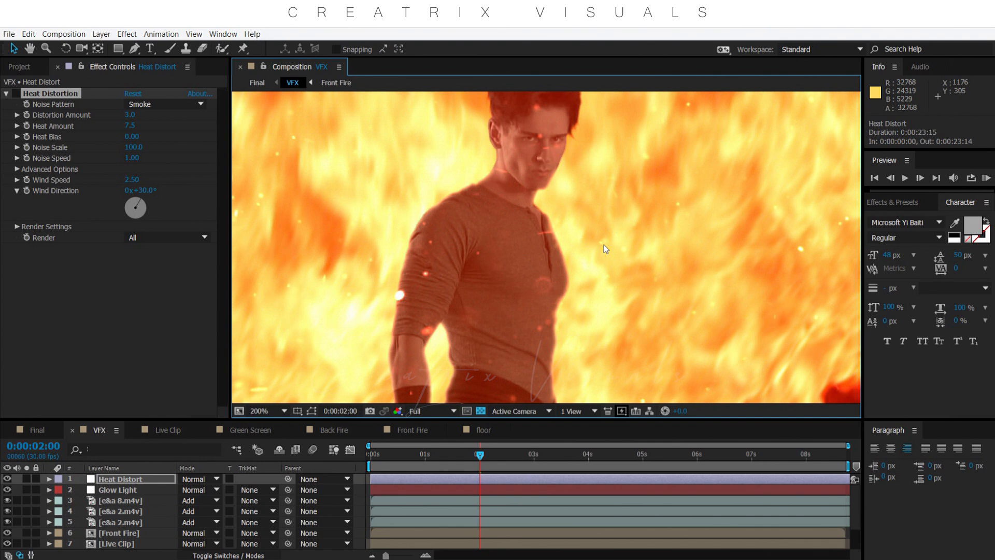
left_click(17, 94)
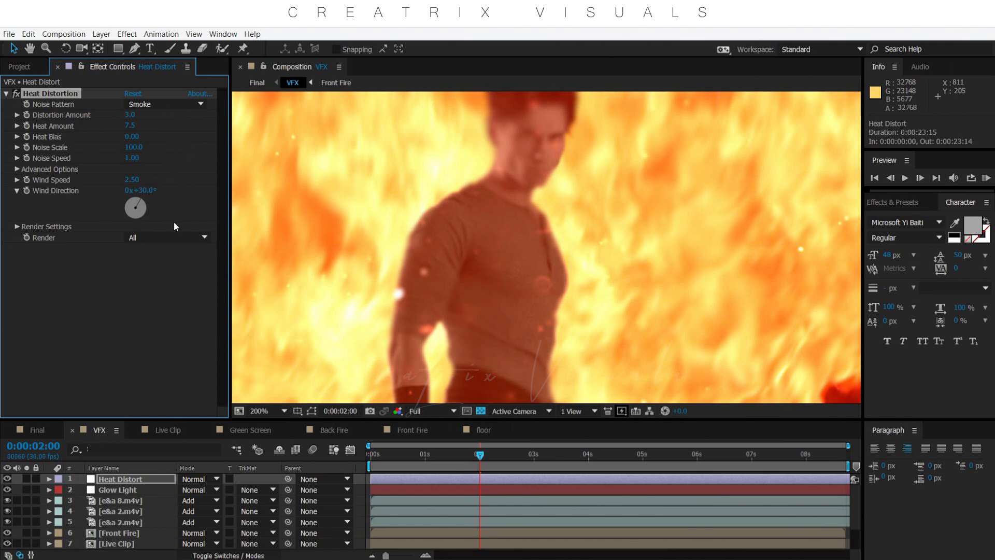
scroll(451, 221, "down", 4)
left_click_drag(508, 295, 653, 272)
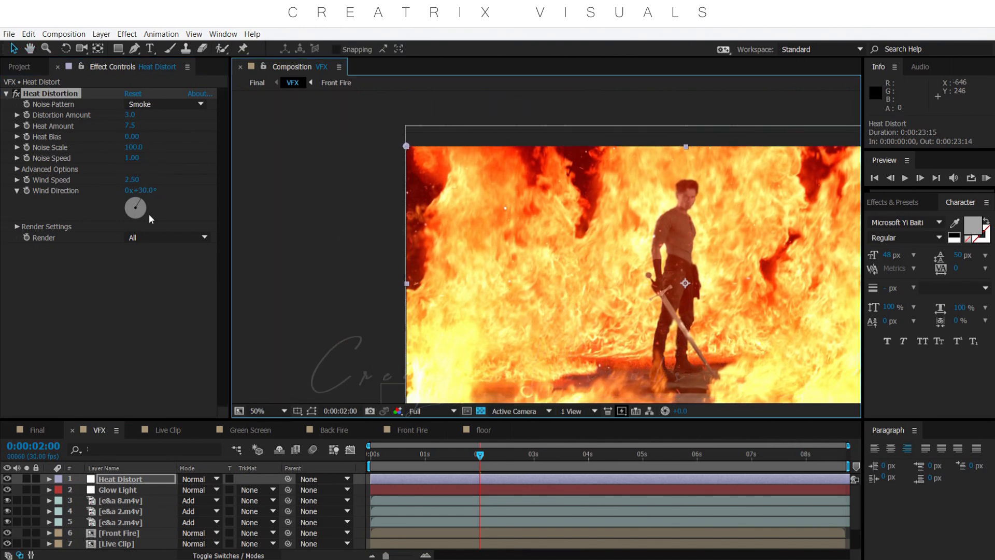
left_click_drag(589, 278, 446, 253)
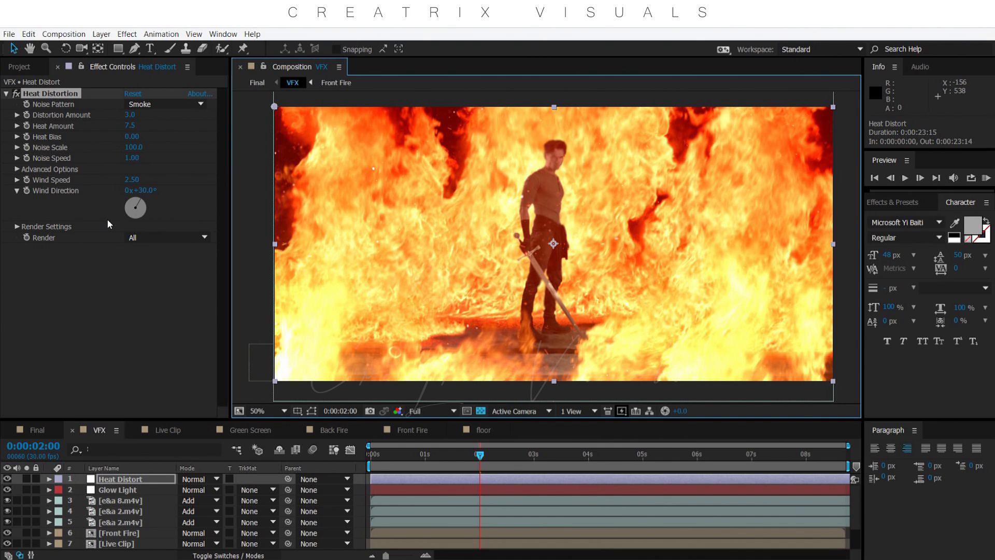
- Select and solo the Front Fire layer, and display it on black instead of the transparency grid
key("space")
left_click_drag(479, 196, 414, 277)
key("period")
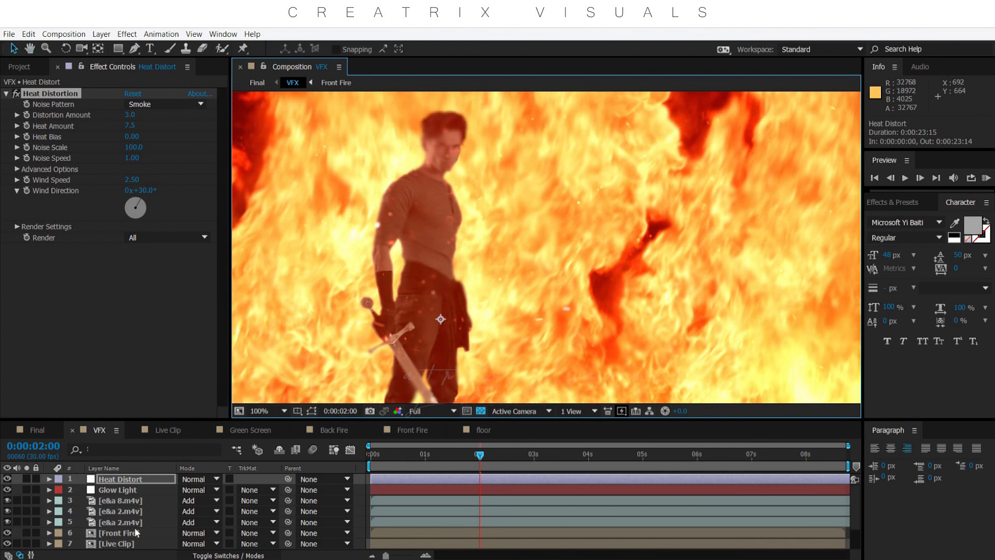
left_click(121, 532)
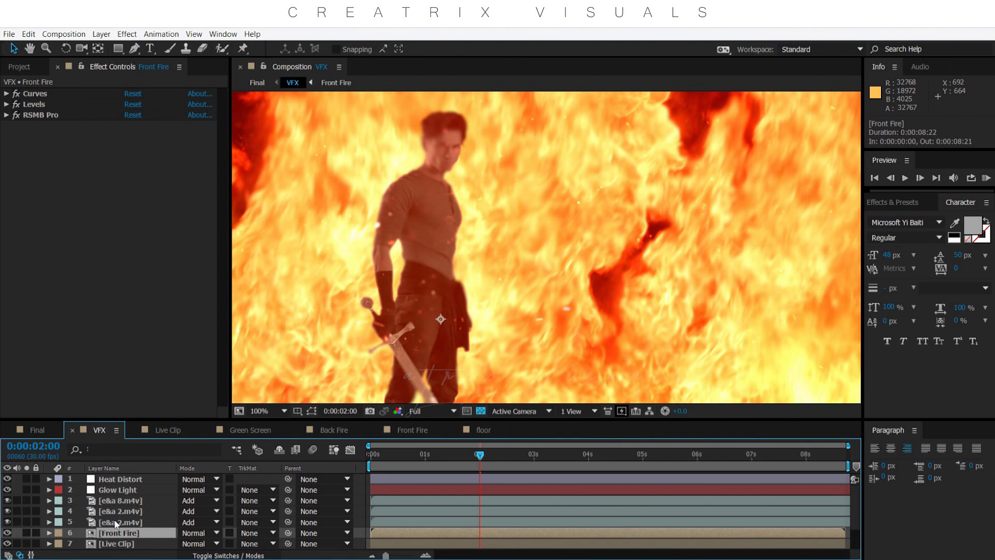
scroll(459, 330, "down", 1)
scroll(459, 331, "up", 1)
scroll(459, 331, "down", 1)
key("space")
left_click_drag(468, 350, 541, 315)
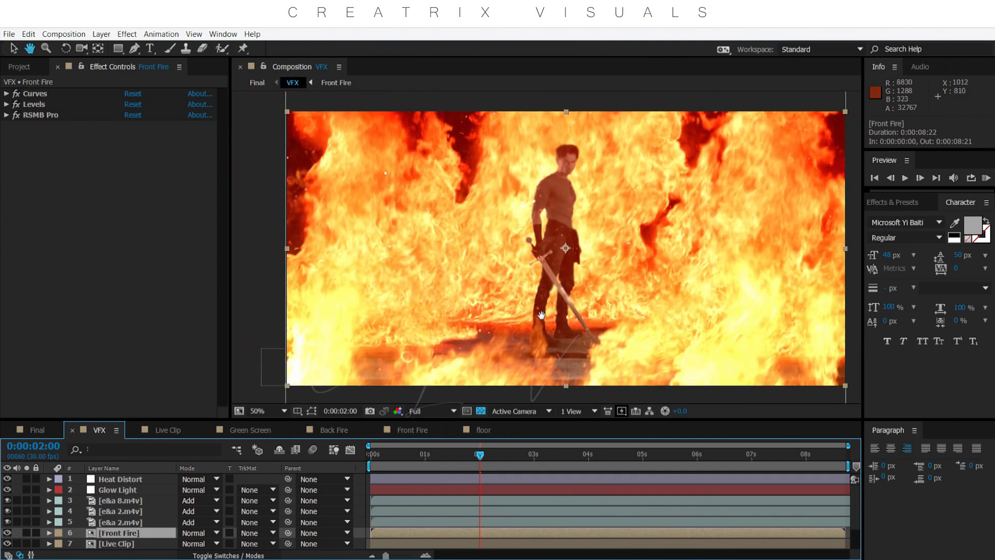
left_click(26, 532)
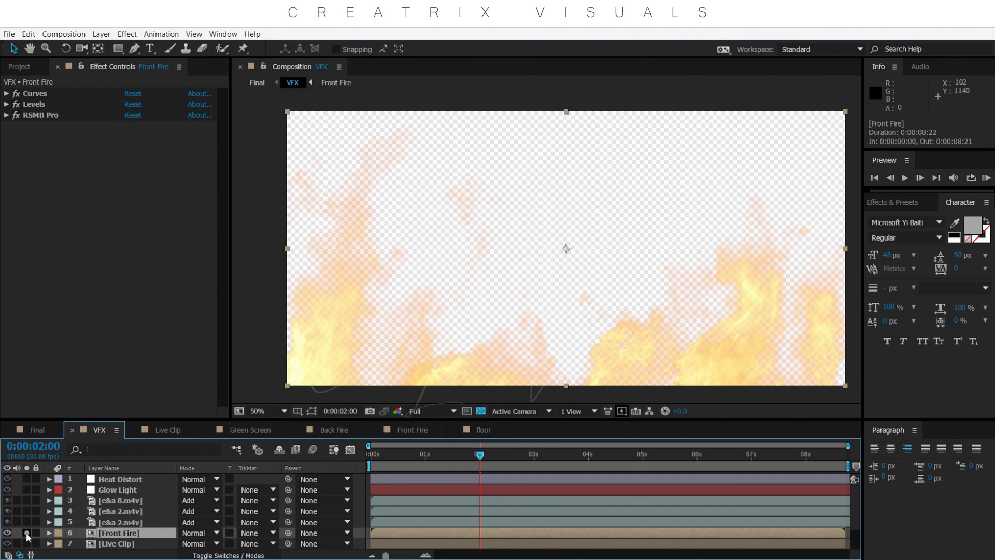
left_click(481, 411)
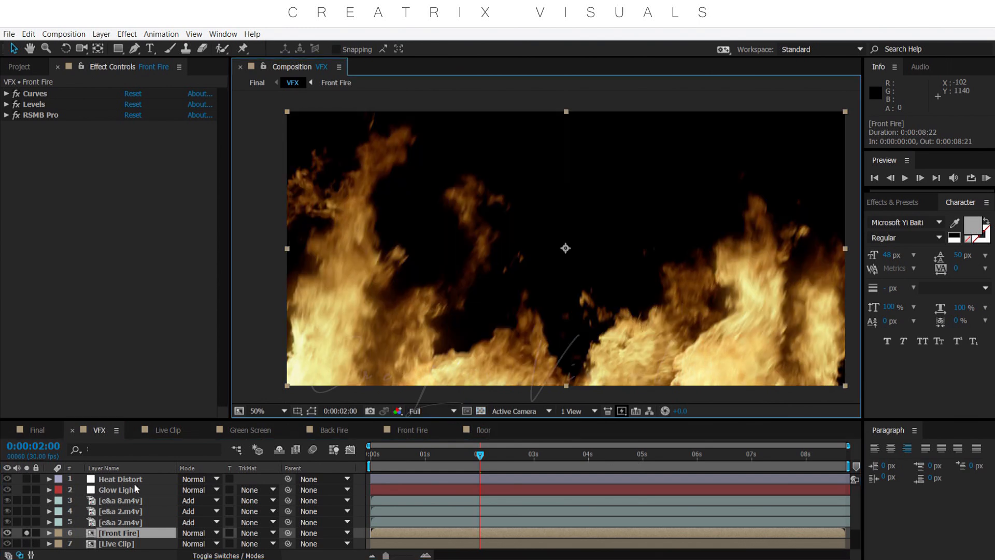
- Solo the Back Fire layer in place of Front Fire and select it to show its RSMB Pro effect
scroll(16, 517, "down", 2)
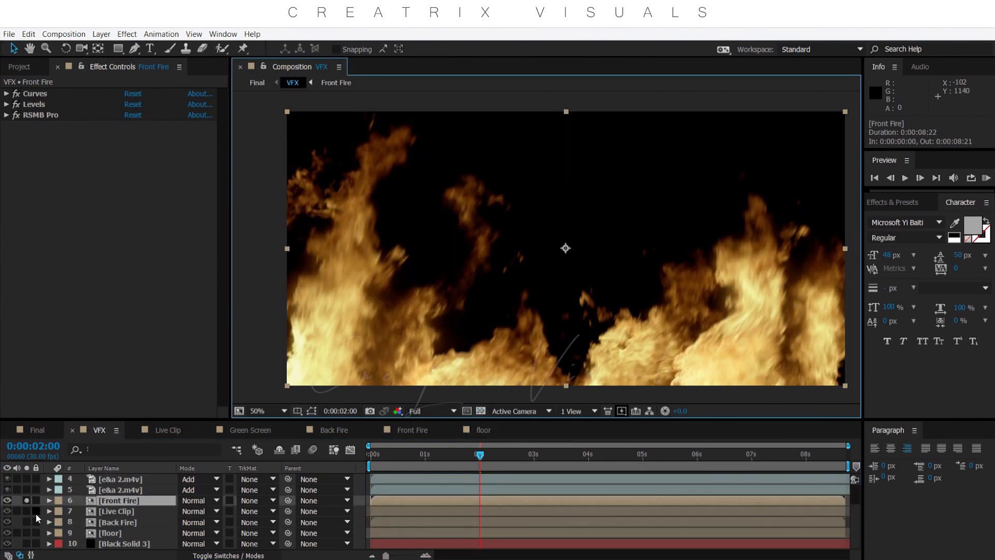
left_click(26, 521)
left_click(27, 500)
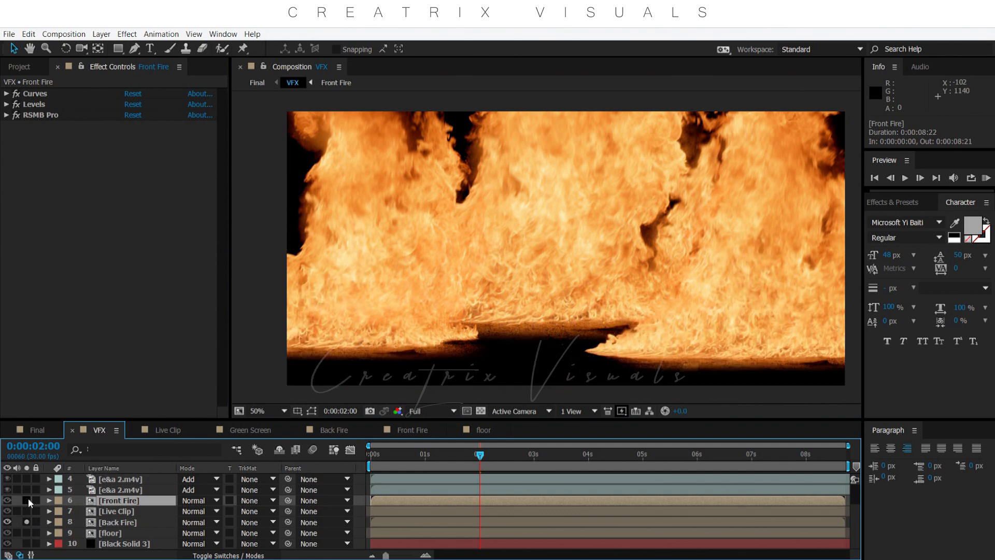
left_click(106, 521)
- Examine the motion blur in the Back Fire flames at 50%, 100% and 200%
scroll(468, 260, "up", 2)
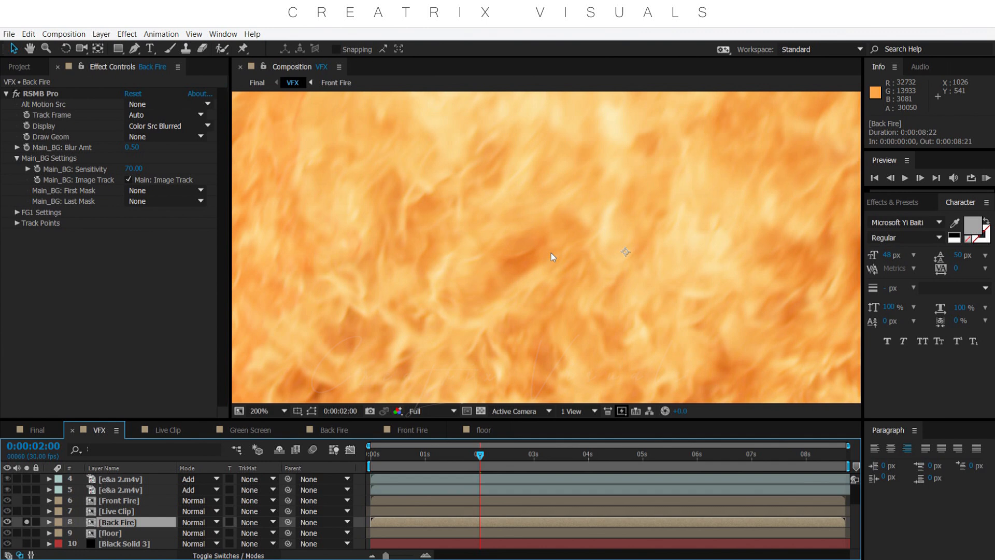
key("comma")
key("comma")
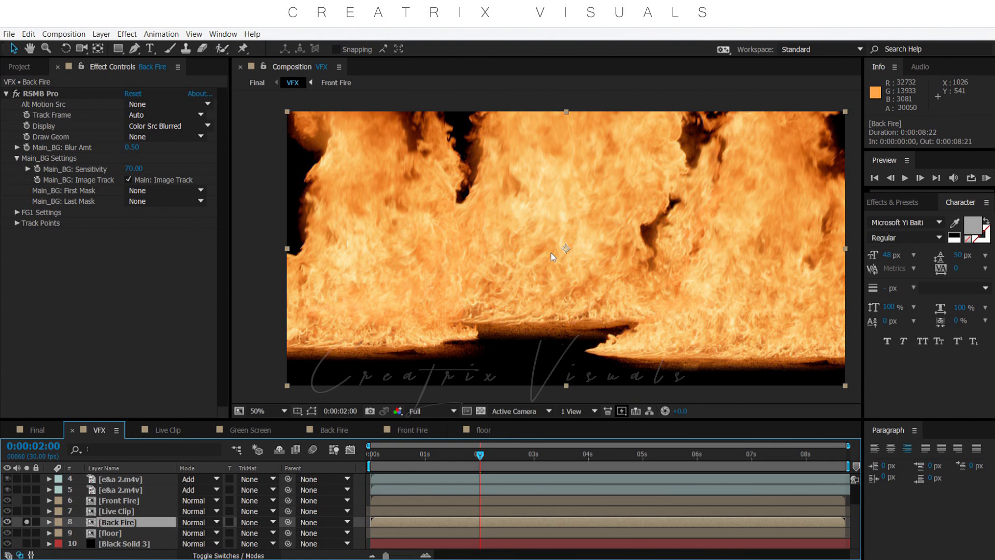
key("period")
key("period")
key("comma")
key("comma")
key("period")
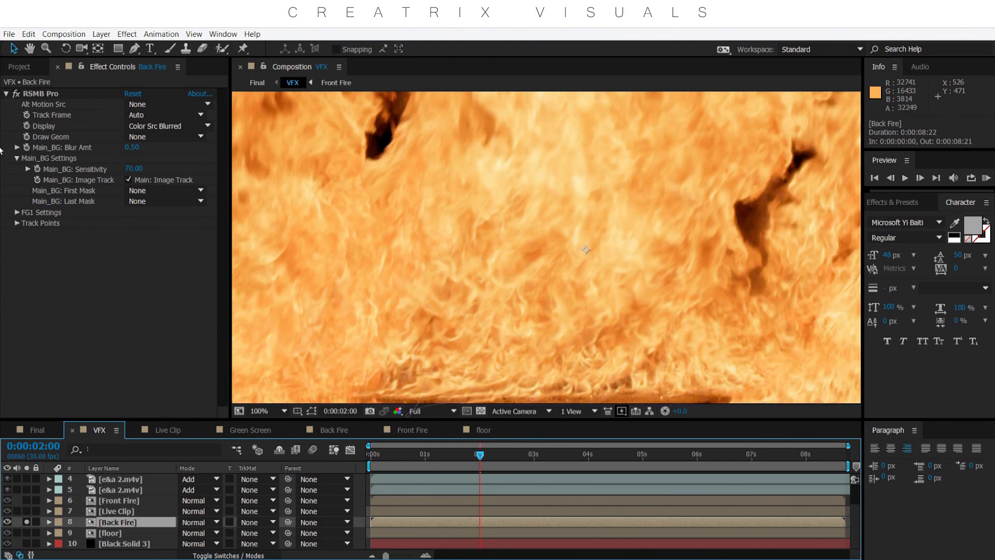
- Disable RSMB Pro on Back Fire, inspect the sharper flames up close, and re-enable it
left_click(15, 94)
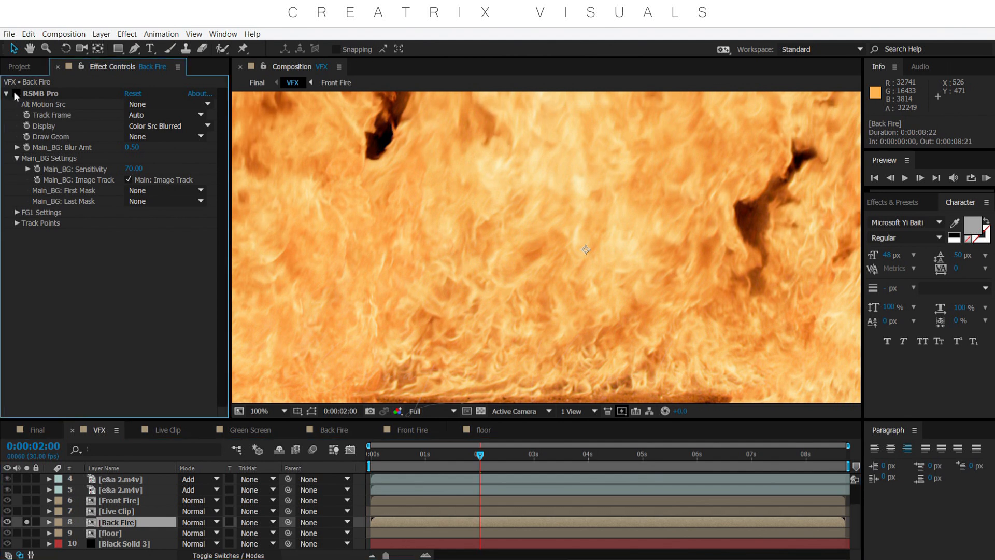
key("period")
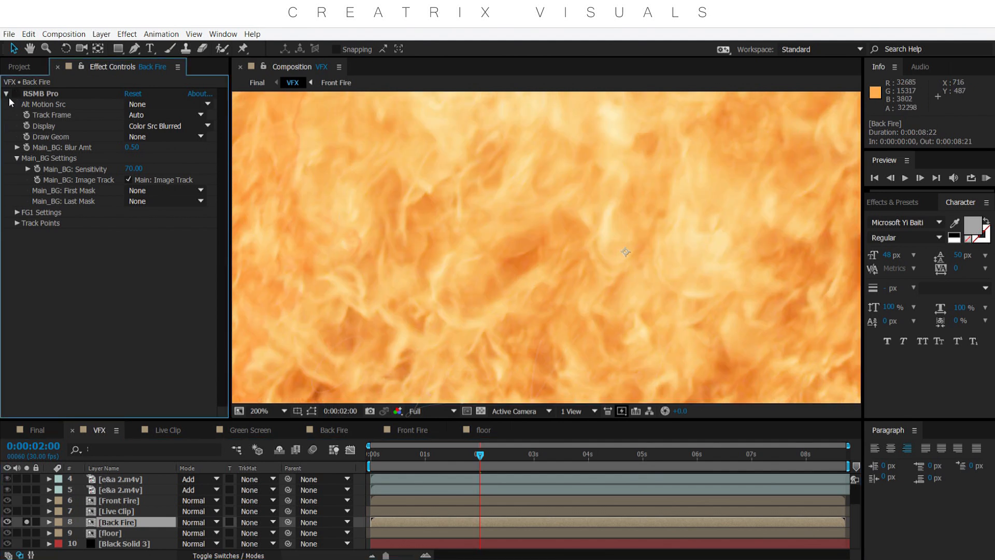
scroll(529, 220, "down", 1)
left_click_drag(572, 172, 320, 314)
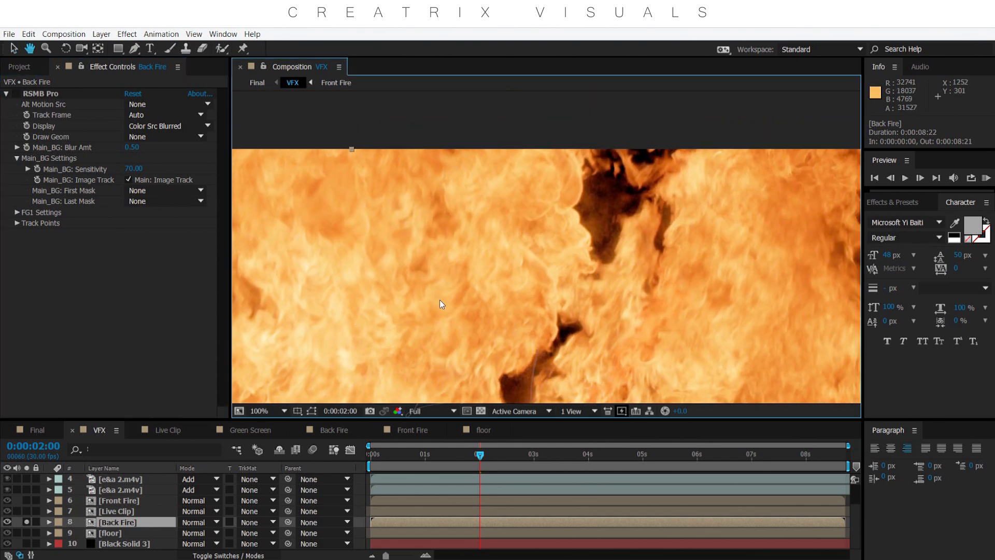
scroll(440, 300, "up", 1)
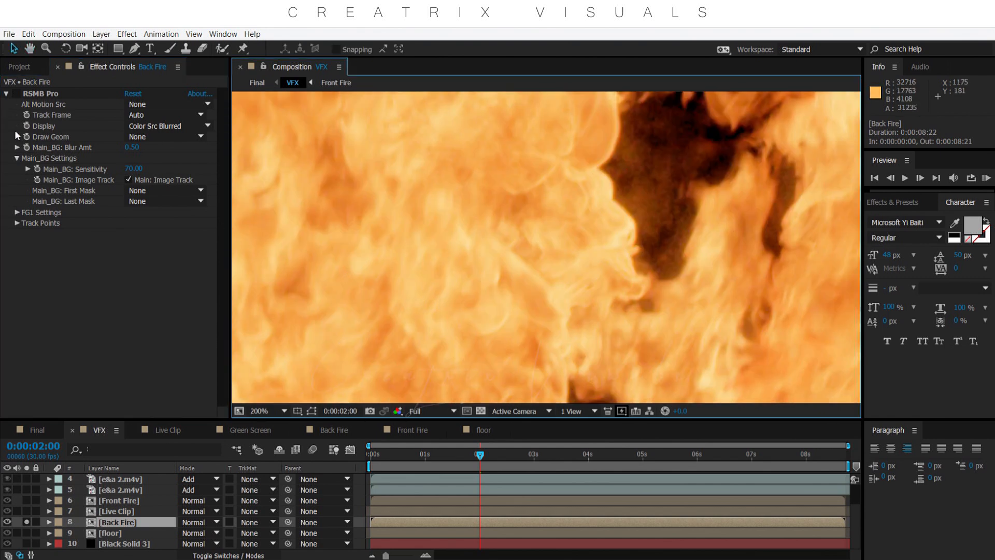
left_click(17, 93)
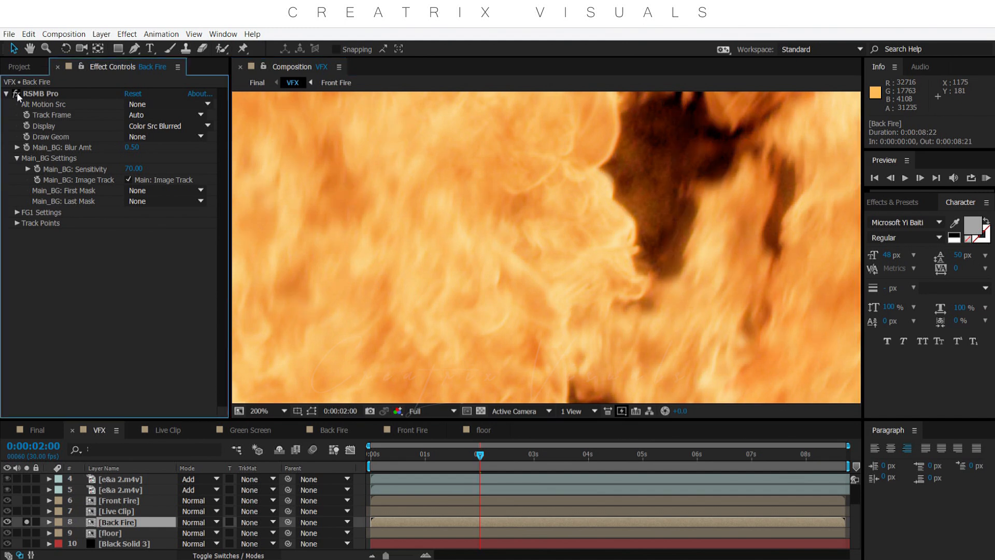
- Toggle RSMB Pro to compare the motion blur around the dark gap in the upper flames at 200%
left_click(16, 94)
left_click_drag(699, 185, 580, 199)
key("v")
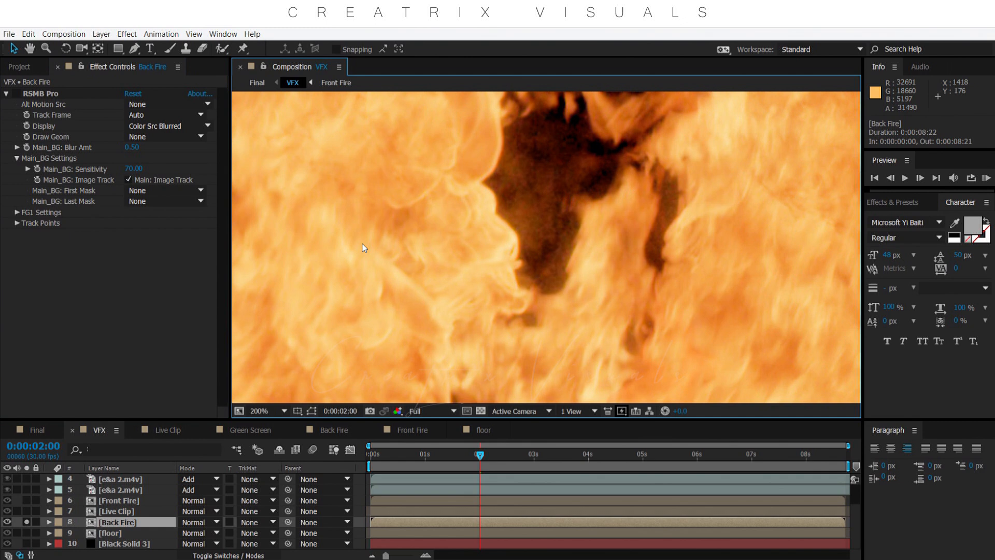
left_click(17, 92)
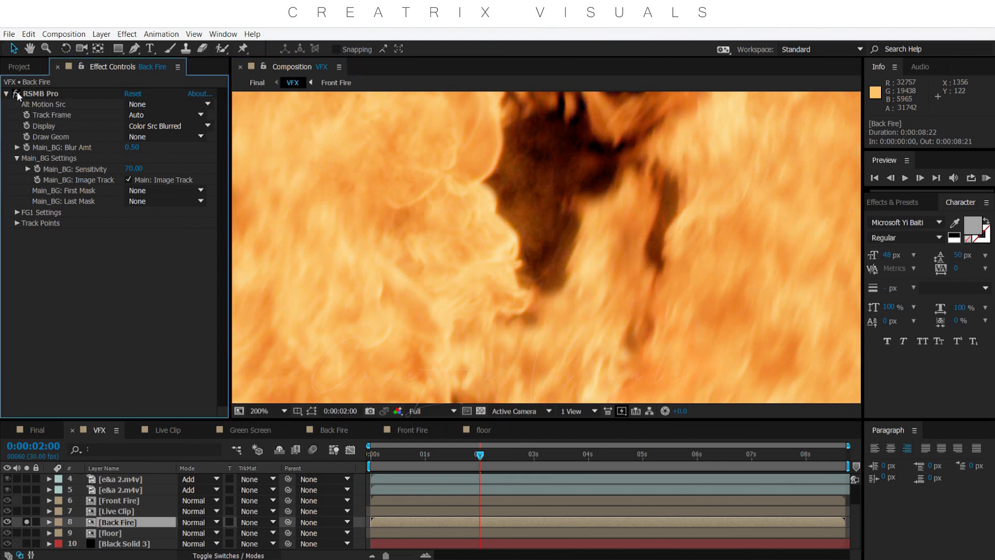
left_click(16, 92)
- Compare RSMB Pro's motion blur near the frame's right side, and return to the full Back Fire frame
scroll(549, 268, "down", 1)
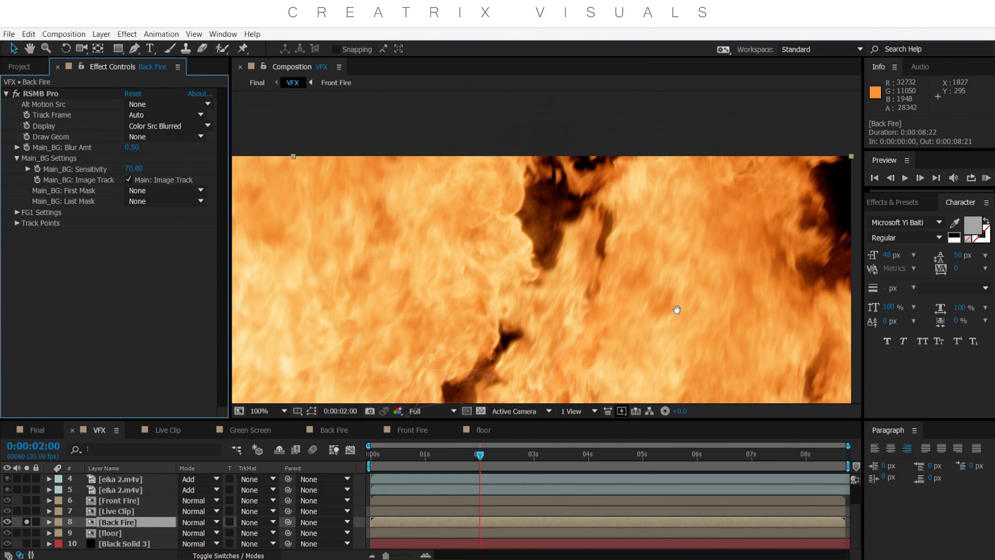
left_click_drag(677, 309, 465, 268)
scroll(466, 268, "up", 1)
left_click(16, 92)
scroll(334, 228, "down", 2)
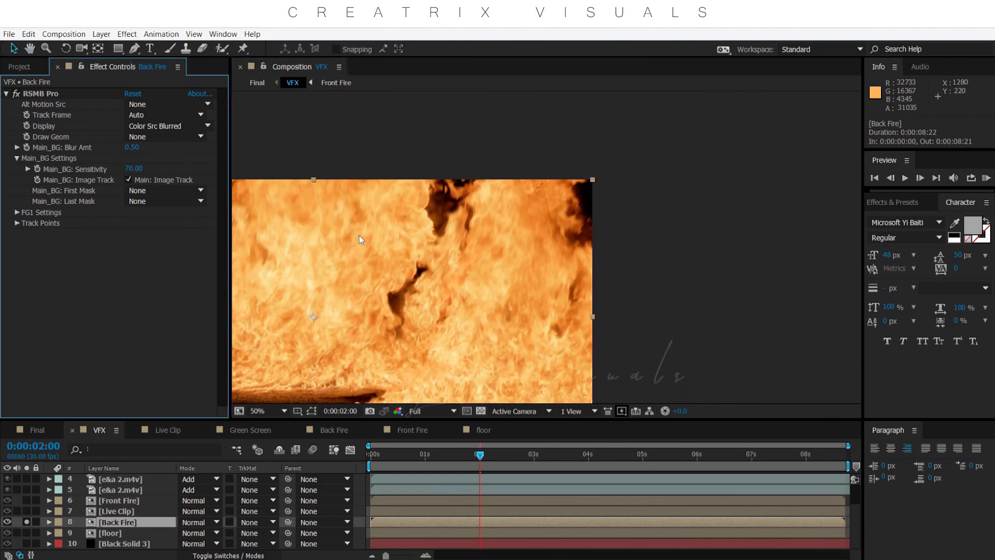
left_click_drag(311, 318, 553, 255)
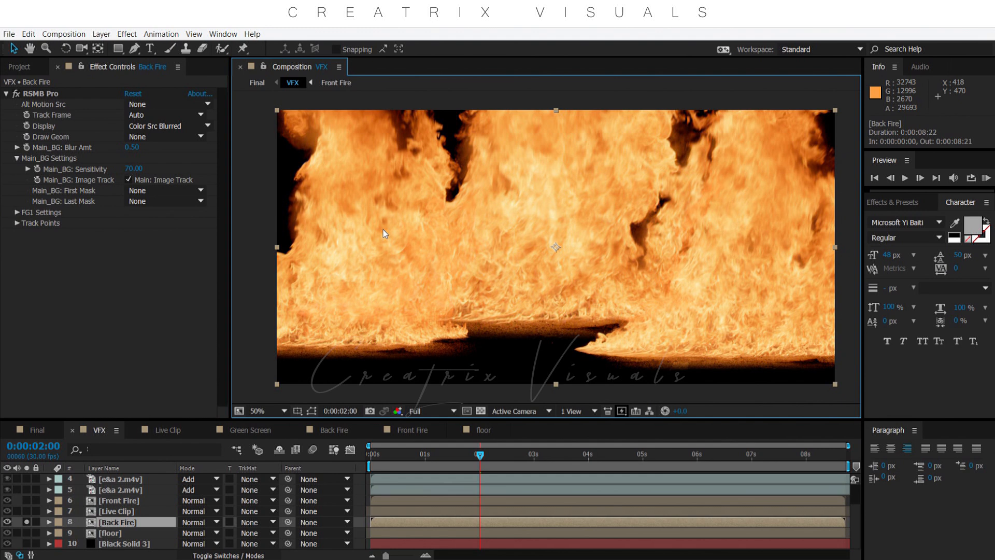
- Toggle RSMB Pro at 100% to compare the motion blur on the flames near the frame's left edge
scroll(350, 239, "up", 2)
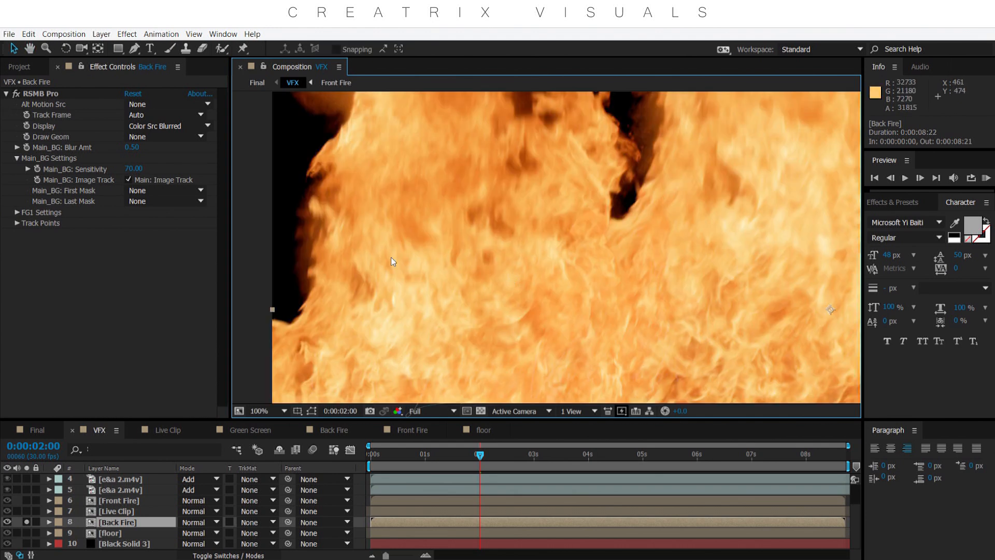
left_click(17, 92)
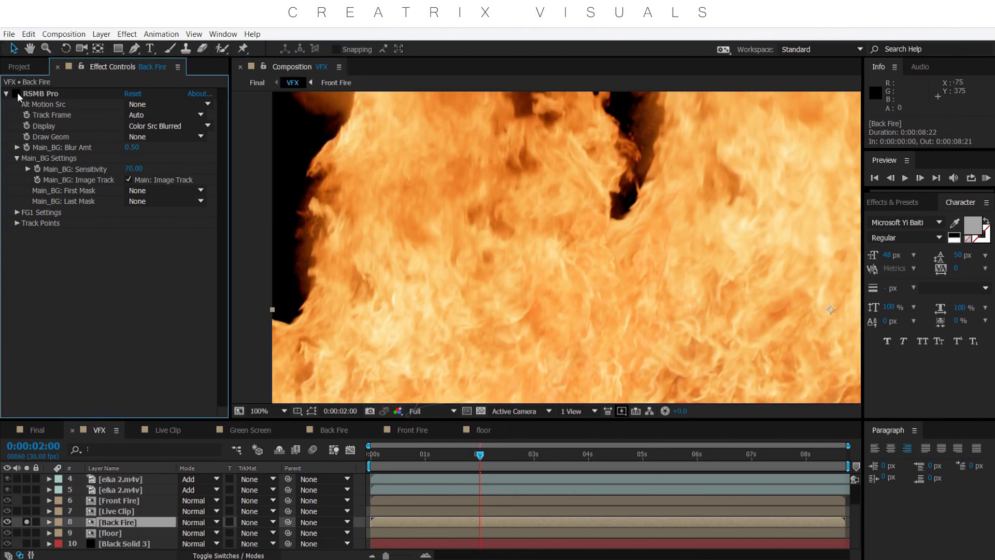
left_click(17, 92)
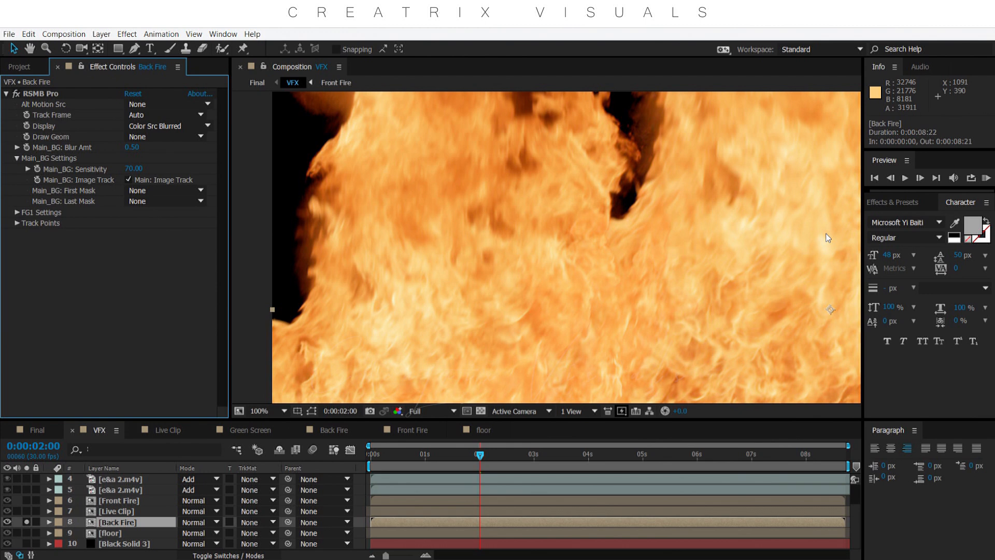
left_click(17, 95)
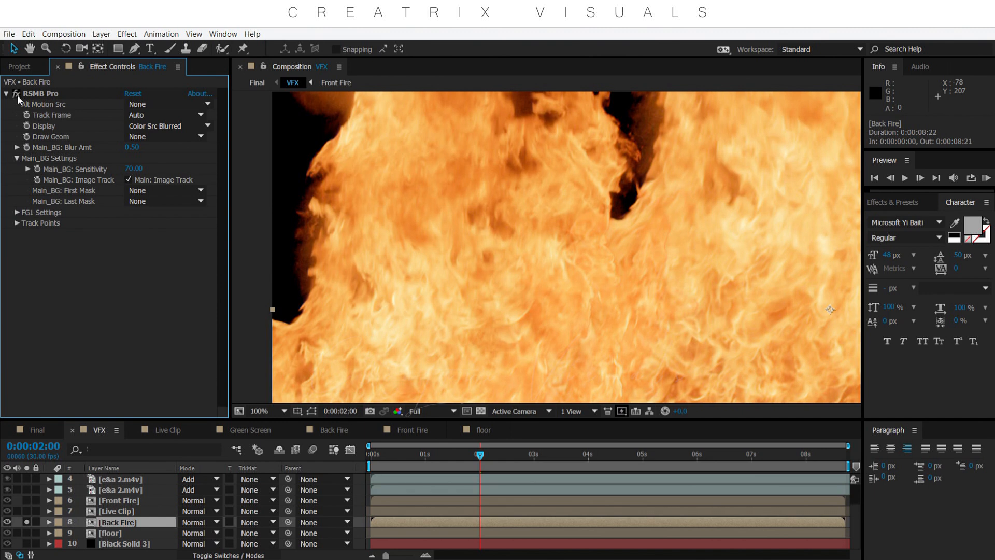
- Unsolo the Back Fire layer to show the whole fire composite at 50%
scroll(450, 228, "down", 1)
key("space")
left_click_drag(668, 283, 507, 242)
left_click(26, 522)
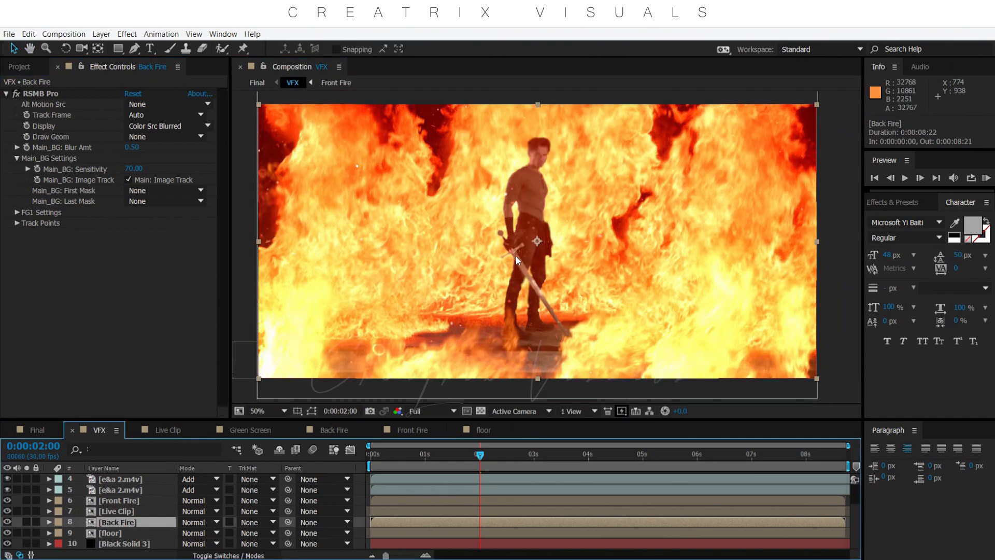
- Toggle RSMB Pro on Back Fire at 100% to compare the flames' motion blur beside the man, and return to the full frame
scroll(516, 257, "up", 1)
key("space")
left_click_drag(594, 216, 509, 357)
key("space")
left_click_drag(717, 235, 526, 199)
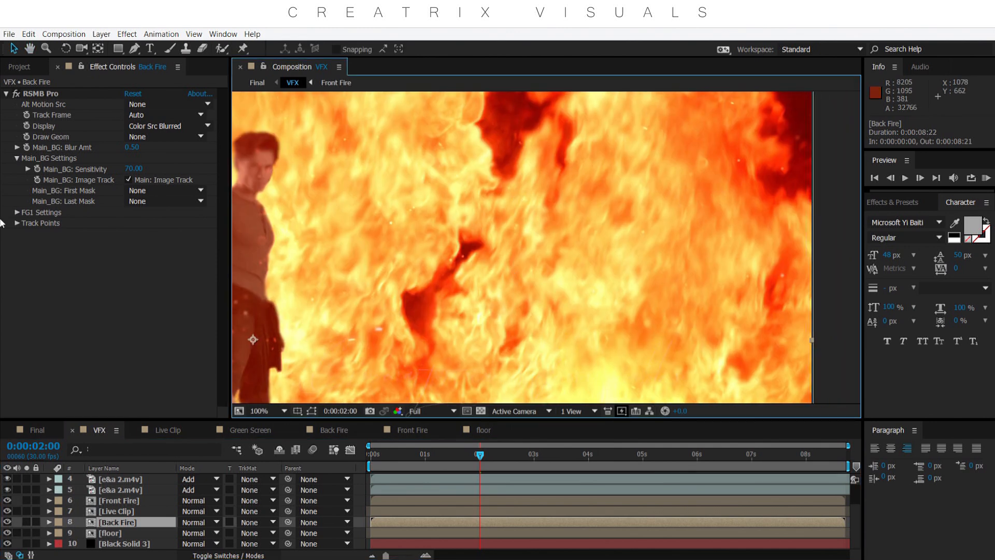
left_click(17, 94)
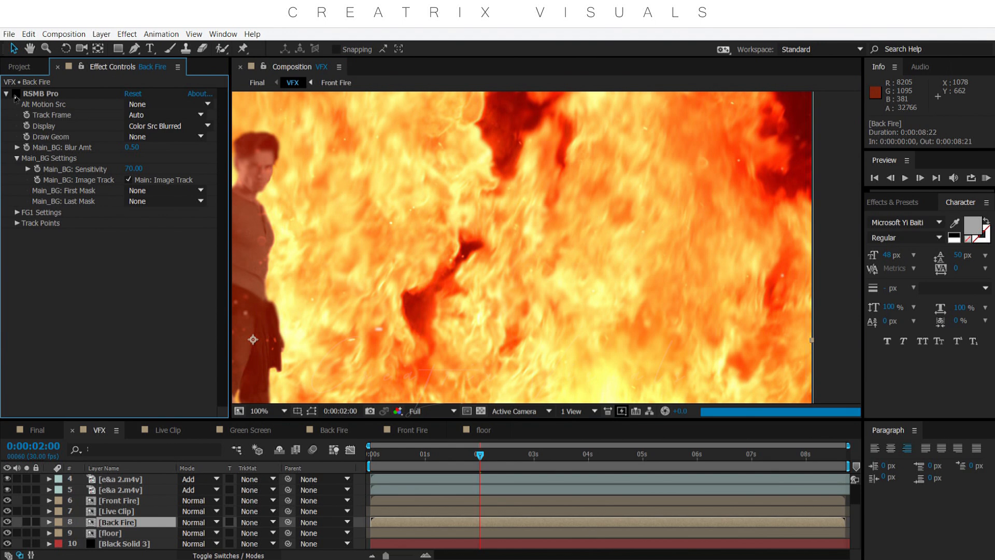
left_click(16, 93)
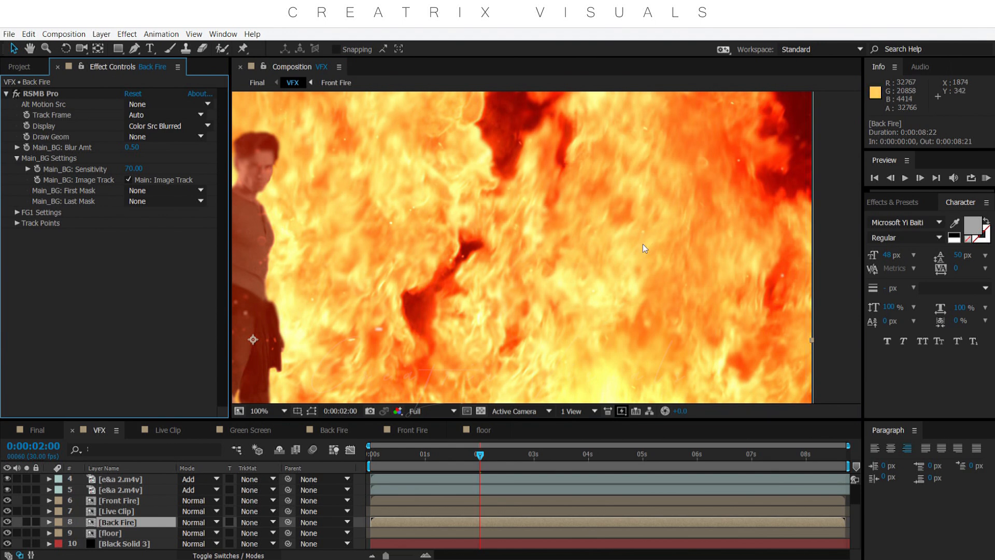
scroll(537, 268, "down", 2)
left_click_drag(581, 249, 611, 243)
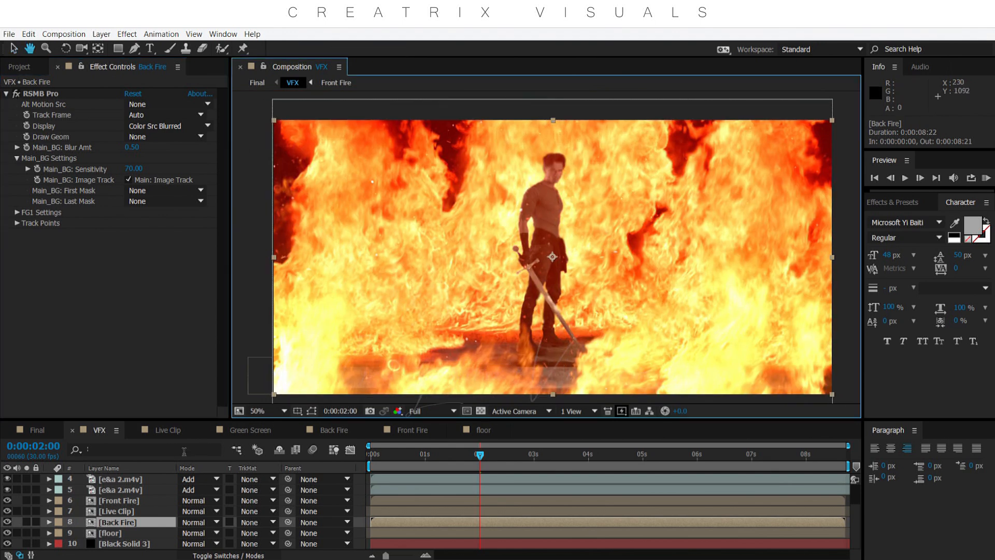
- Select the Heat Distort layer to review its Heat Distortion settings over the whole fire composite
scroll(123, 507, "up", 2)
left_click(116, 482)
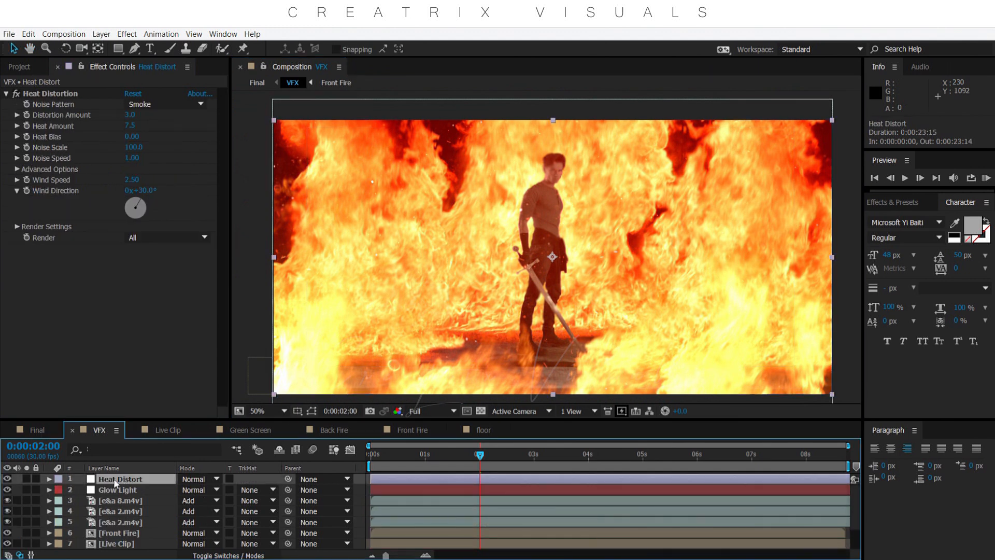
mouse_move(574, 327)
left_mouse_down()
mouse_move(563, 319)
mouse_move(571, 320)
left_mouse_up()
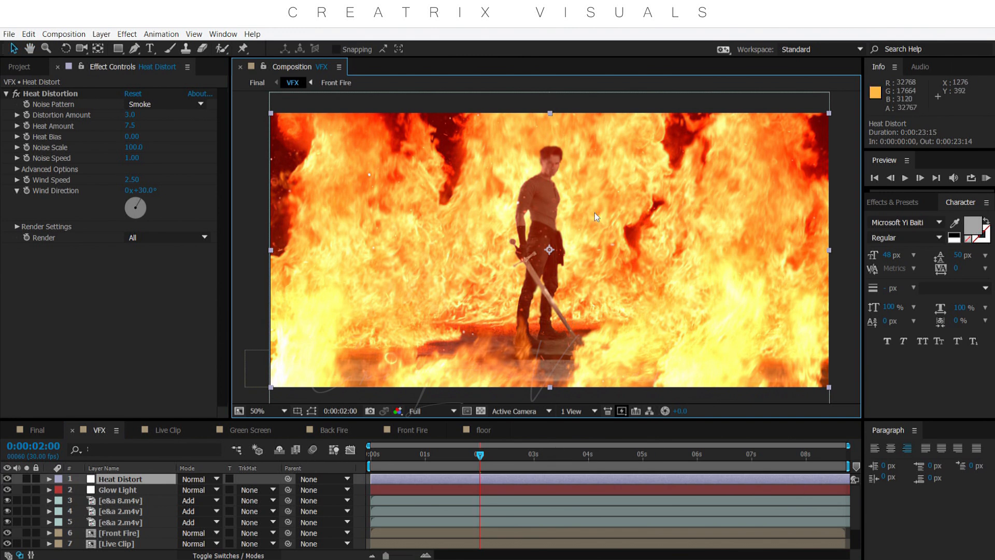
- Solo the VFX layer in the Final composition and review that composition's size and frame rate settings
left_click(36, 430)
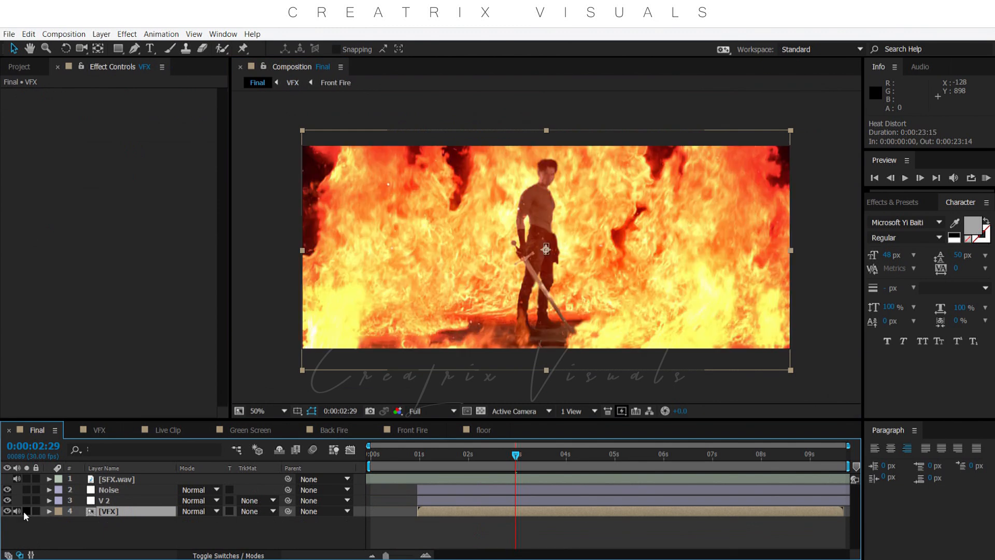
left_click(23, 511)
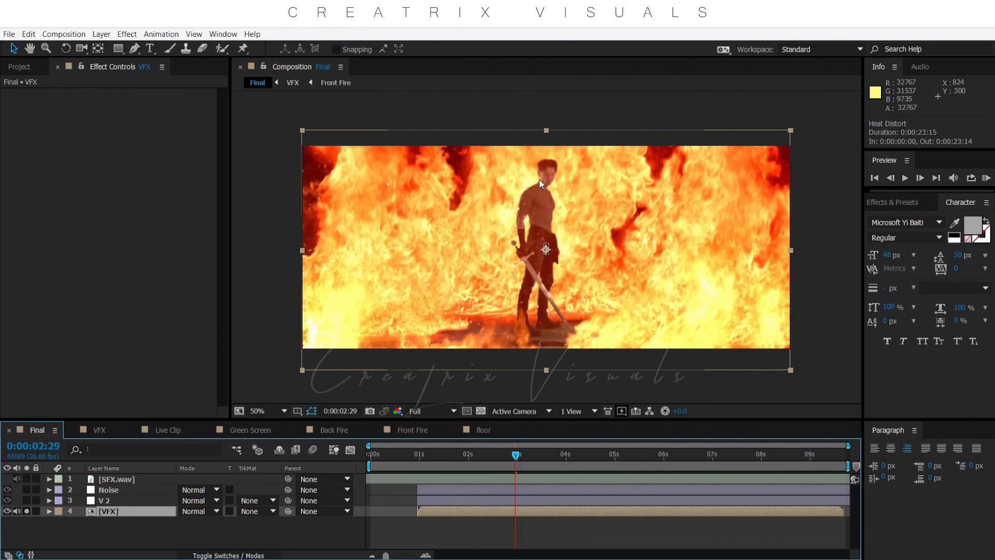
left_click(64, 34)
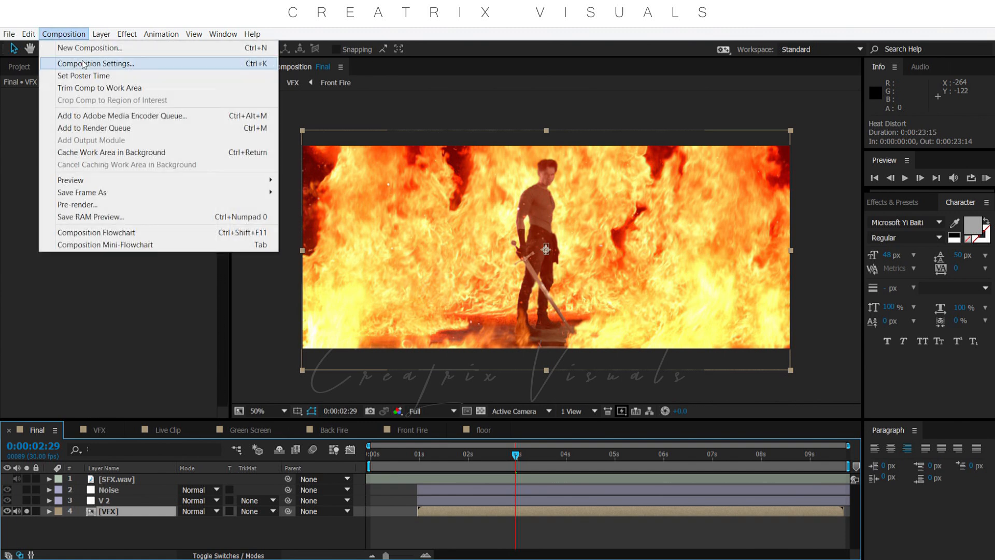
left_click(88, 63)
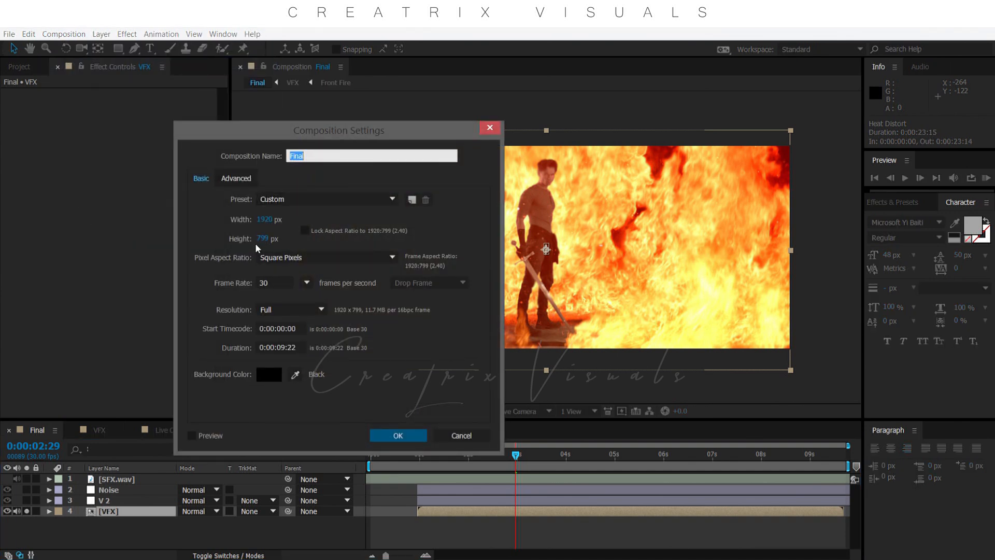
left_click(397, 436)
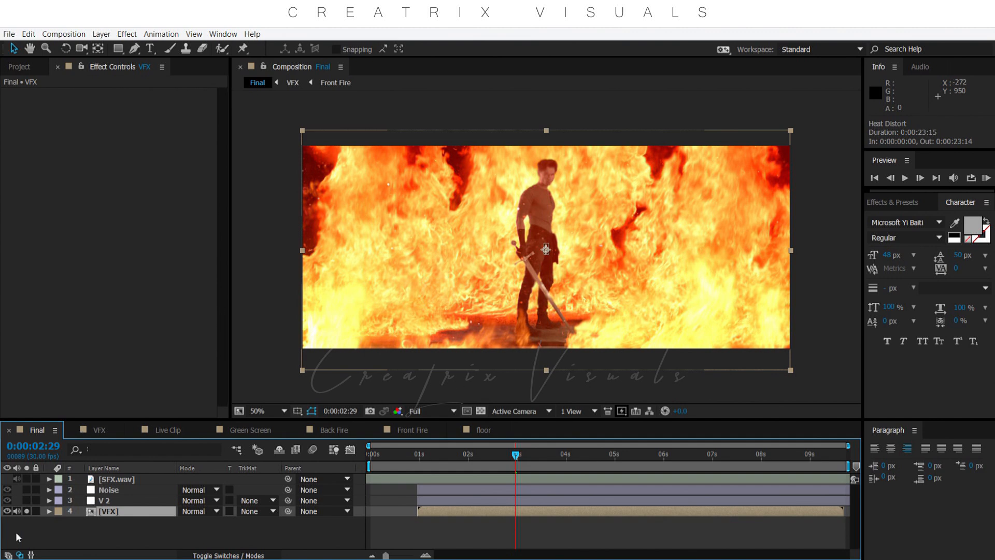
- Solo the V 2 layer with VFX, hide the mask outline, and toggle its solo to compare the vignette
left_click(99, 500)
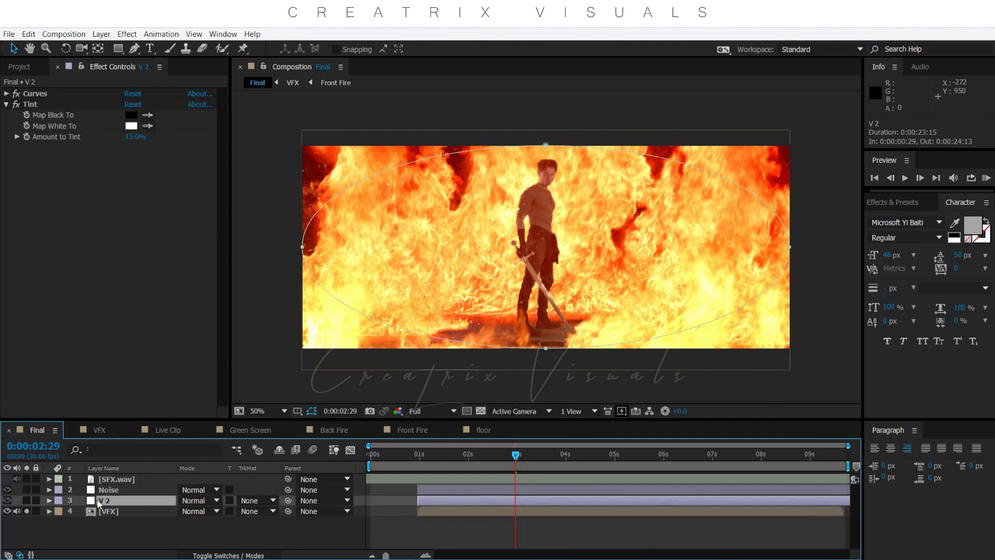
left_click(24, 501)
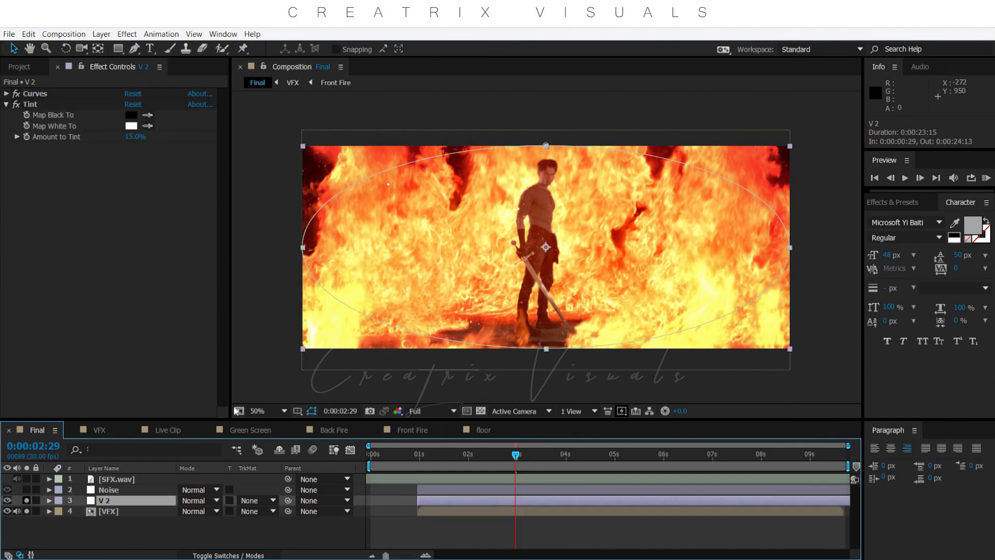
left_click(311, 410)
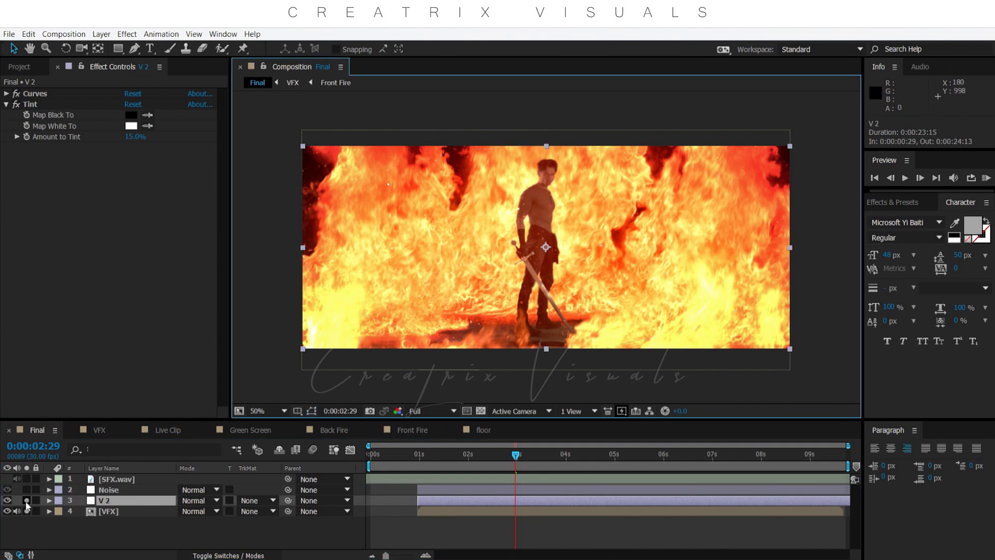
left_click(27, 501)
left_click(27, 501)
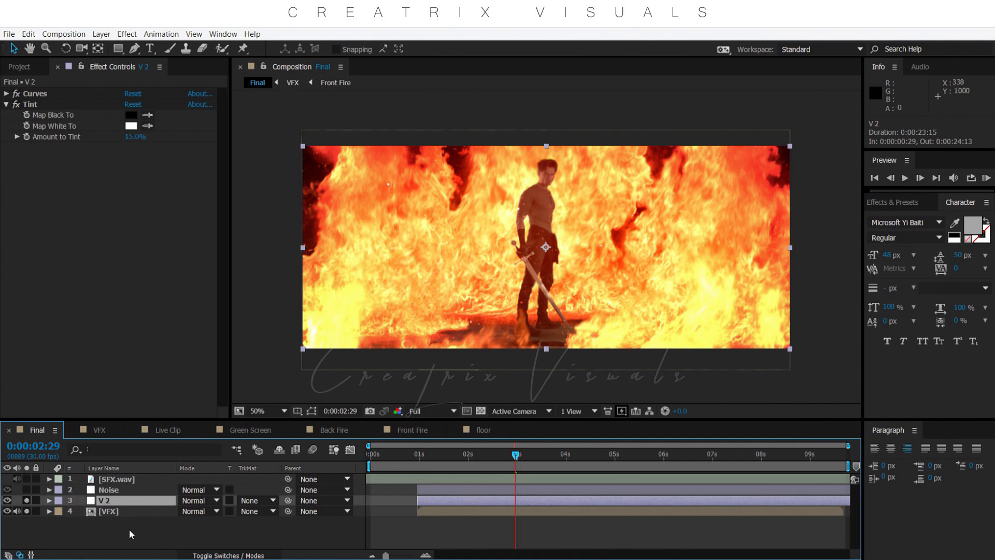
- Solo the Noise layer together with V 2 and VFX, and reselect V 2
left_click(126, 489)
left_click(26, 490)
left_click(107, 500)
- Examine the noise grain on the man's torso at up to 400%, and return to the full frame at 50%
scroll(532, 253, "up", 6)
scroll(532, 253, "up", 1)
scroll(531, 252, "down", 2)
left_click_drag(512, 178, 501, 284)
scroll(510, 278, "up", 1)
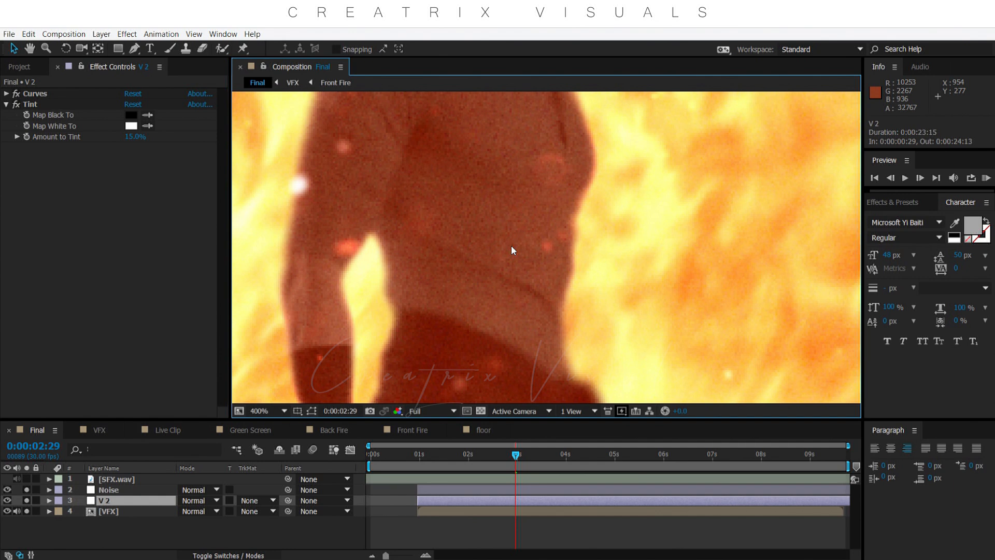
scroll(512, 250, "down", 1)
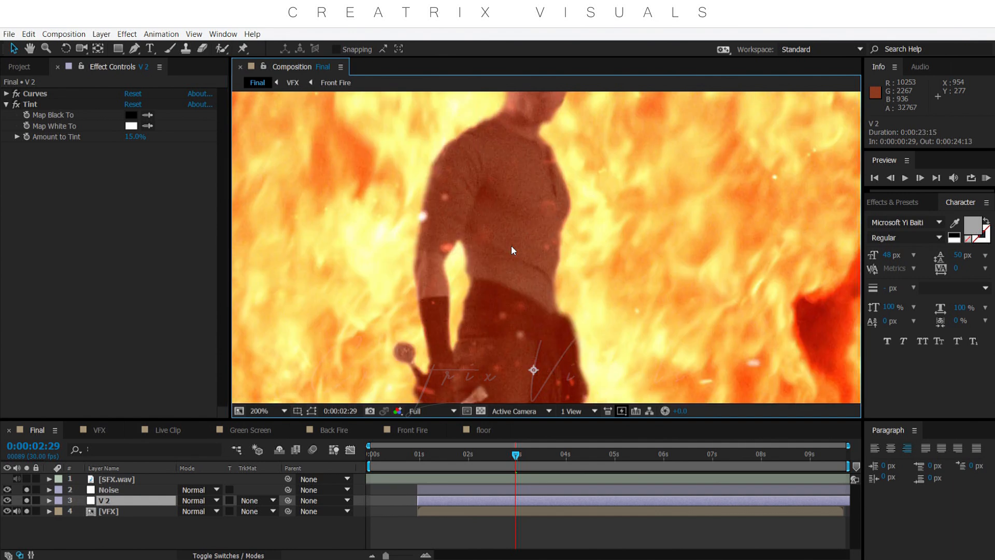
scroll(512, 248, "down", 1)
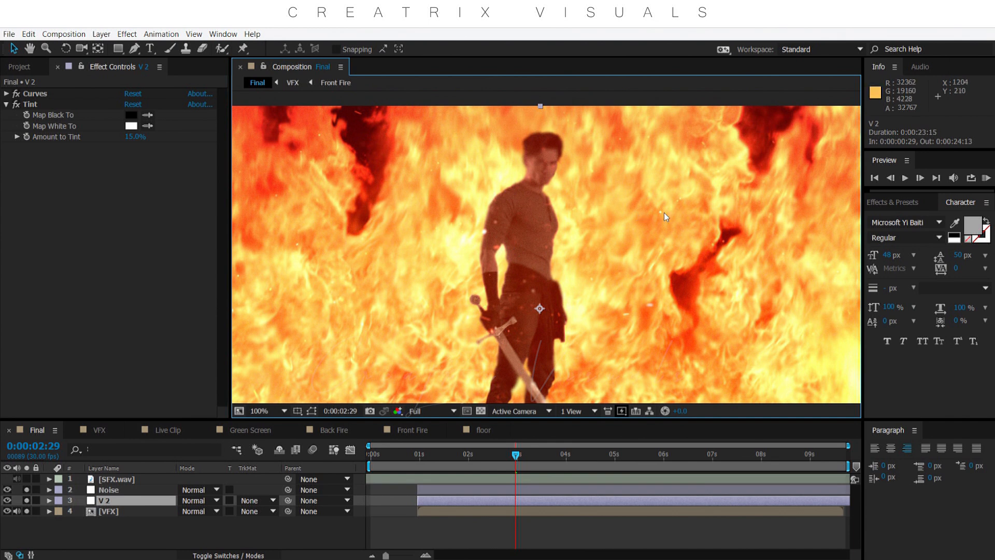
scroll(664, 213, "down", 1)
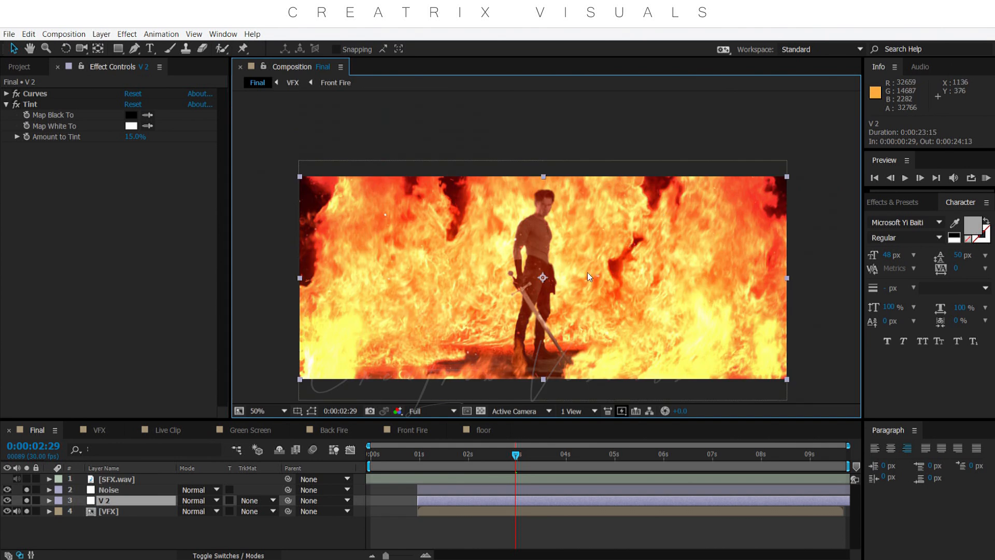
left_click_drag(568, 285, 566, 260)
key("v")
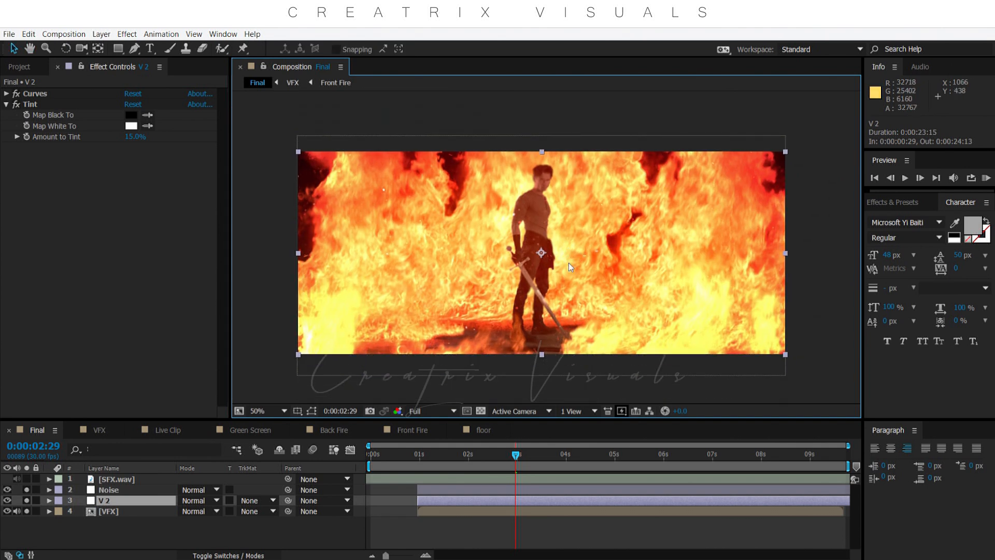
- Examine the grain again around the man's shoulder and arm from 100% to 400%, and return to 50%
key("period")
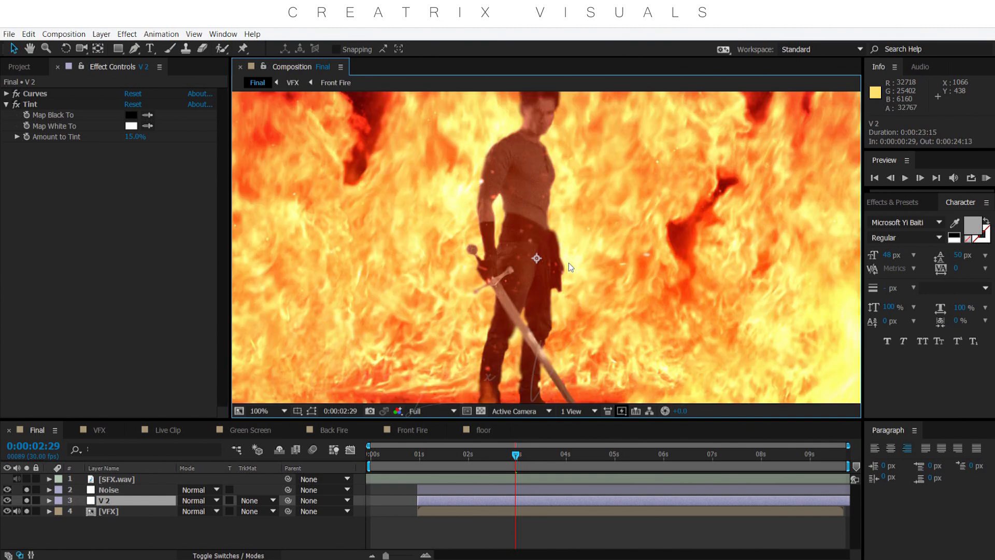
key("h")
left_click_drag(482, 227, 537, 303)
key("v")
scroll(537, 303, "up", 1)
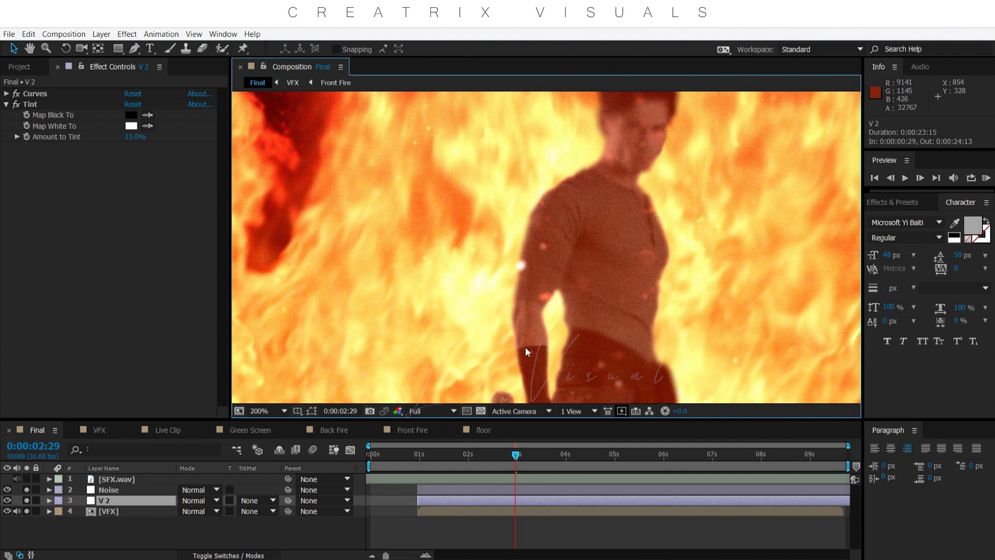
key("period")
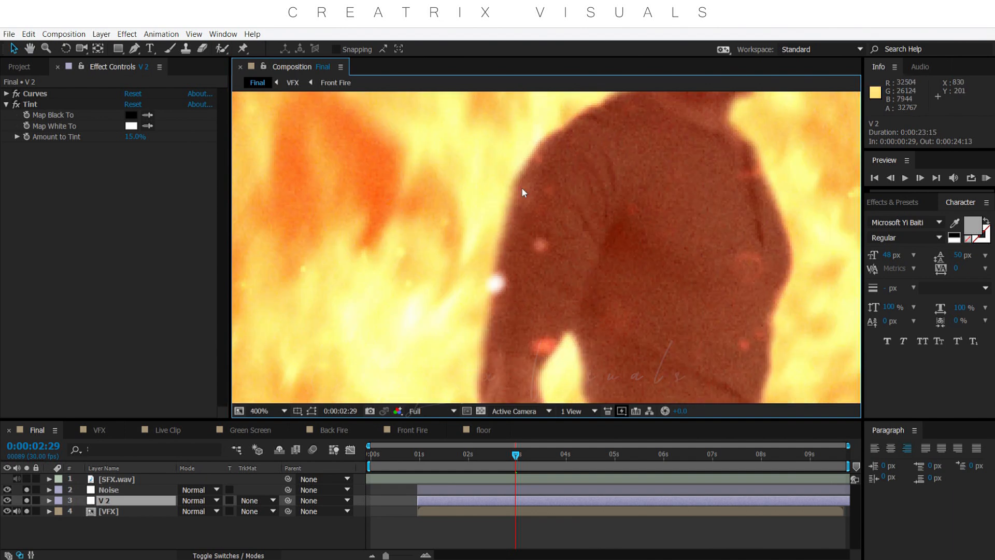
scroll(531, 188, "down", 2)
key("h")
left_click_drag(623, 322, 605, 290)
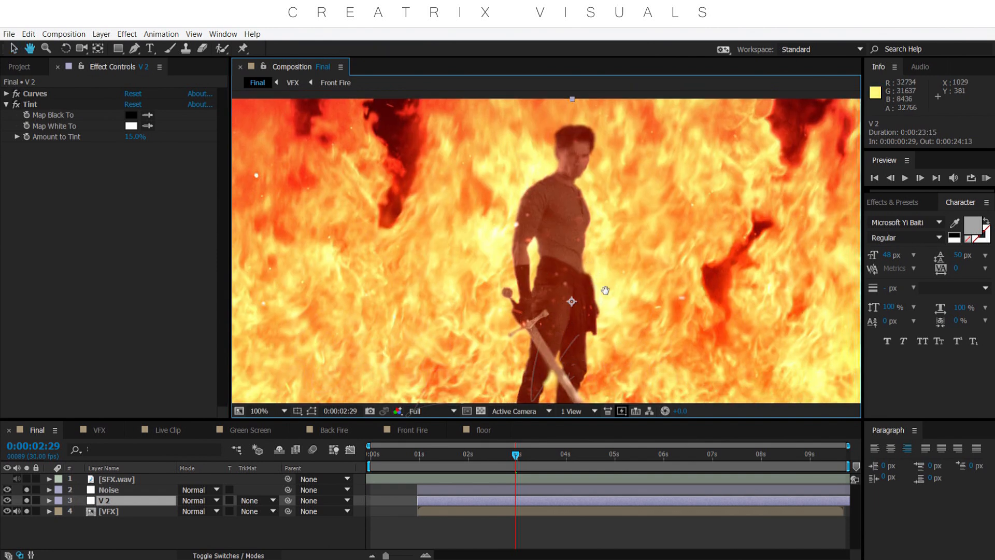
key("v")
key("comma")
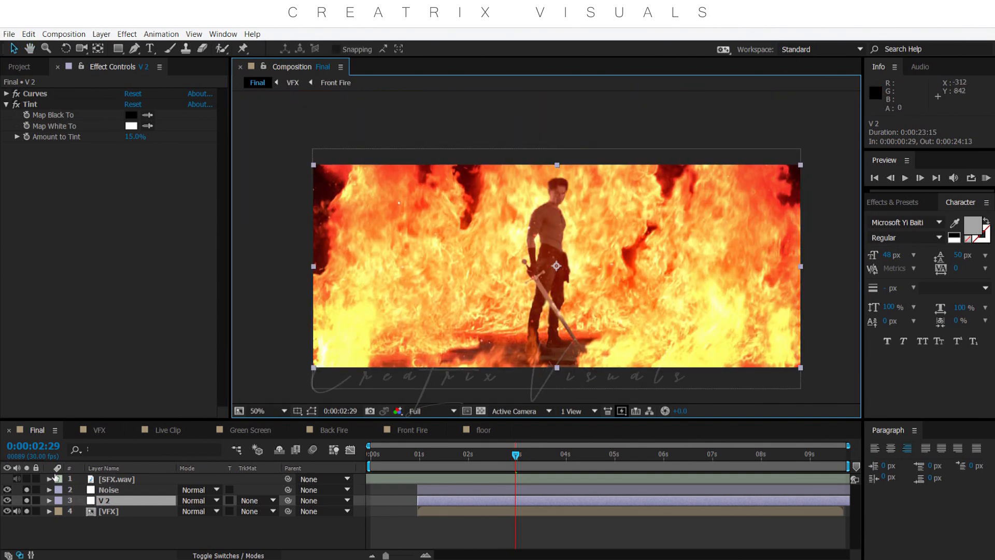
- Select the SFX.wav sound layer and recentre the final frame in the viewer
left_click(115, 479)
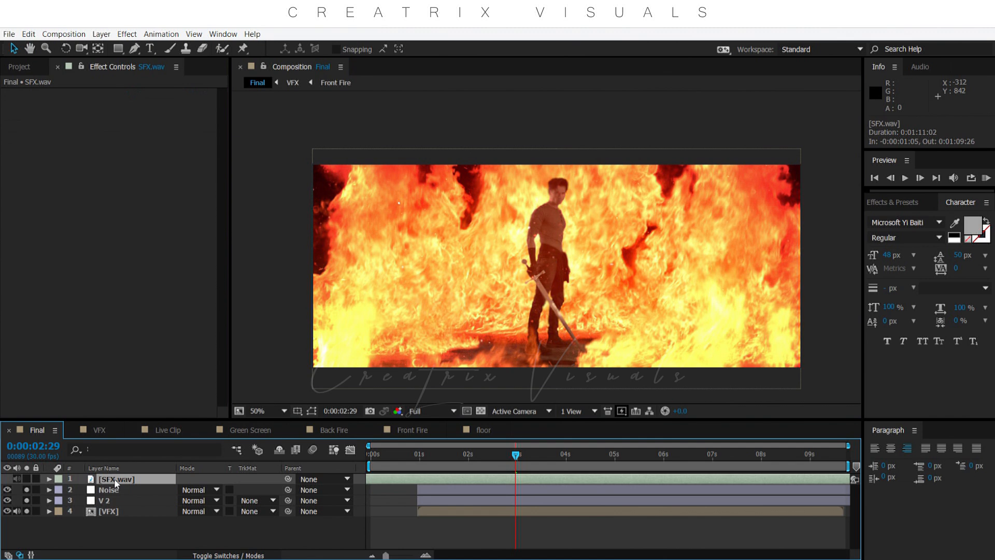
key("h")
left_click_drag(569, 205, 565, 190)
key("v")
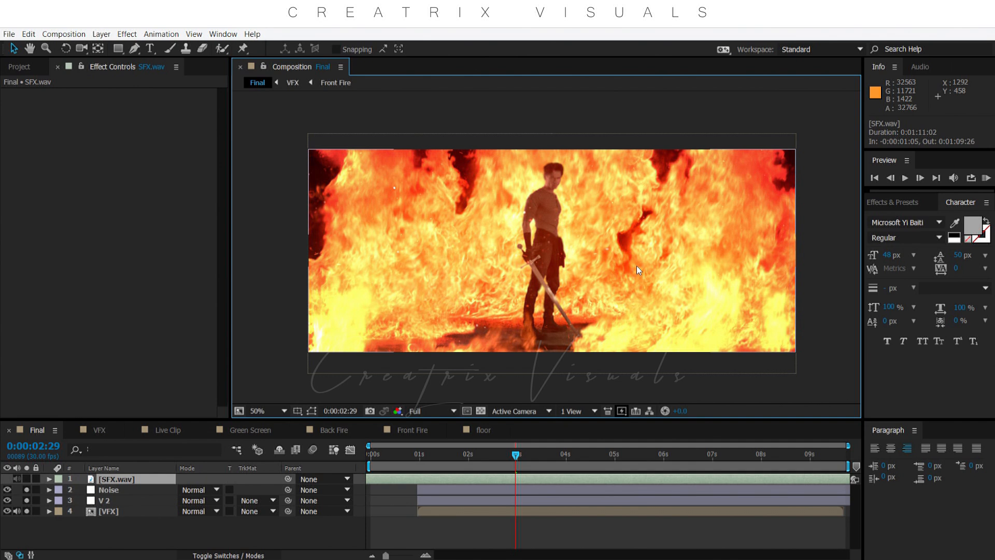
- Toggle the Tint and Curves effects on V 2 off and on to compare the edge grading
left_click(103, 500)
left_click(27, 106)
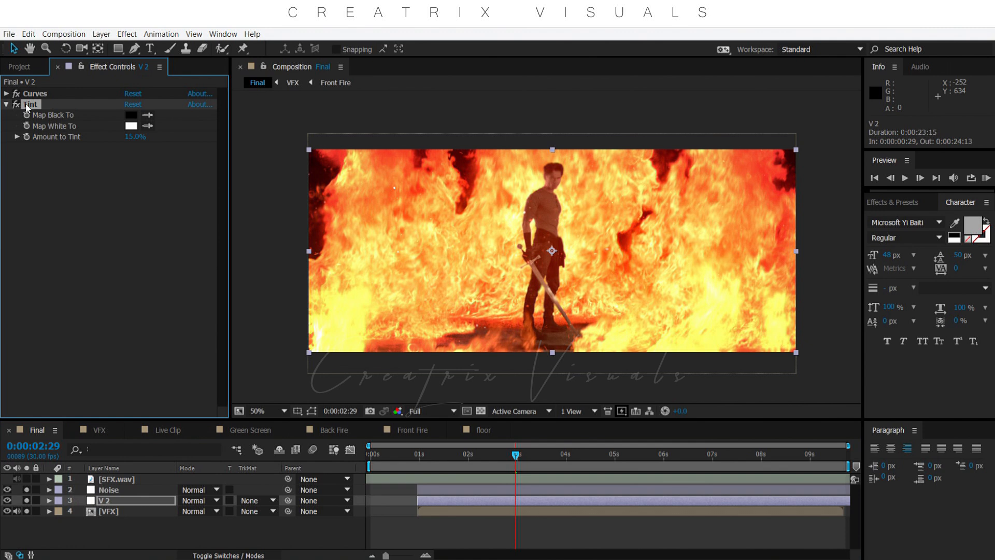
left_click(17, 105)
left_click(16, 94)
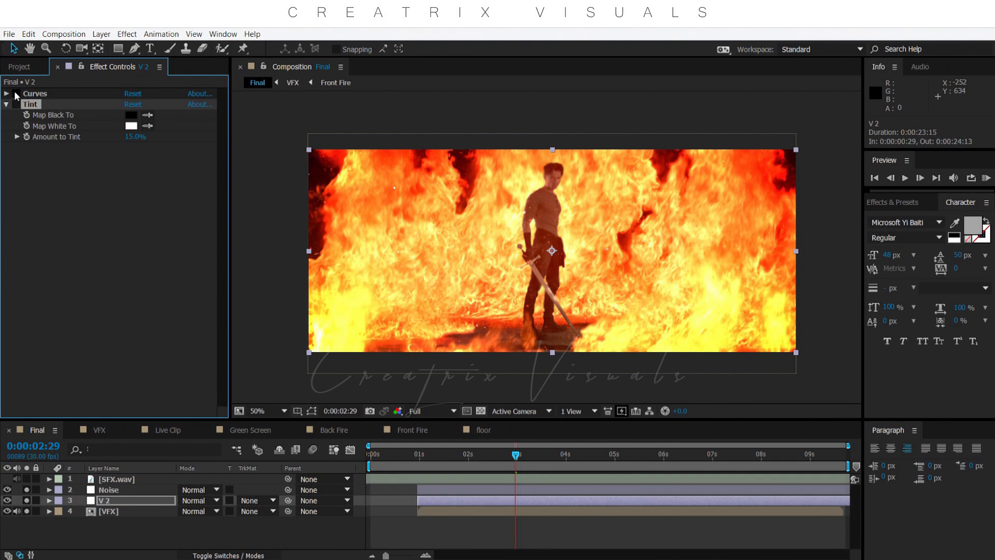
left_click(16, 93)
left_click(16, 105)
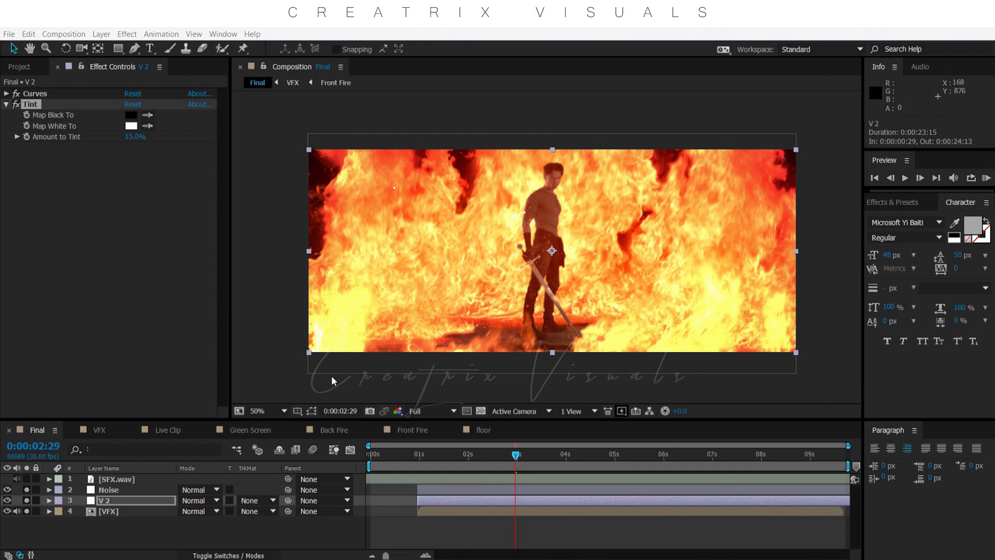
left_click(192, 263)
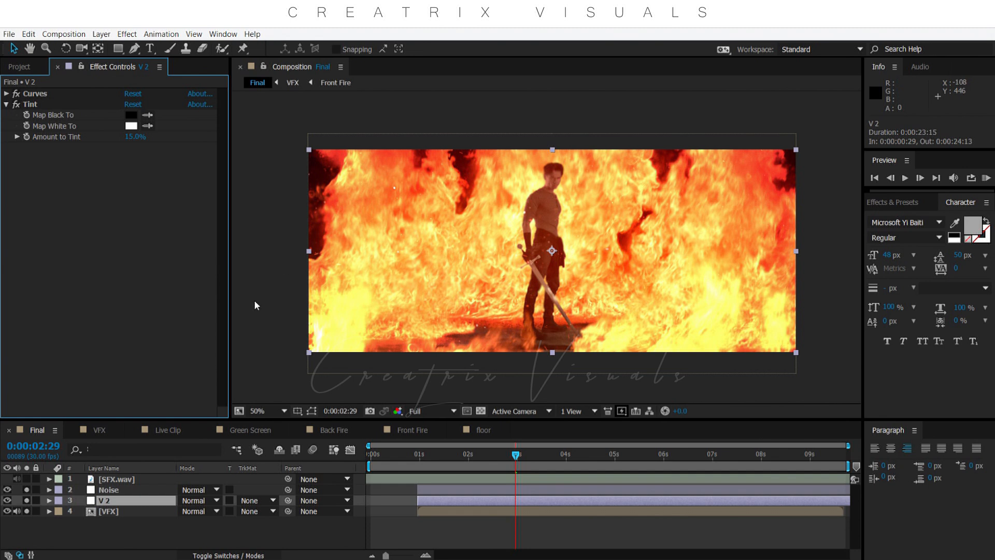
- Review the VFX, Live Clip and Green Screen compositions, and show the Denoiser II settings of MVI_8459.MOV
left_click(104, 431)
left_click(177, 431)
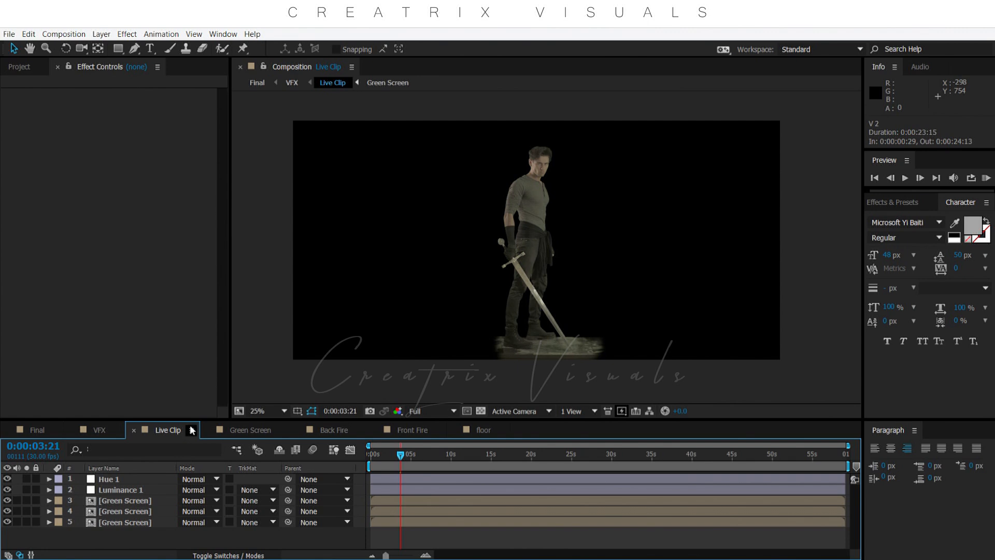
left_click(243, 429)
scroll(466, 319, "up", 2)
scroll(496, 309, "down", 2)
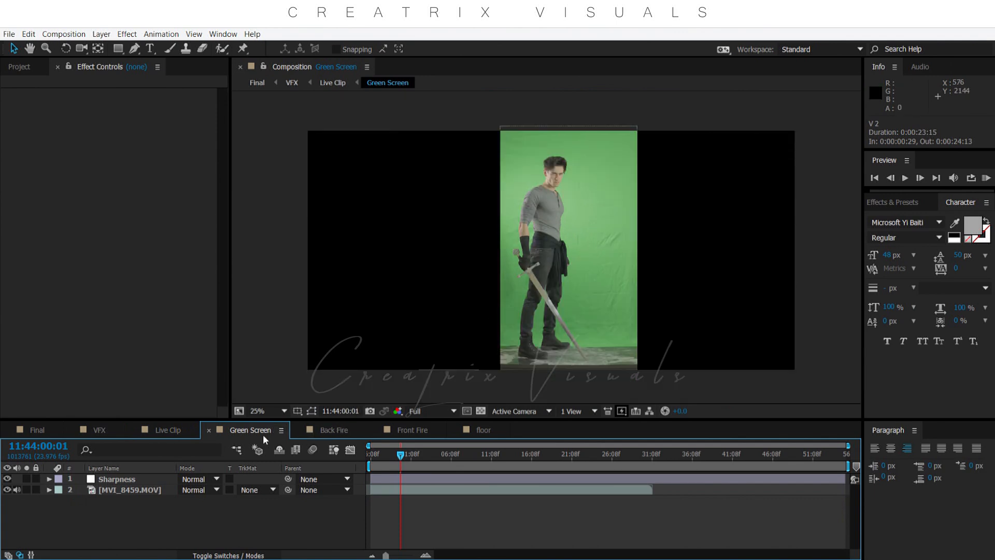
scroll(539, 287, "up", 2)
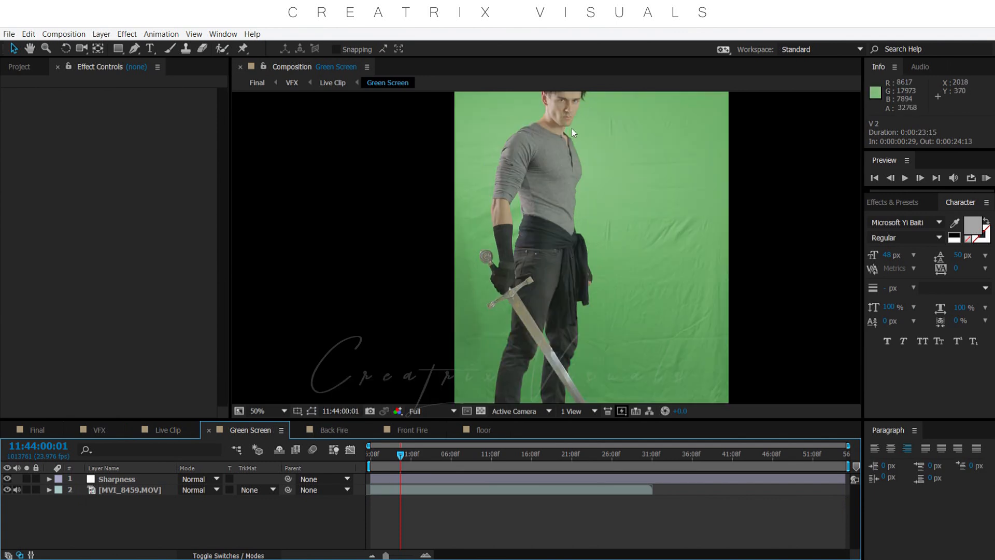
scroll(565, 178, "down", 2)
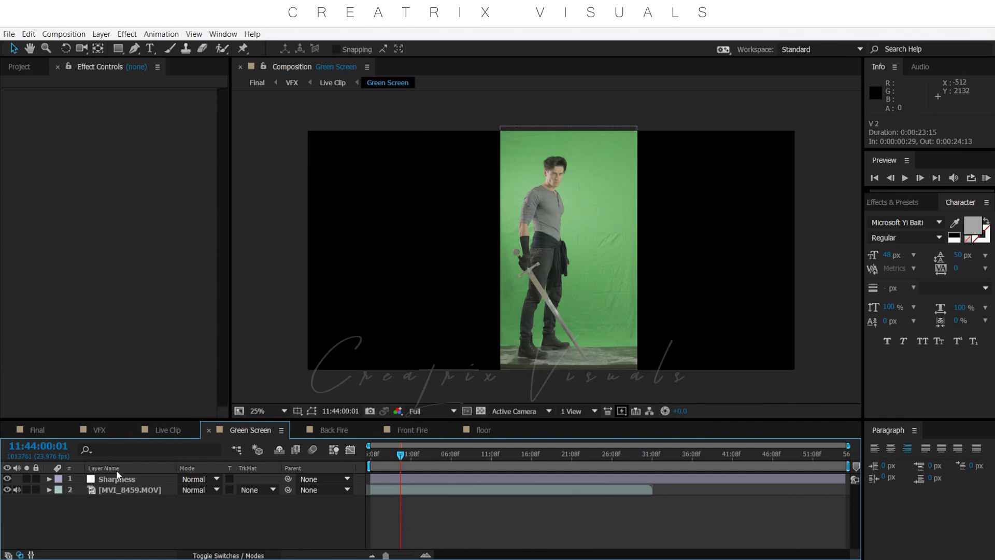
left_click(128, 490)
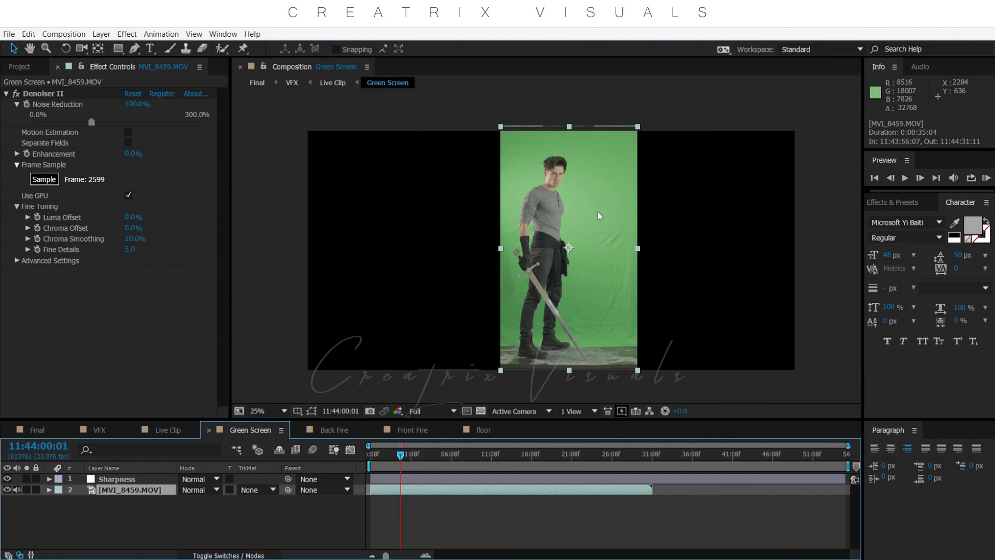
- Go back through the Live Clip and VFX compositions to Final, and deselect all its layers
left_click(166, 433)
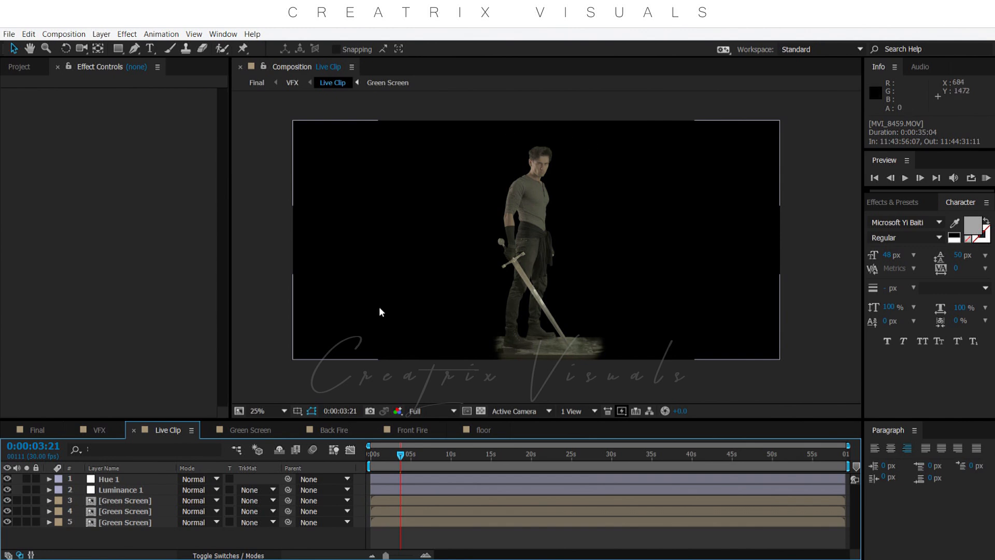
left_click(99, 430)
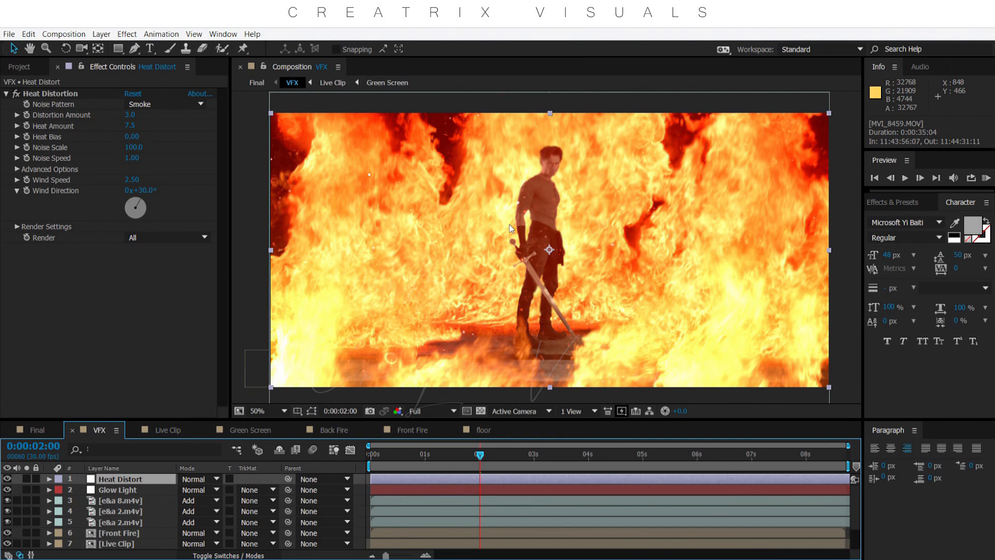
left_click(30, 432)
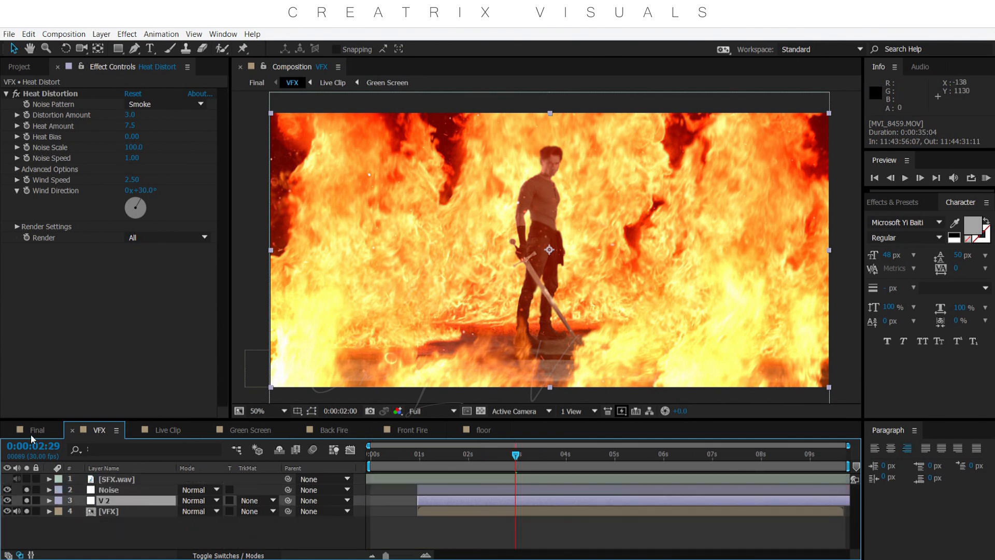
left_click(260, 527)
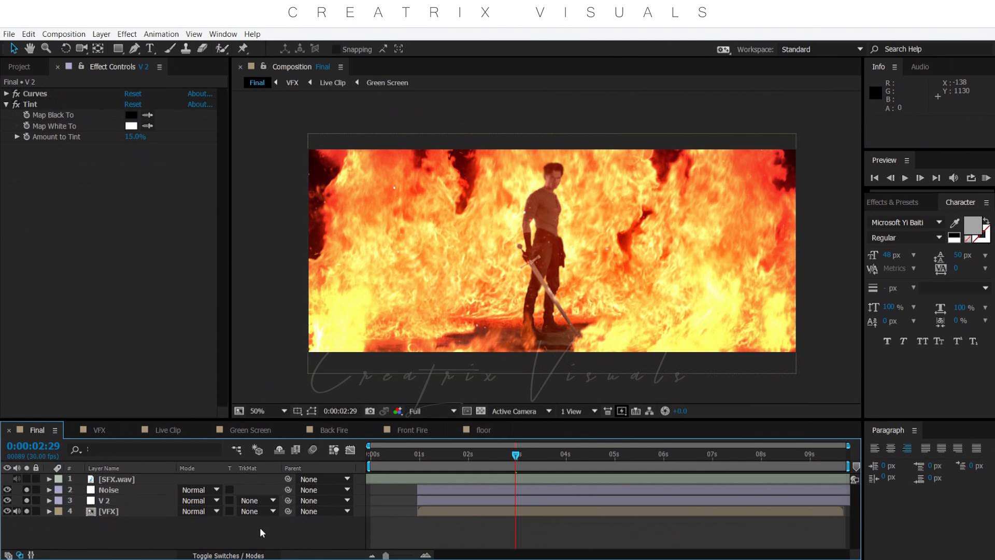